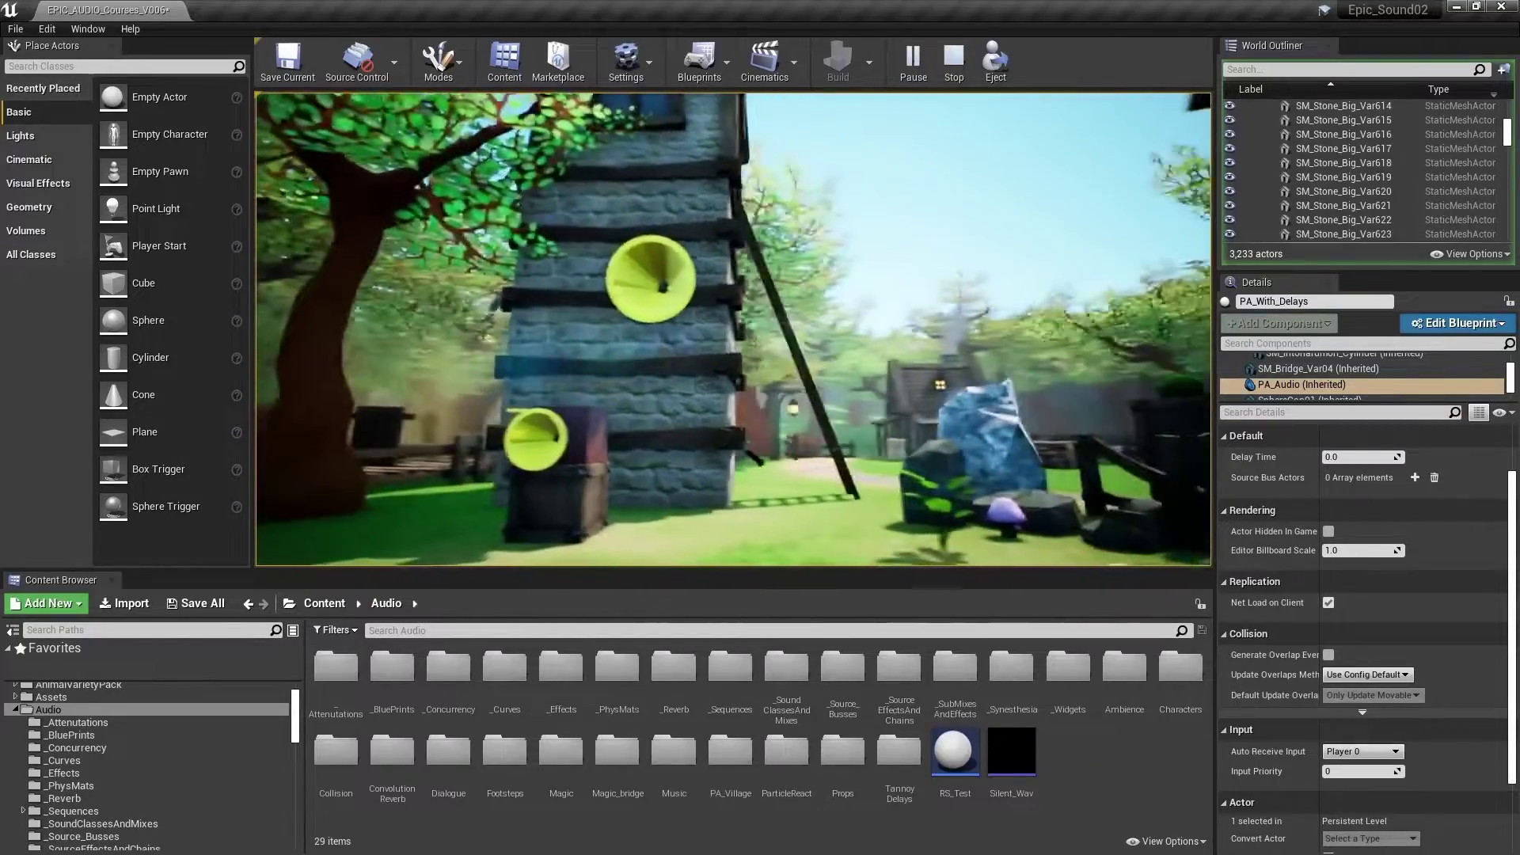
- Walk around the tower's loudspeakers in the running level, and stop the play session
key("s")
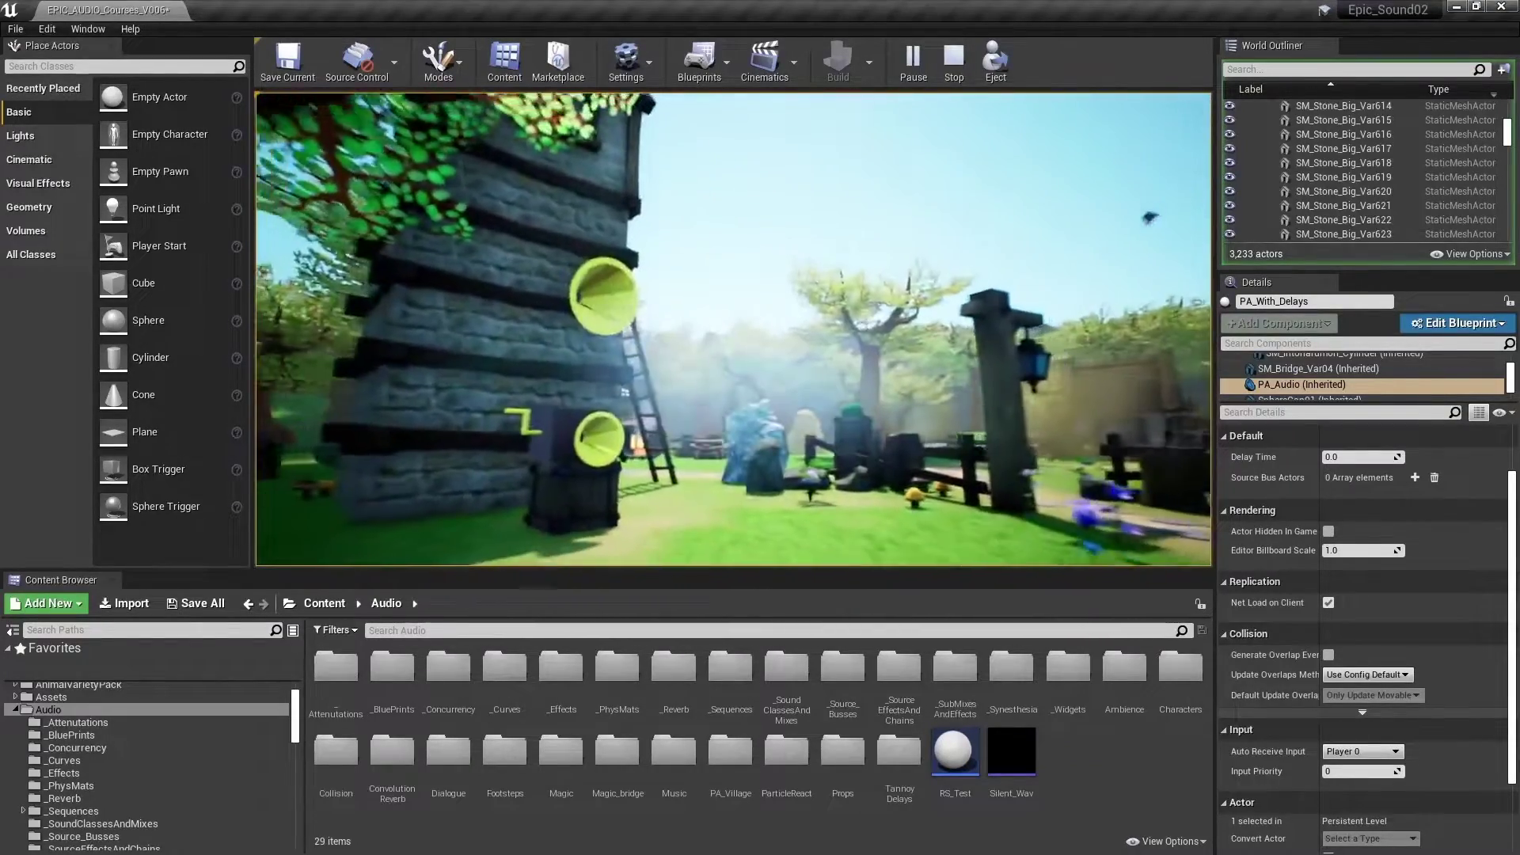
key("w")
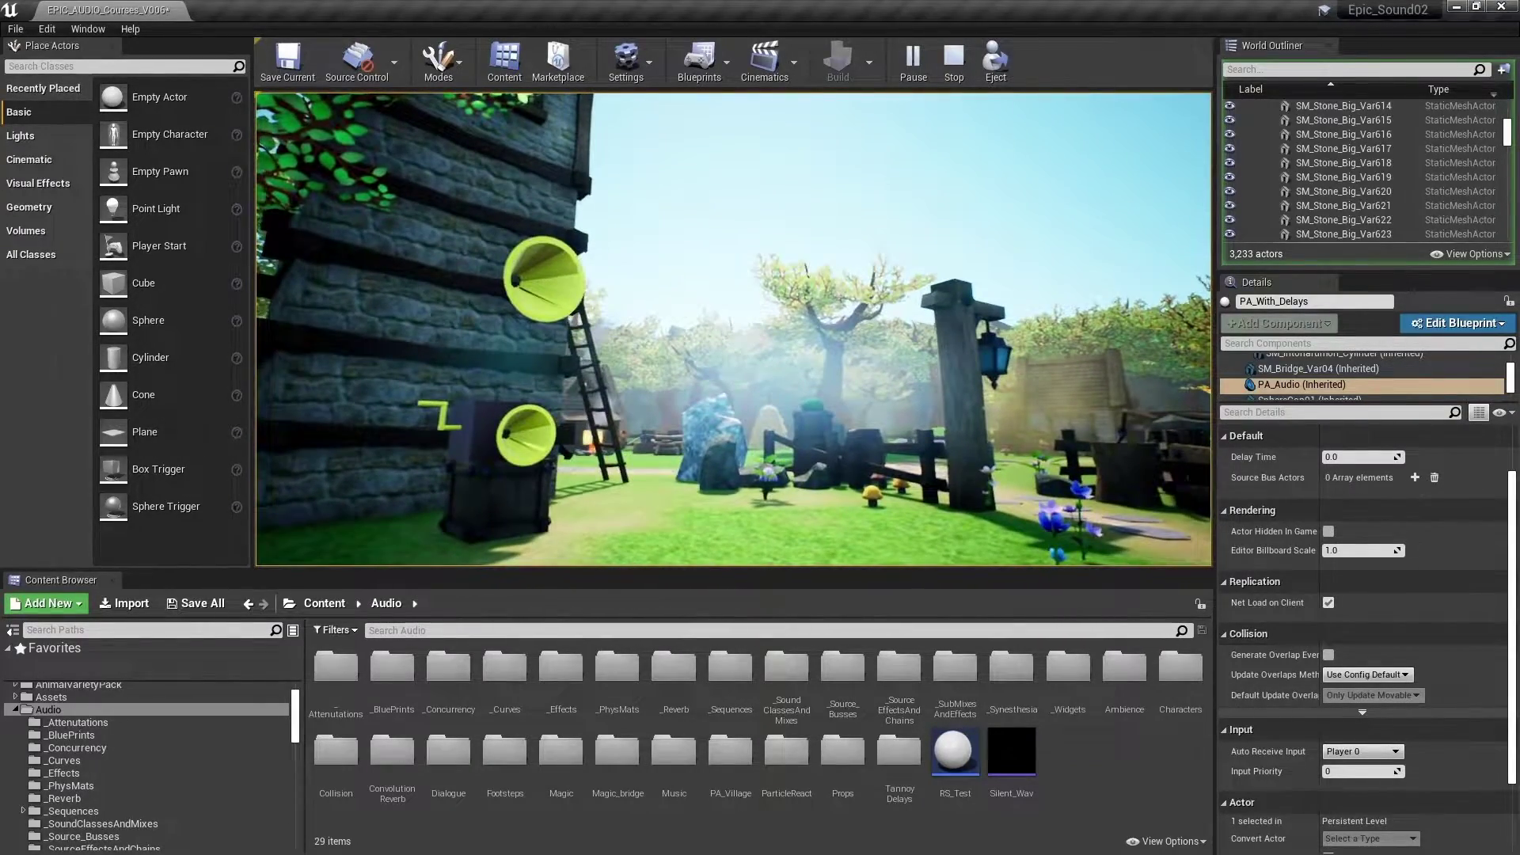
key("Escape")
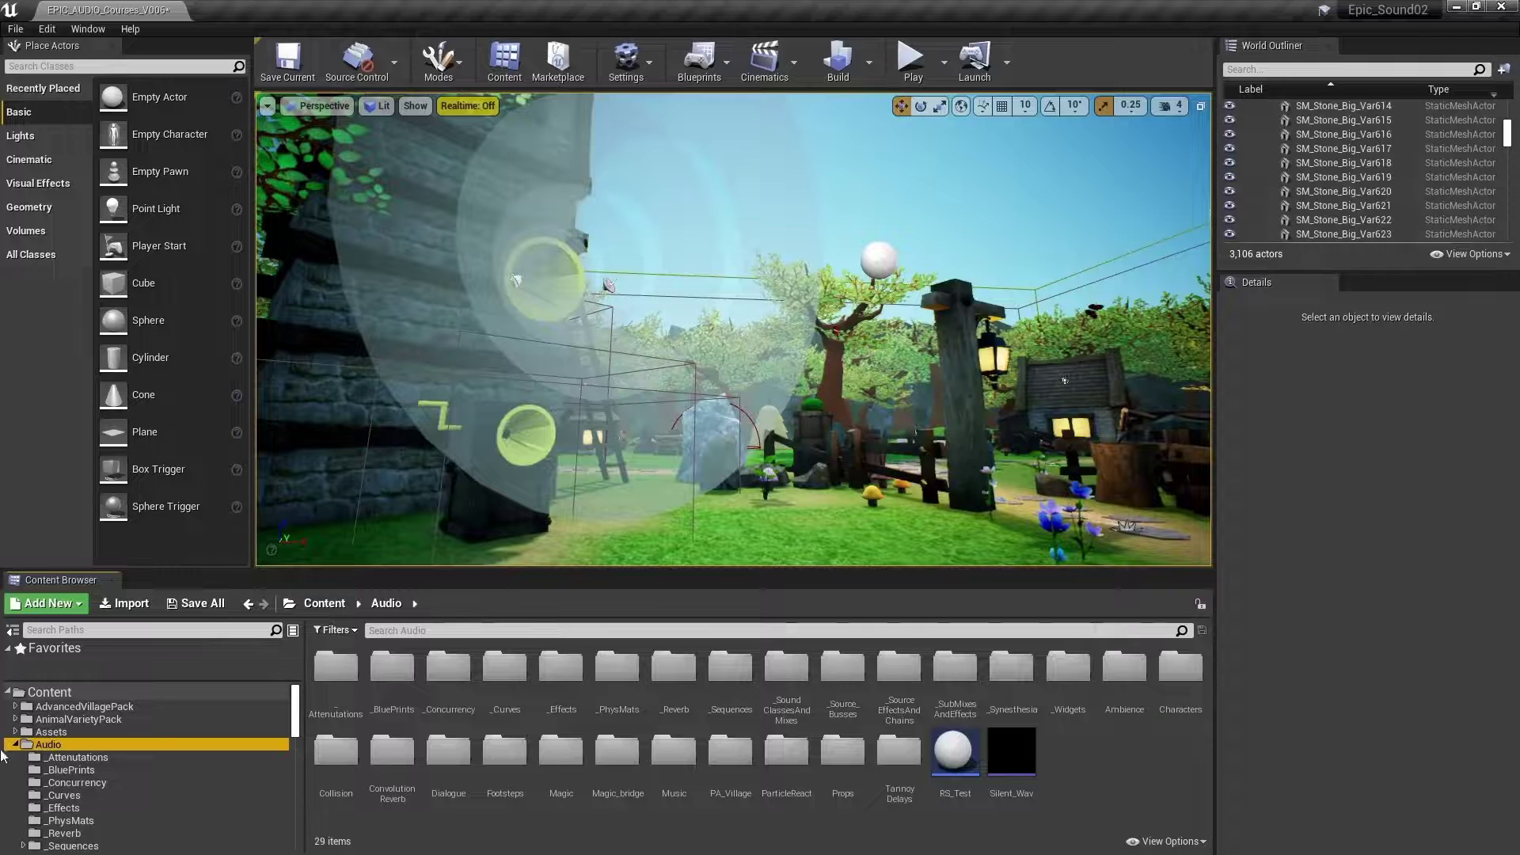
- Create a Source Effect Preset Chain named PAOriginEffectChain in the _SourceEffectsAndChains folder
scroll(159, 792, "down", 3)
left_click(118, 782)
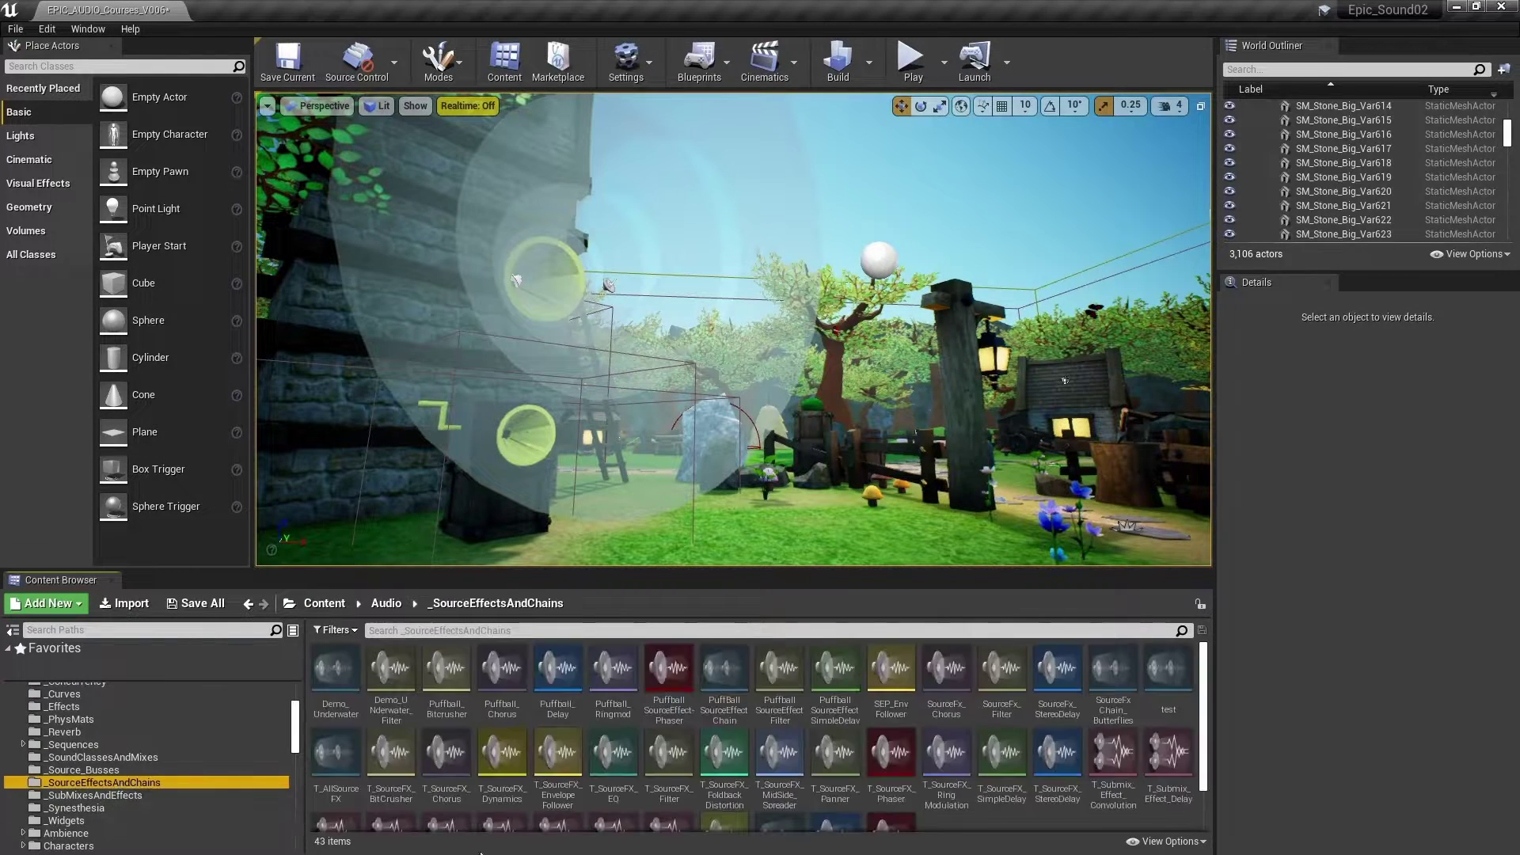
scroll(963, 786, "down", 1)
right_click(953, 778)
mouse_move(1000, 756)
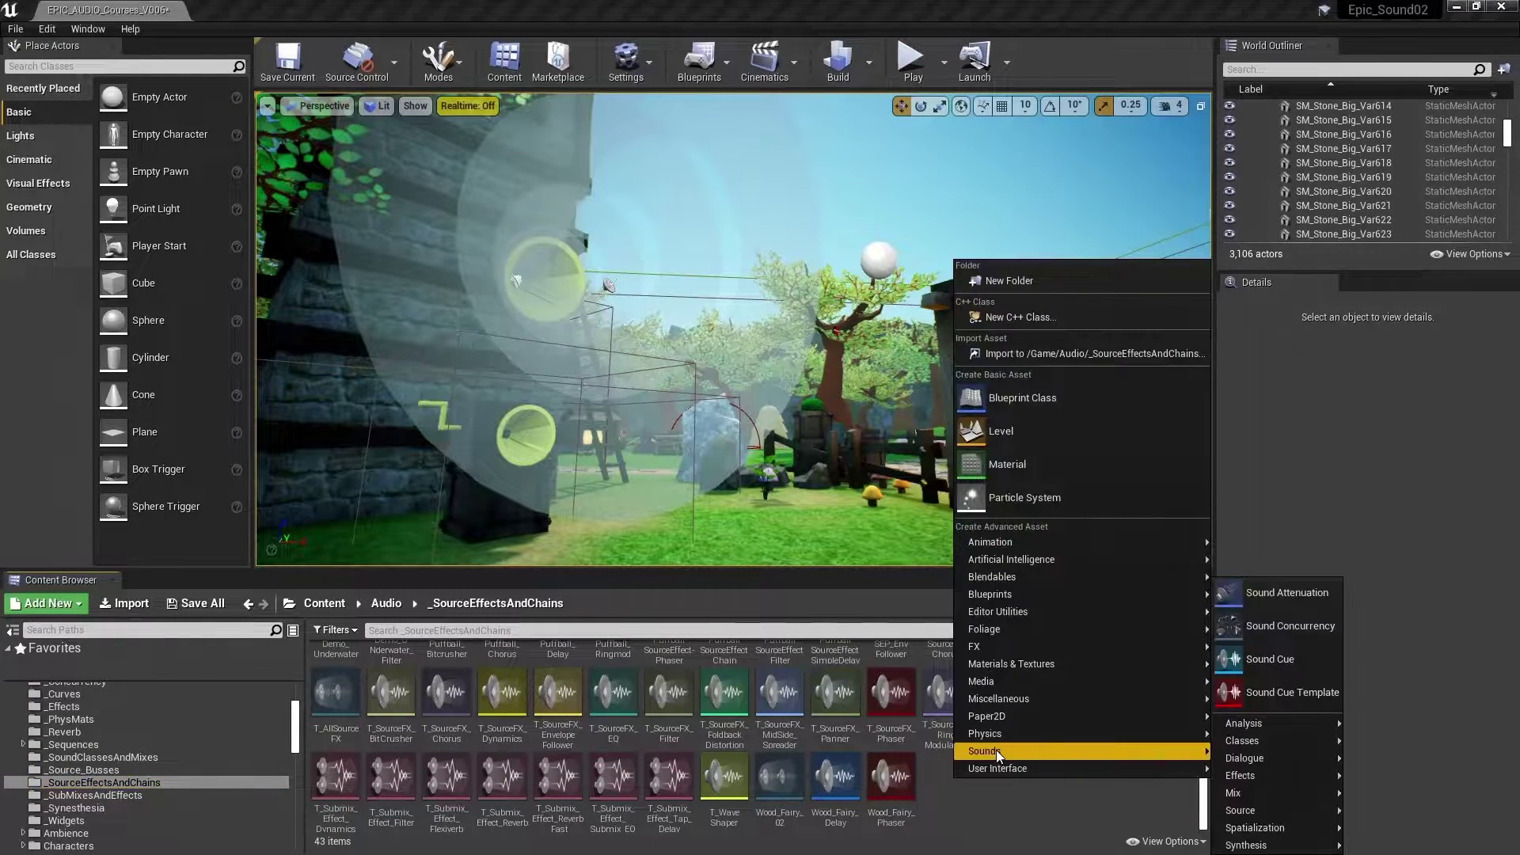
mouse_move(1303, 774)
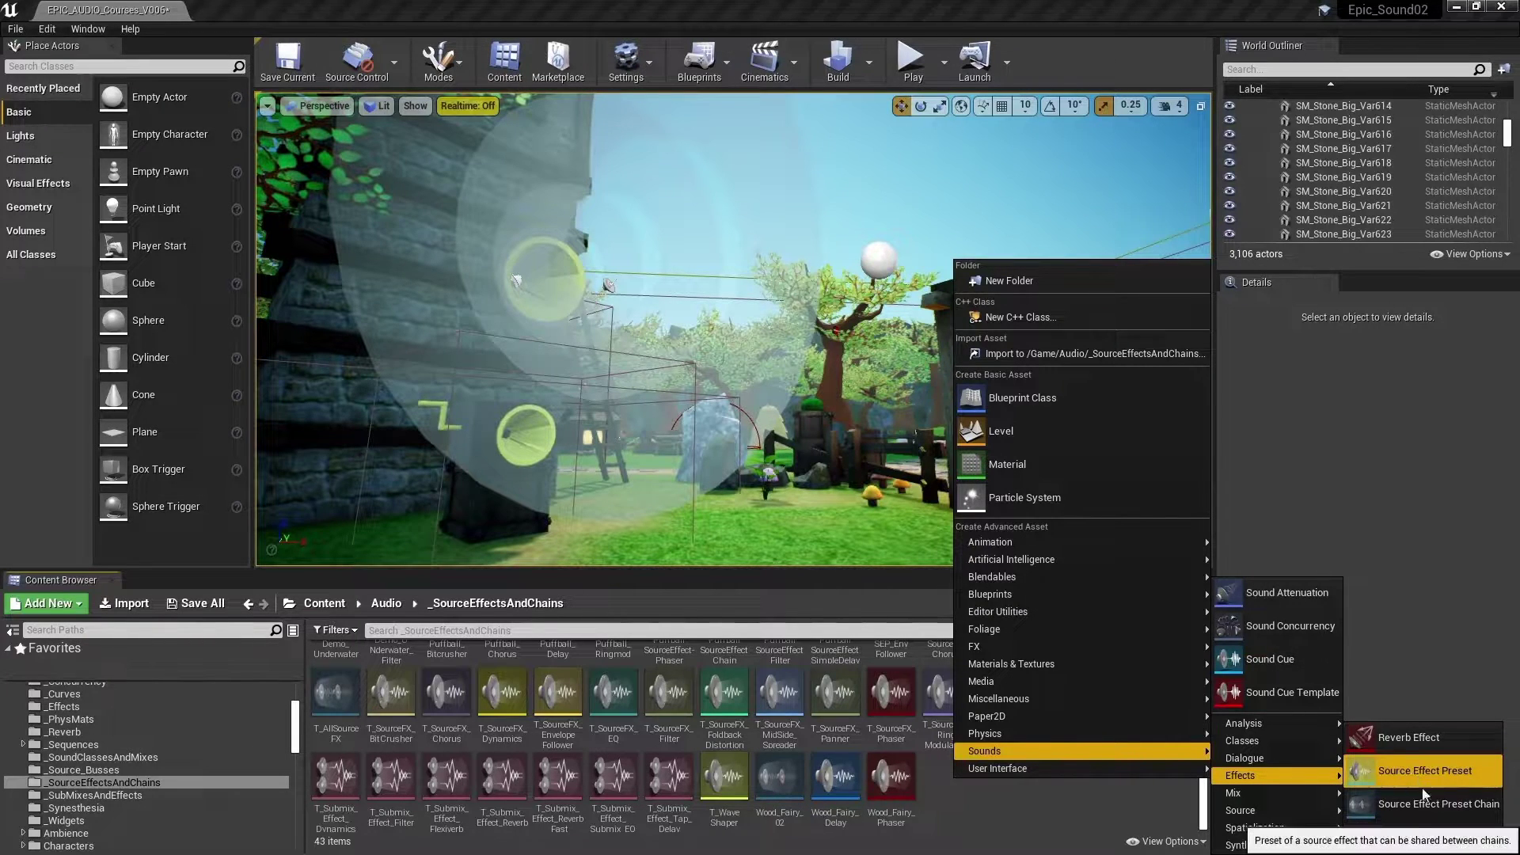
left_click(1424, 796)
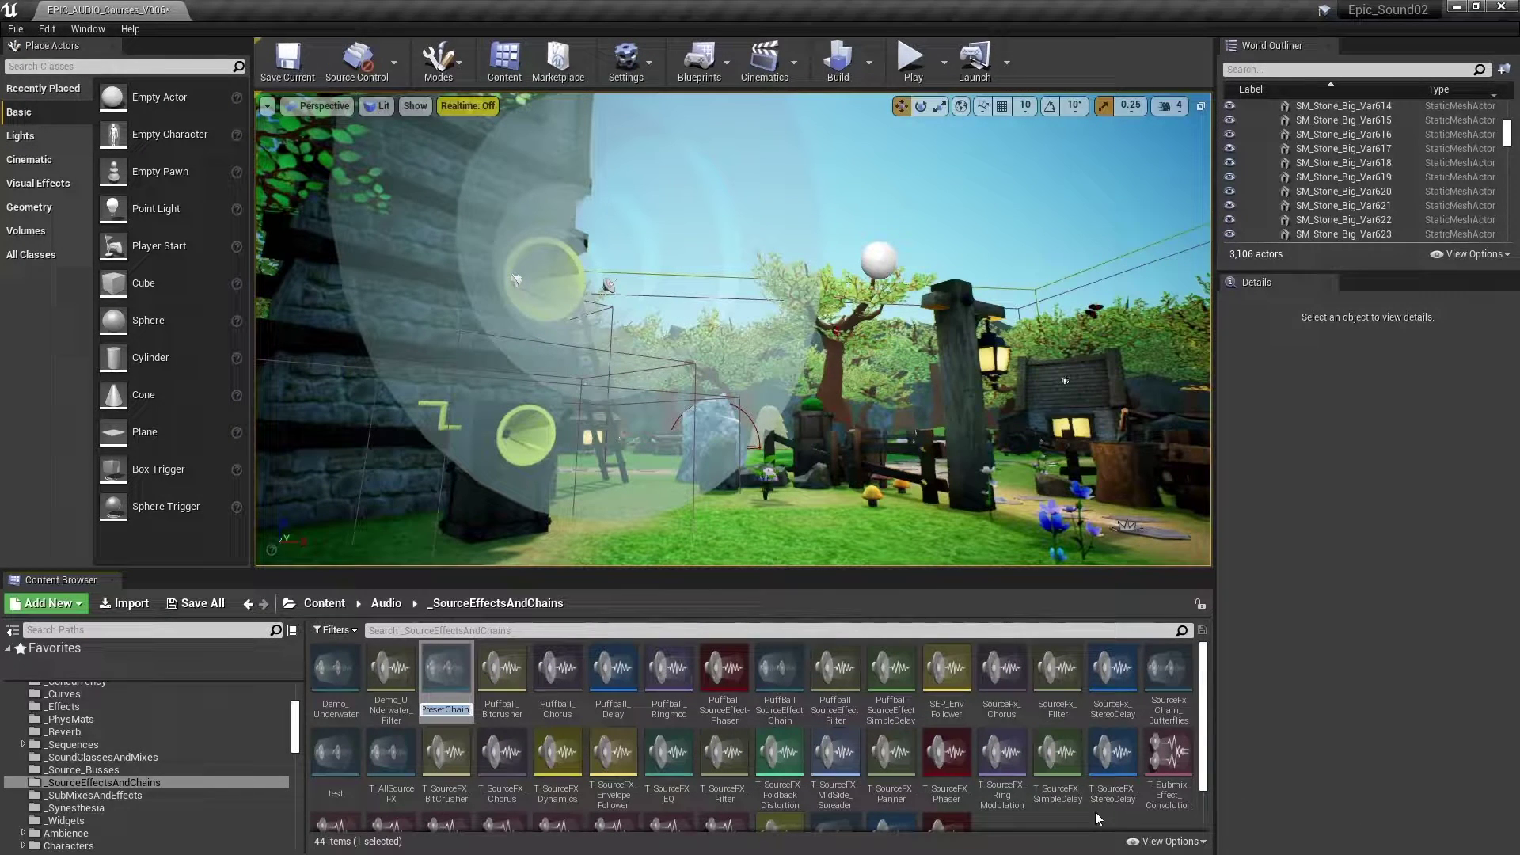
type("PA")
type("Origina")
type("EffectChai")
type("n")
key("Return")
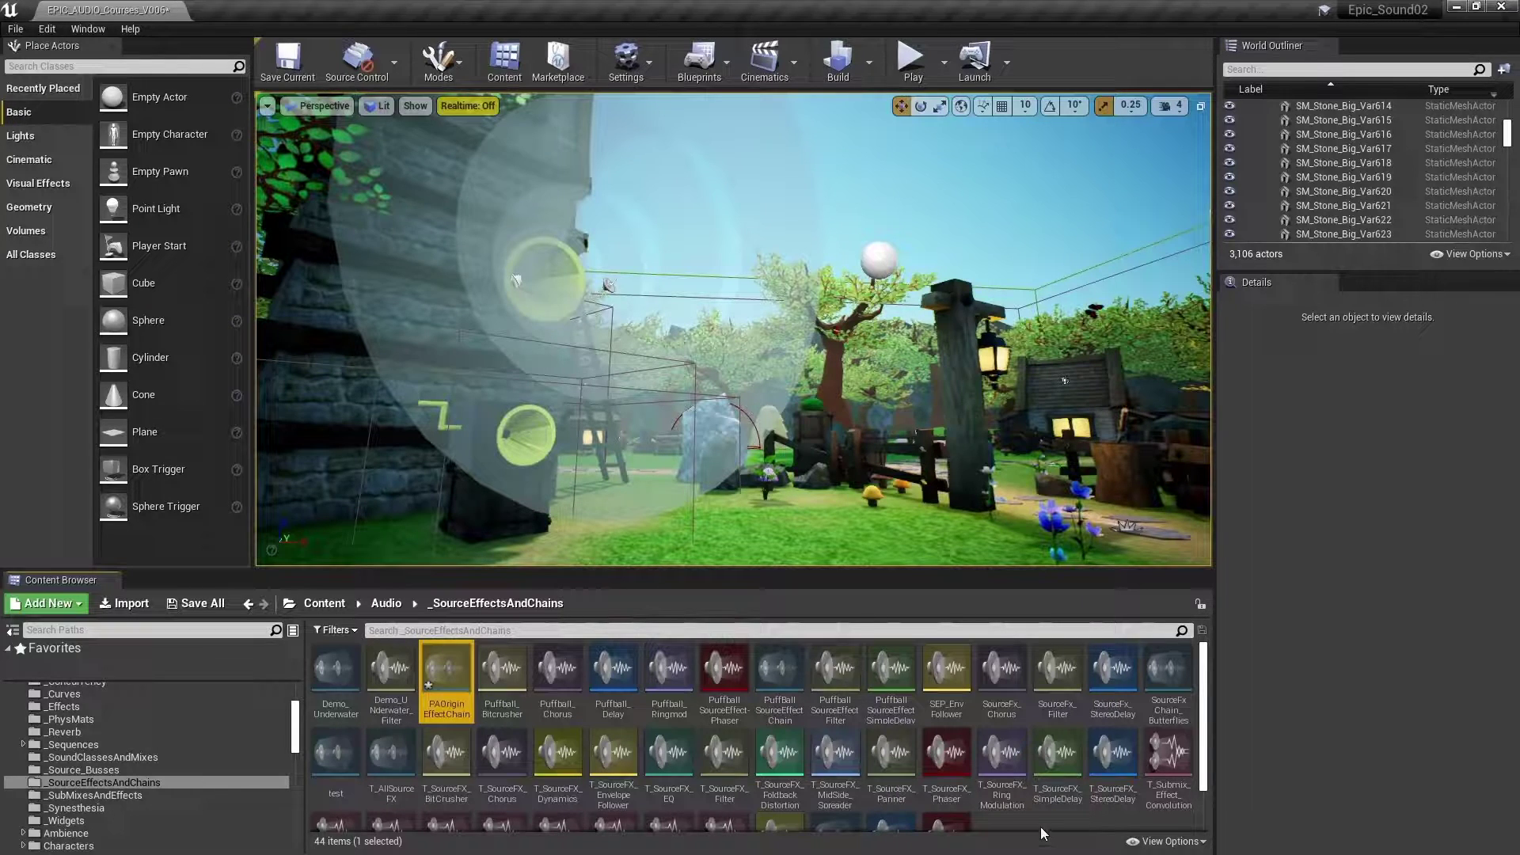
- Create a source effect preset of class SourceEffectSimpleDelayPreset in the same folder and name it PAOriginDelay
scroll(1031, 816, "down", 1)
right_click(1012, 784)
mouse_move(1080, 746)
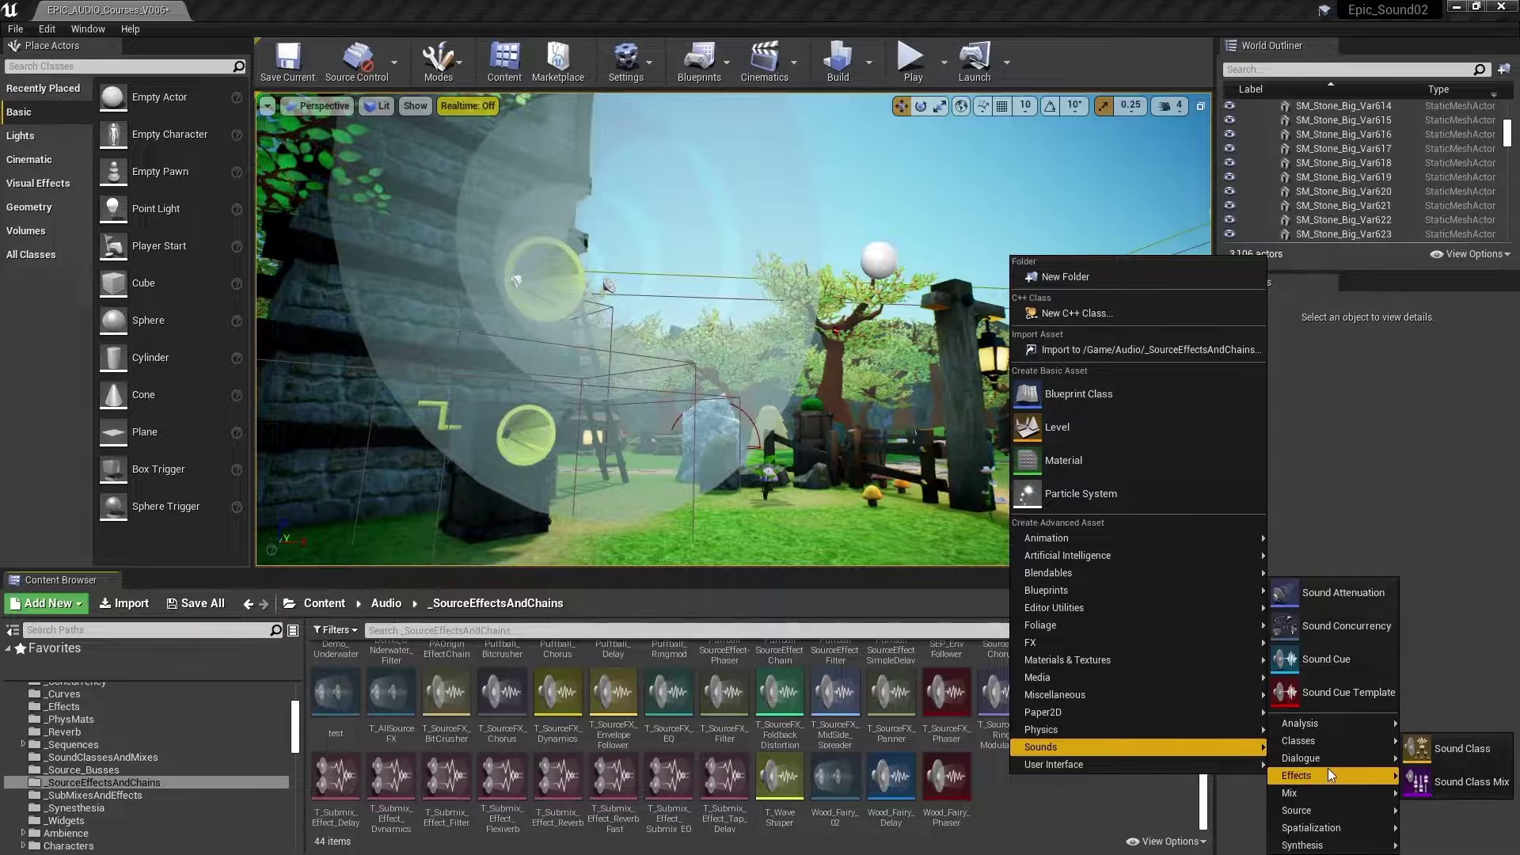
mouse_move(1318, 774)
left_click(1191, 777)
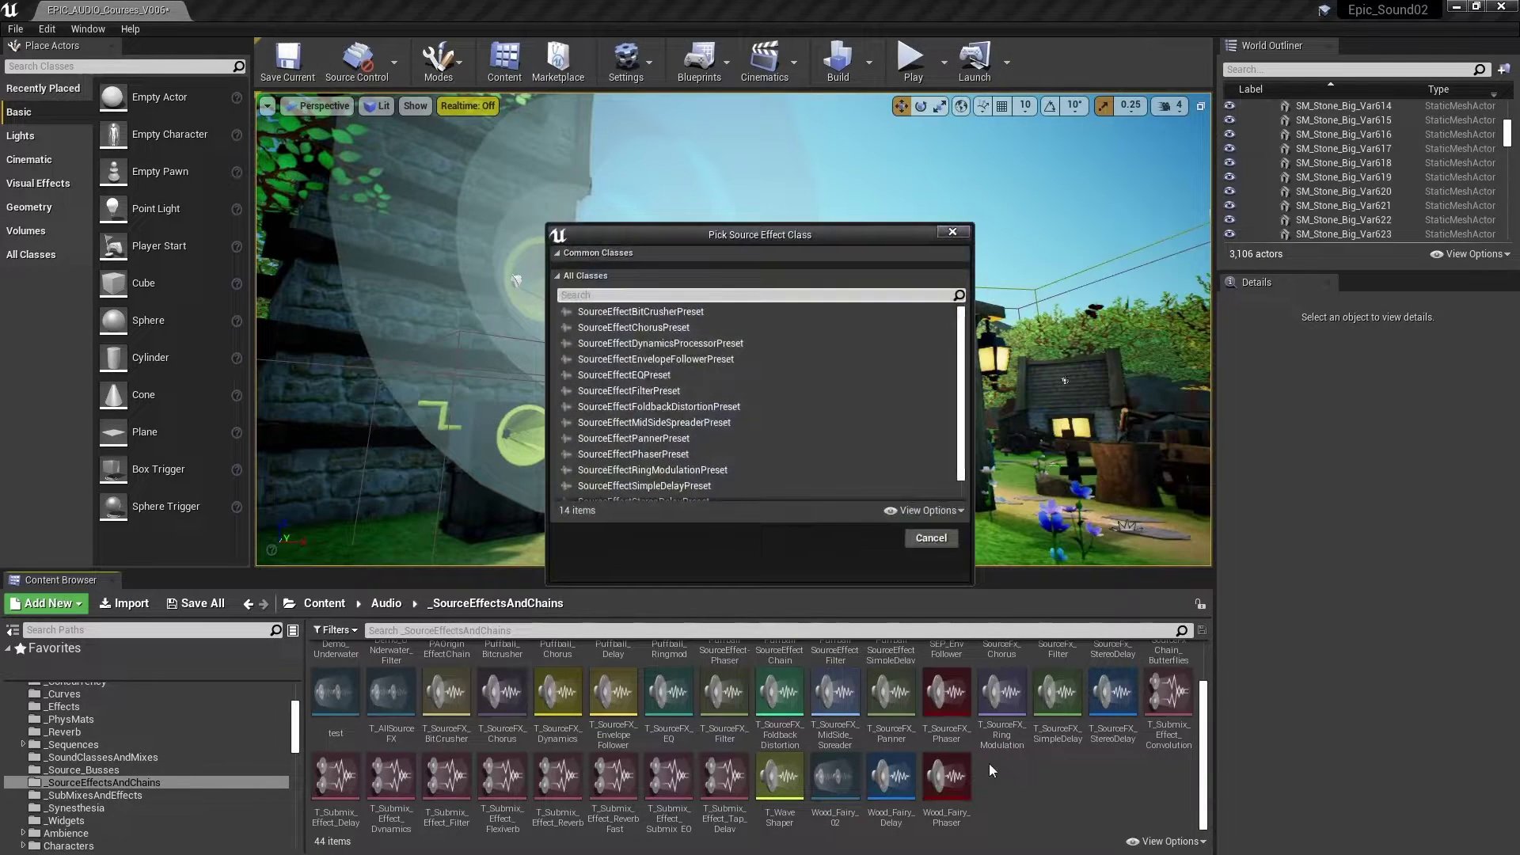
scroll(766, 422, "down", 2)
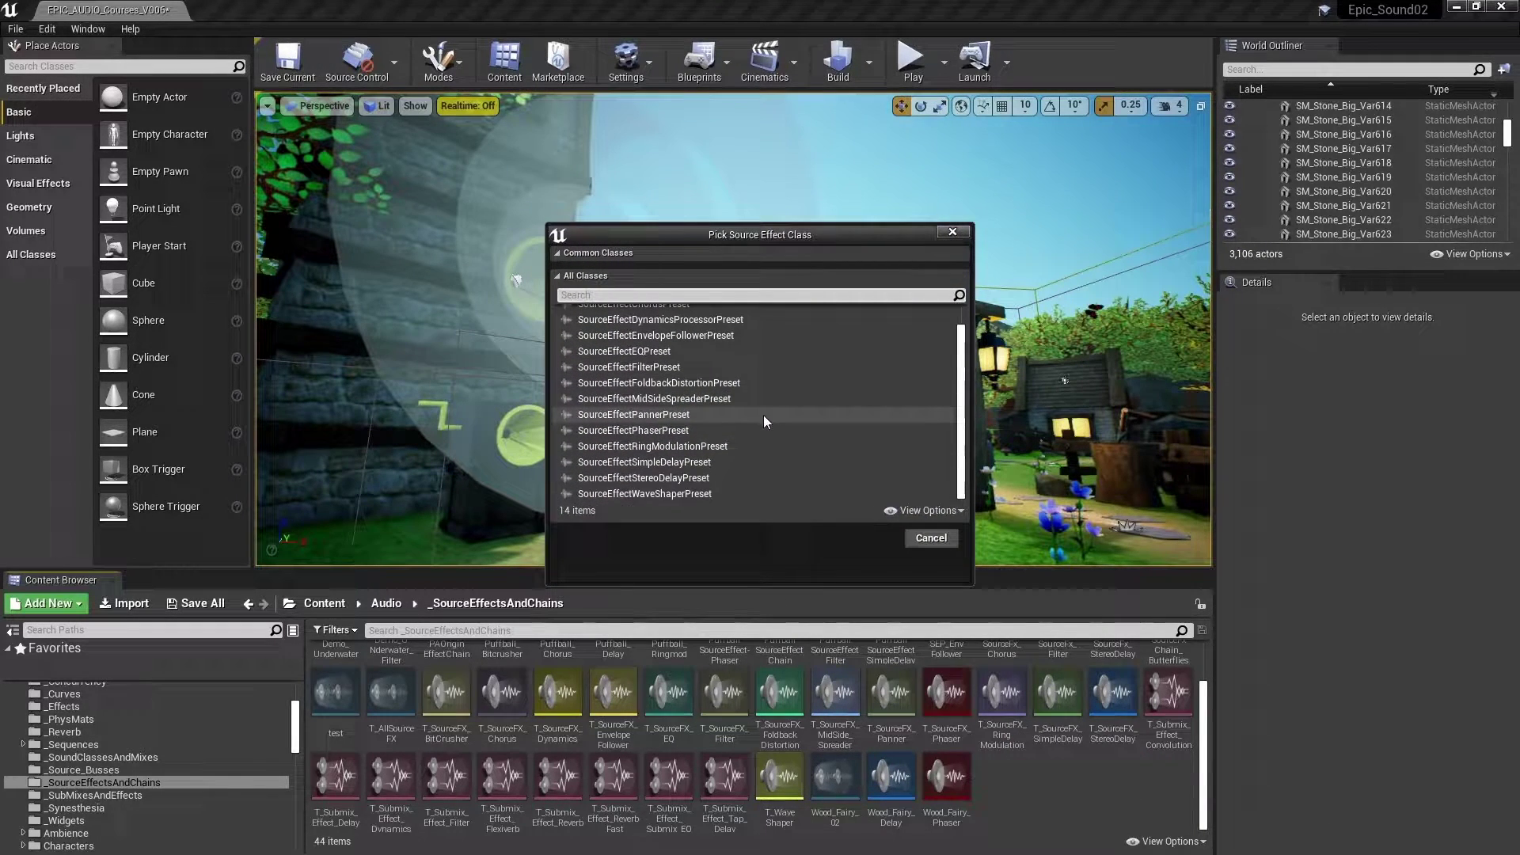
left_click(657, 463)
left_click(867, 537)
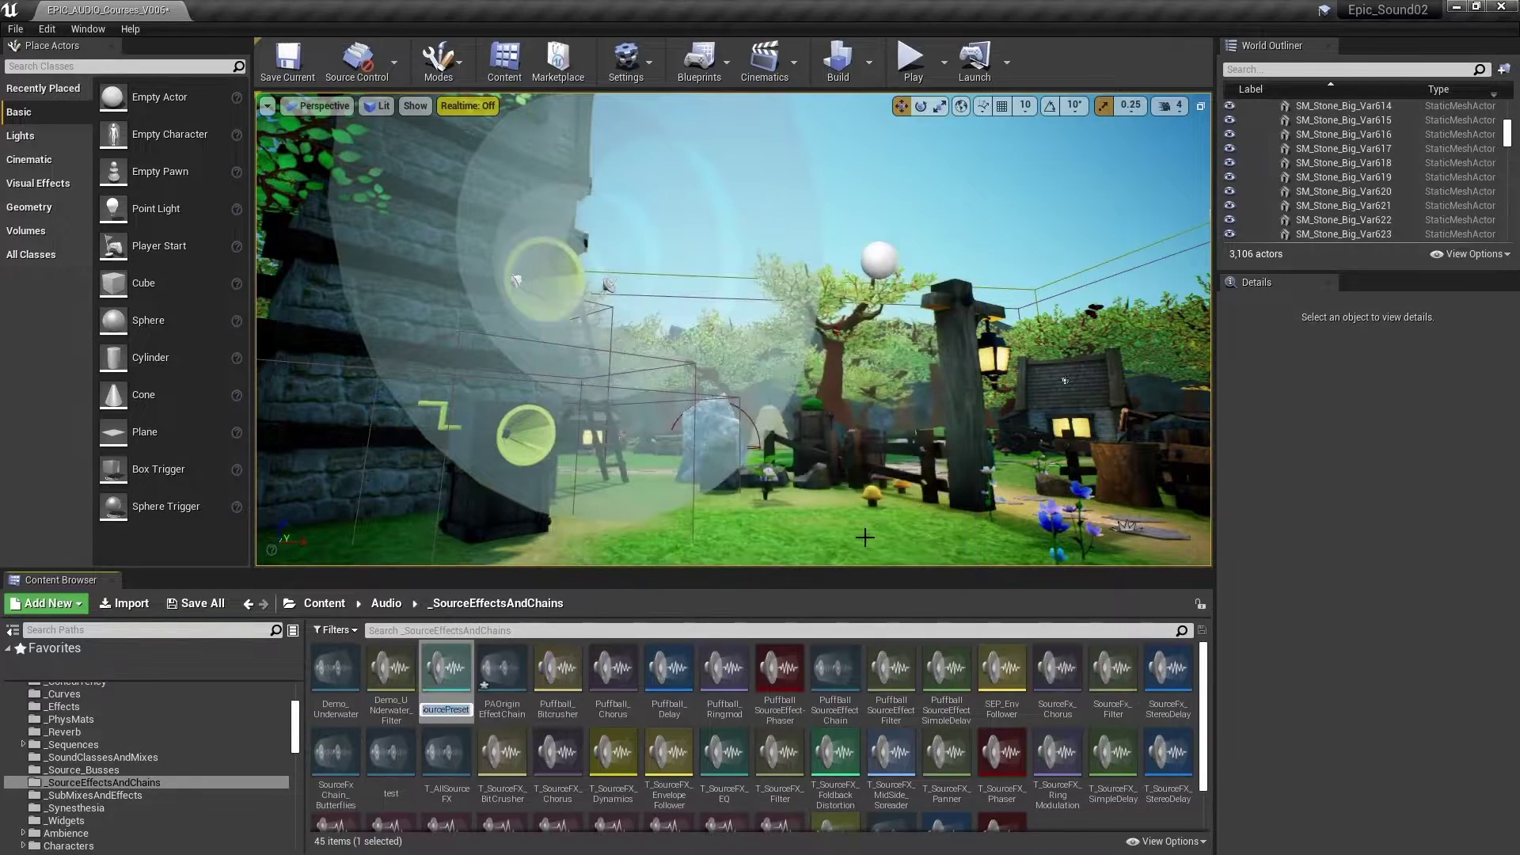
type("PAOrigina")
key("Return")
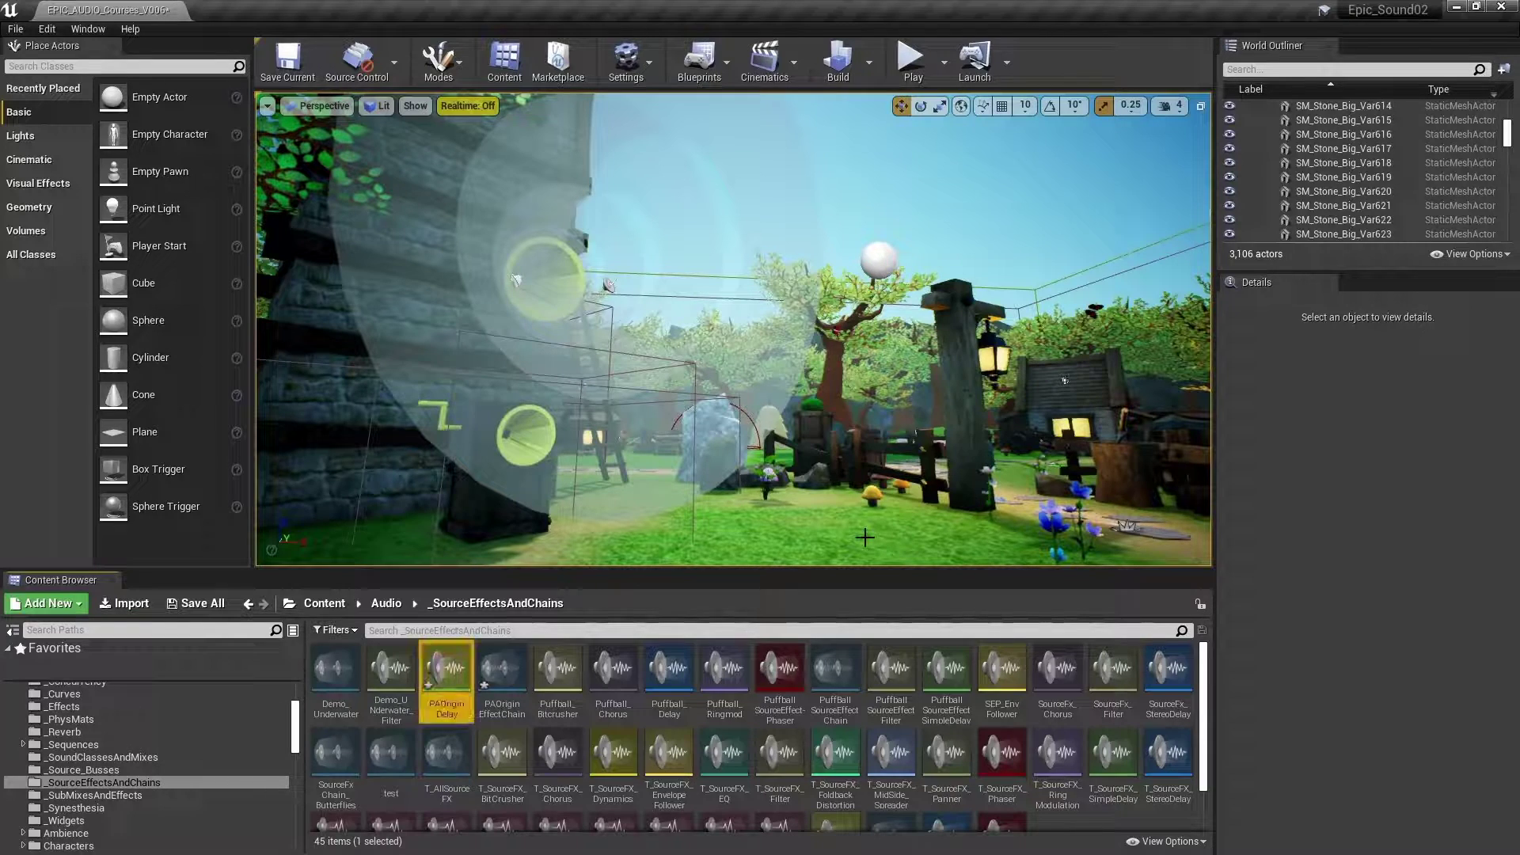
- Add one element to the chain of PAOriginEffectChain with PAOriginDelay as its preset, and open that delay's settings
double_click(496, 671)
left_click(624, 180)
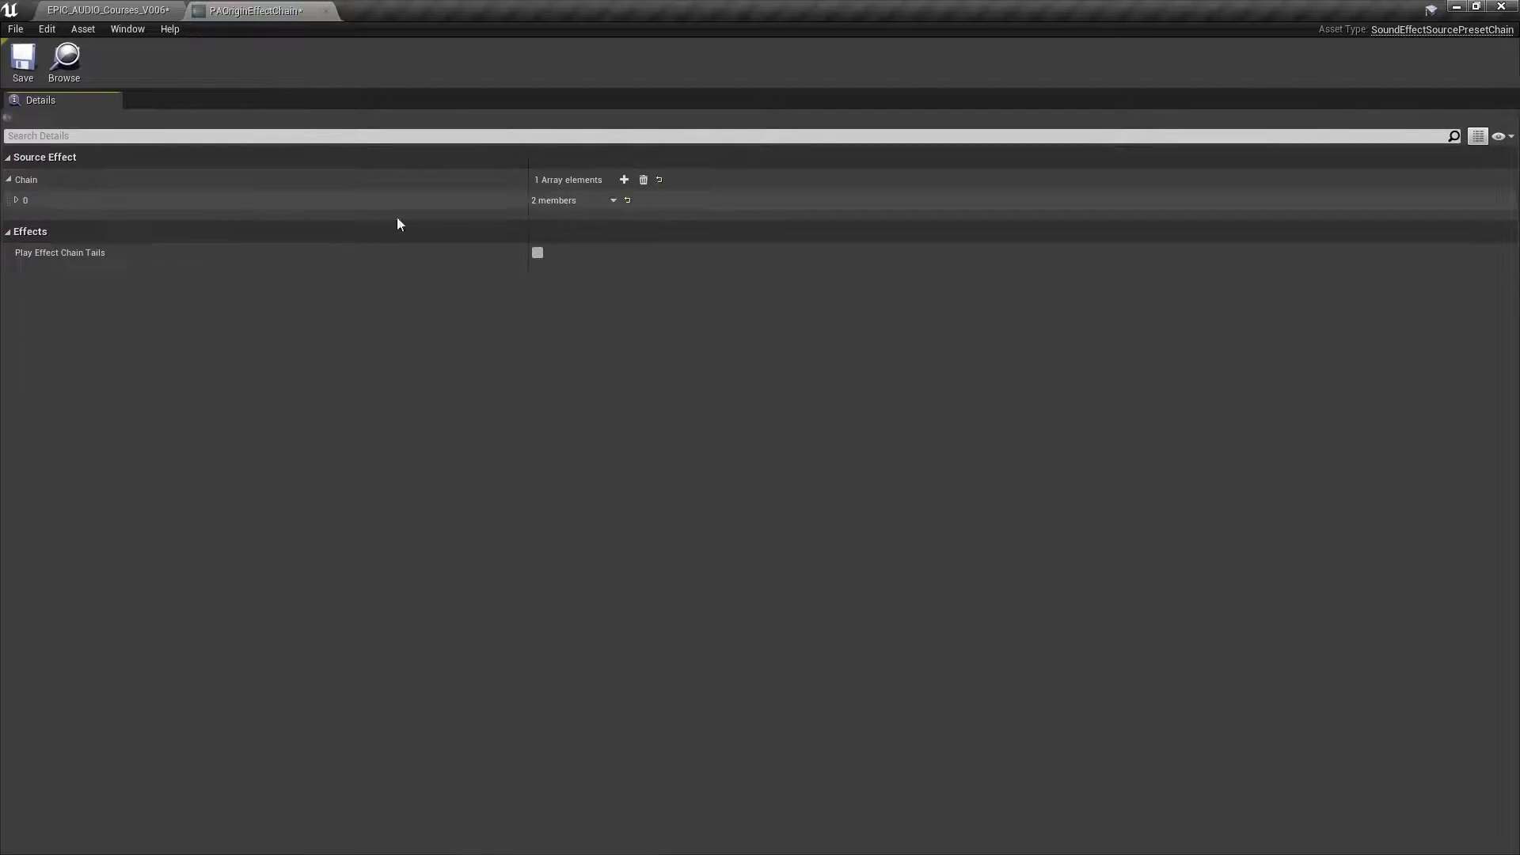
left_click(17, 201)
left_click(606, 233)
type("pa")
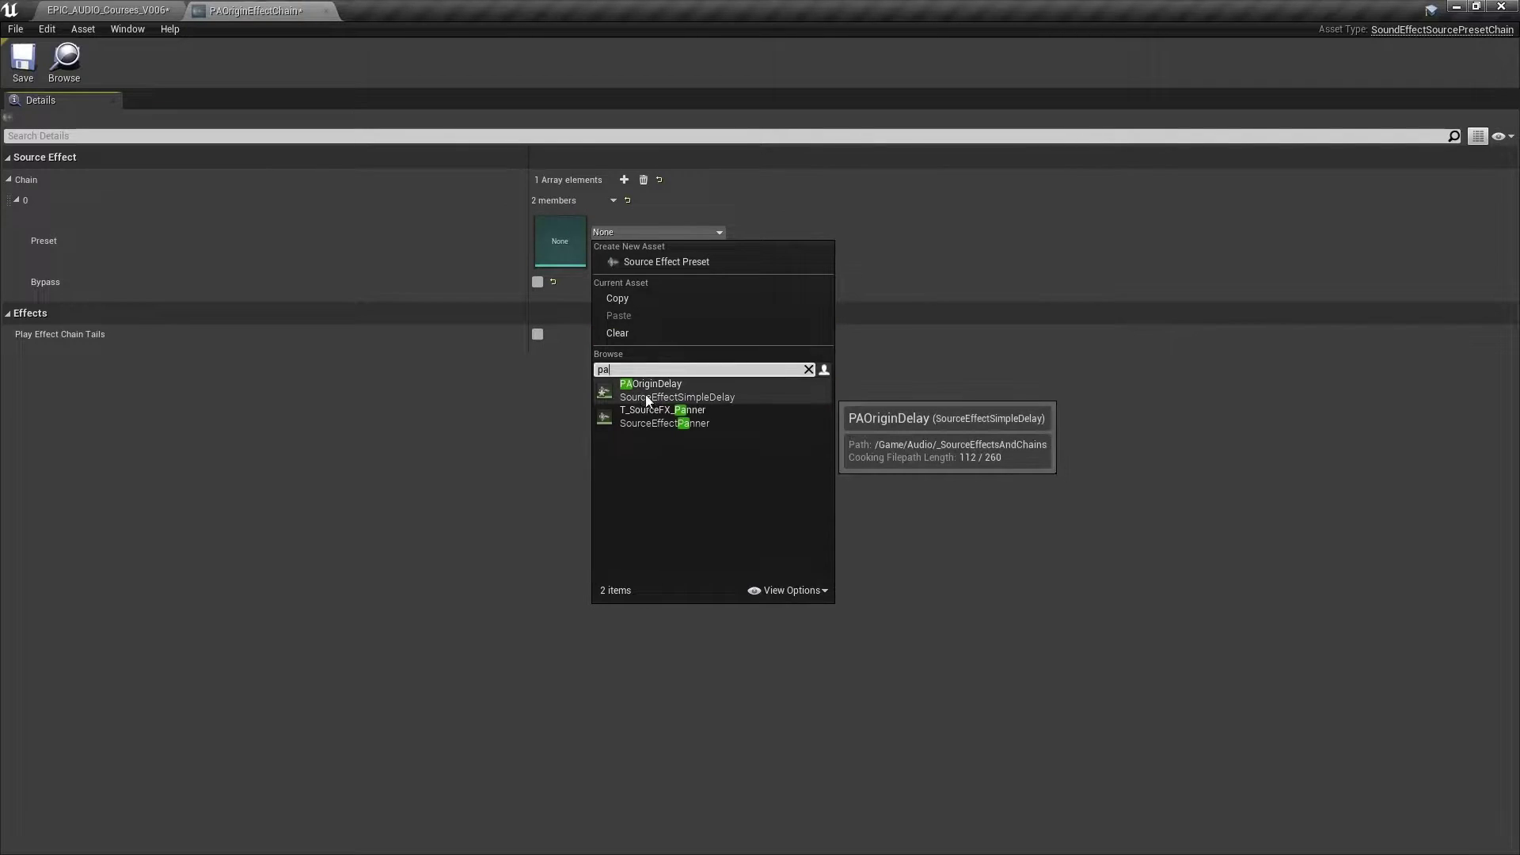
left_click(646, 396)
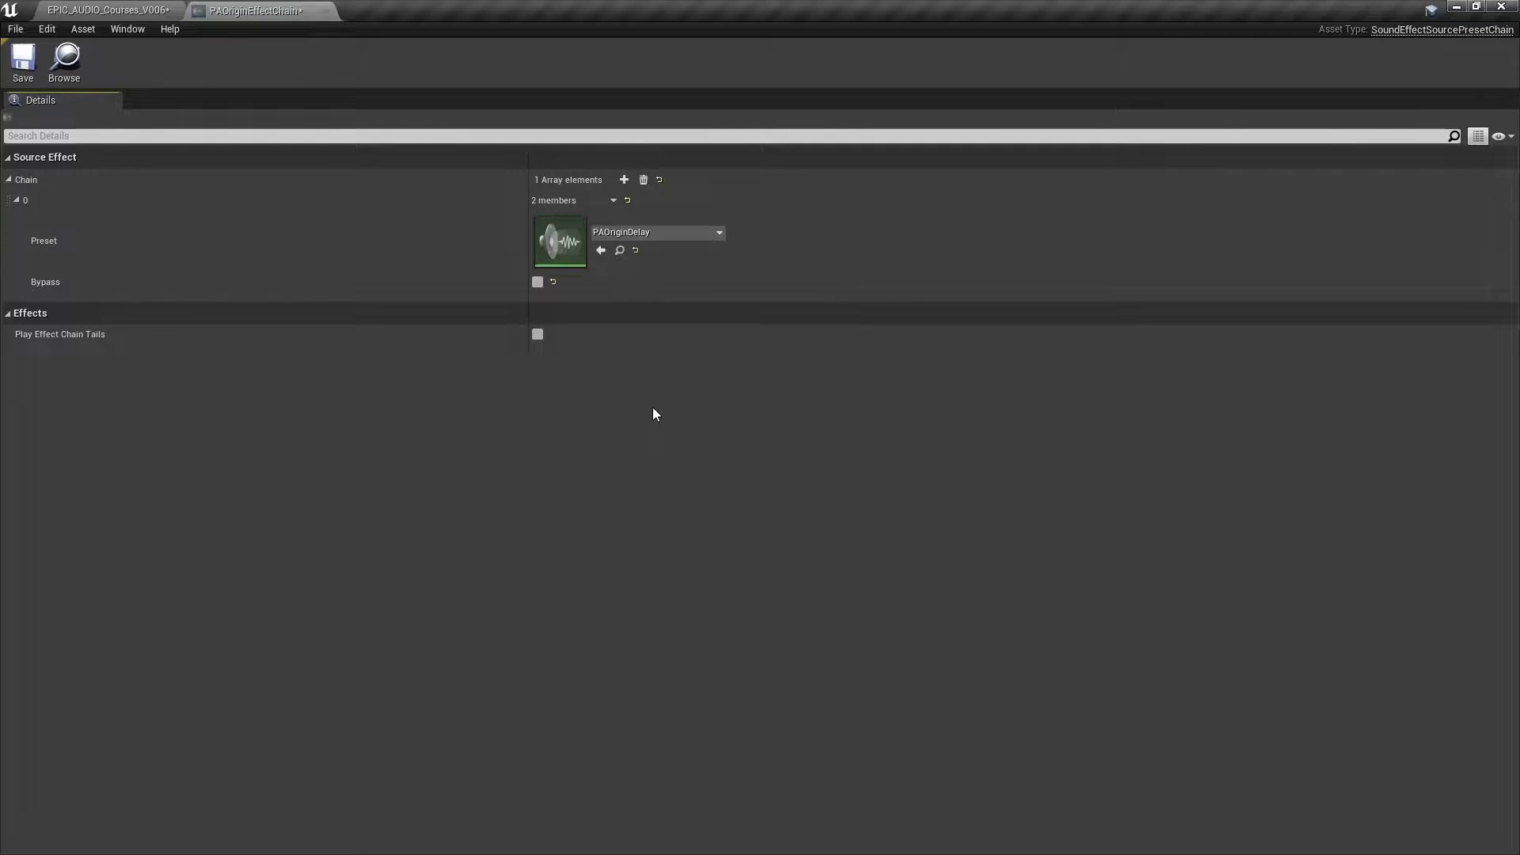
double_click(560, 240)
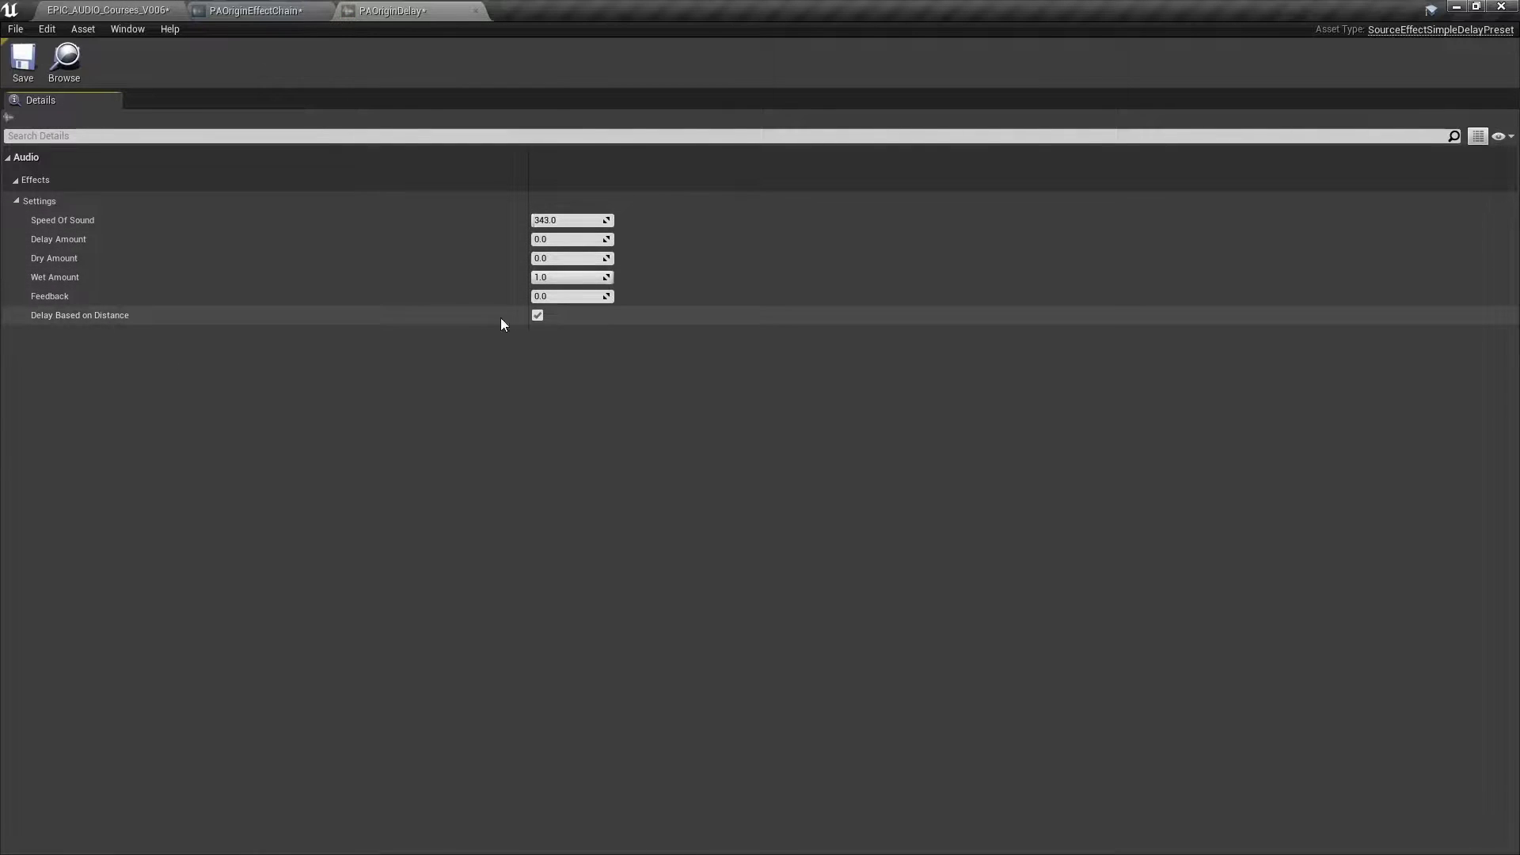
left_click(559, 298)
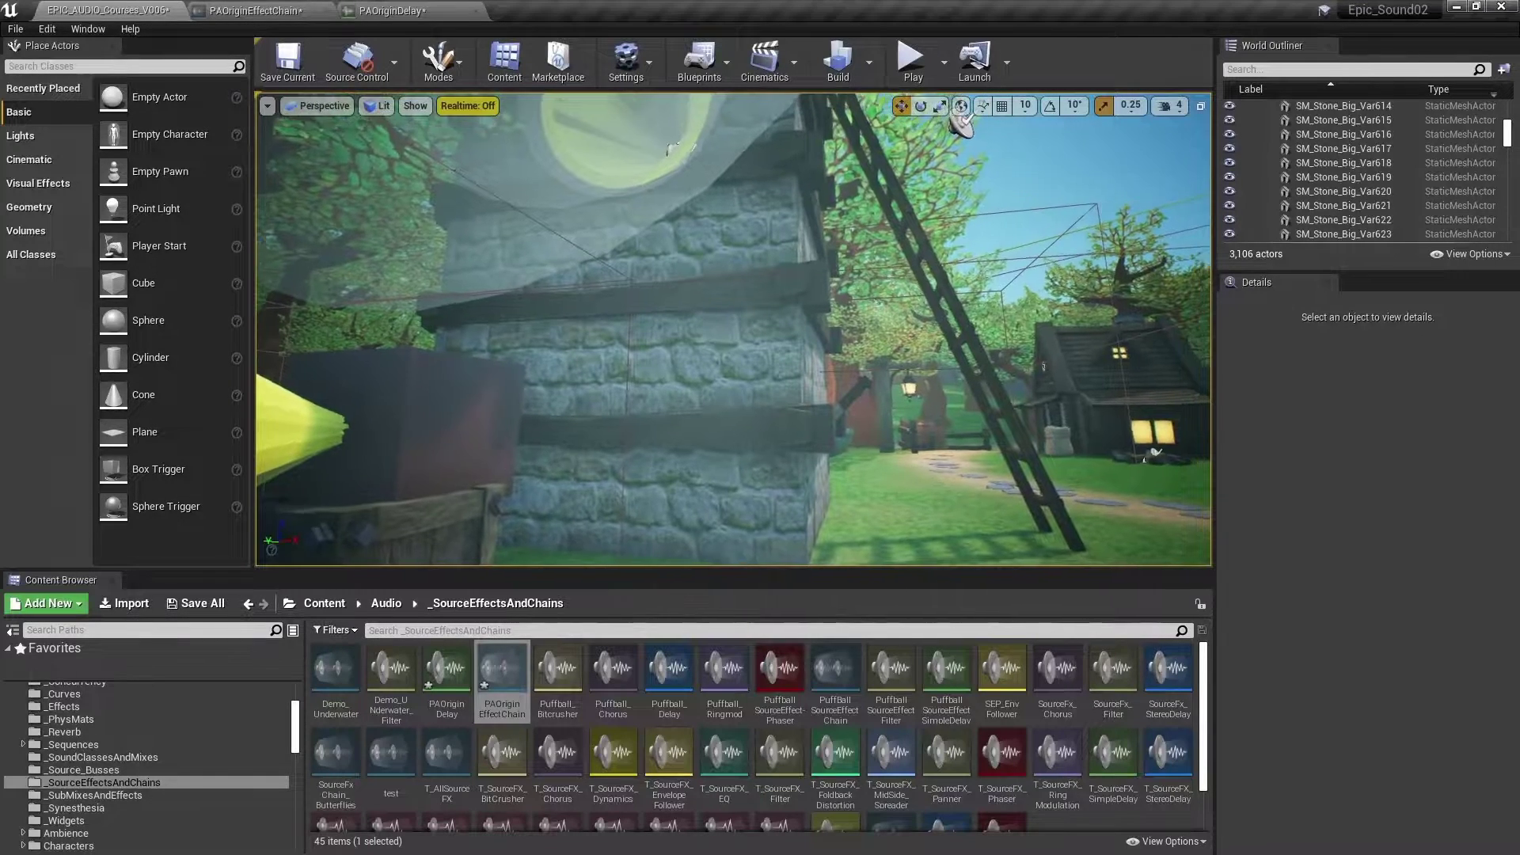
- Open the PA_Story sound wave from the PA_Audio component of PA_With_Delays and set its Source Effect Chain to PAOriginEffectChain
left_click(631, 148)
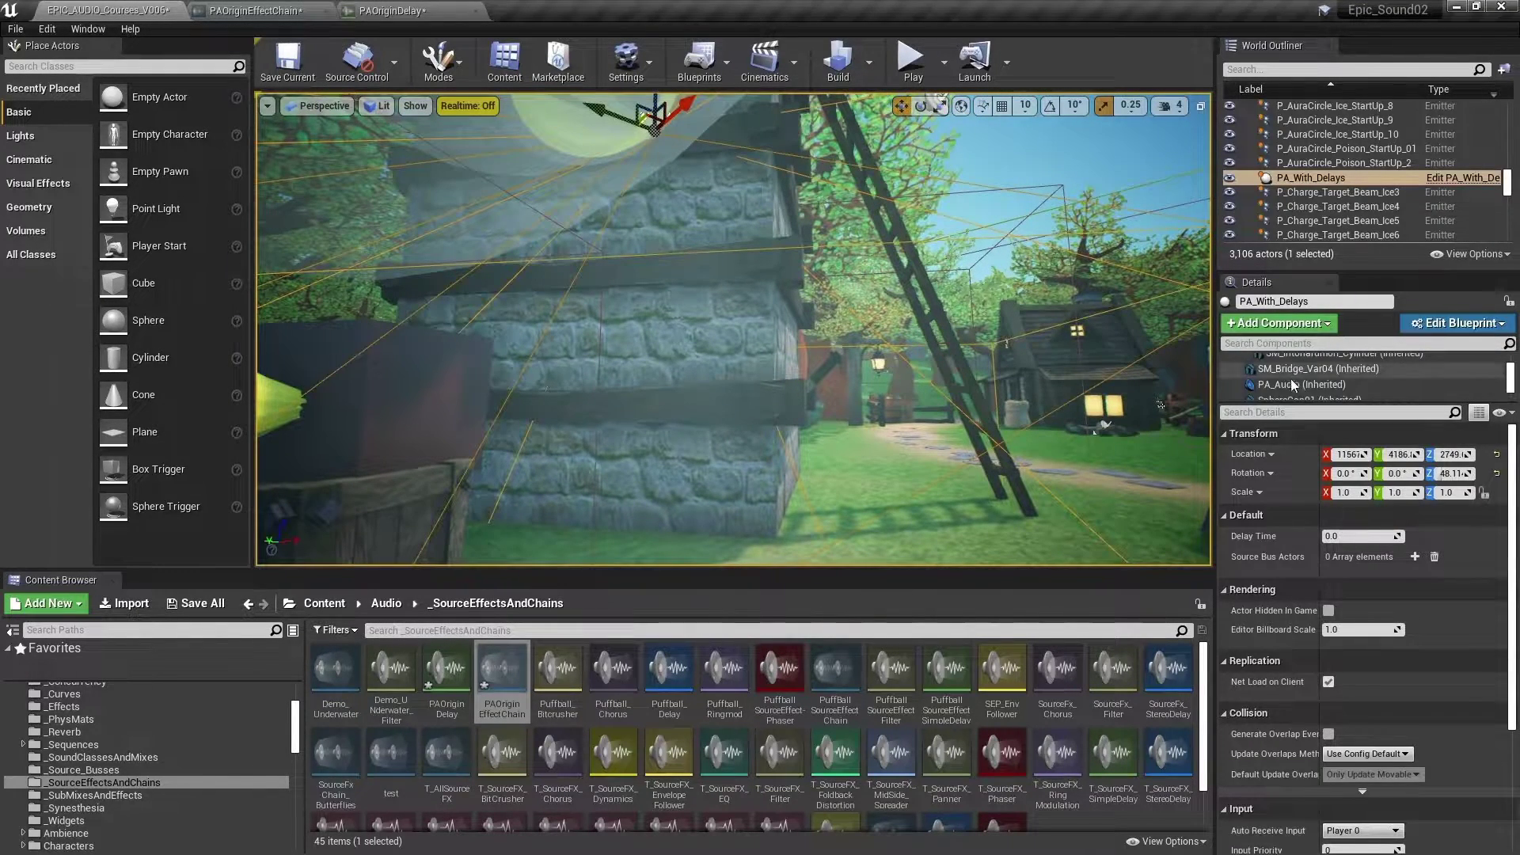
left_click(1382, 386)
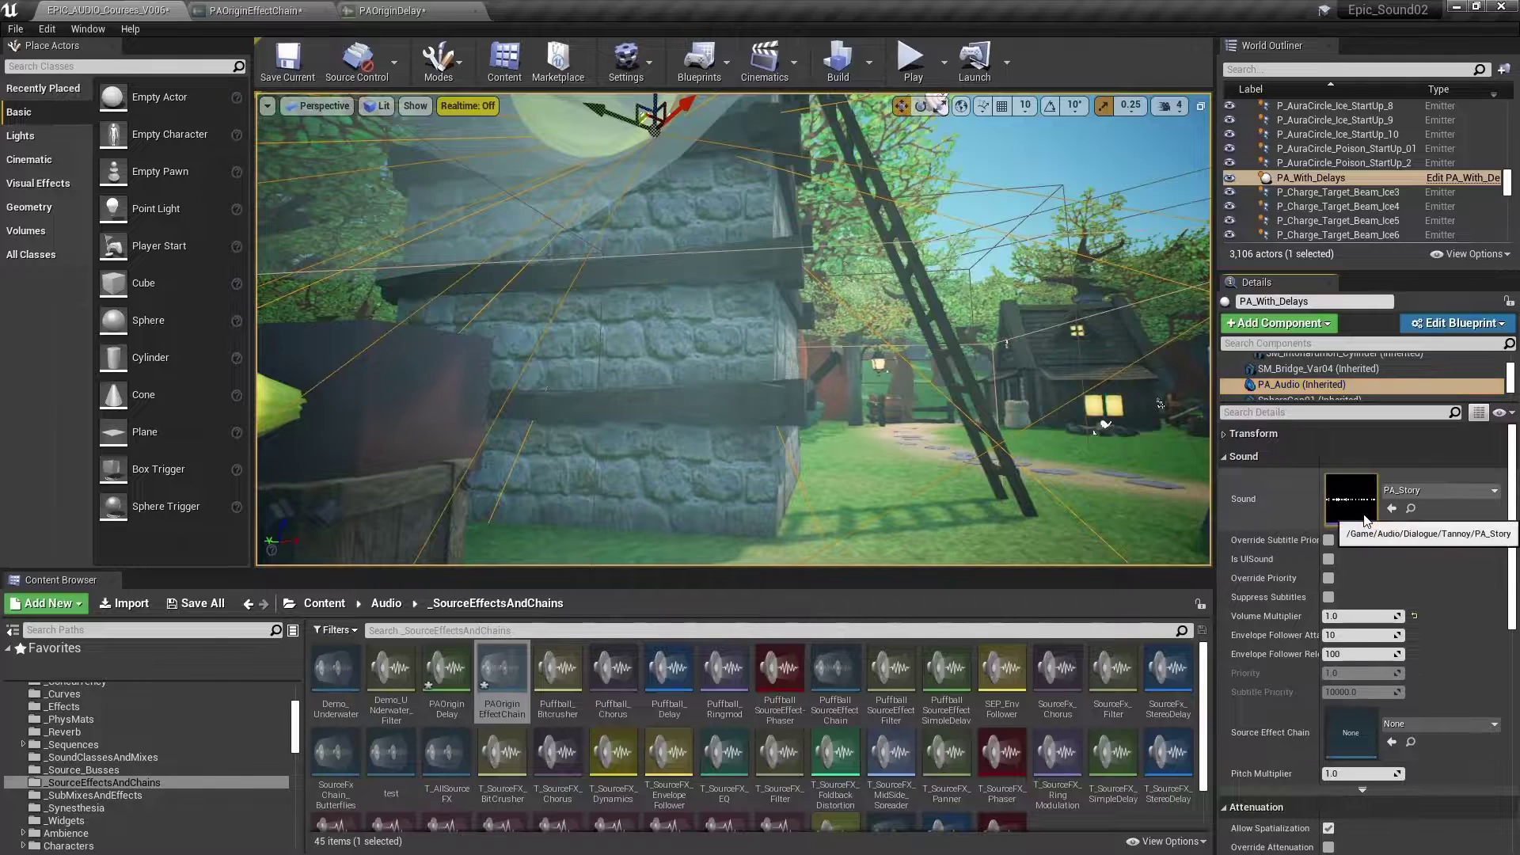
double_click(1351, 507)
scroll(766, 444, "down", 10)
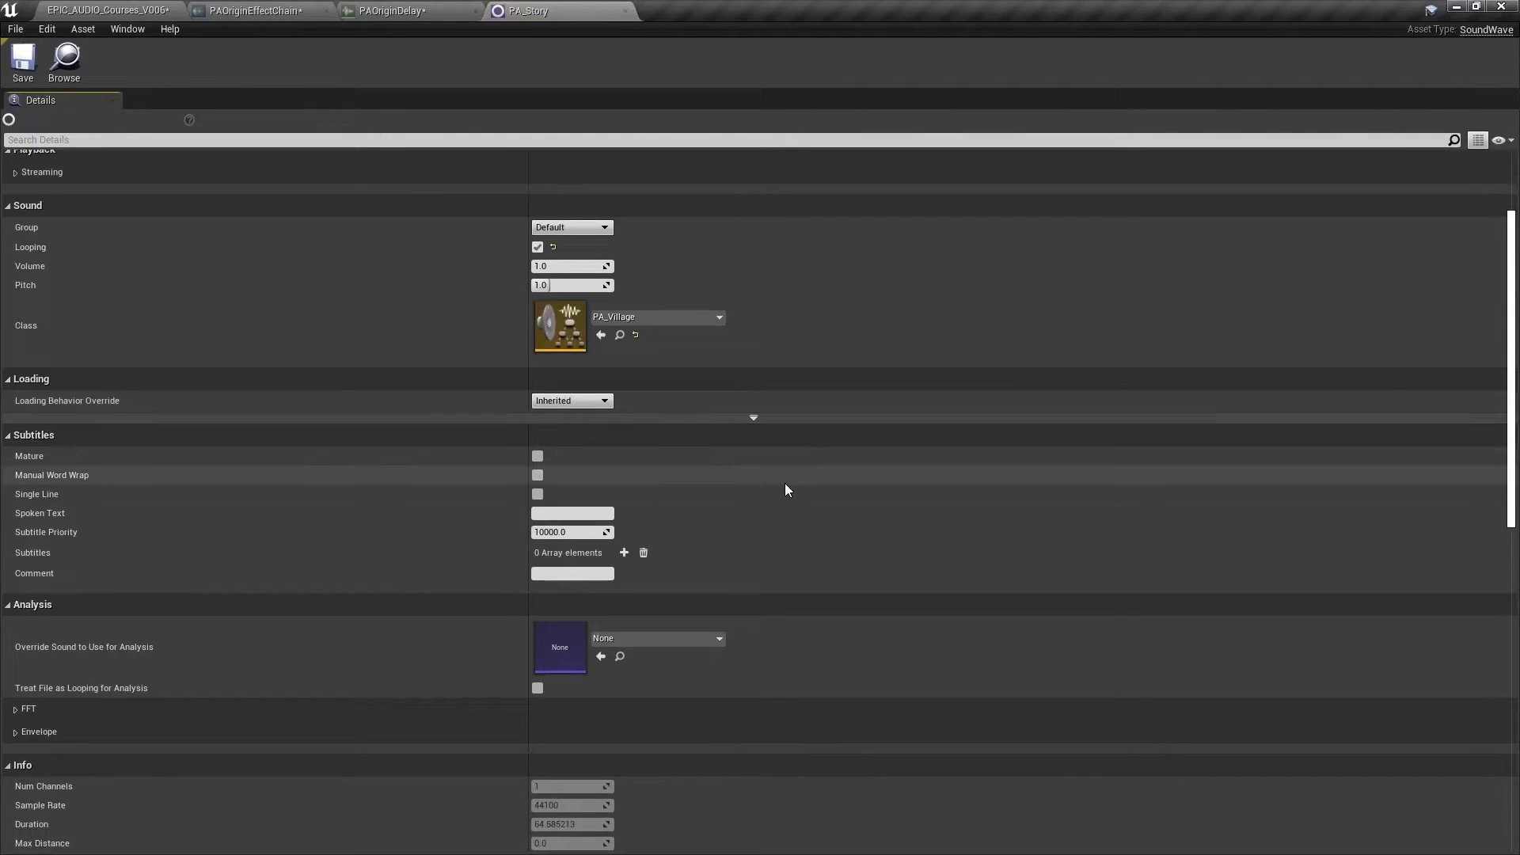
scroll(848, 515, "down", 3)
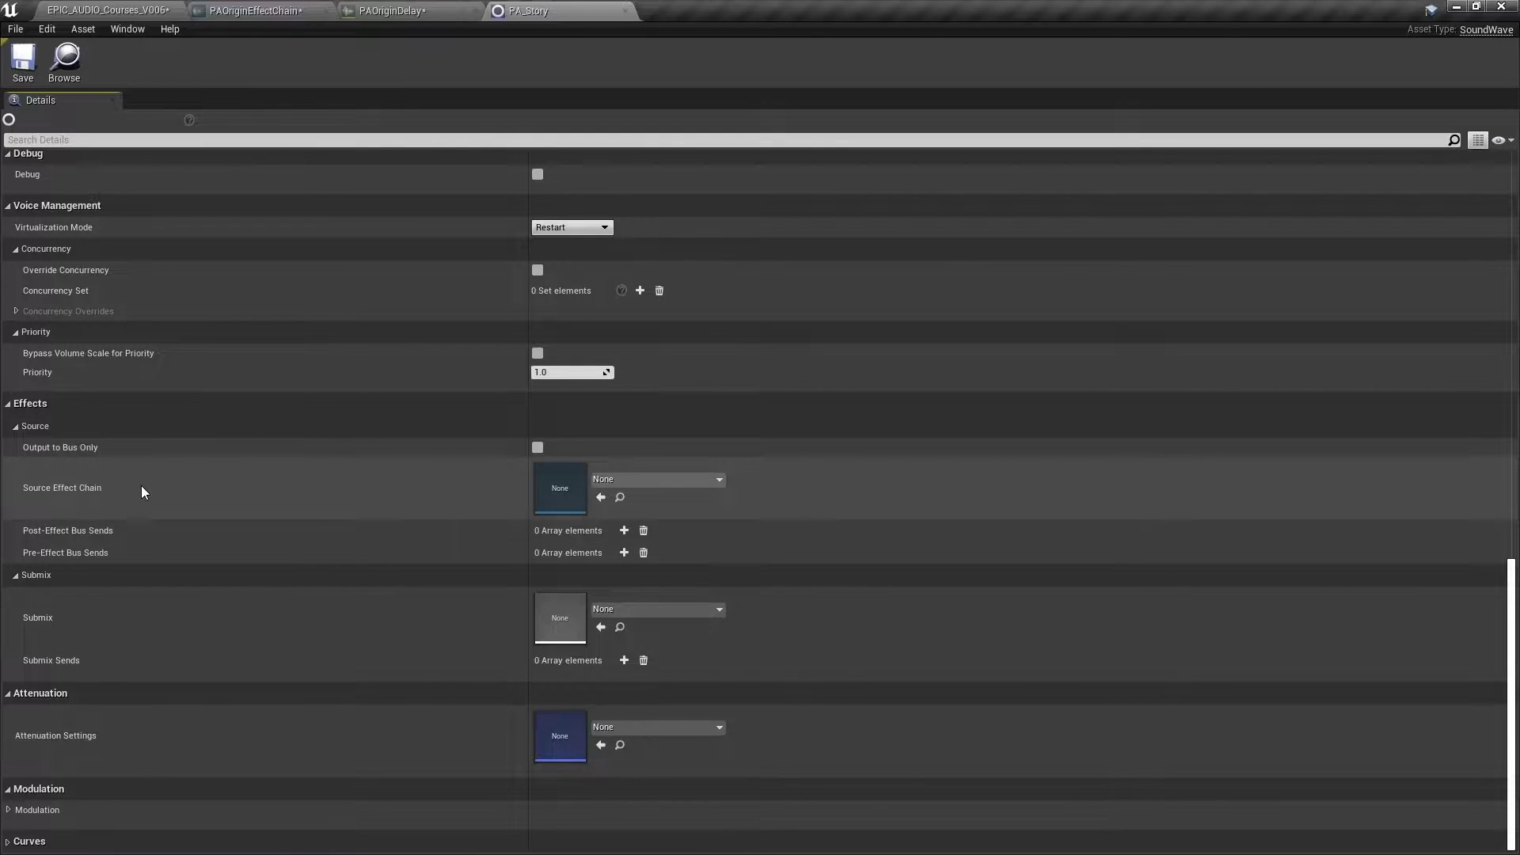
left_click(633, 479)
type("pa")
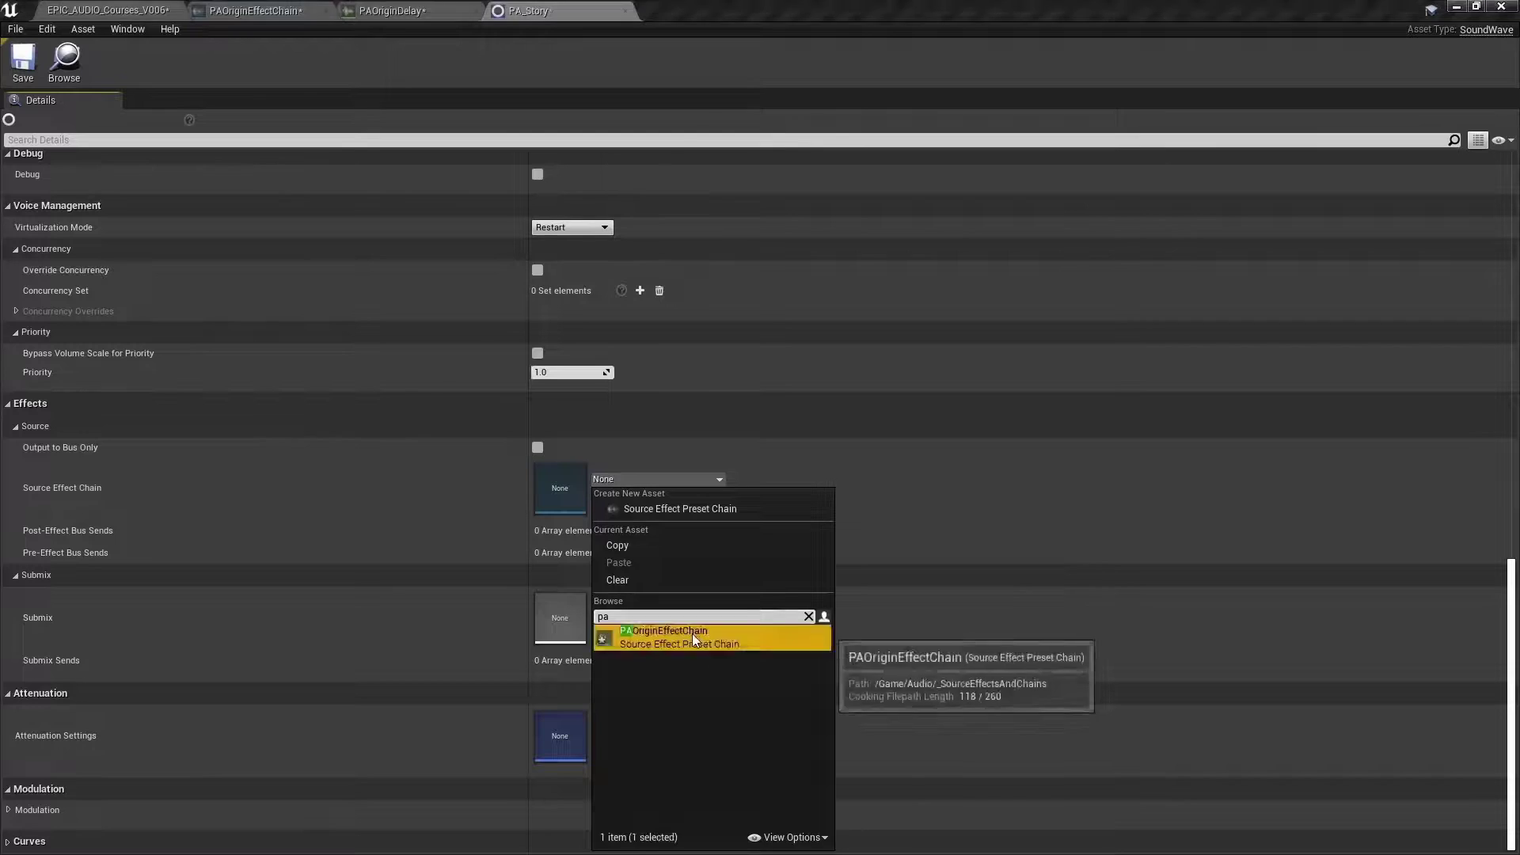
left_click(692, 634)
- Check the sound class of PA_Story, and inspect the Num 7 event with its Push Sound Mix Modifier node in the level blueprint
left_click_drag(1498, 629, 1493, 198)
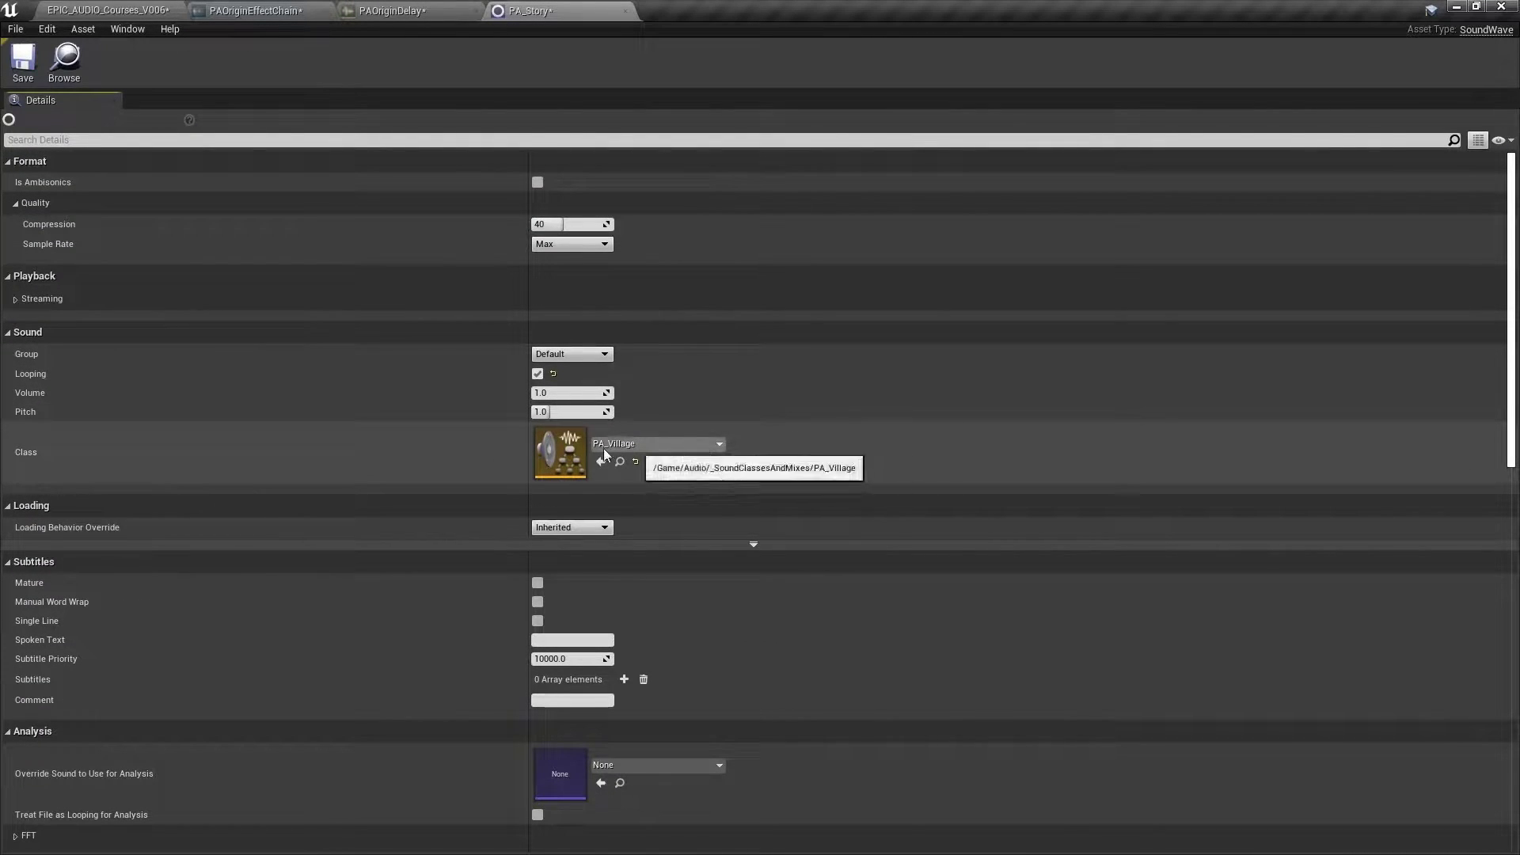
left_click(120, 11)
left_click(729, 56)
left_click(764, 178)
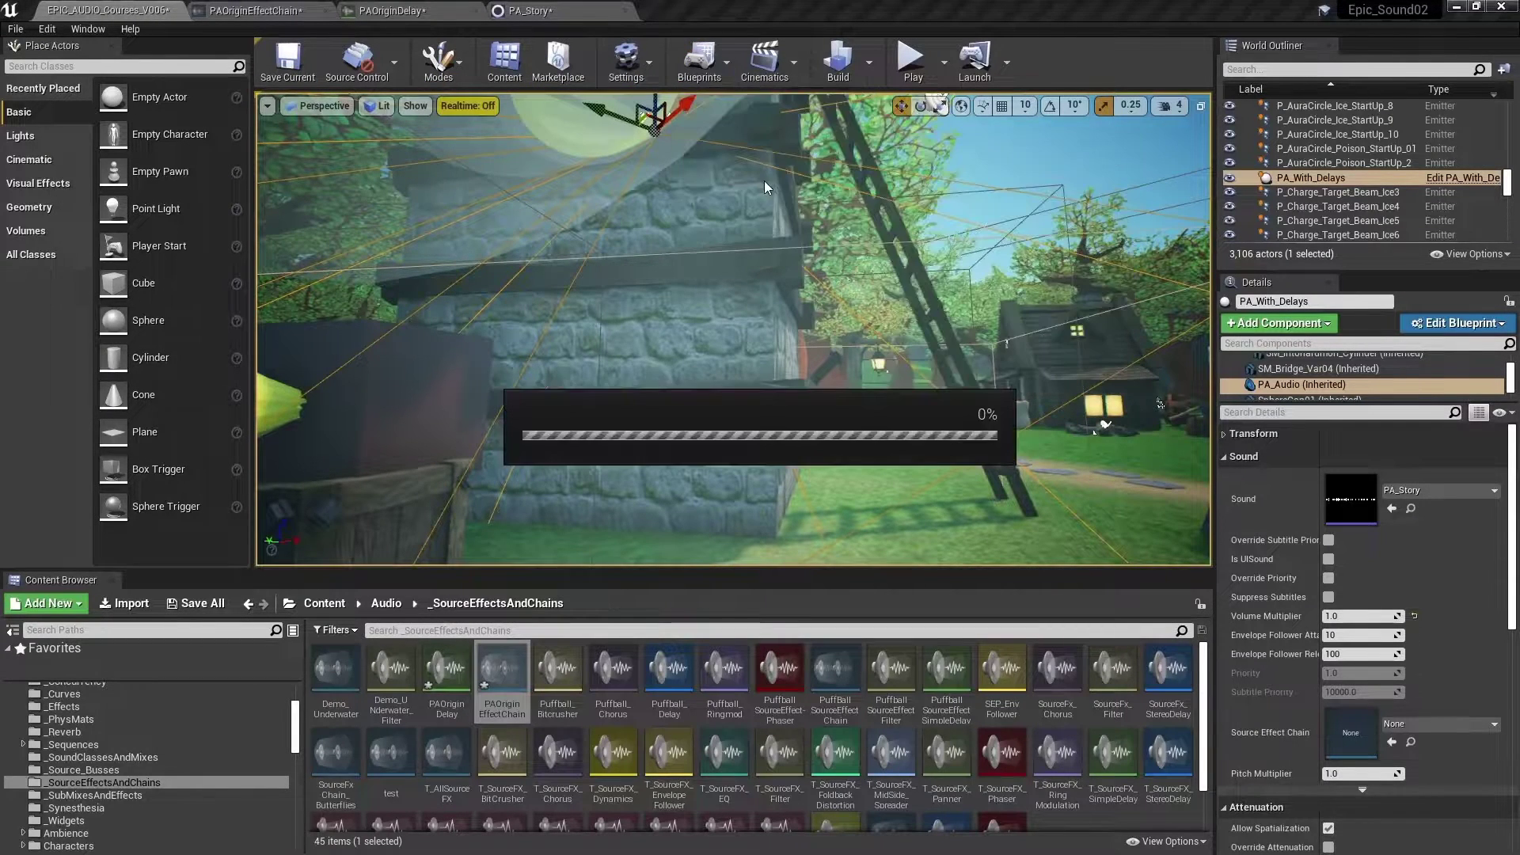
left_click_drag(401, 289, 844, 491)
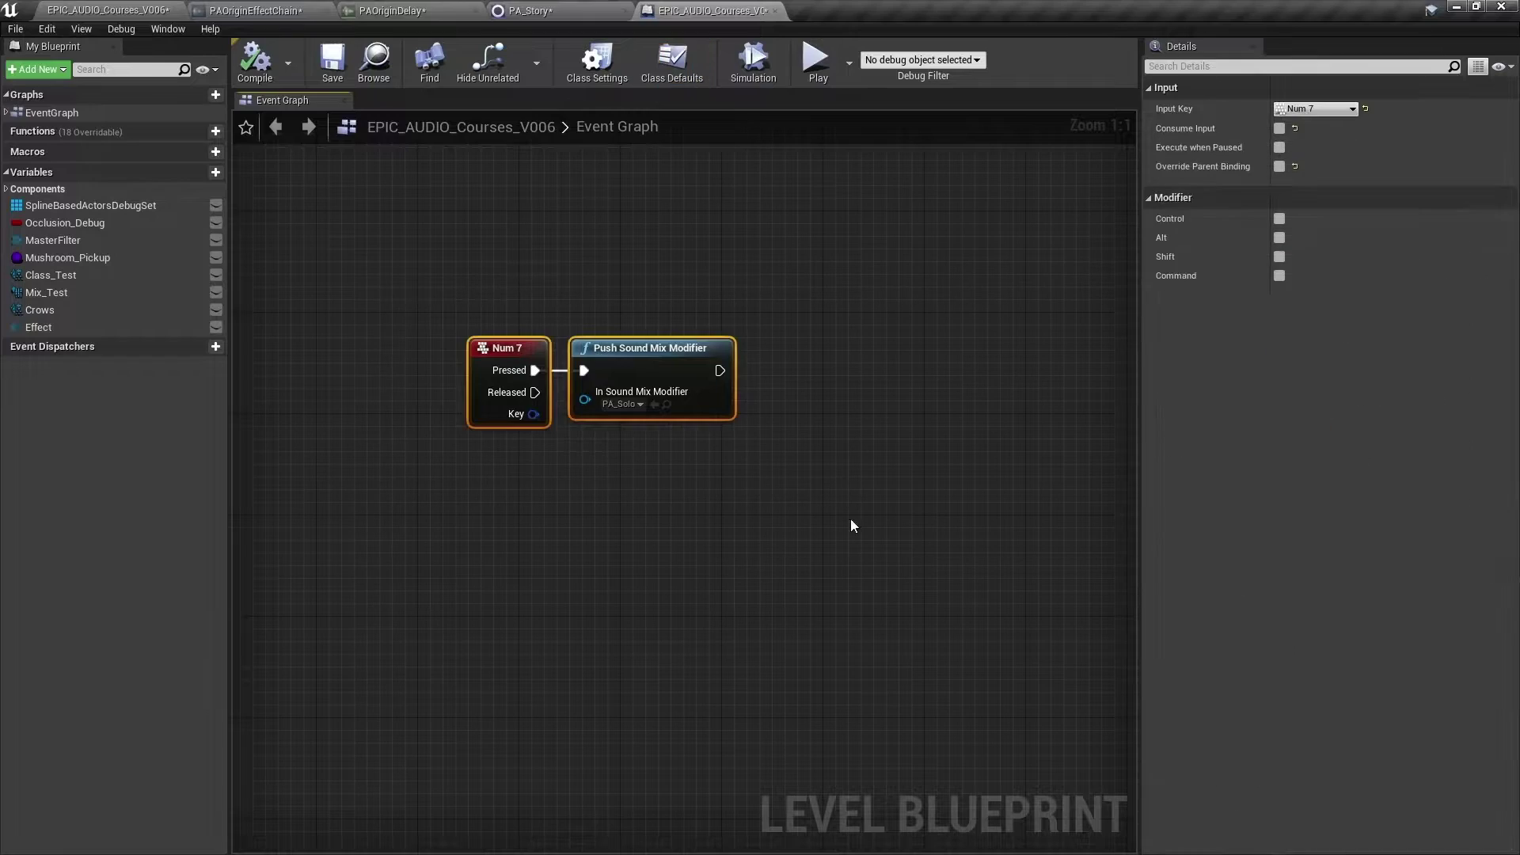
- Listen to the PA announcement in the running level while walking from the speaker tower back past the village well
left_click(98, 12)
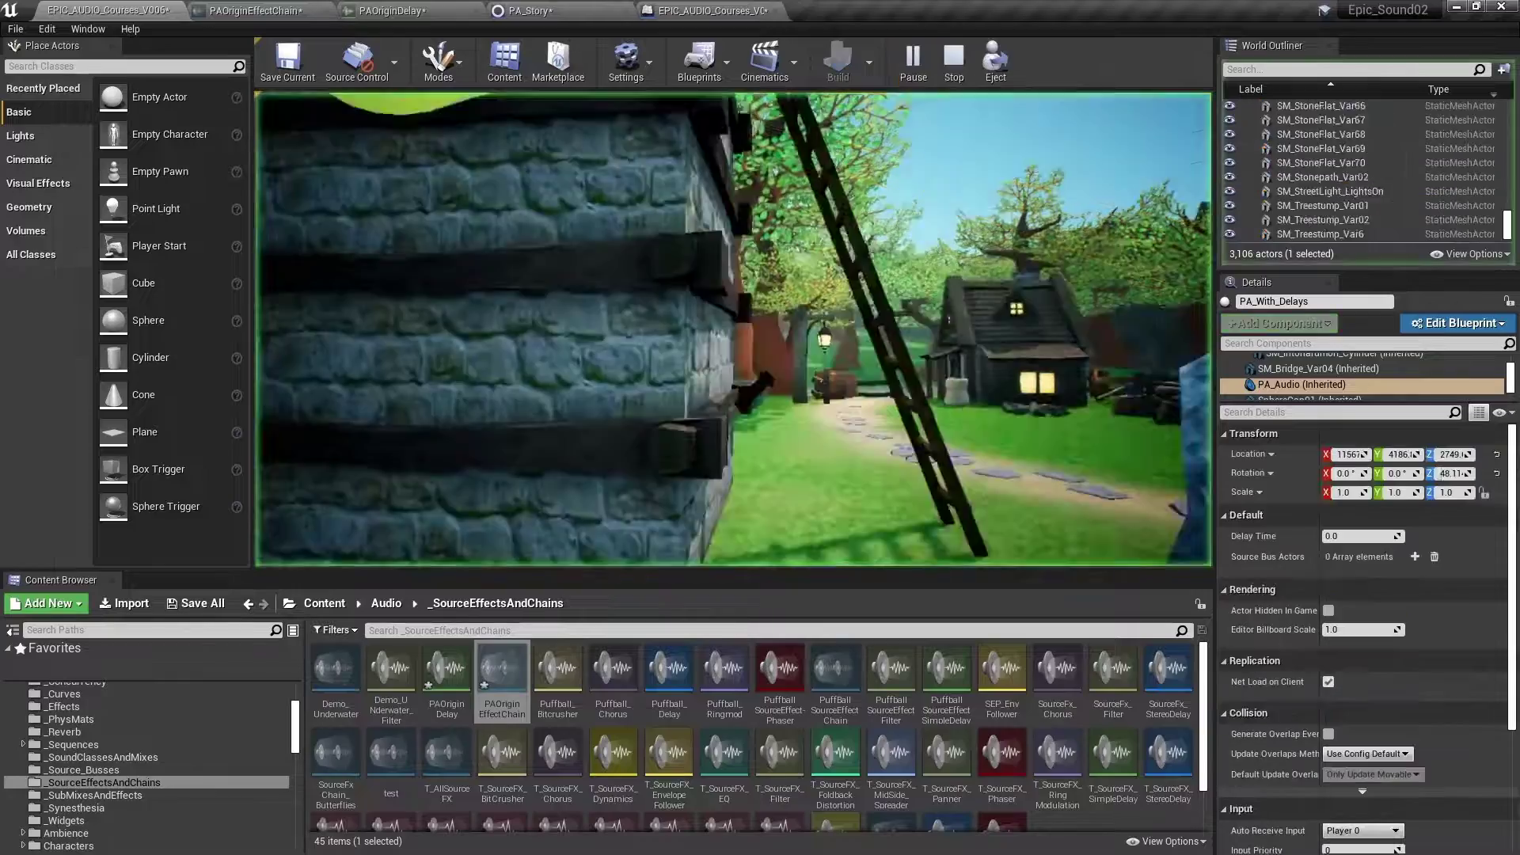
left_click(802, 387)
key("w")
key("s")
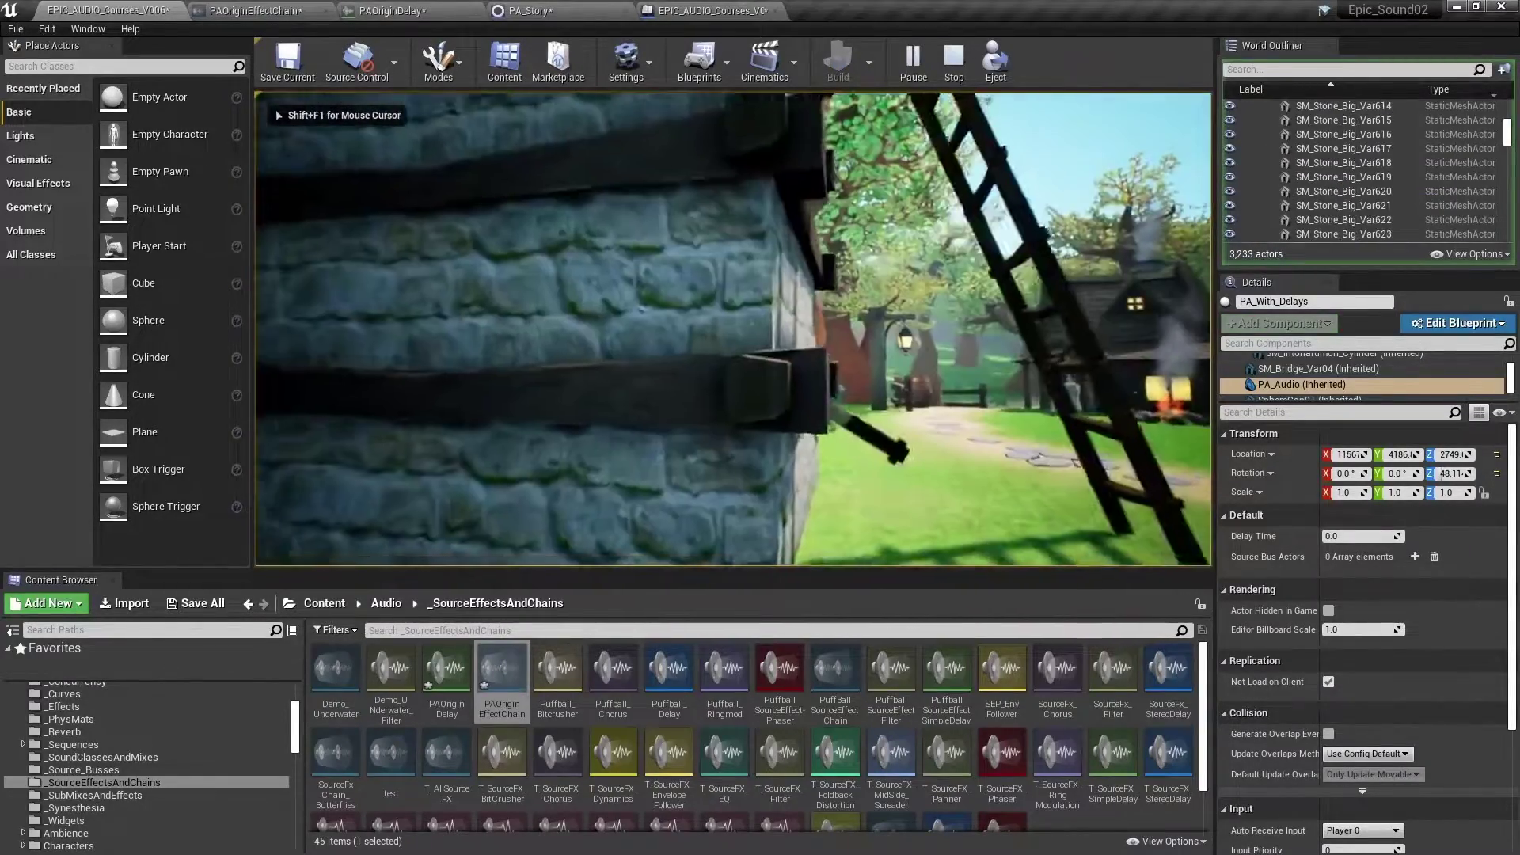
key("w")
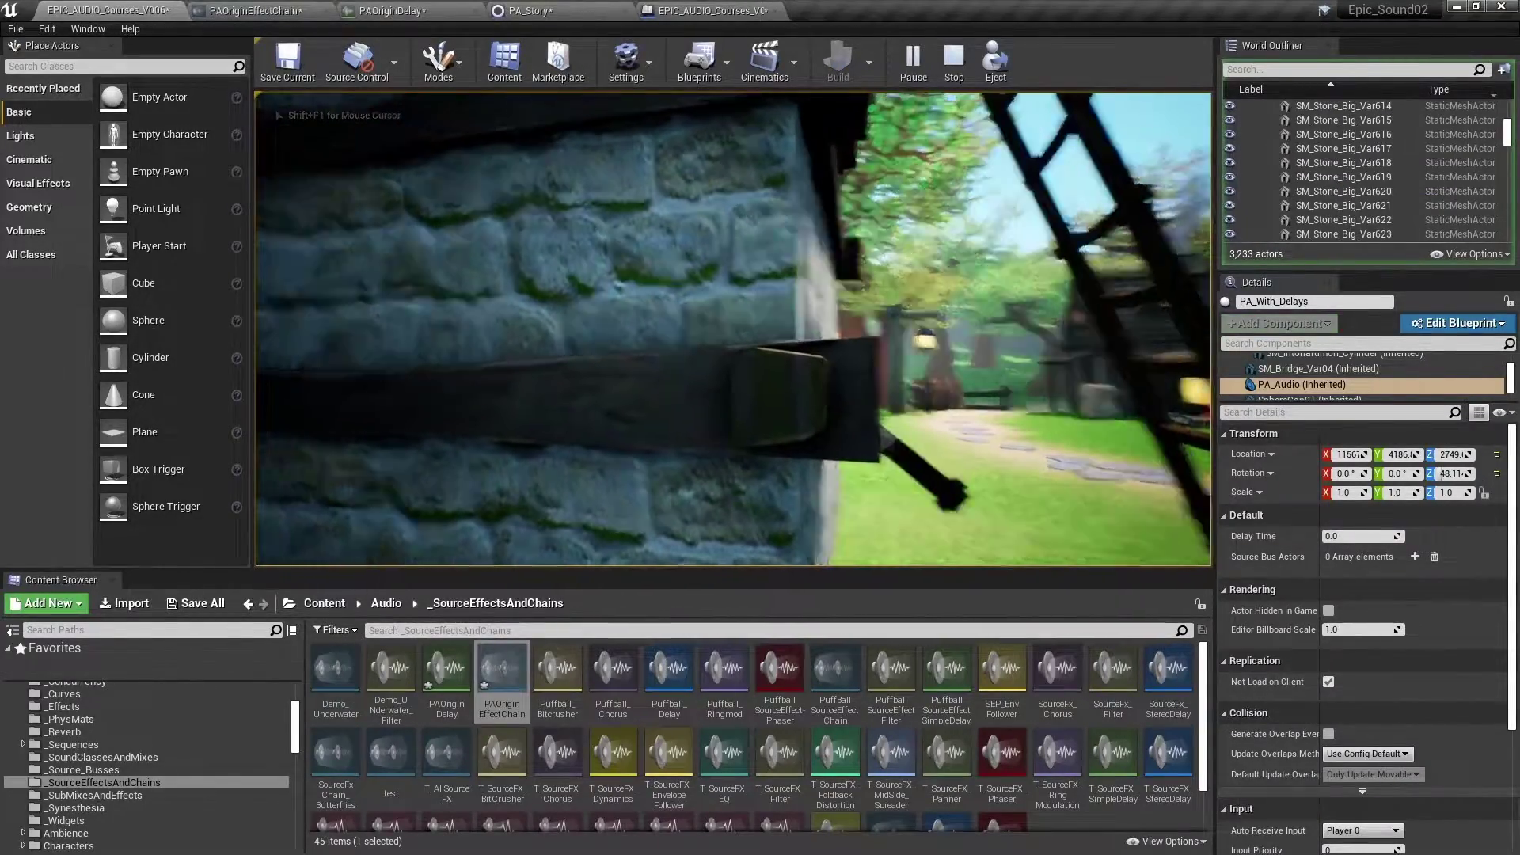
key("w")
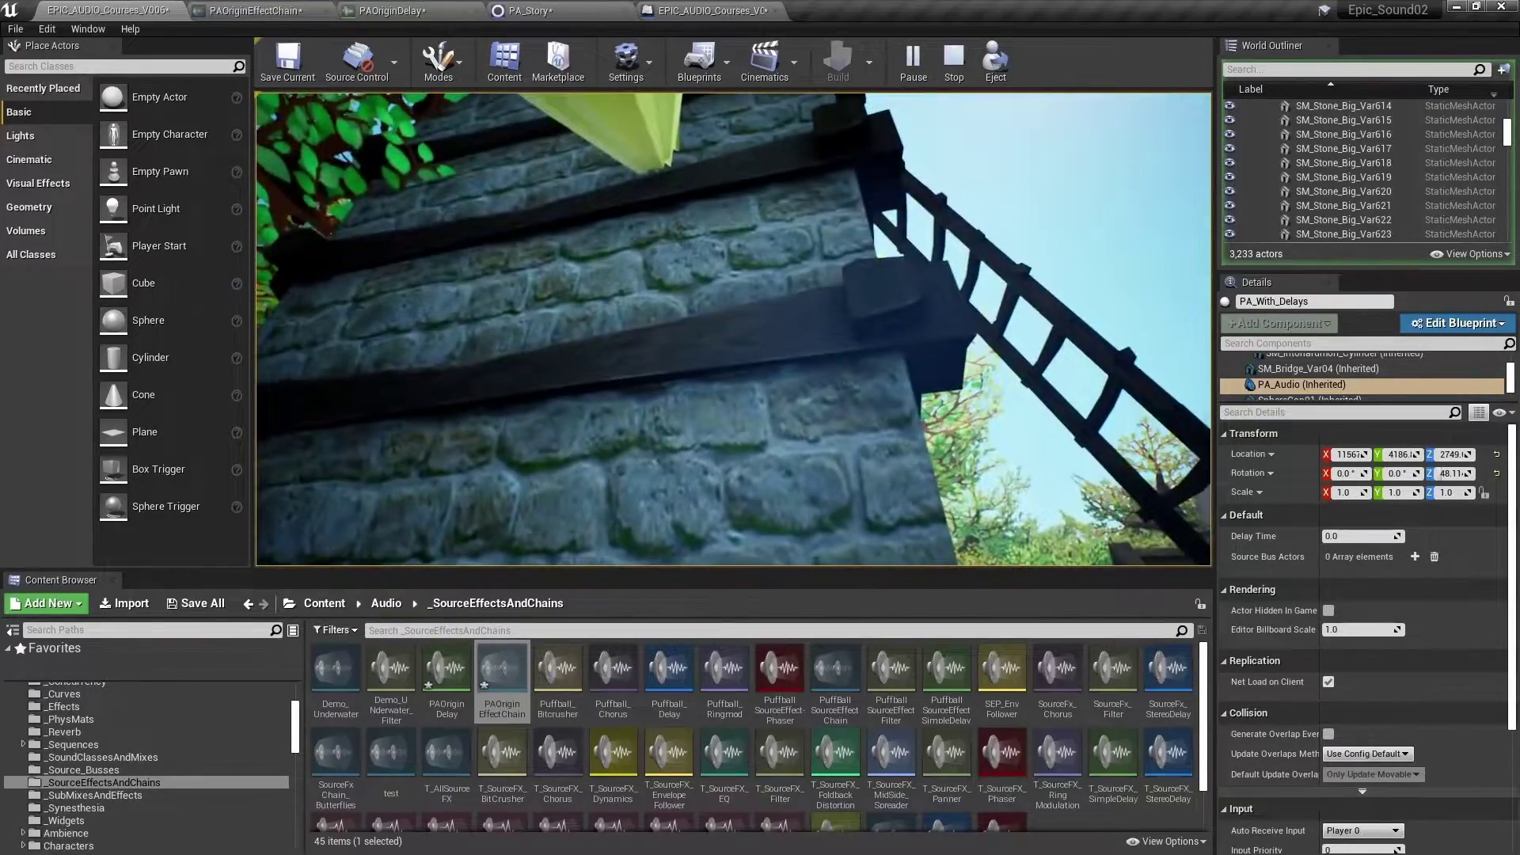
key("s")
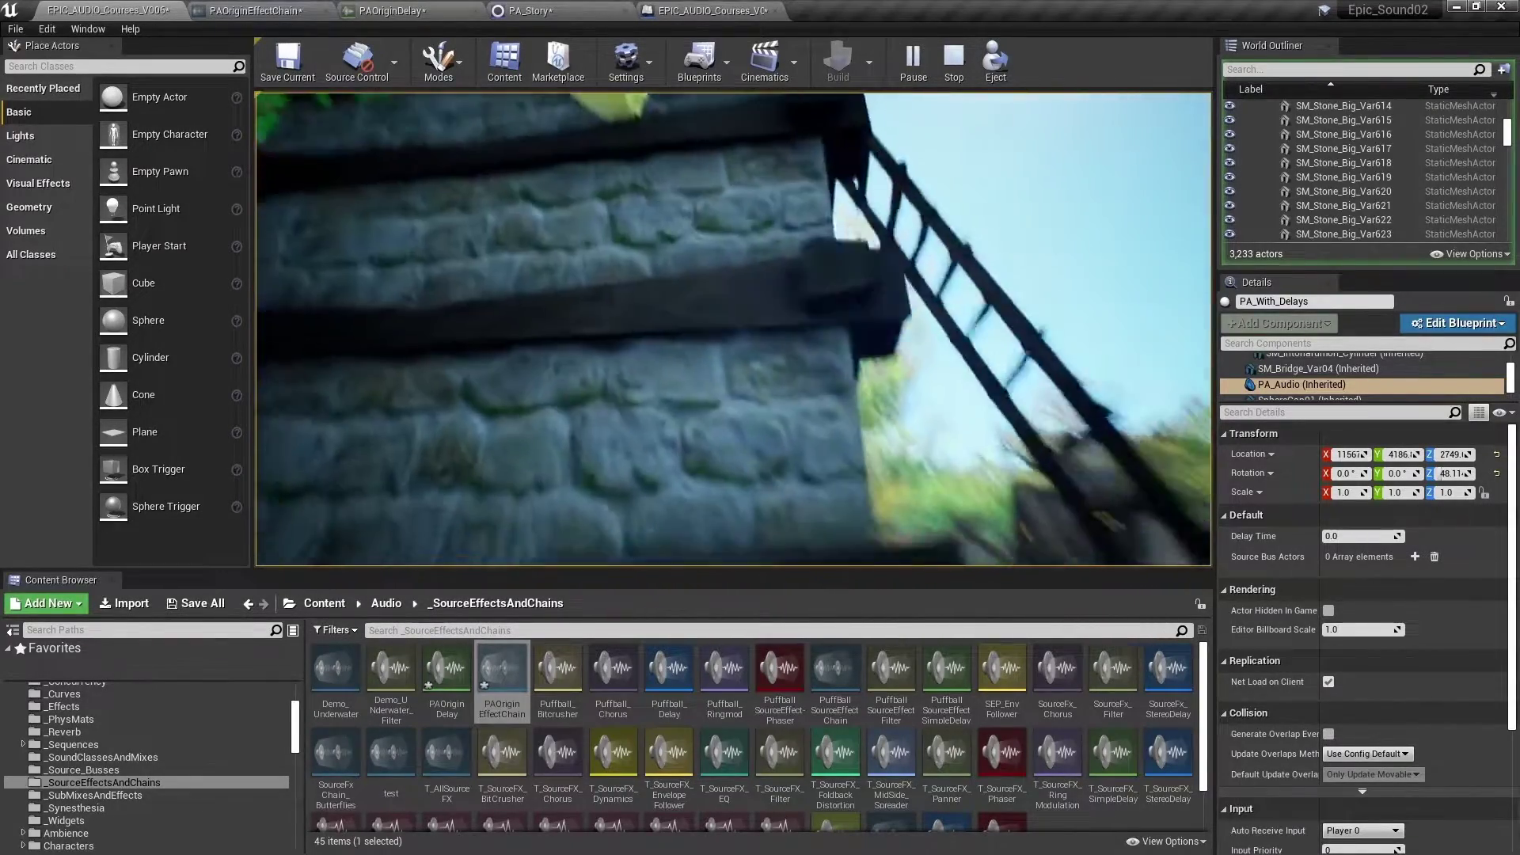
key("s")
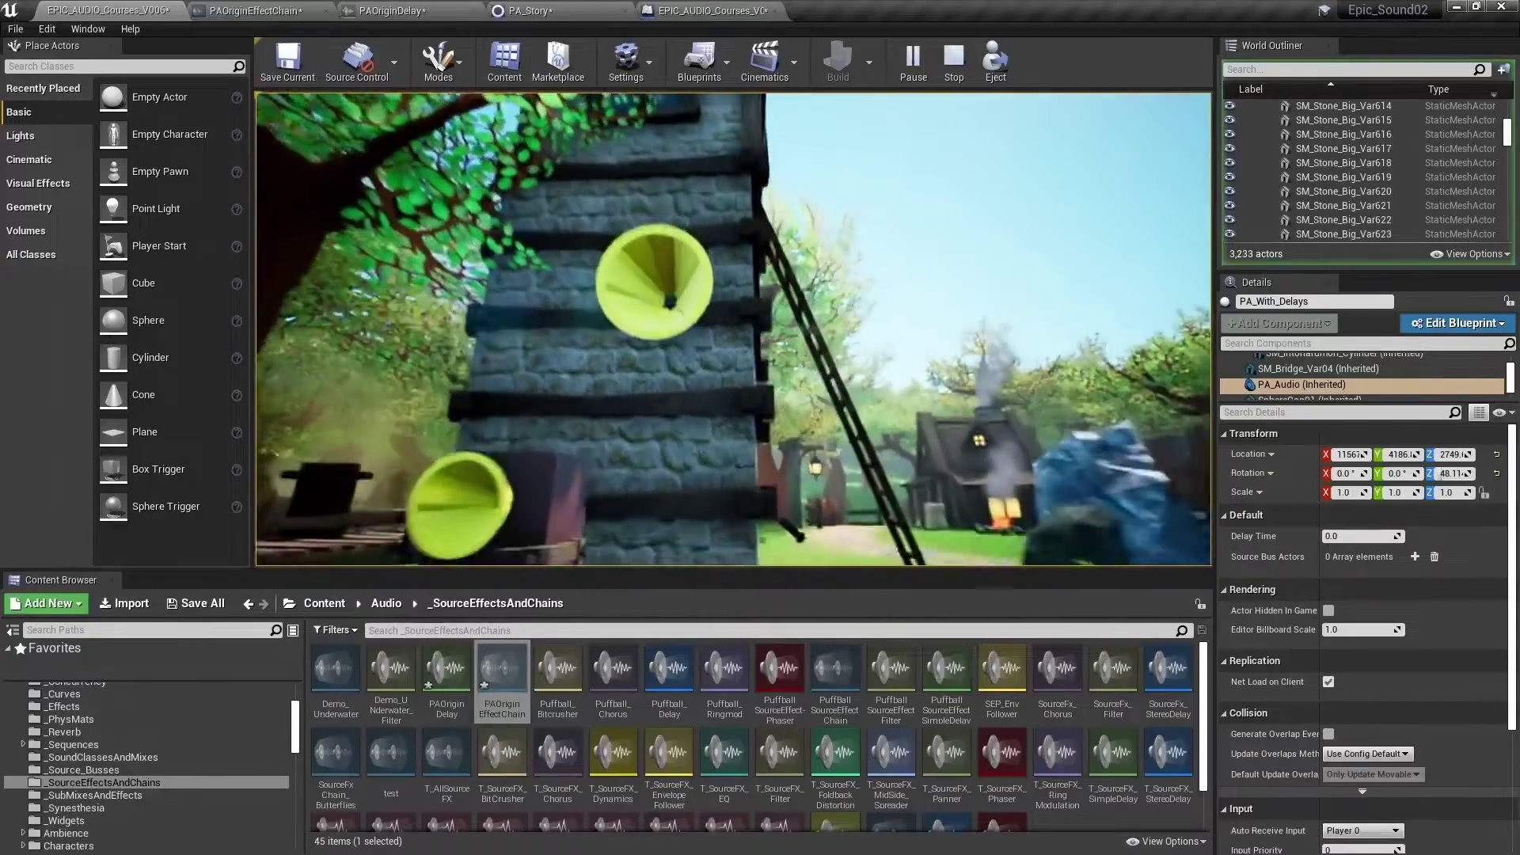
key("s")
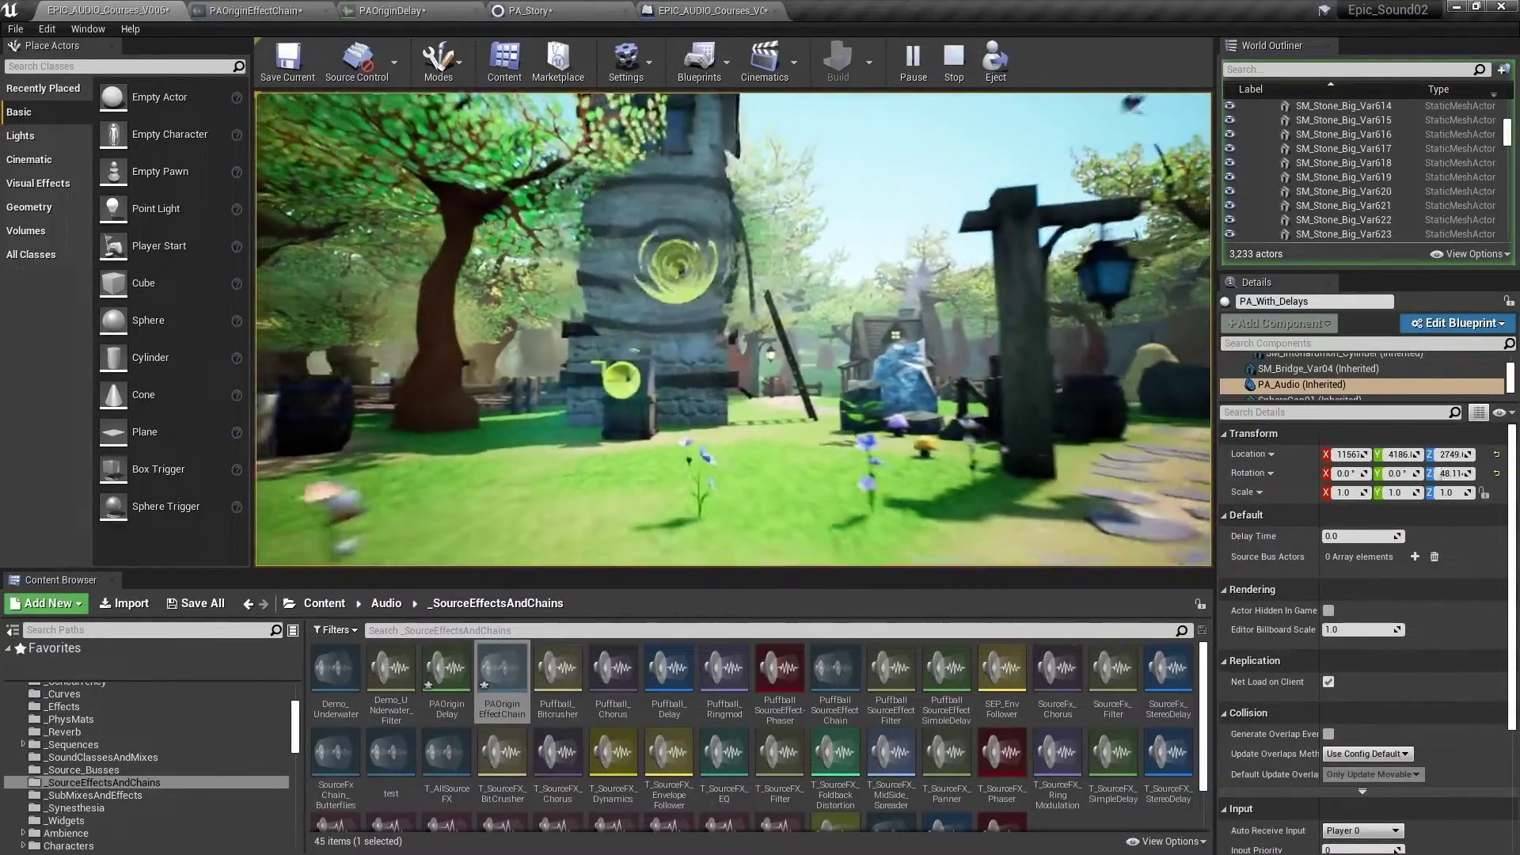
key("s")
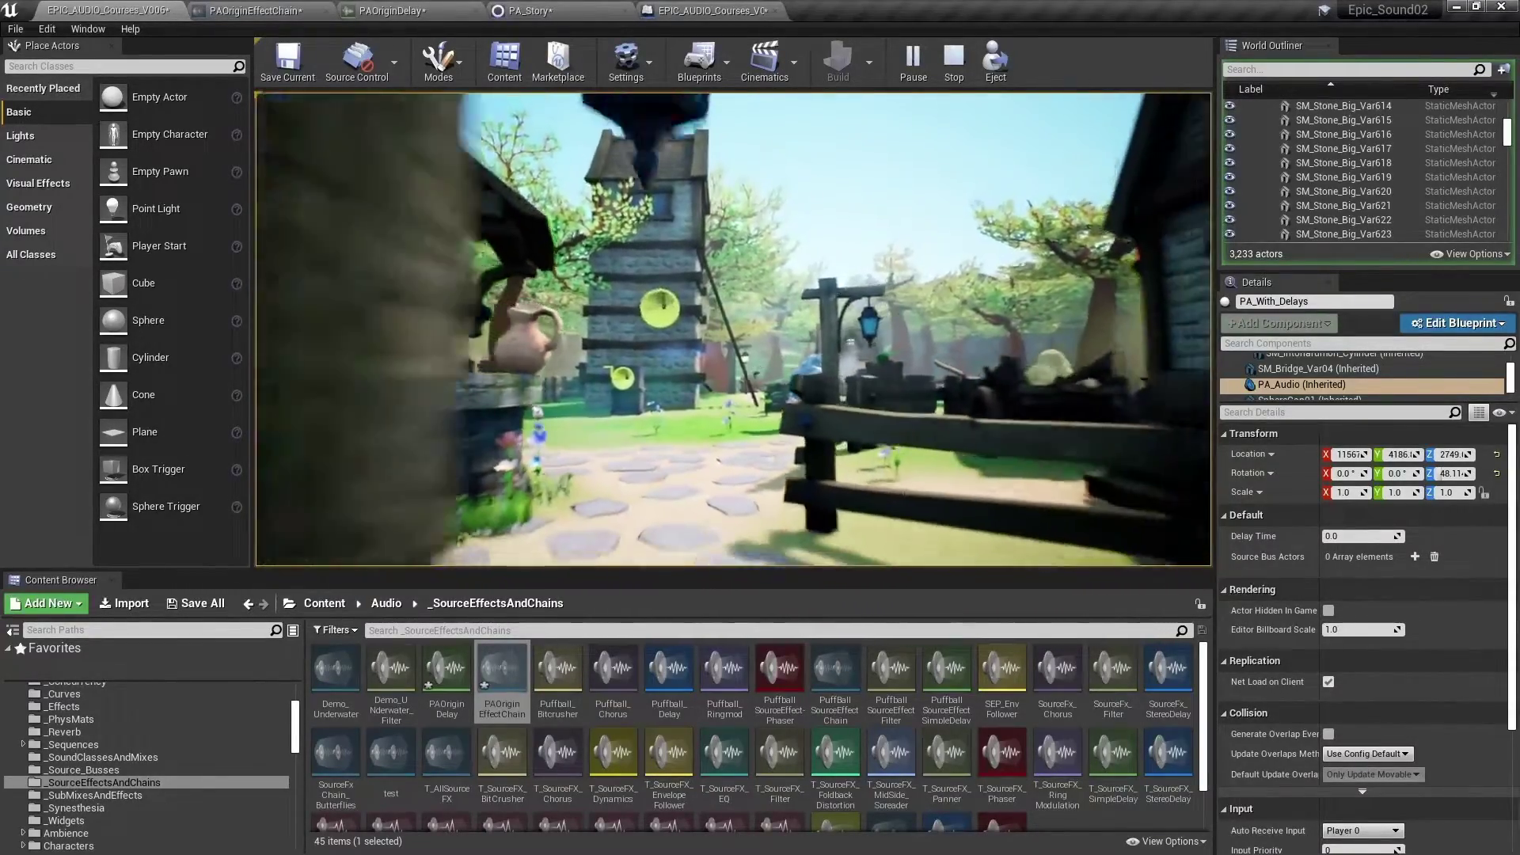
key("s")
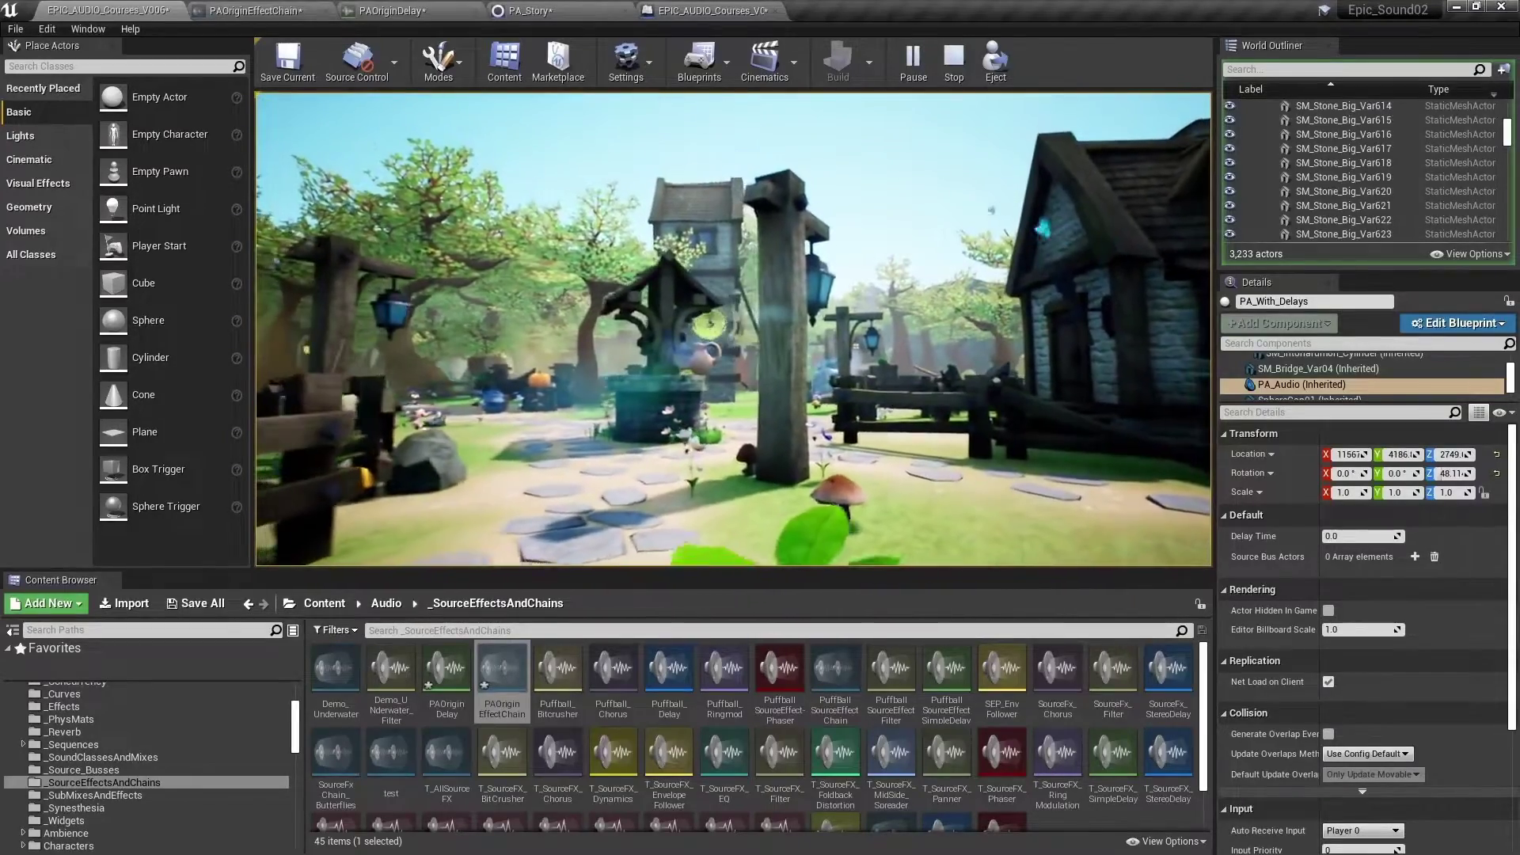
key("s")
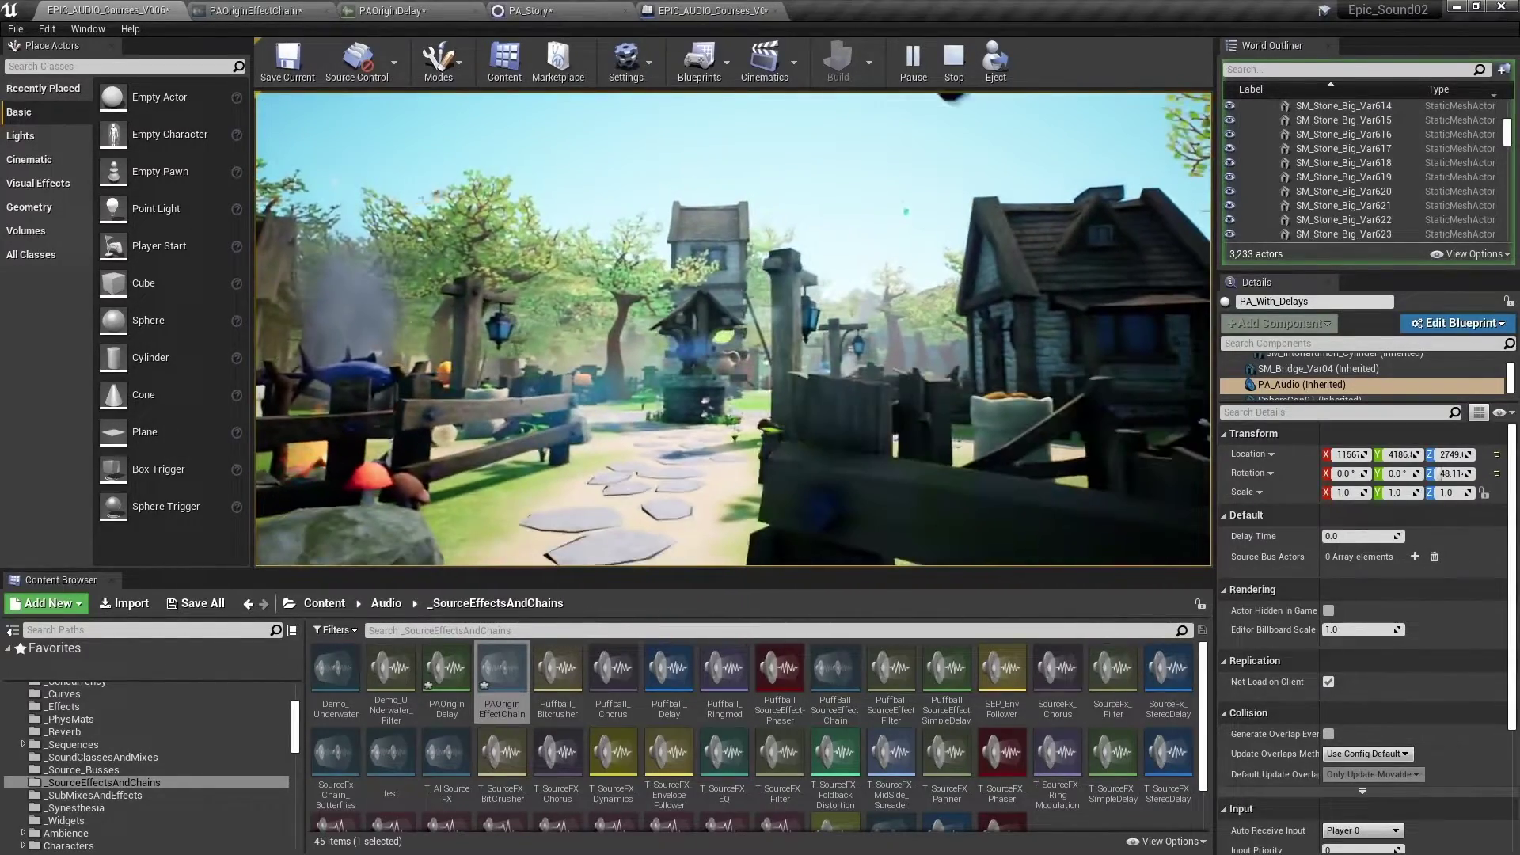
key("s")
- Walk back toward the well to hear the announcement approaching the tower, and end the play session
key("w")
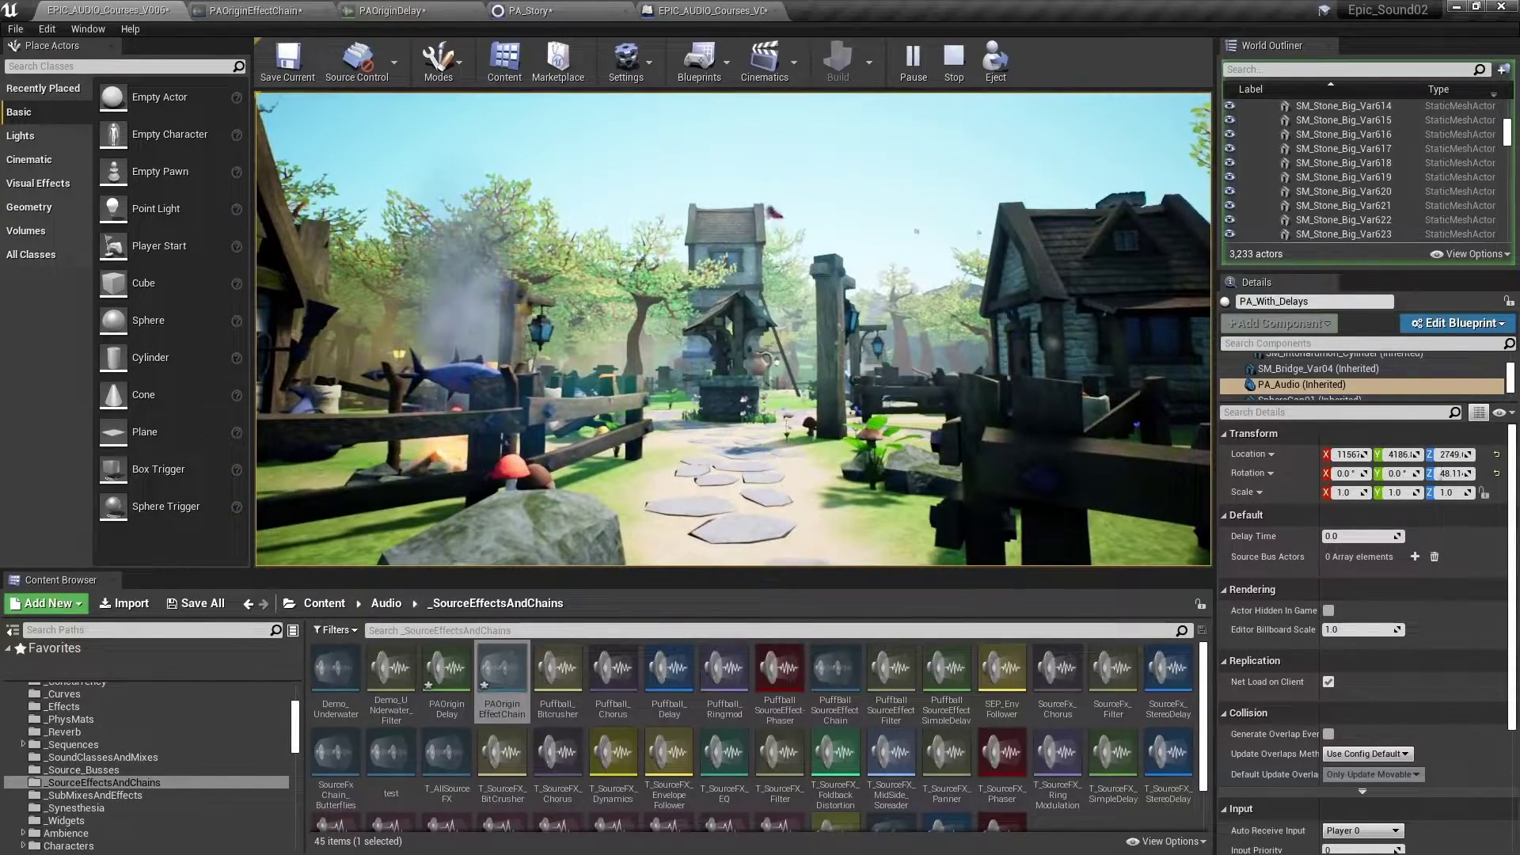
key("w")
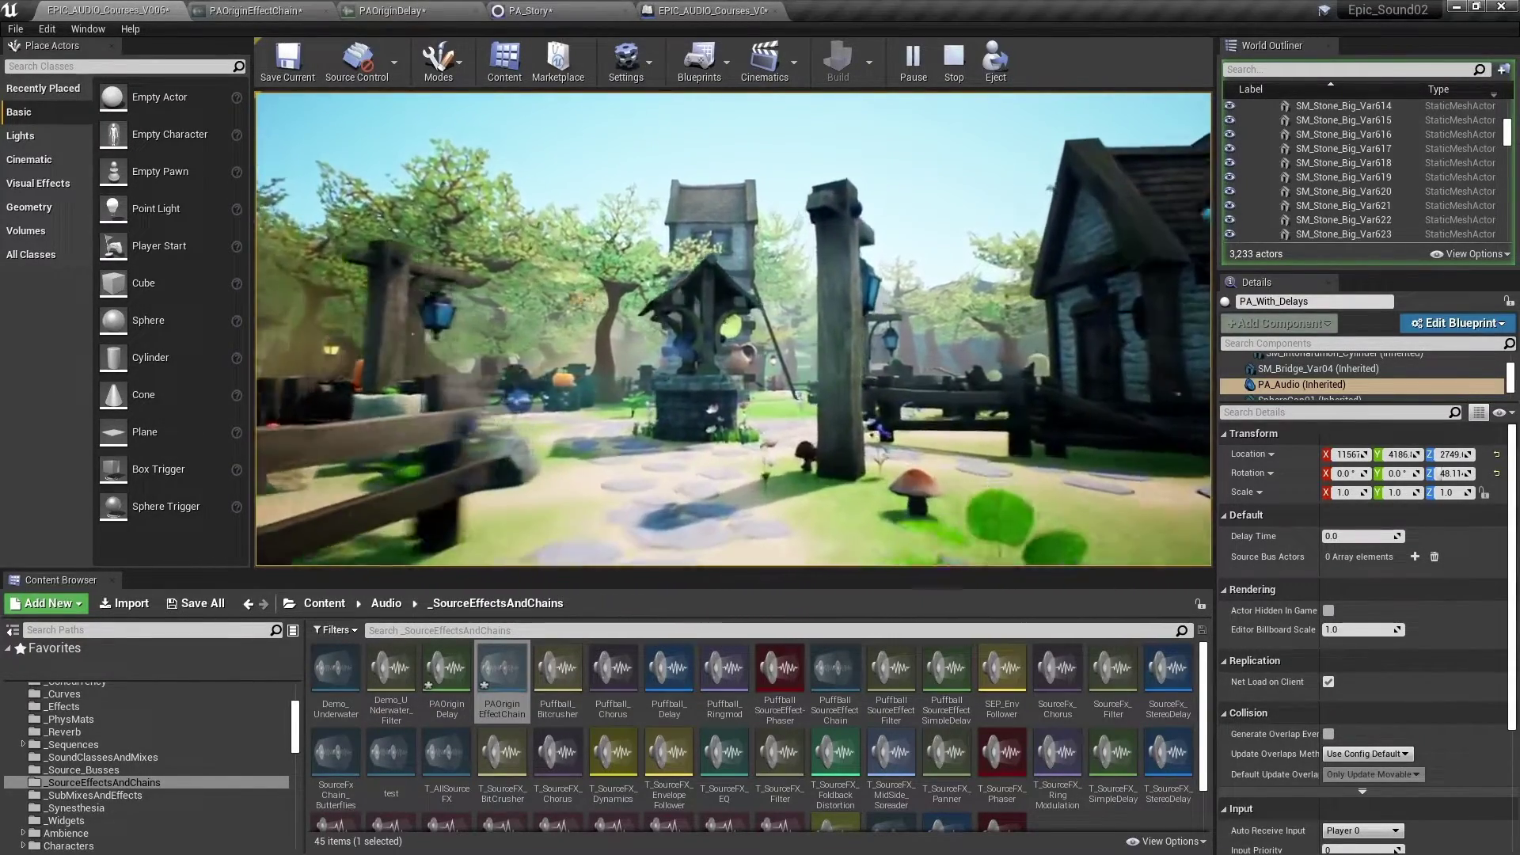
key("w")
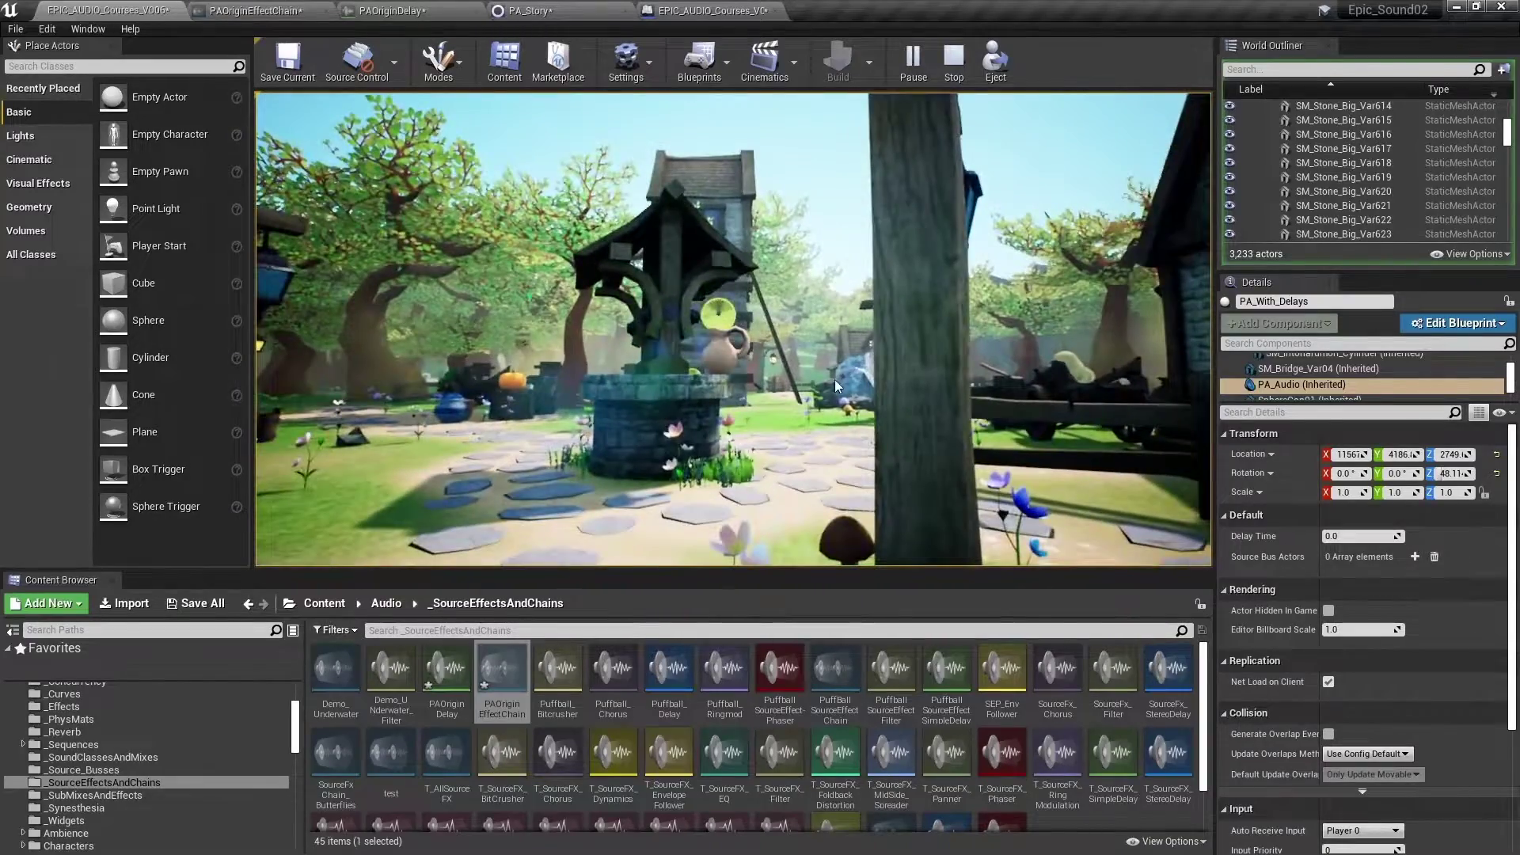
key("Escape")
- Create a source bus named PASourcebus01 in the _Source_Busses audio folder
right_click_drag(836, 386, 836, 385)
right_click_drag(1035, 465, 1035, 465)
key("s")
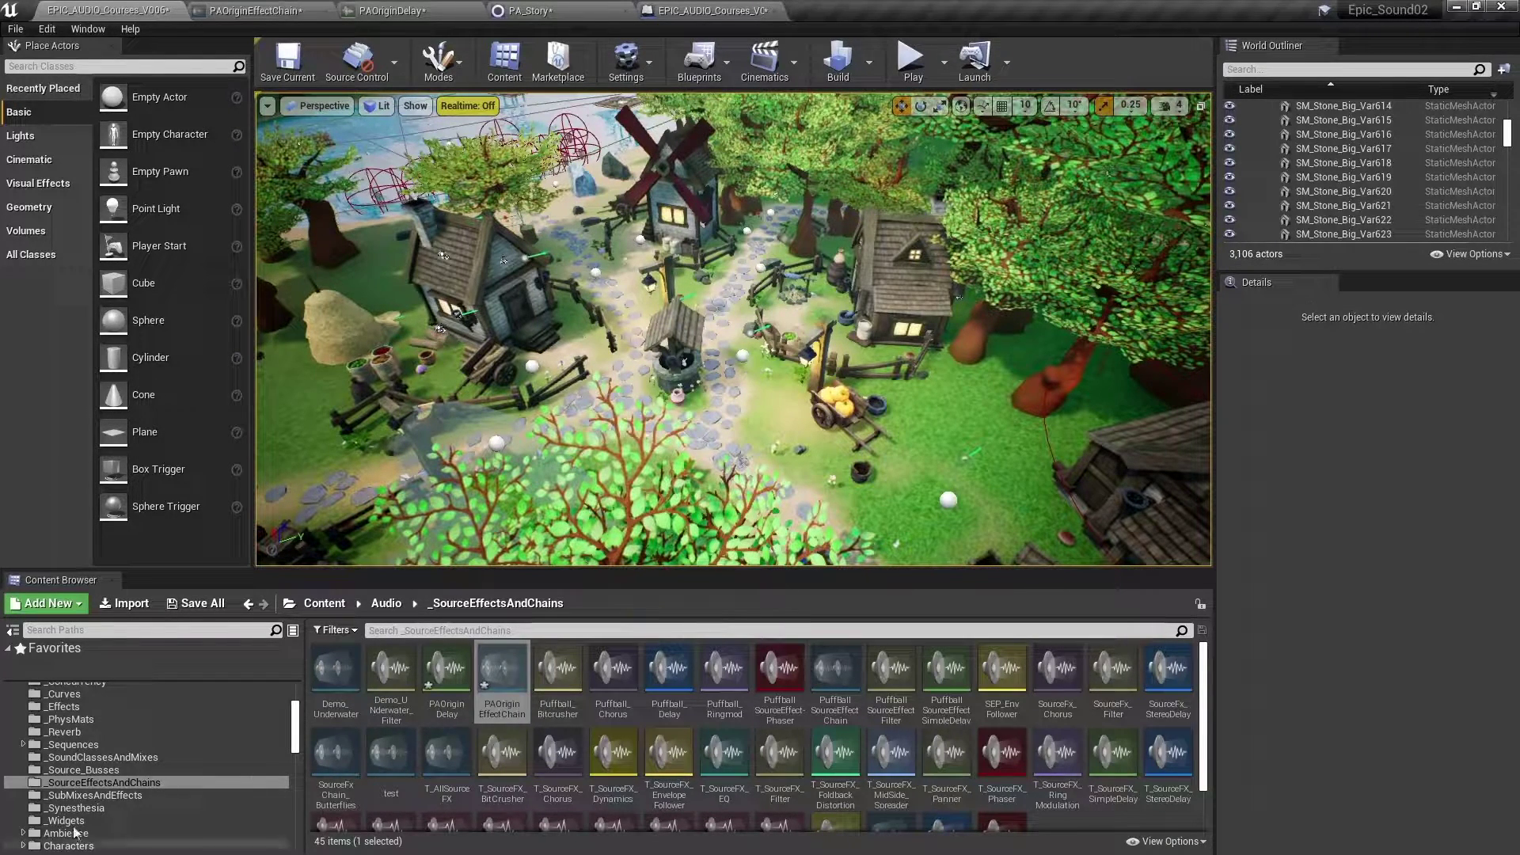
left_click(83, 769)
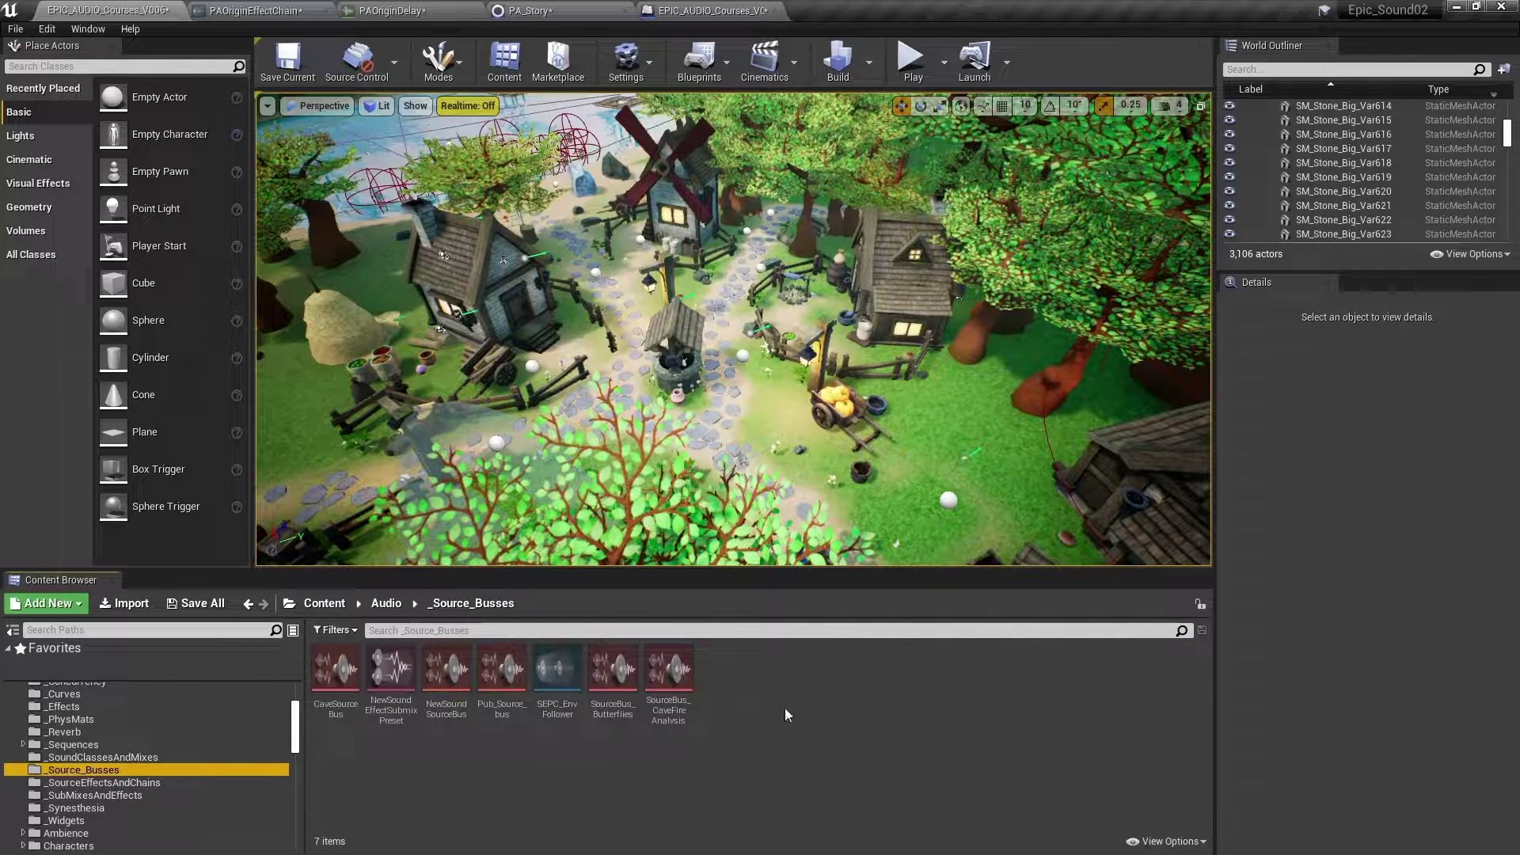
right_click(773, 674)
mouse_move(844, 646)
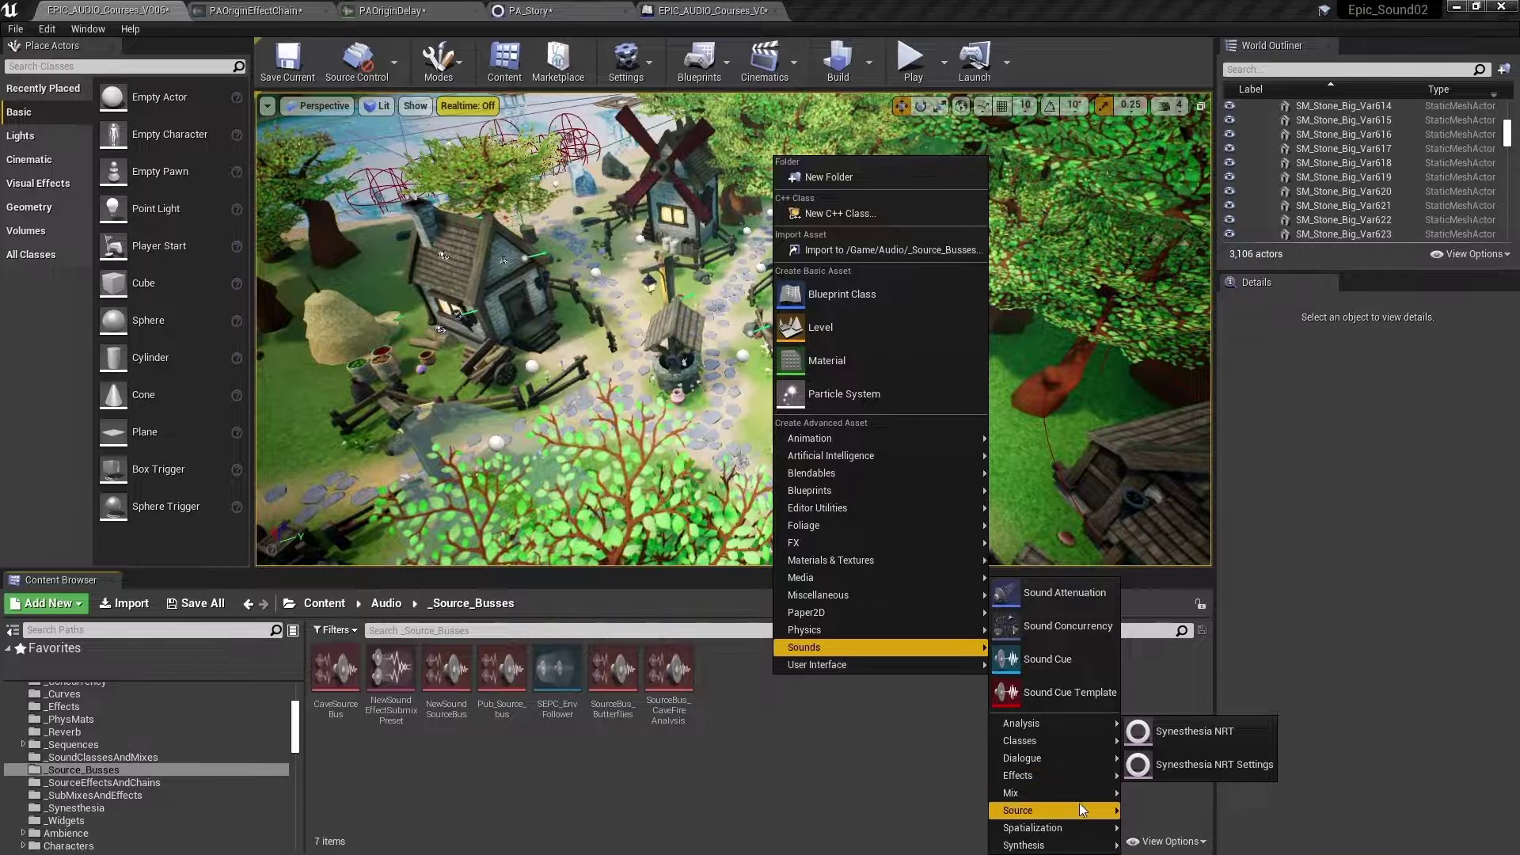
left_click(1158, 818)
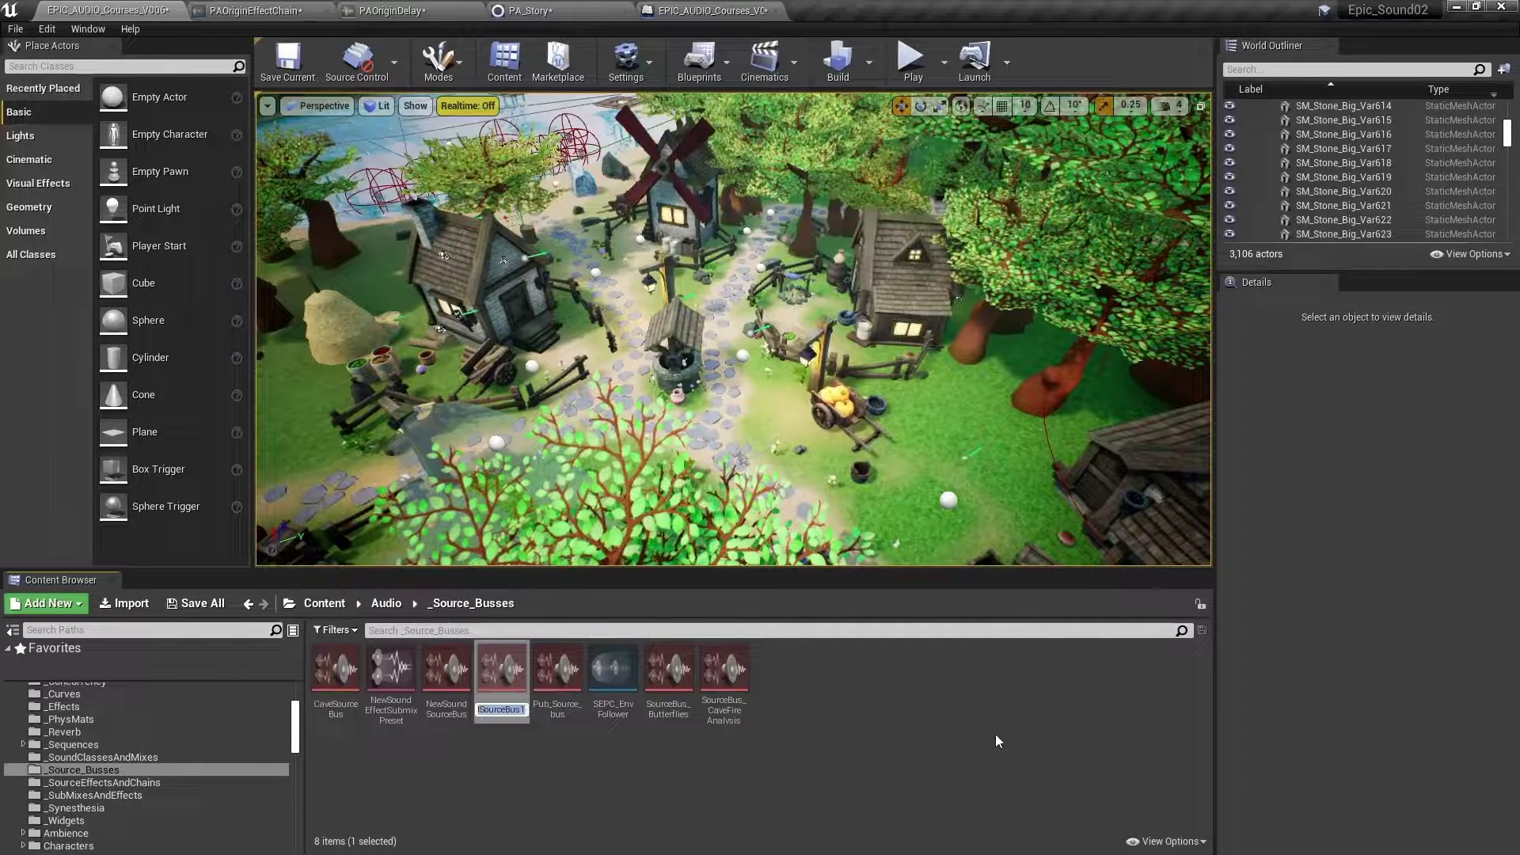
type("PASource")
type("bus01")
key("Return")
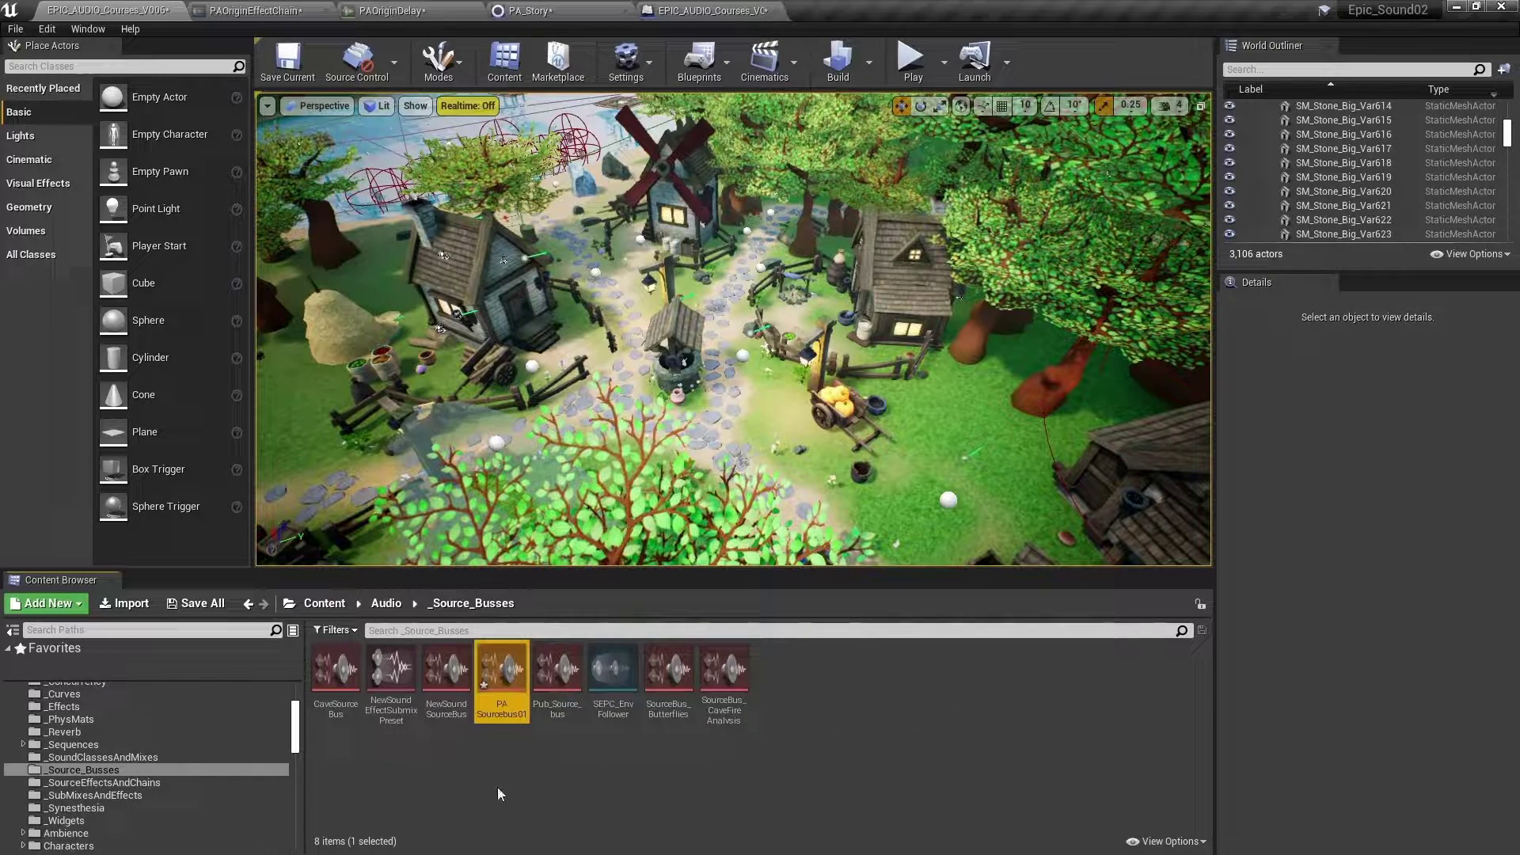
- Place PASourcebus01 in the level in front of the stone cottage and set its Attenuation Settings to PA_Attenuations
left_click_drag(502, 669, 535, 323)
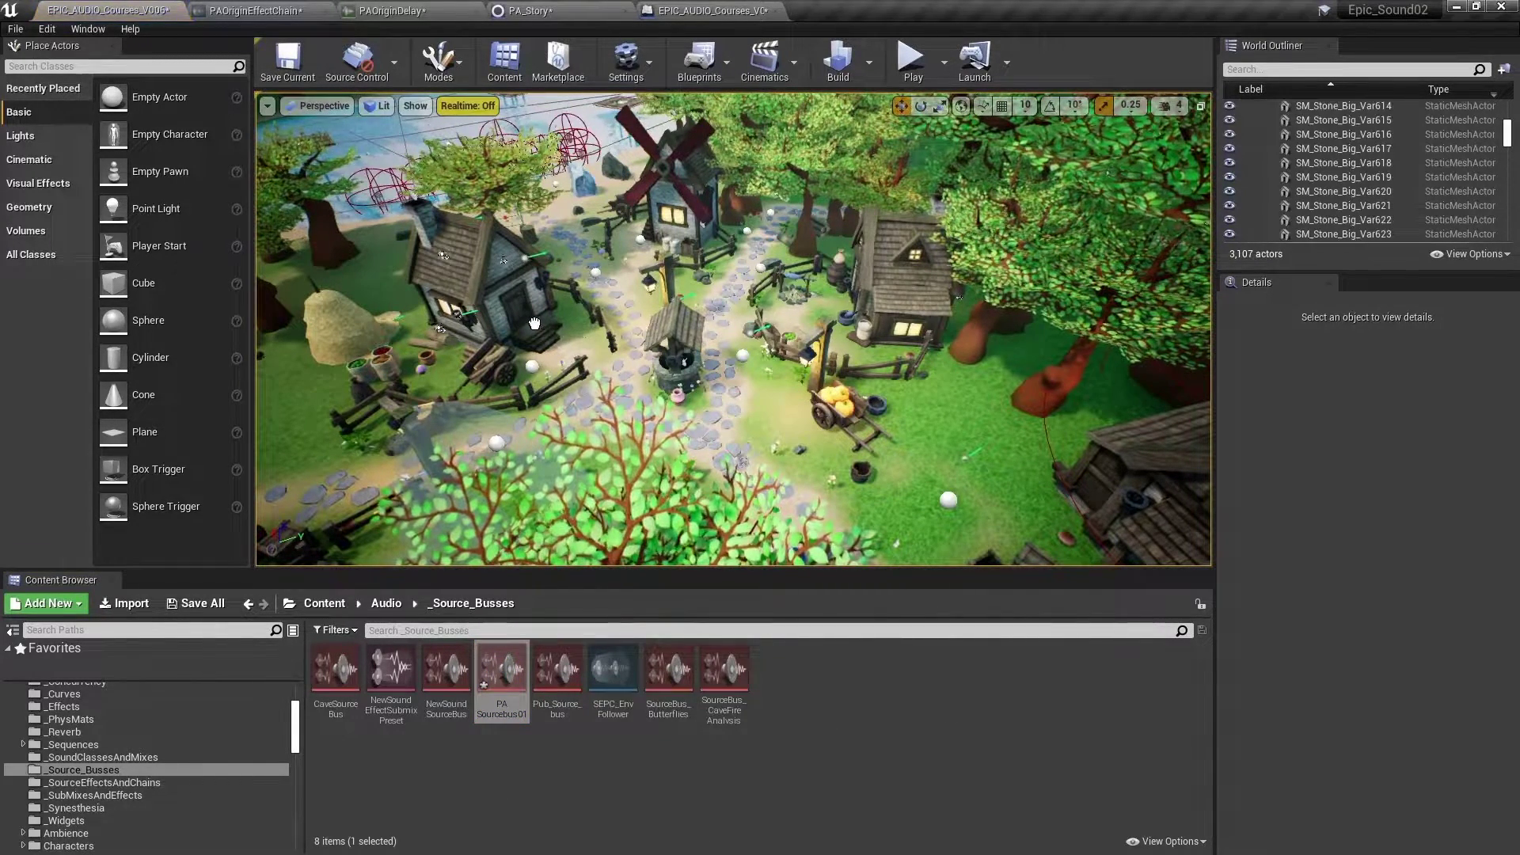
scroll(534, 323, "up", 3)
right_click_drag(535, 323, 534, 283)
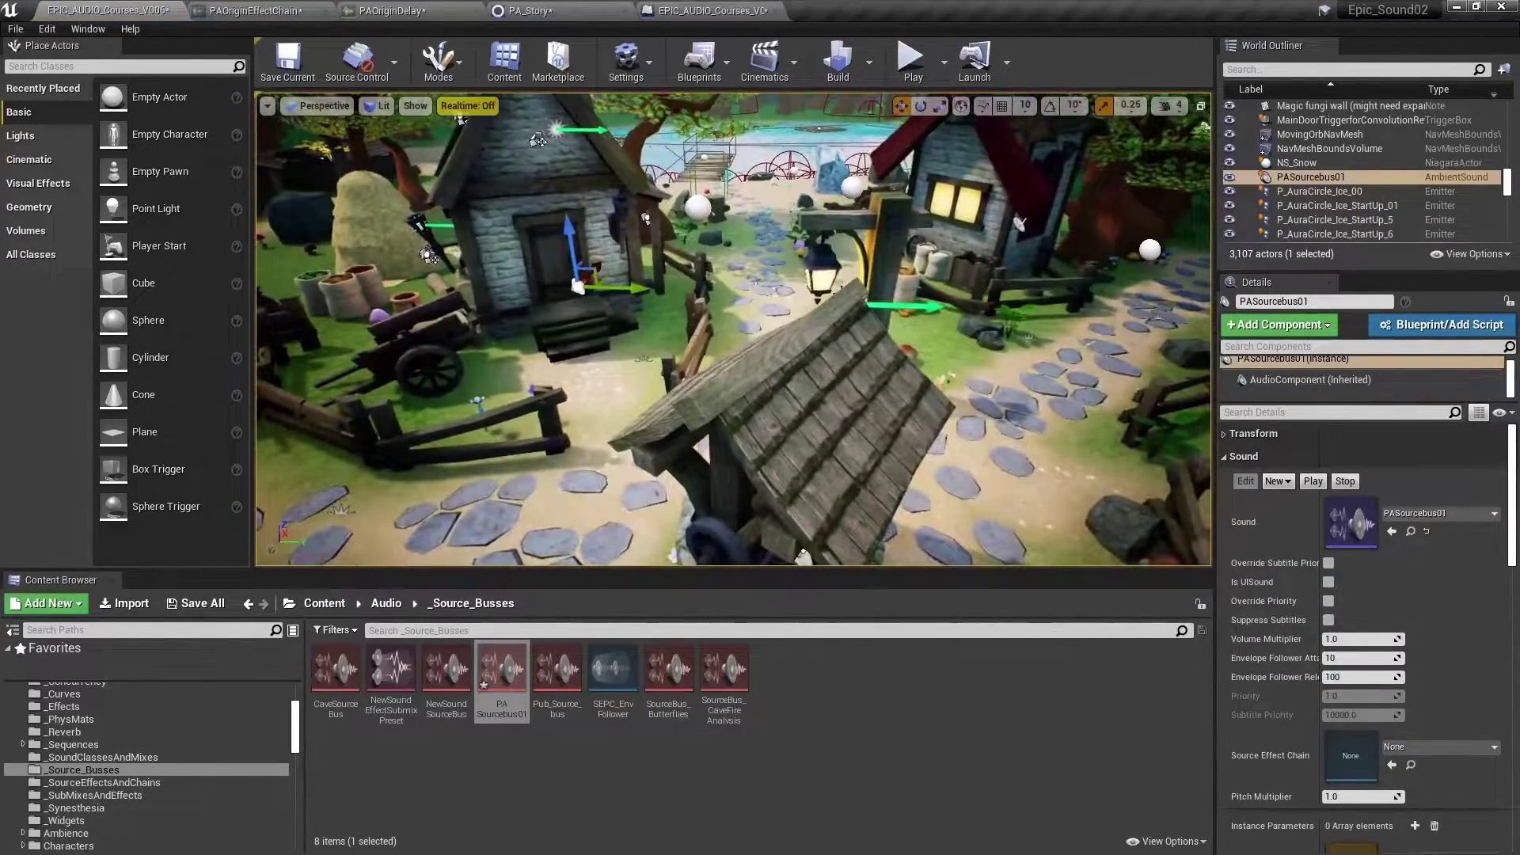
scroll(1507, 574, "down", 5)
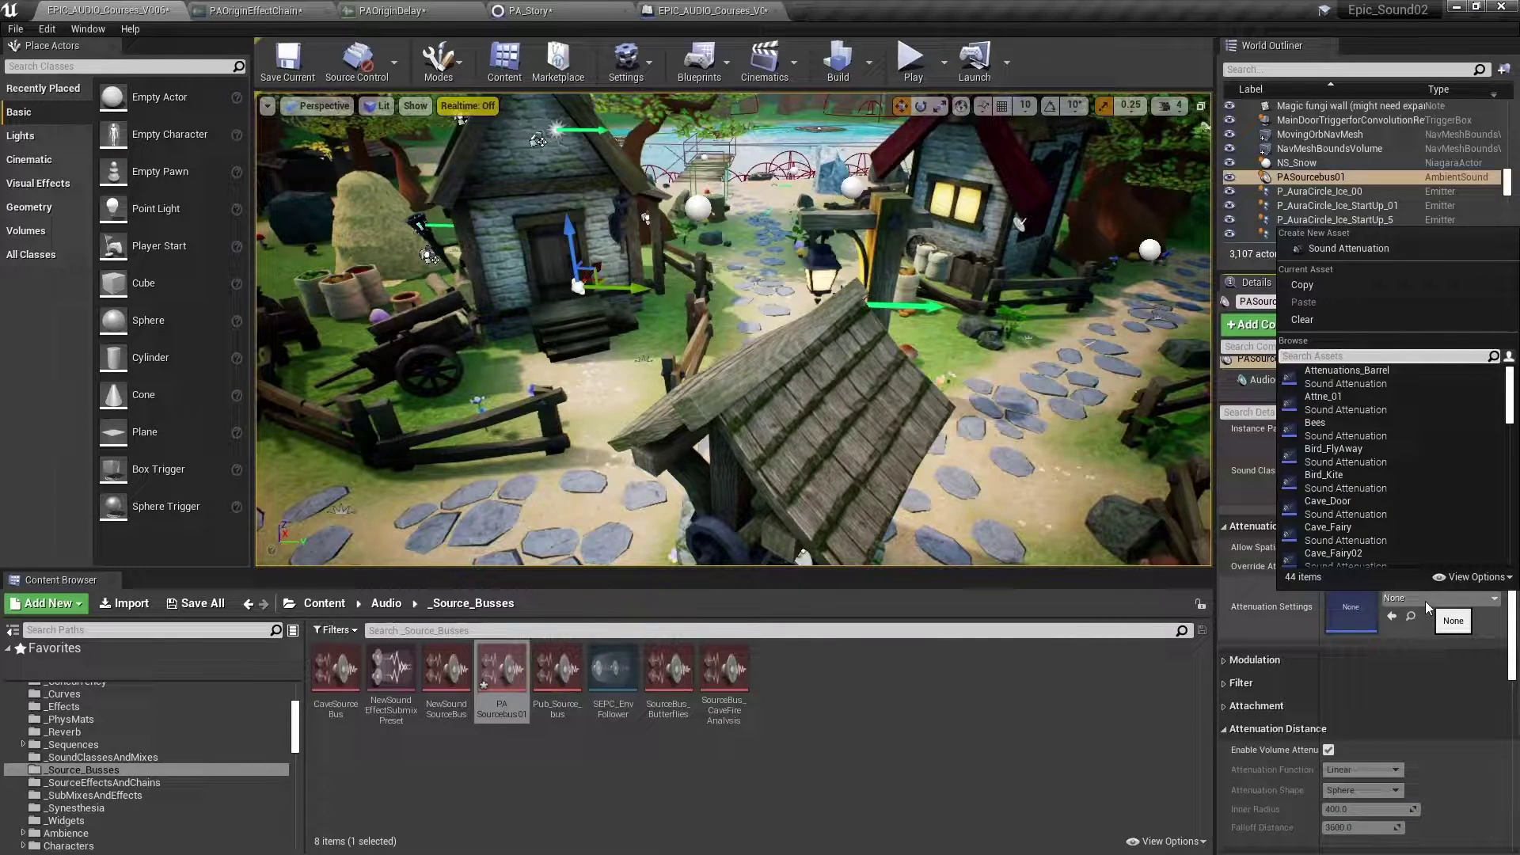
type("pa")
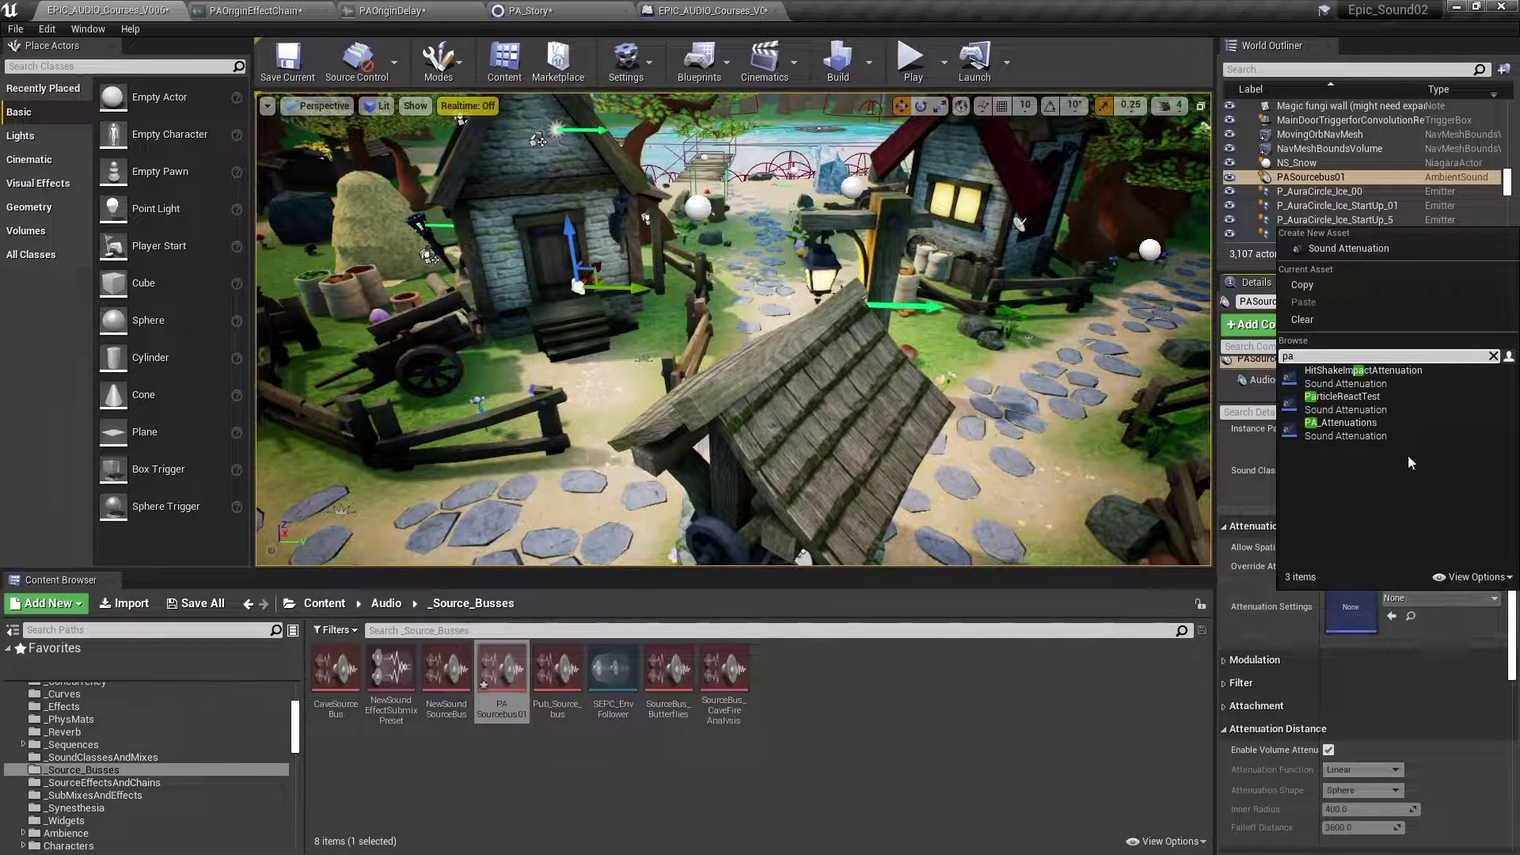
left_click(1338, 430)
- Rotate the PASourcebus01 ambient sound in front of the cottage to aim its attenuation shape
scroll(867, 358, "up", 2)
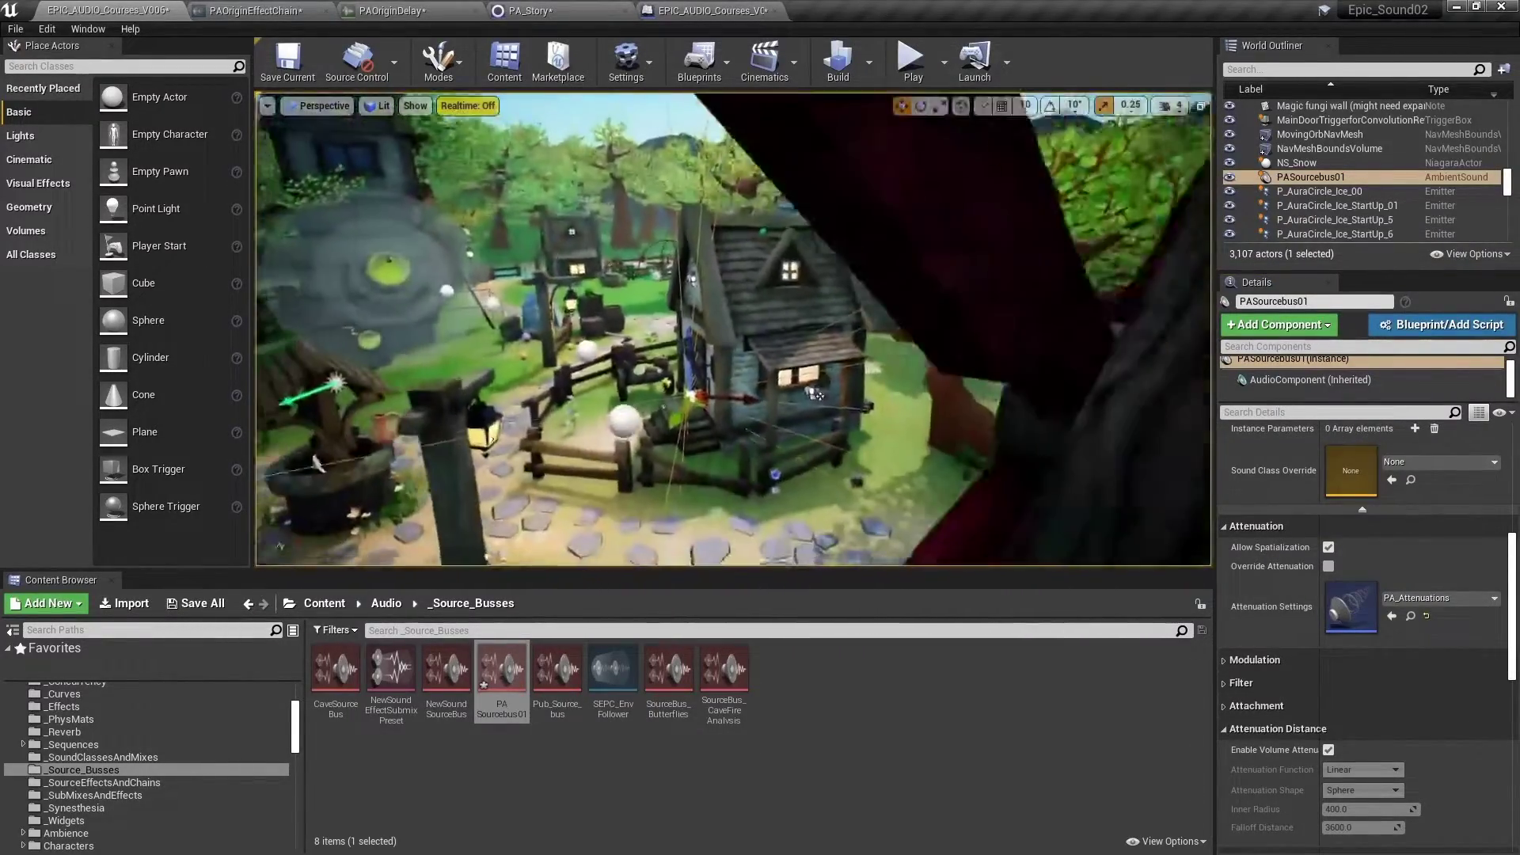
mouse_move(718, 460)
right_mouse_down()
mouse_move(736, 396)
mouse_move(718, 461)
right_mouse_up()
key("e")
left_click_drag(718, 461, 577, 465)
mouse_move(577, 465)
right_mouse_down()
mouse_move(506, 455)
mouse_move(649, 483)
mouse_move(566, 461)
right_mouse_up()
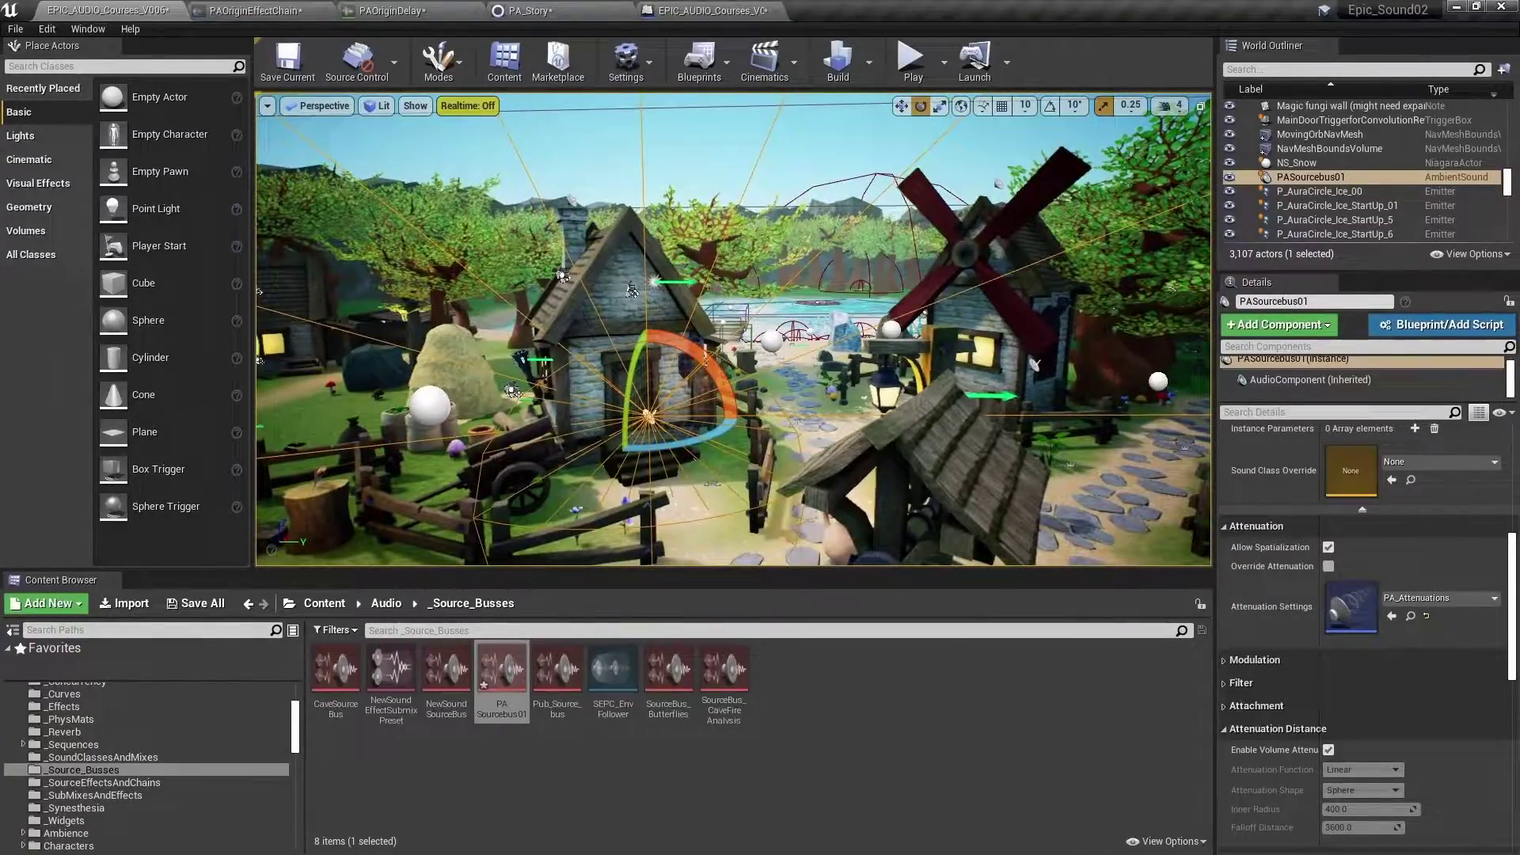
- Set the Sound Class Override of PASourcebus01 to PA_Village
left_click(1436, 463)
type("pa")
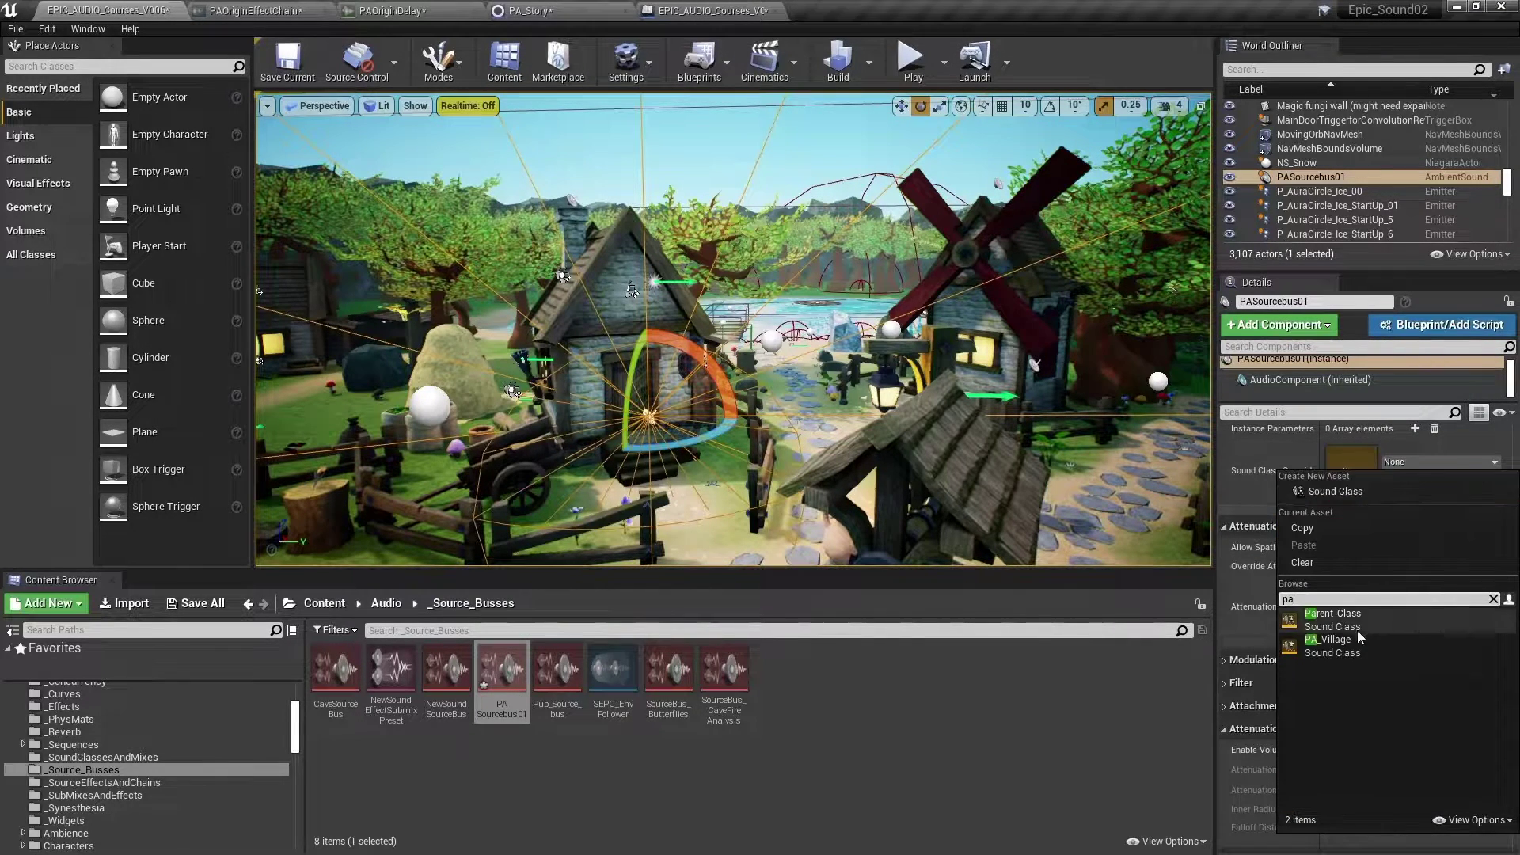
left_click(1338, 643)
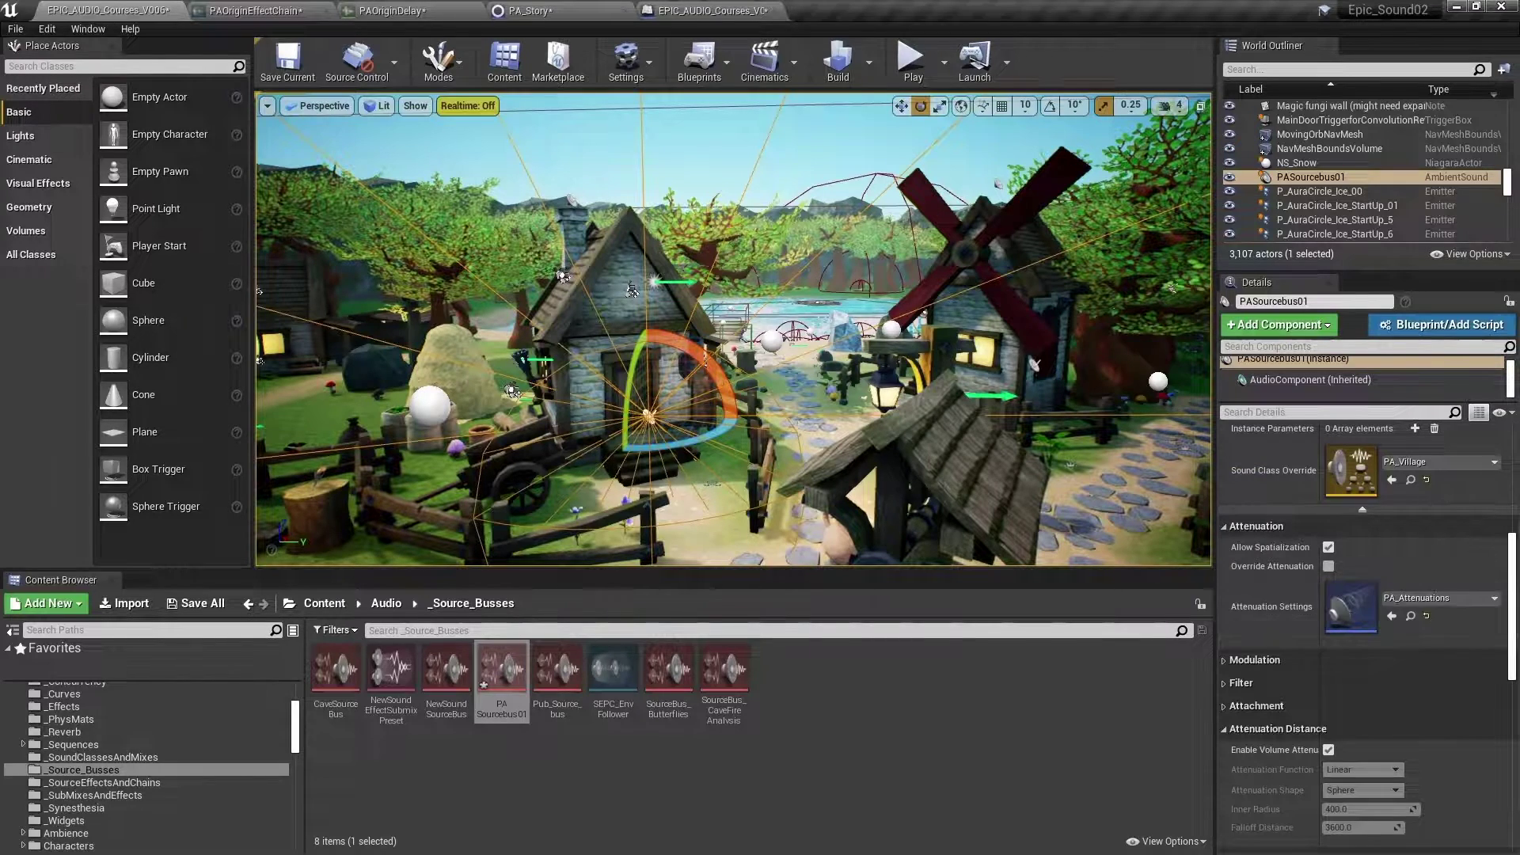
- Add one pre-effect bus send to the PA_Story sound wave with PASourcebus01 as its source bus
left_click(546, 10)
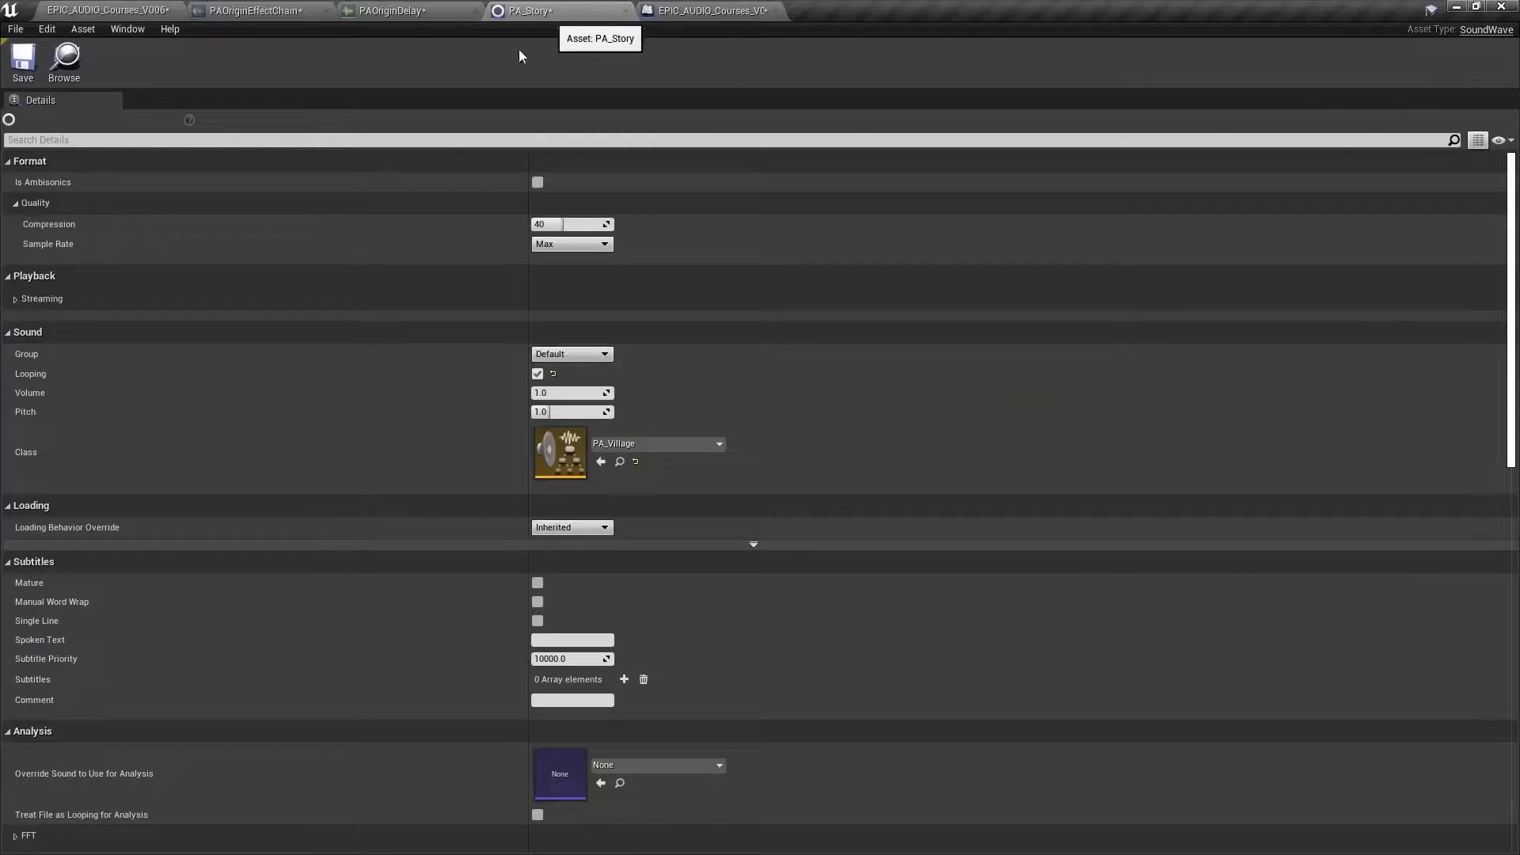
scroll(952, 359, "down", 15)
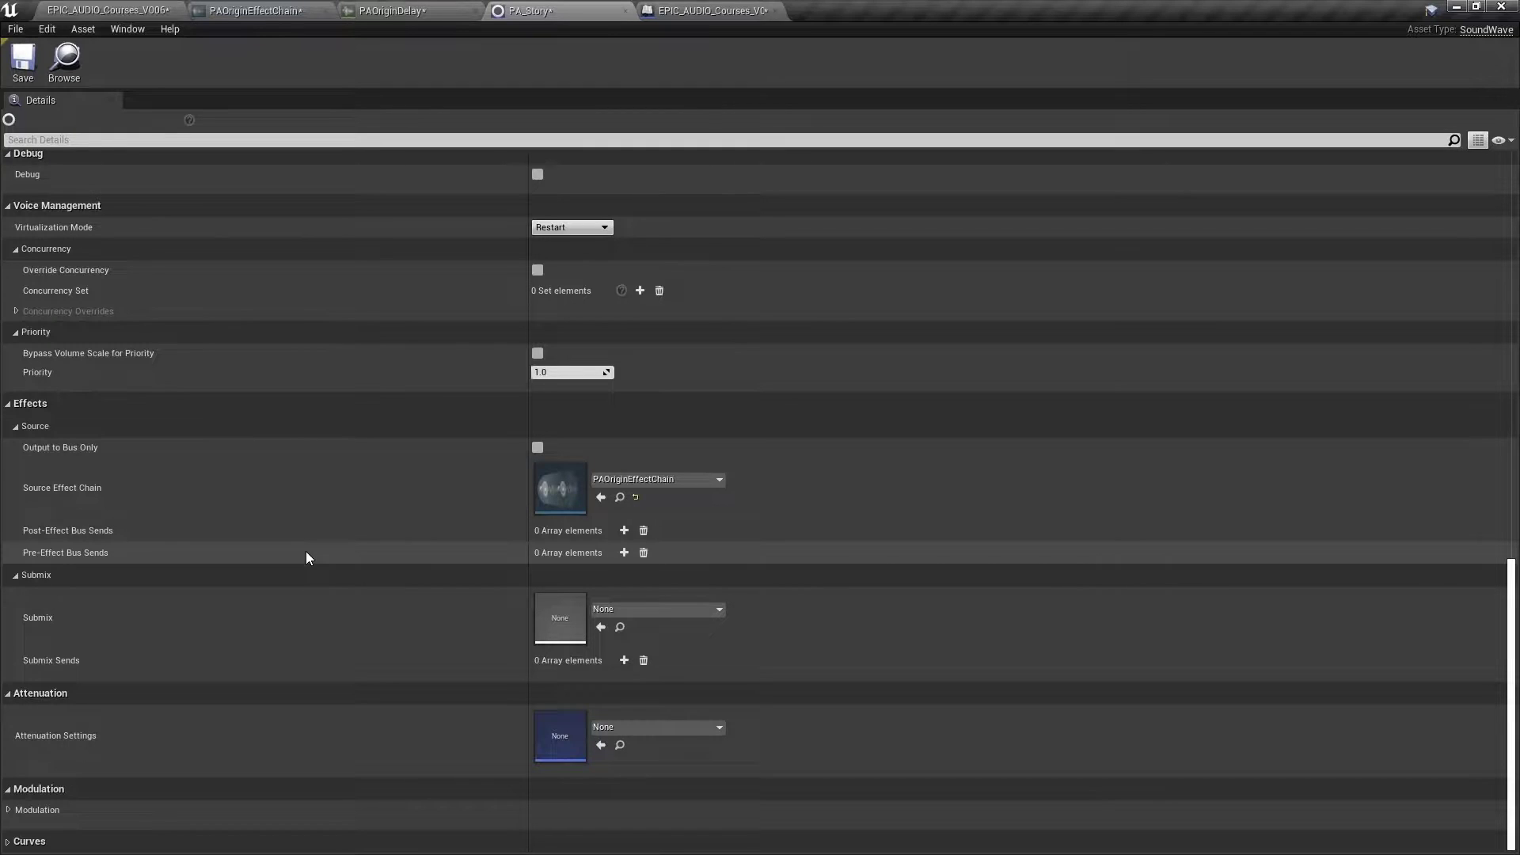
left_click(624, 554)
left_click(25, 573)
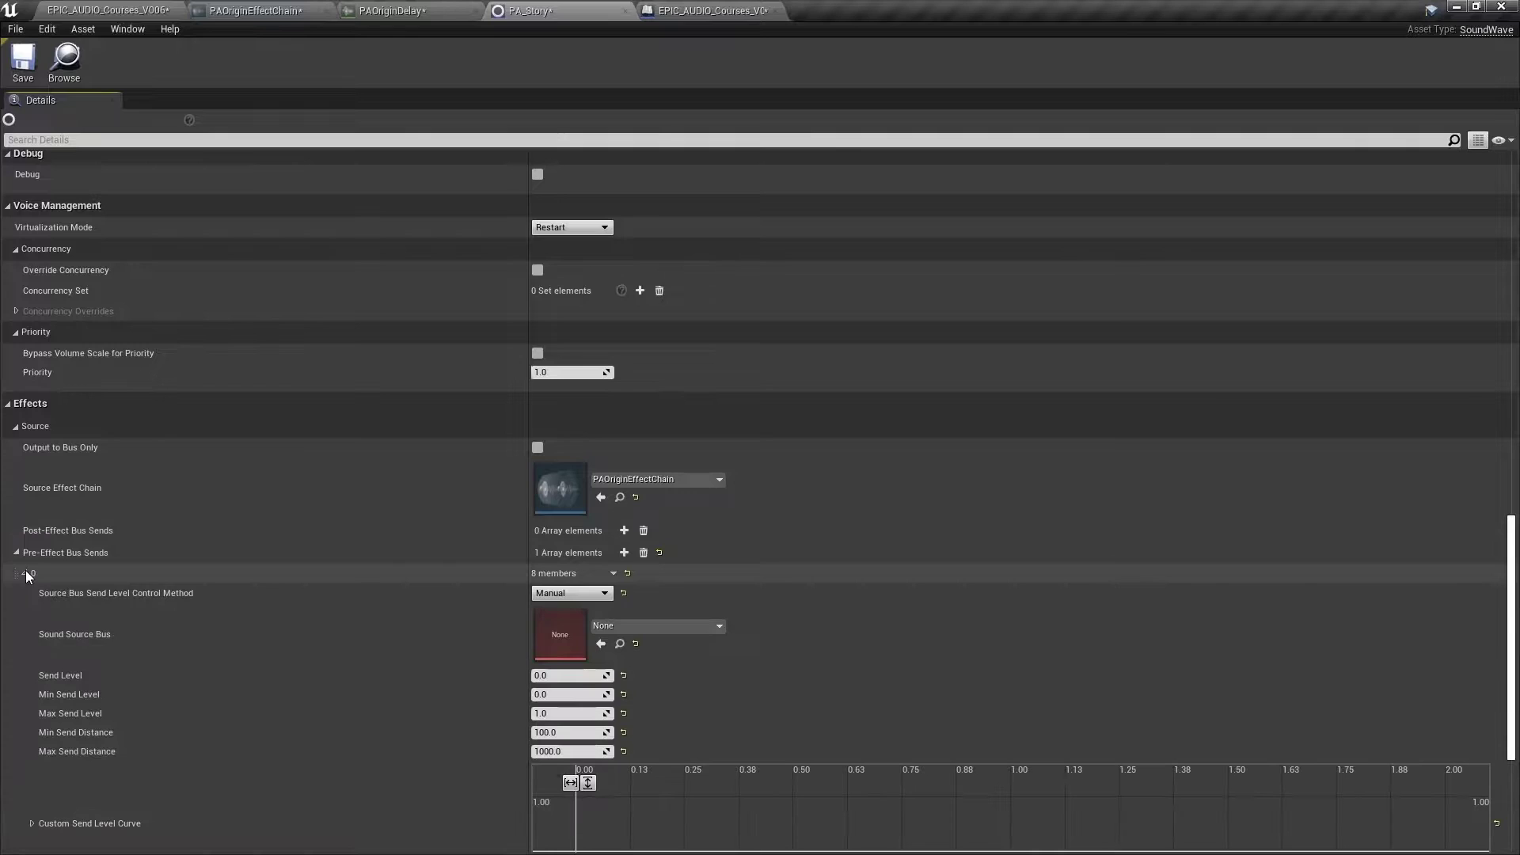
left_click(636, 626)
type("pa")
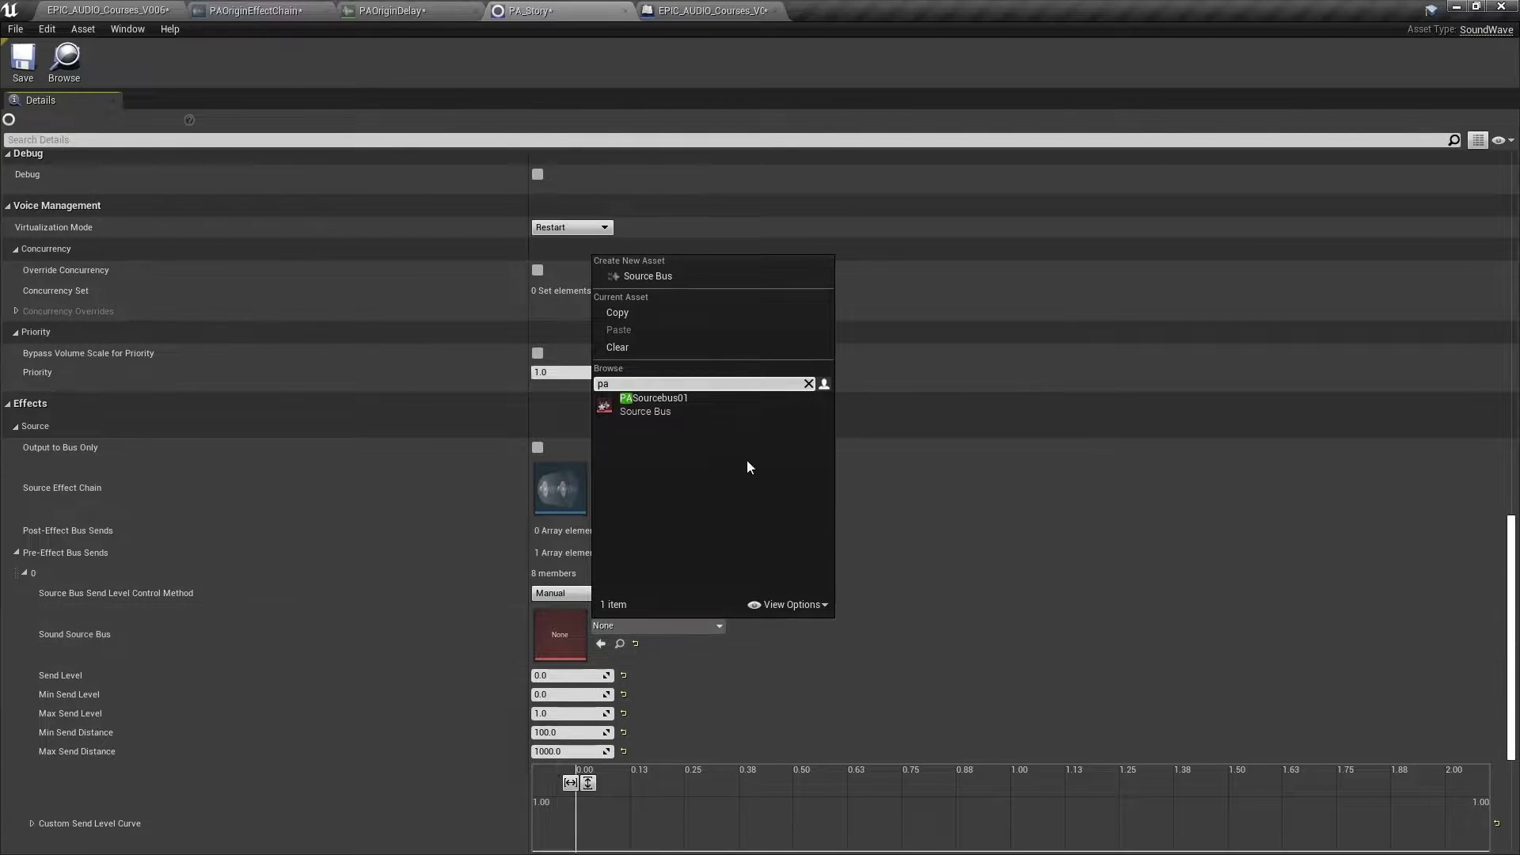
left_click(653, 403)
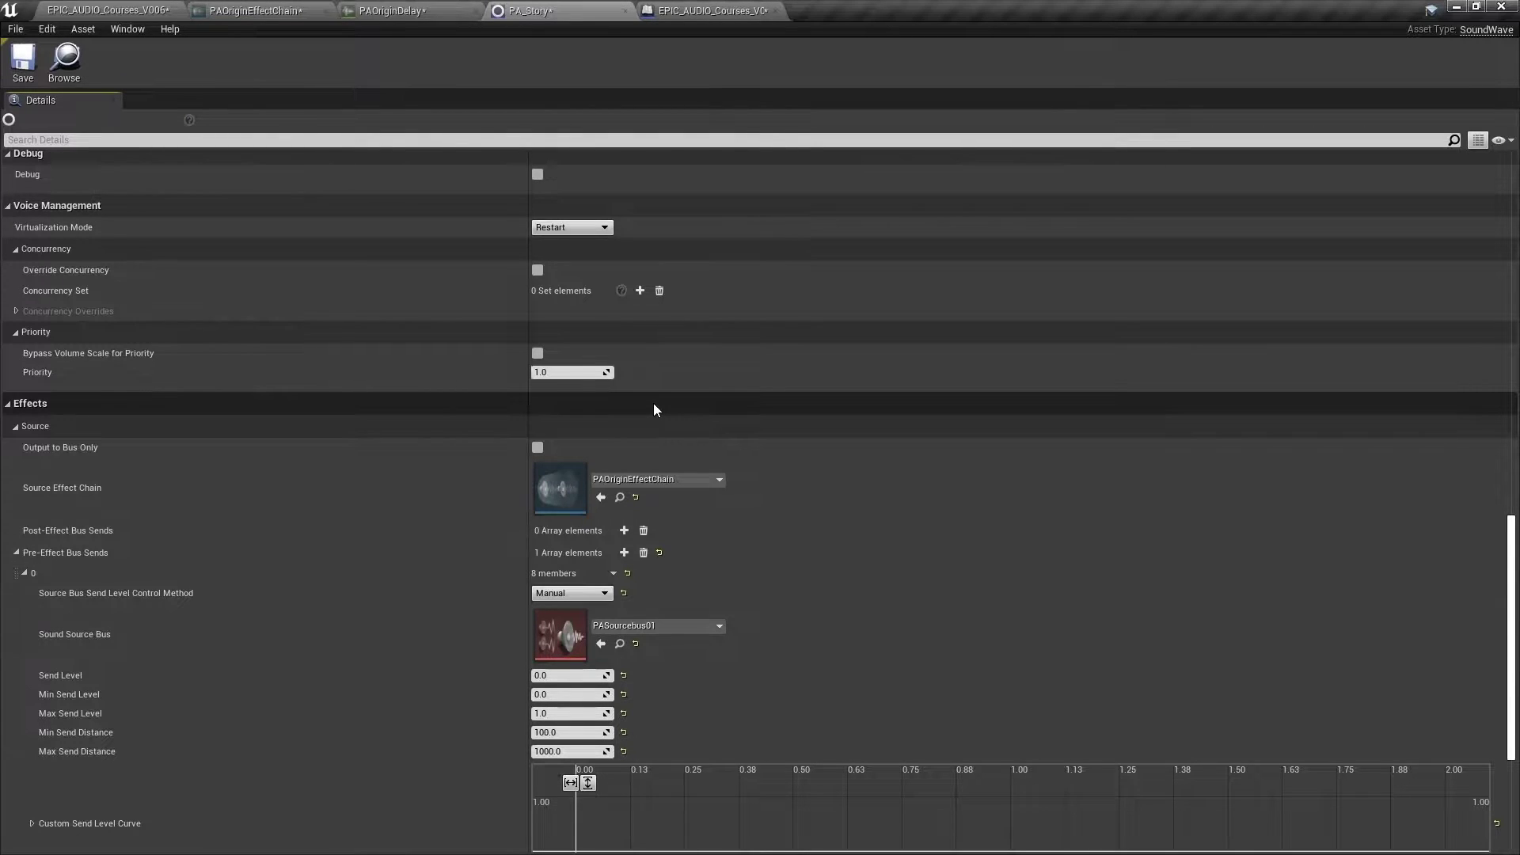
- Keep the bus send's level control method on Manual and set its Send Level to 0.1
left_click(591, 594)
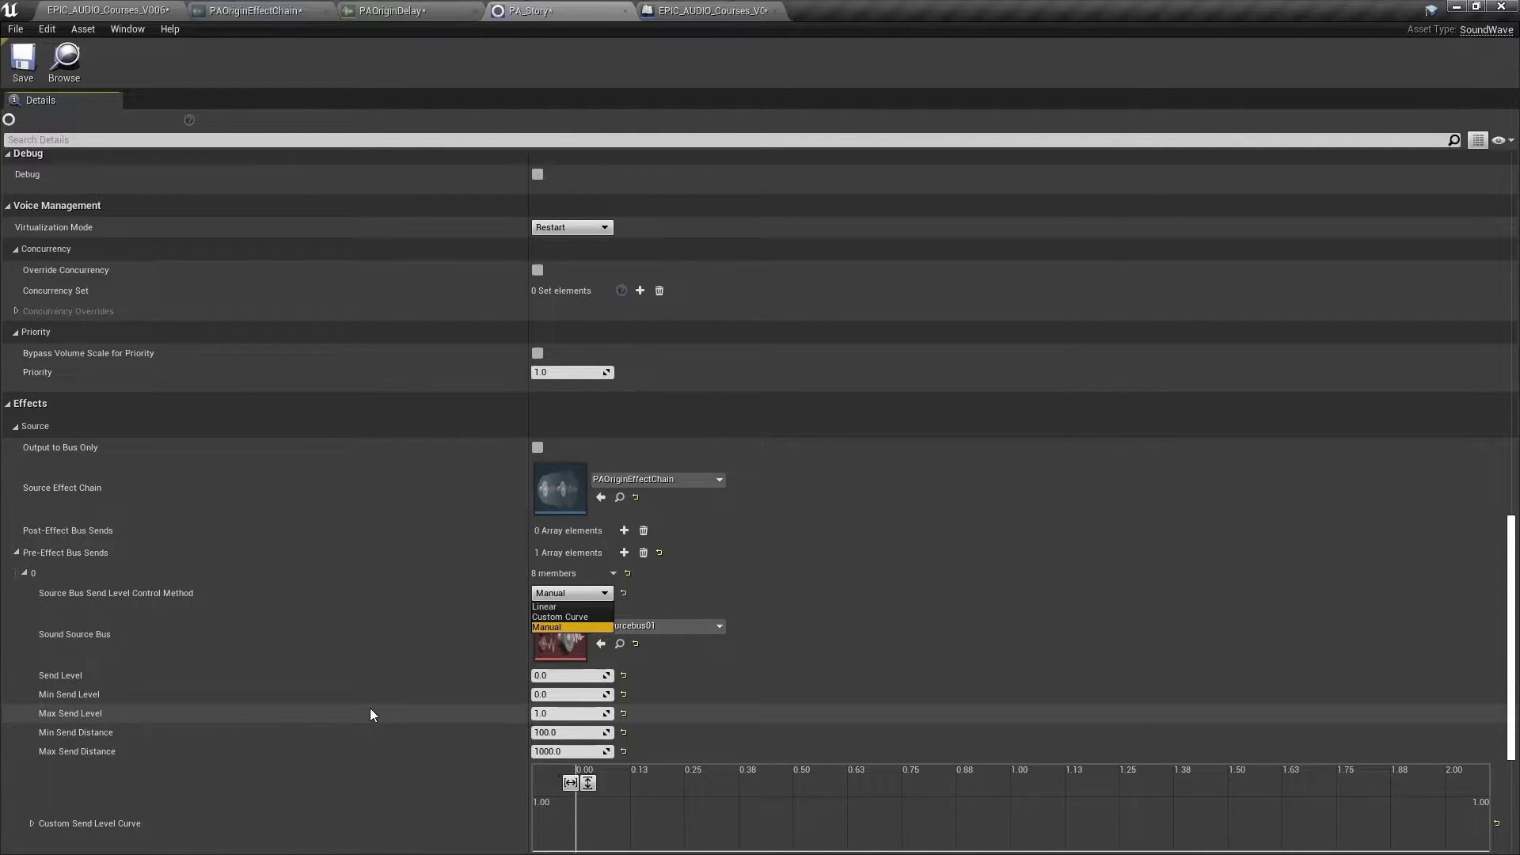
left_click(577, 594)
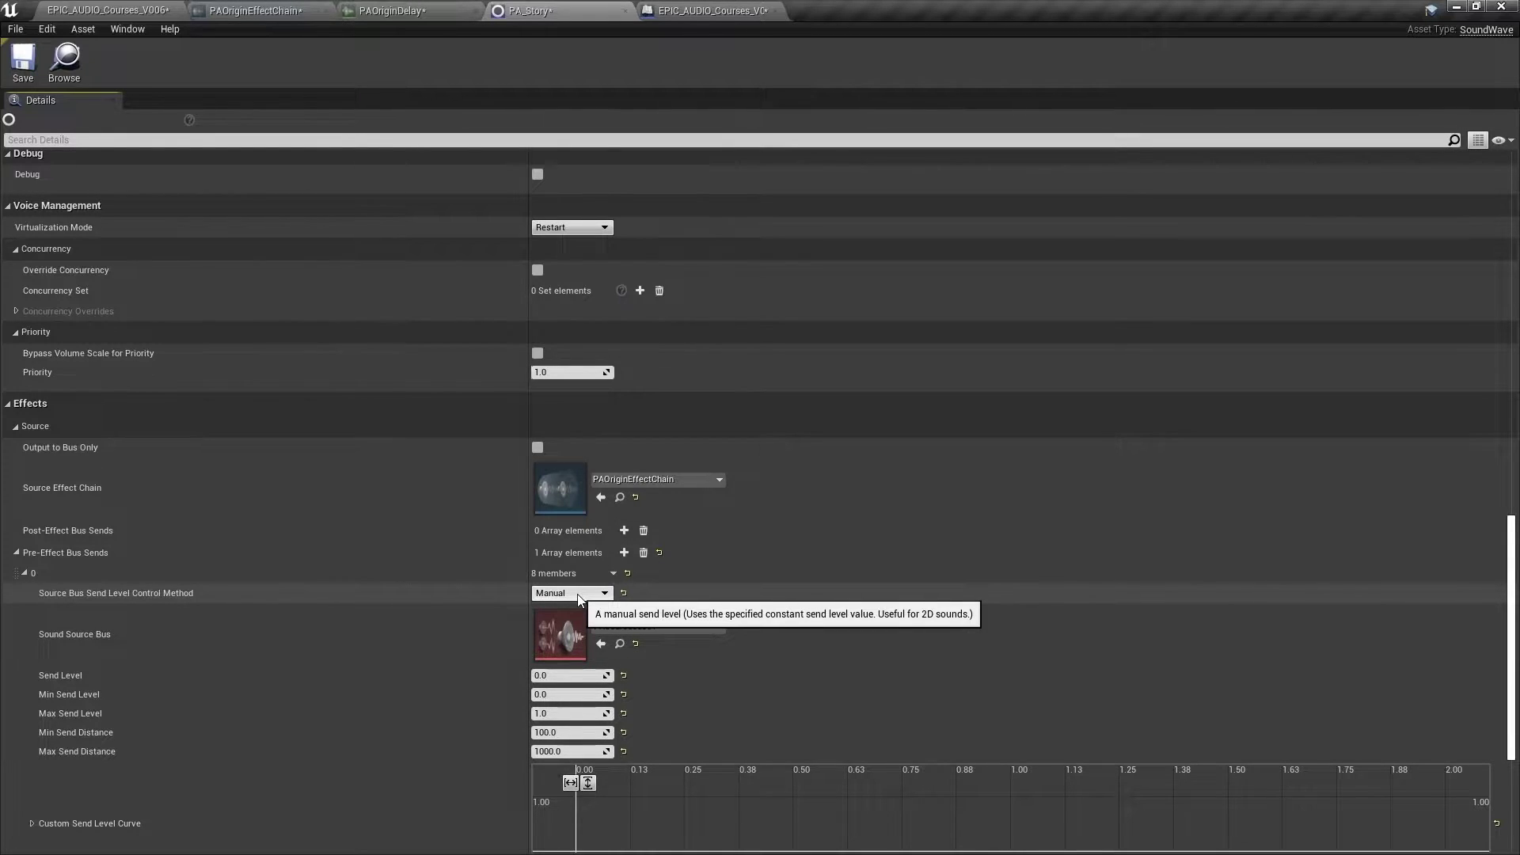
left_click(567, 675)
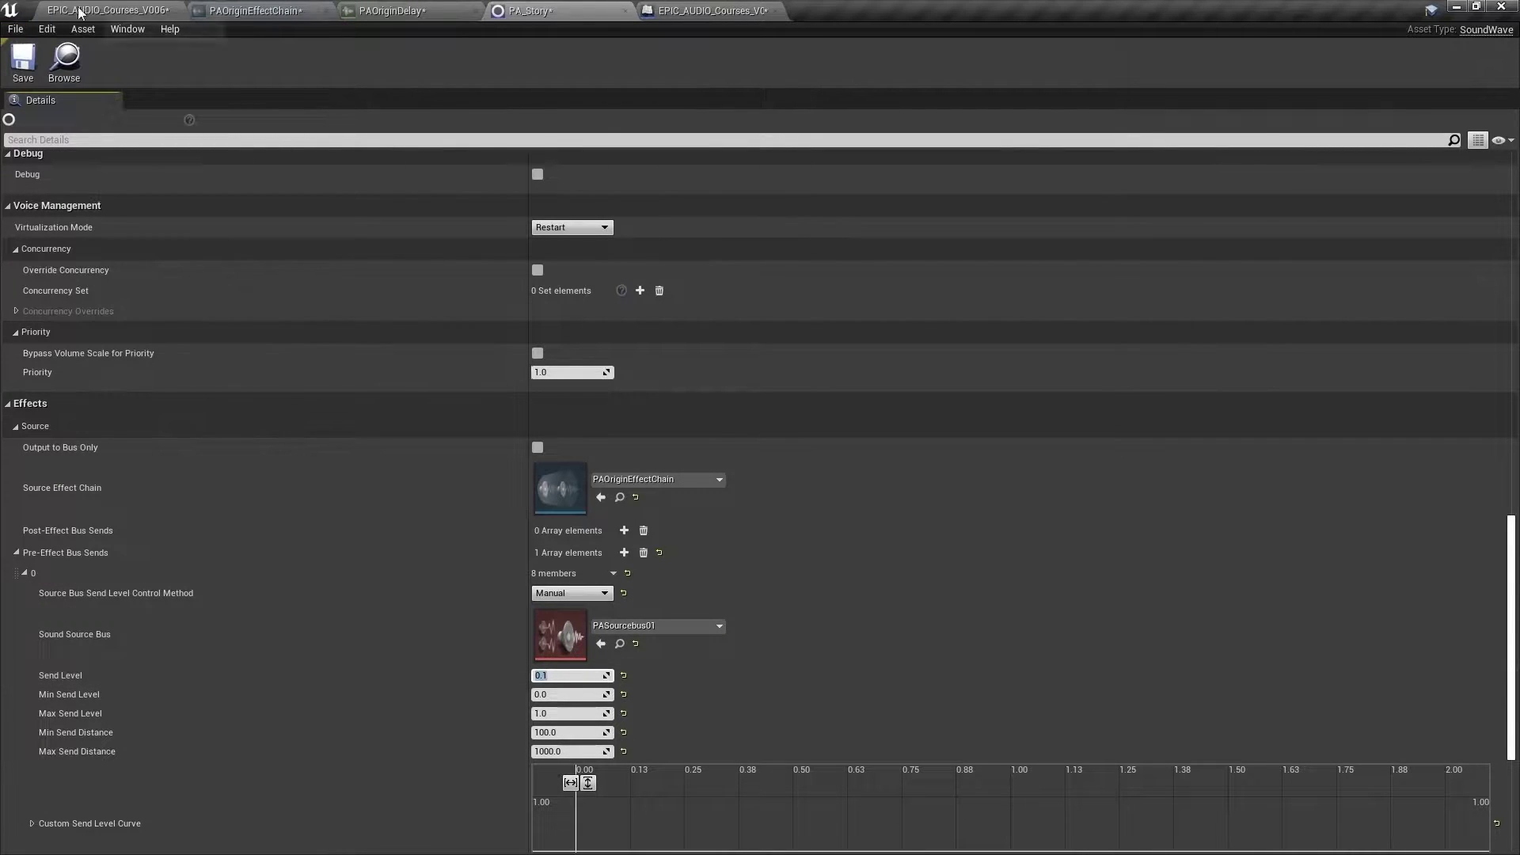
- Play-test the level, walking from the horn tower toward the village cottage to listen to the PA announcement
left_click(107, 10)
left_click(913, 61)
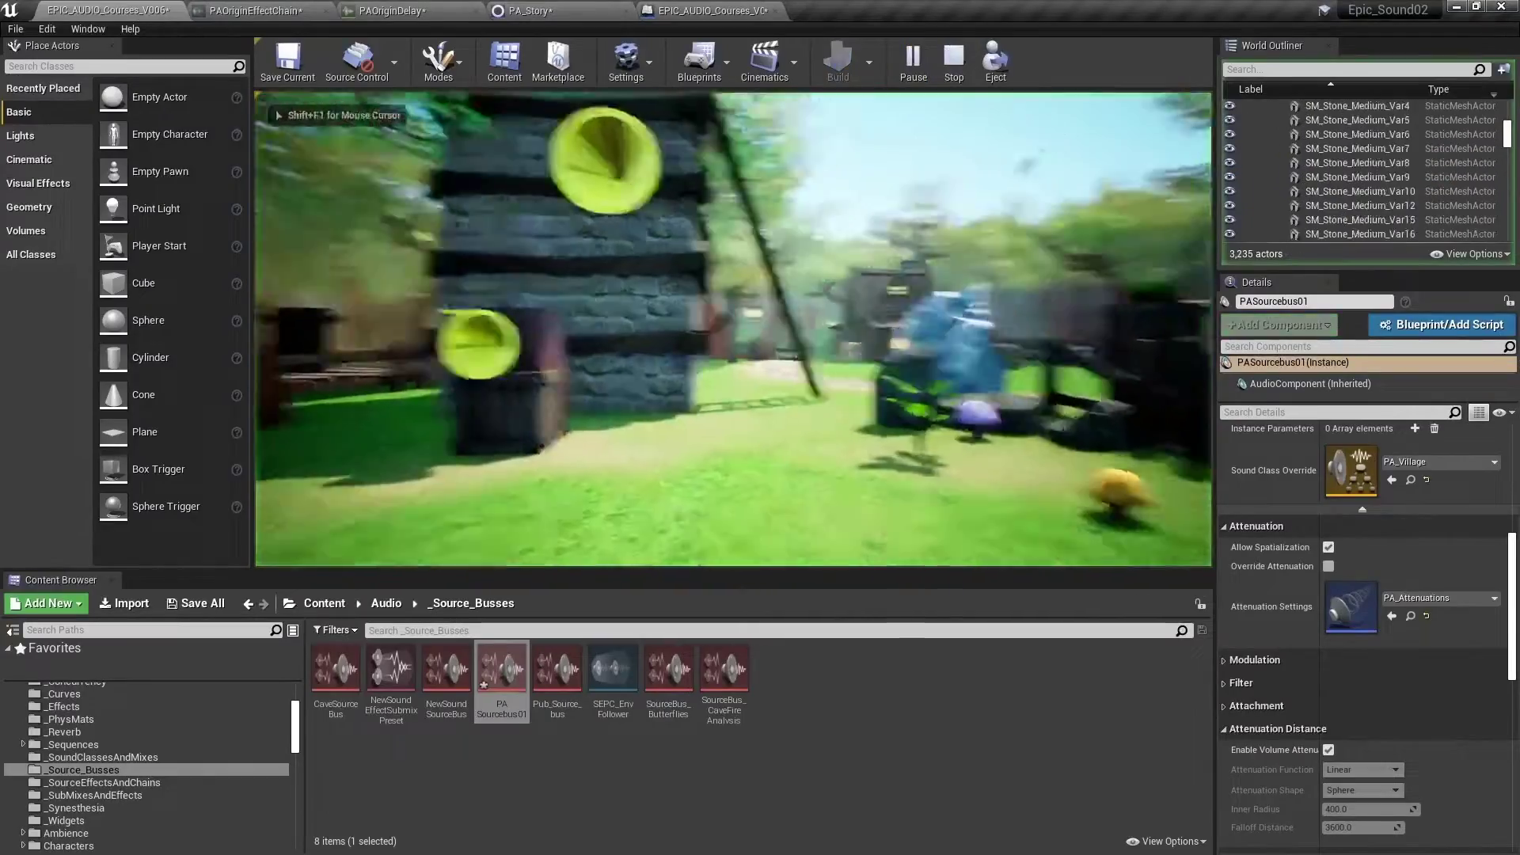
key("w")
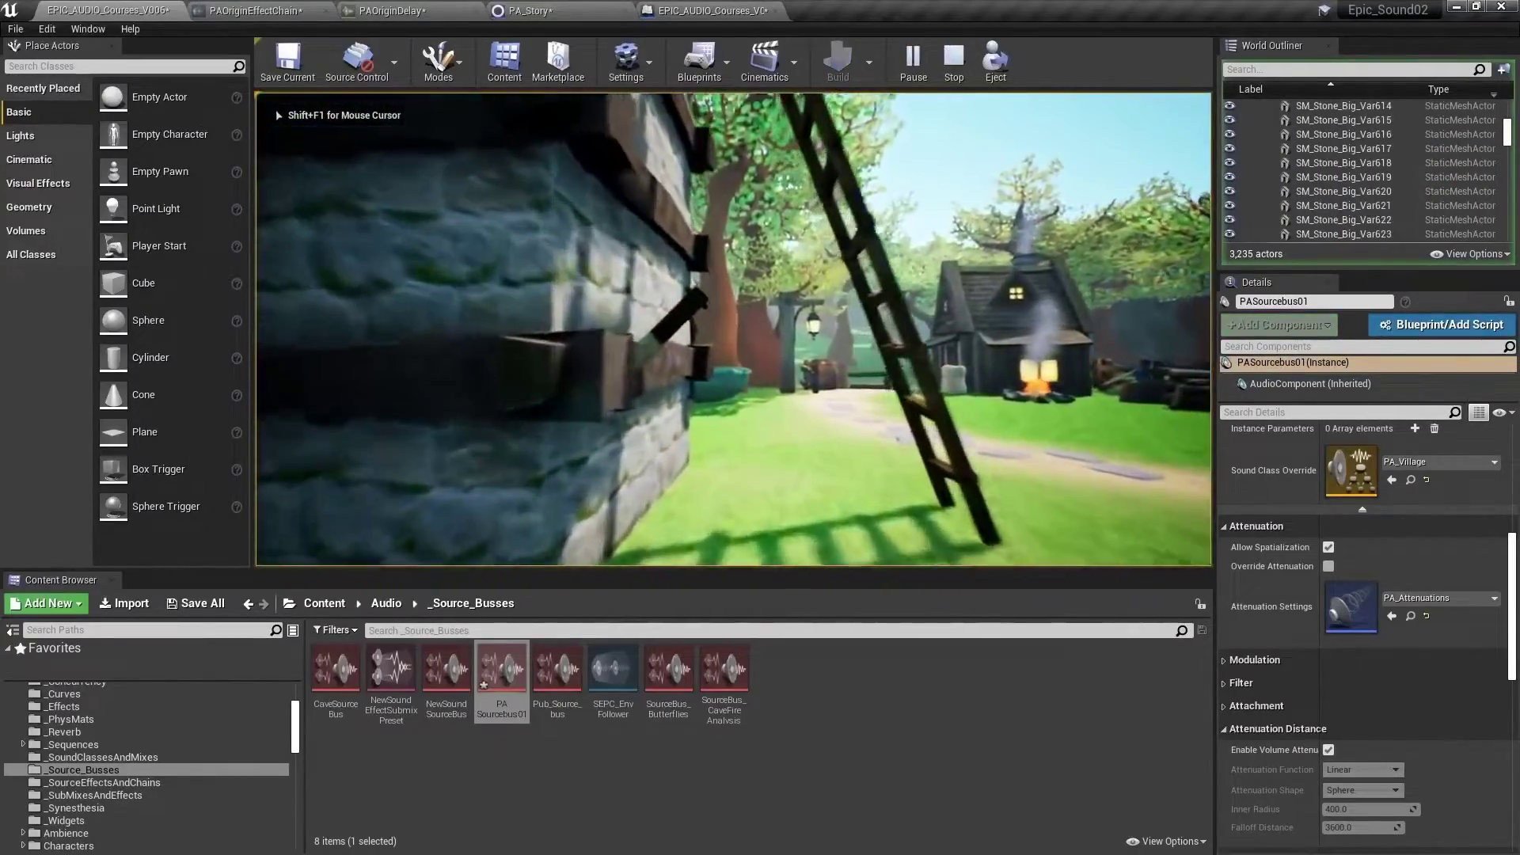
key("s")
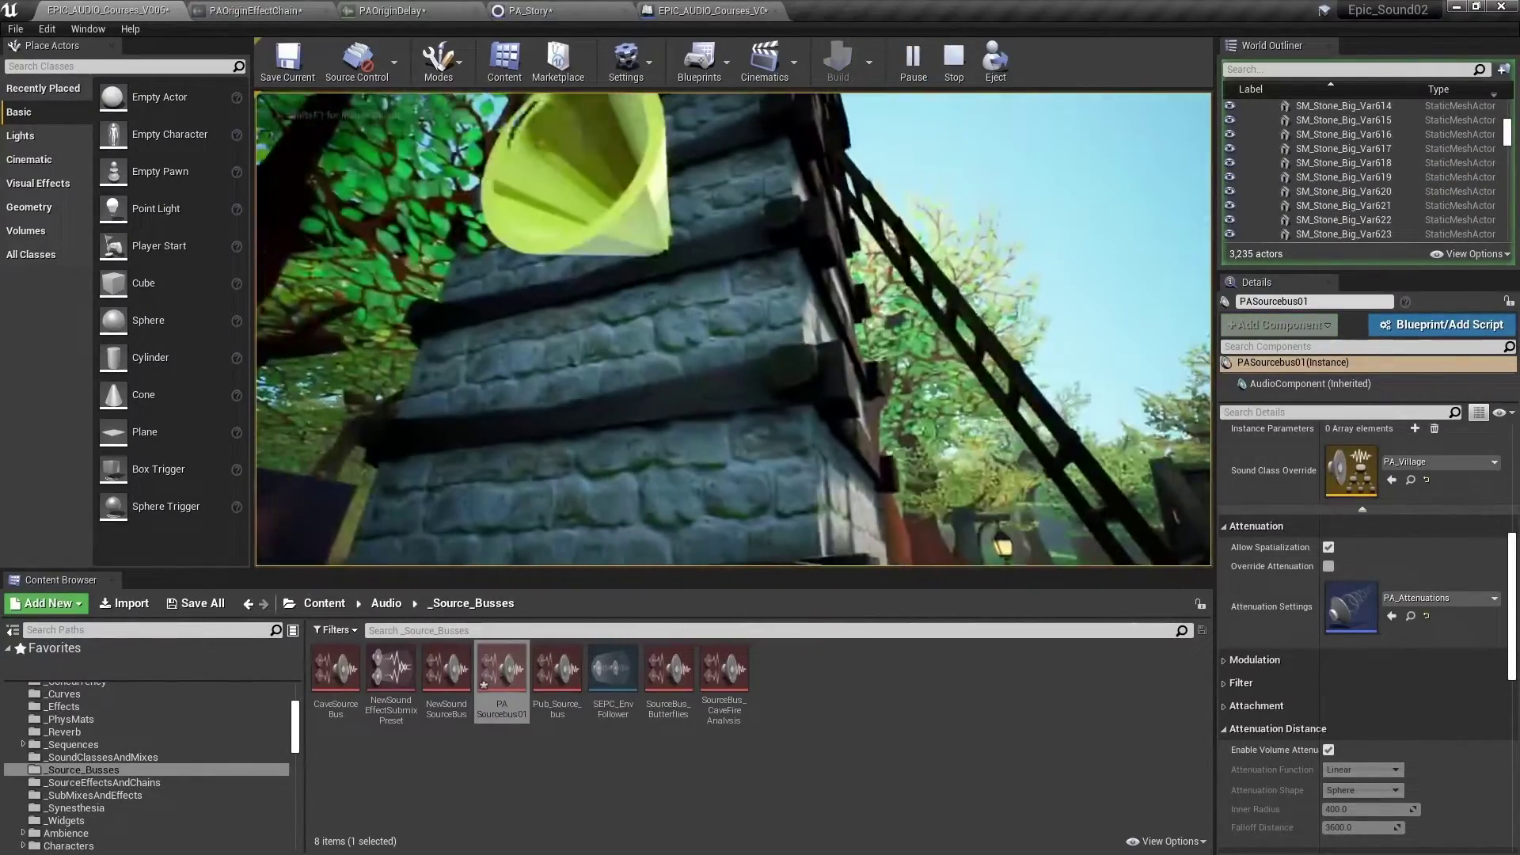
key("w")
key("w")
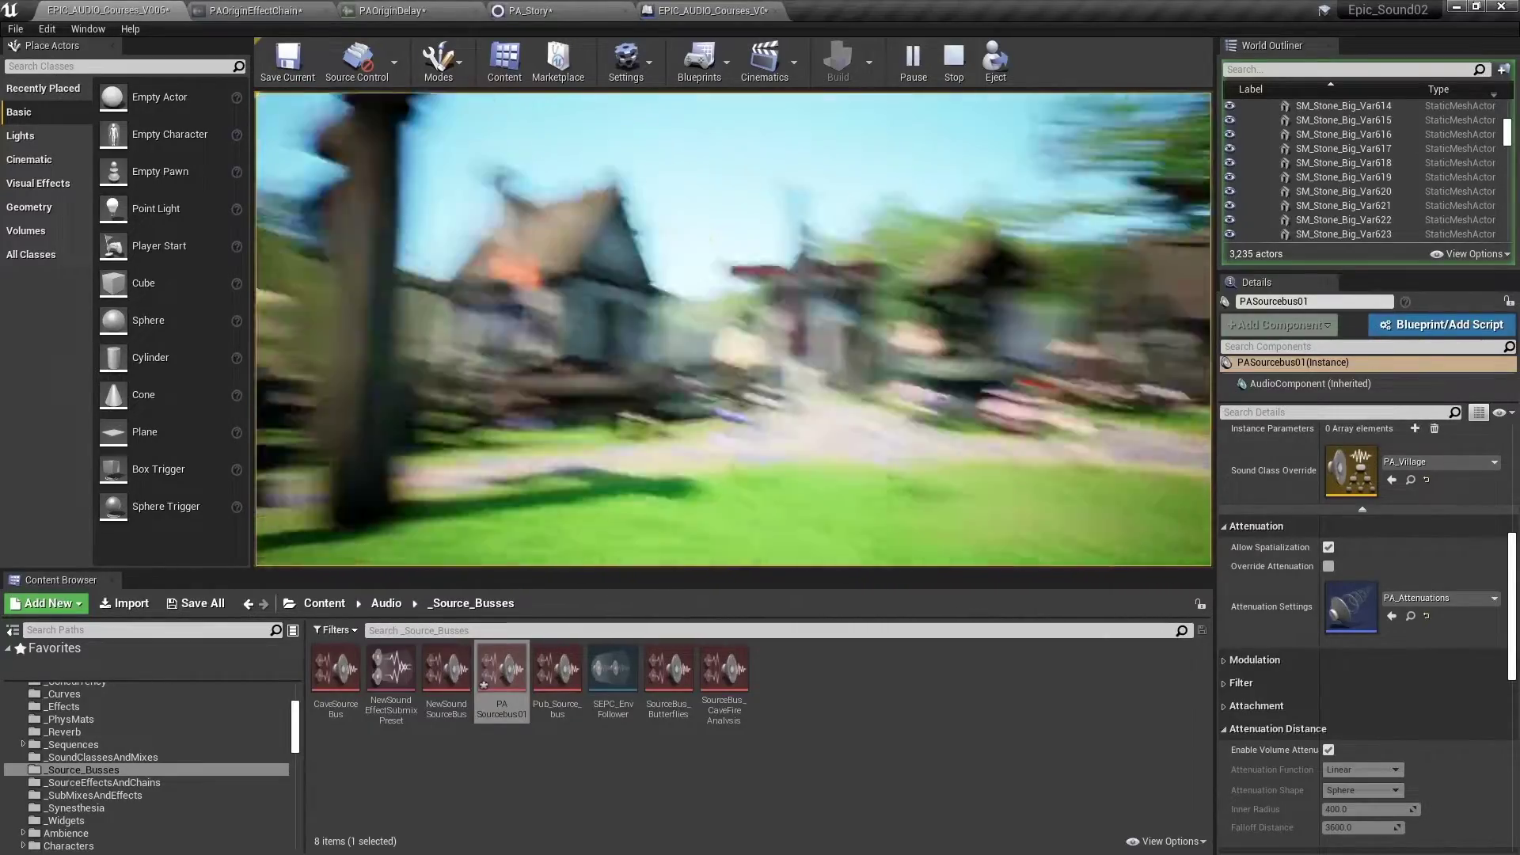
key("w")
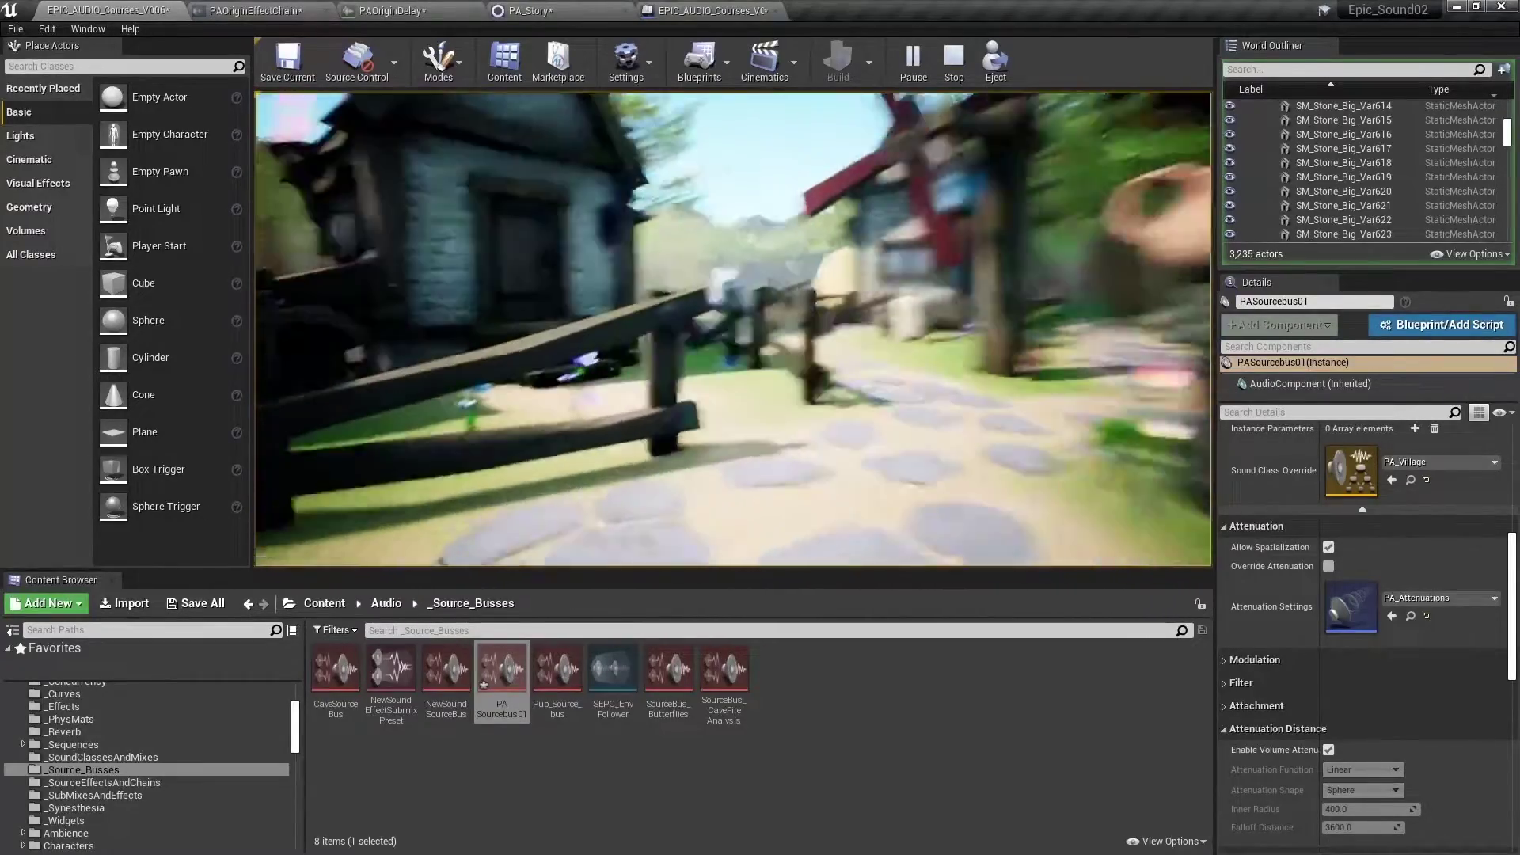
key("w")
key("w")
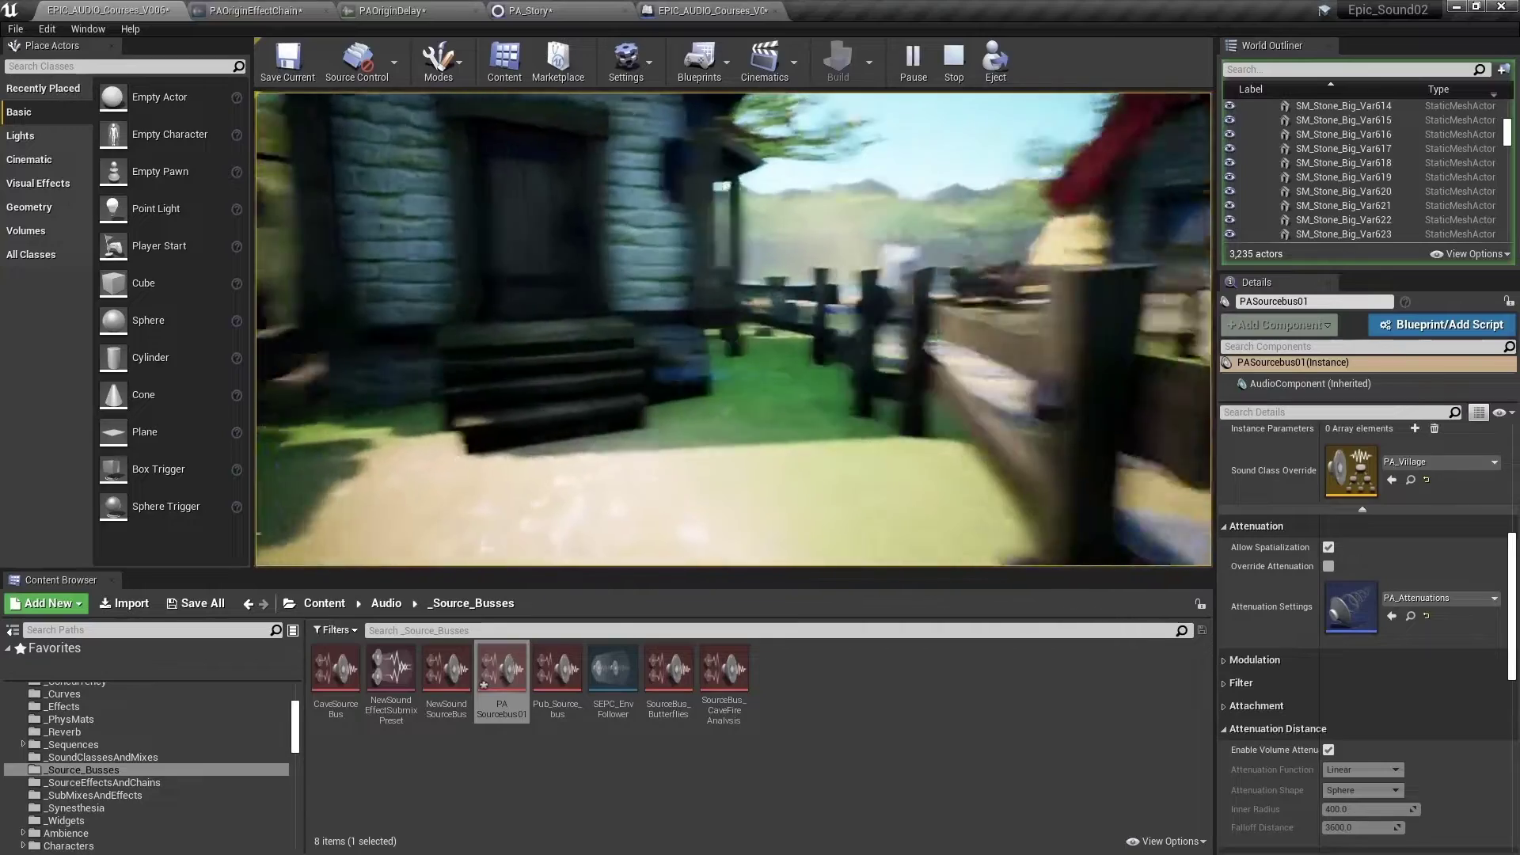
key("Escape")
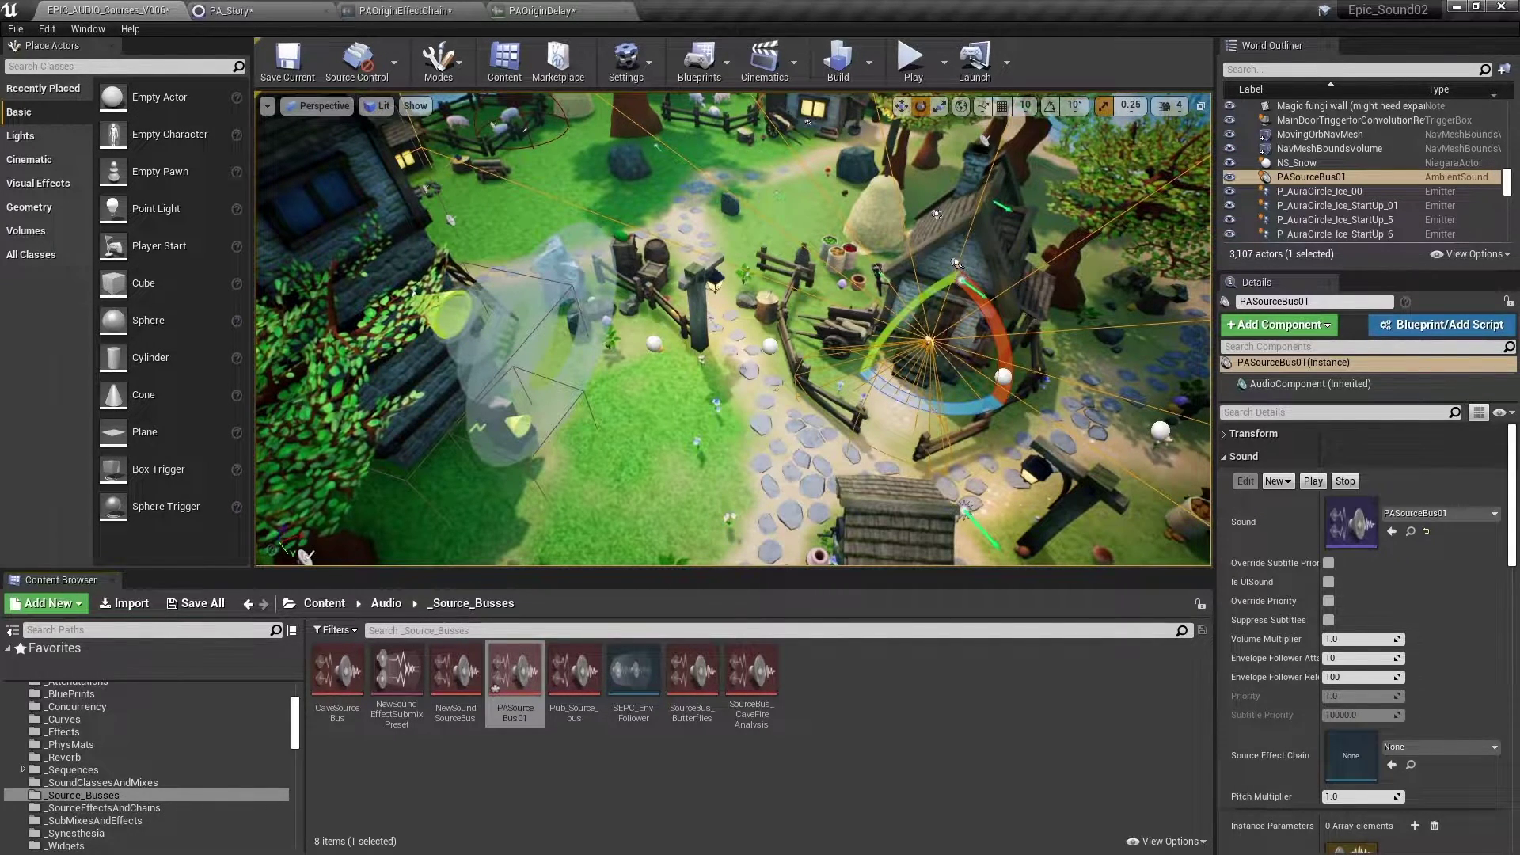
- Create a source effect preset chain named PaSourceBus01EffectChain in Audio/_SourceEffectsAndChains for the PASourceBus01 ambient sound's Source Effect Chain
left_click(1438, 747)
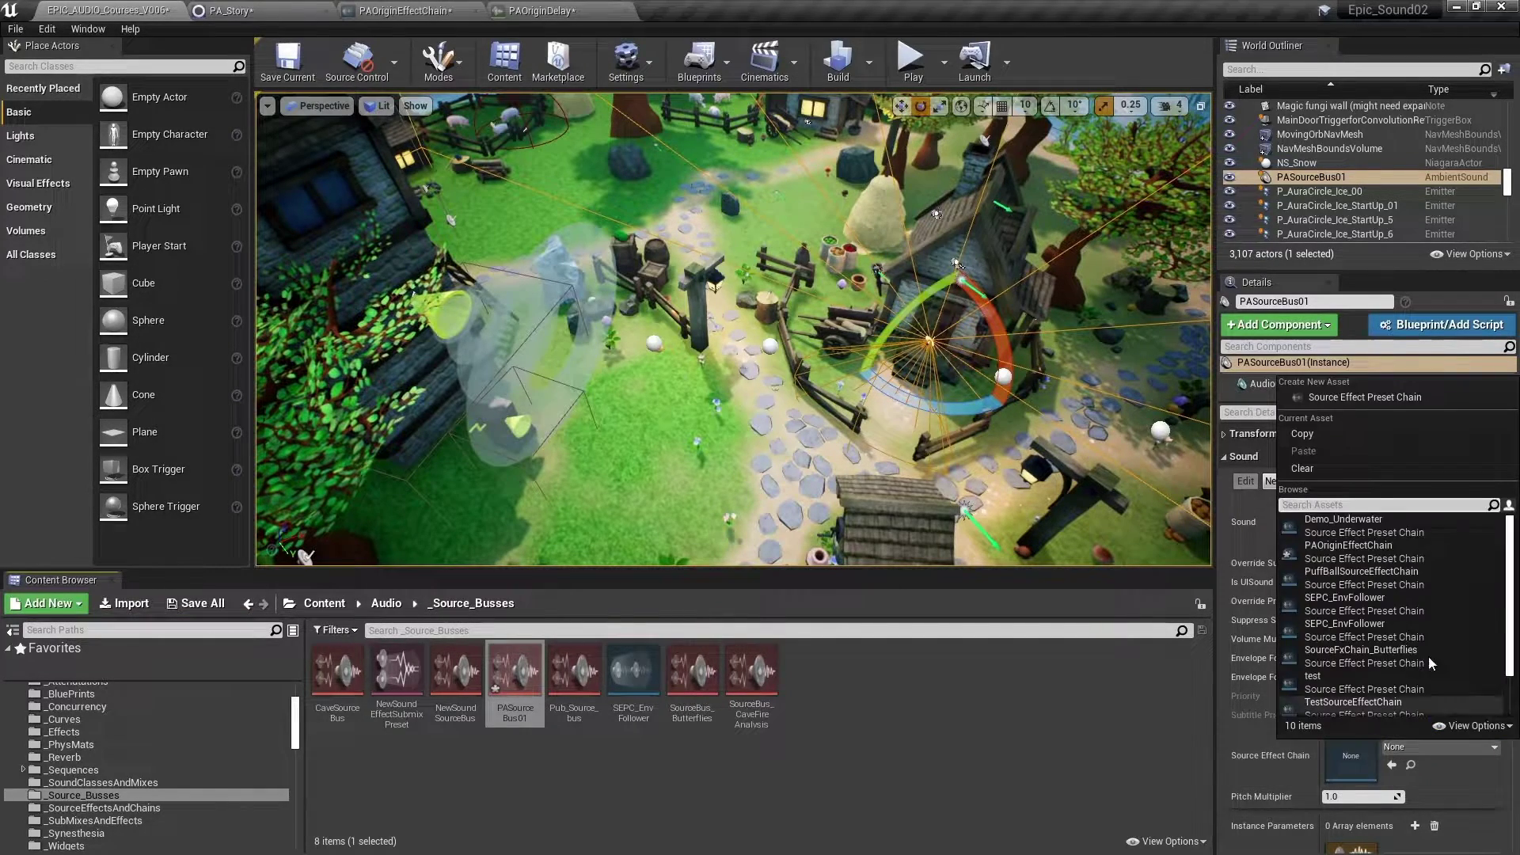
left_click(1345, 398)
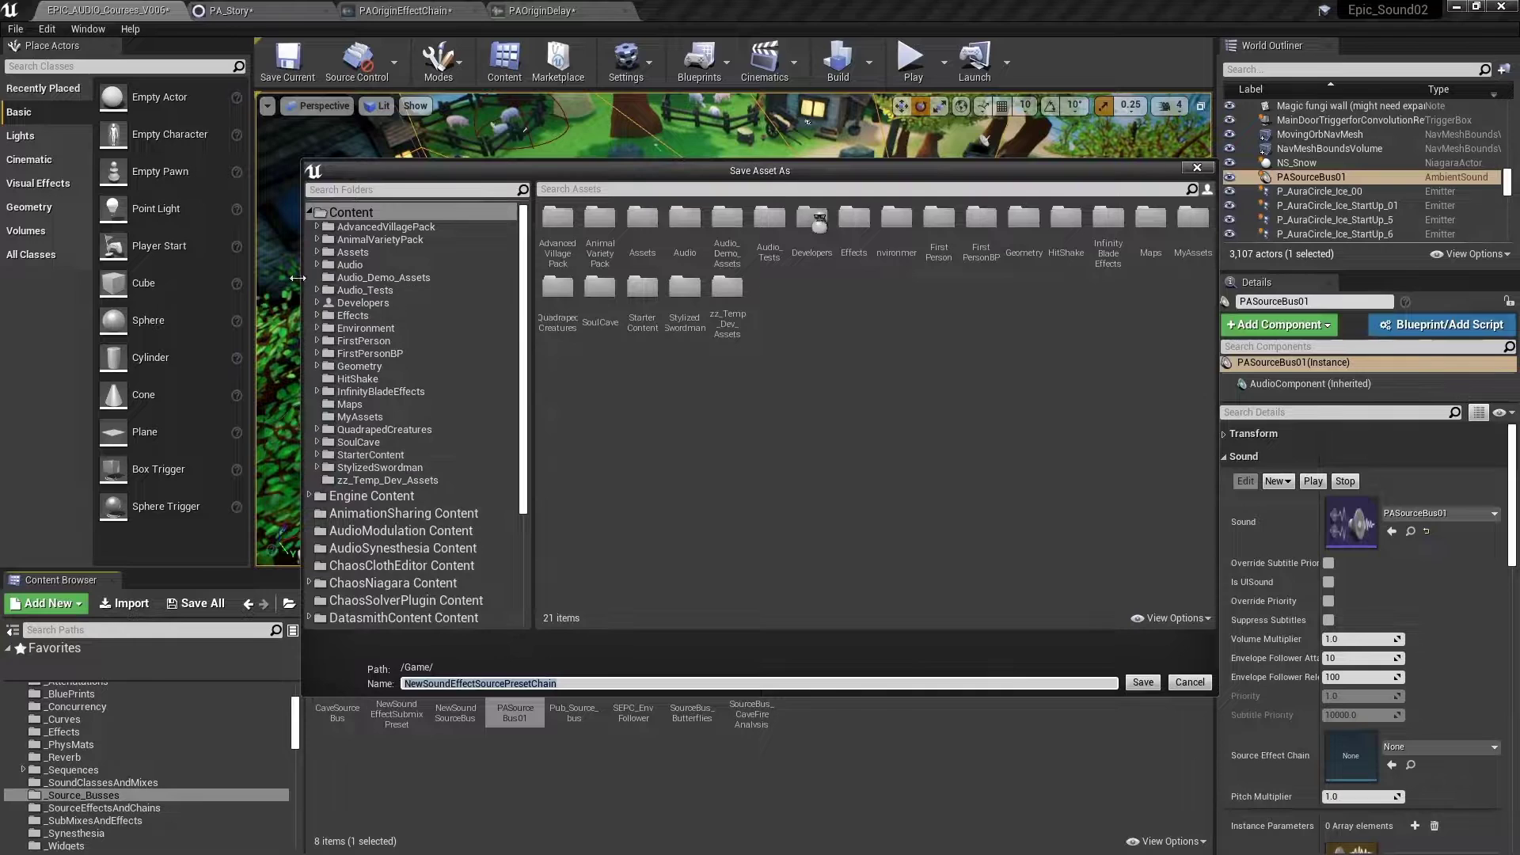
left_click(317, 264)
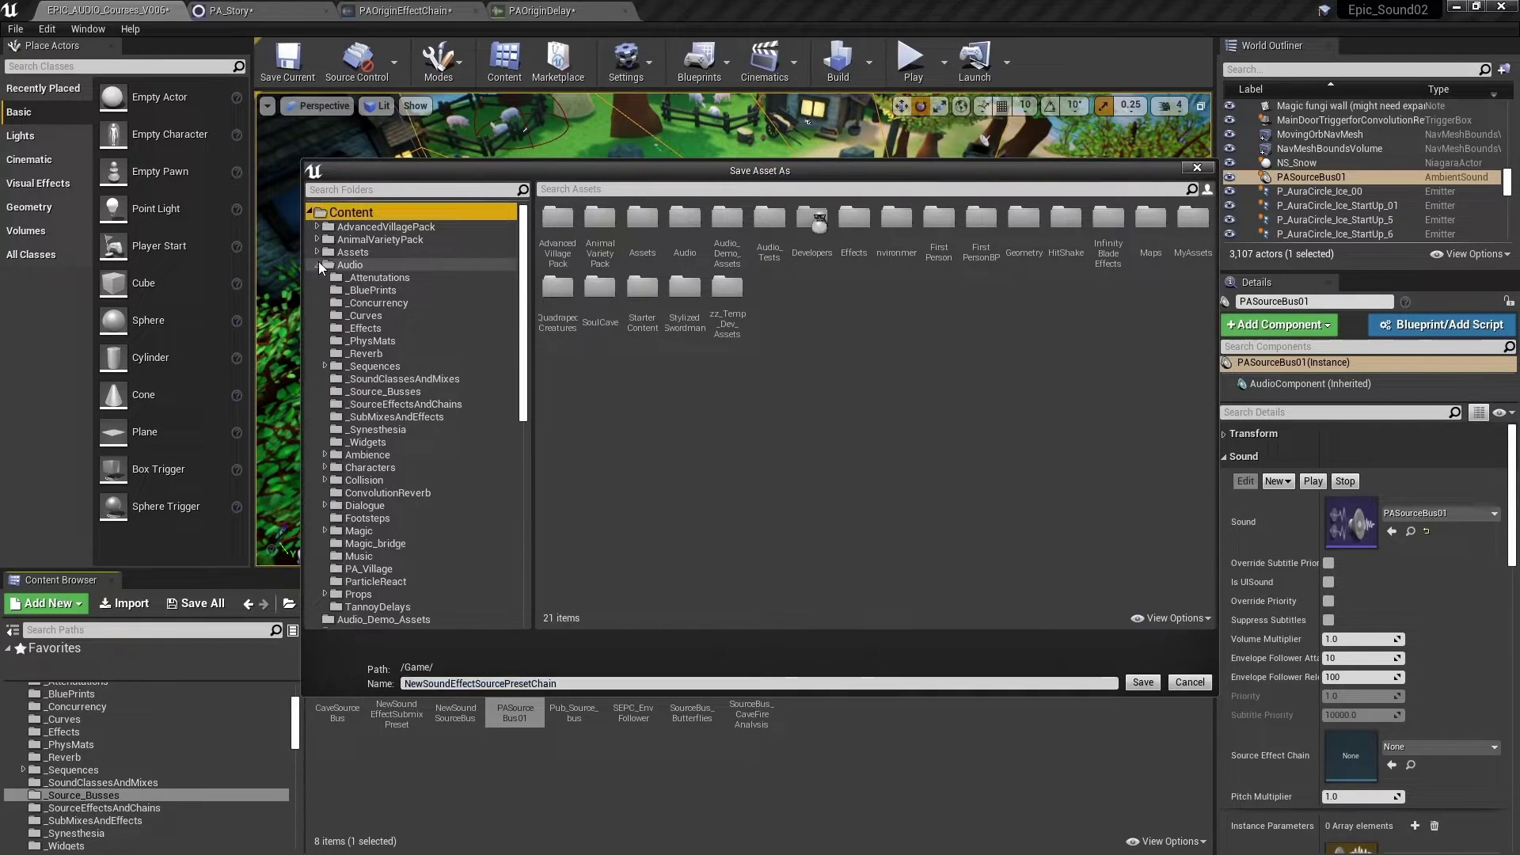
left_click(393, 404)
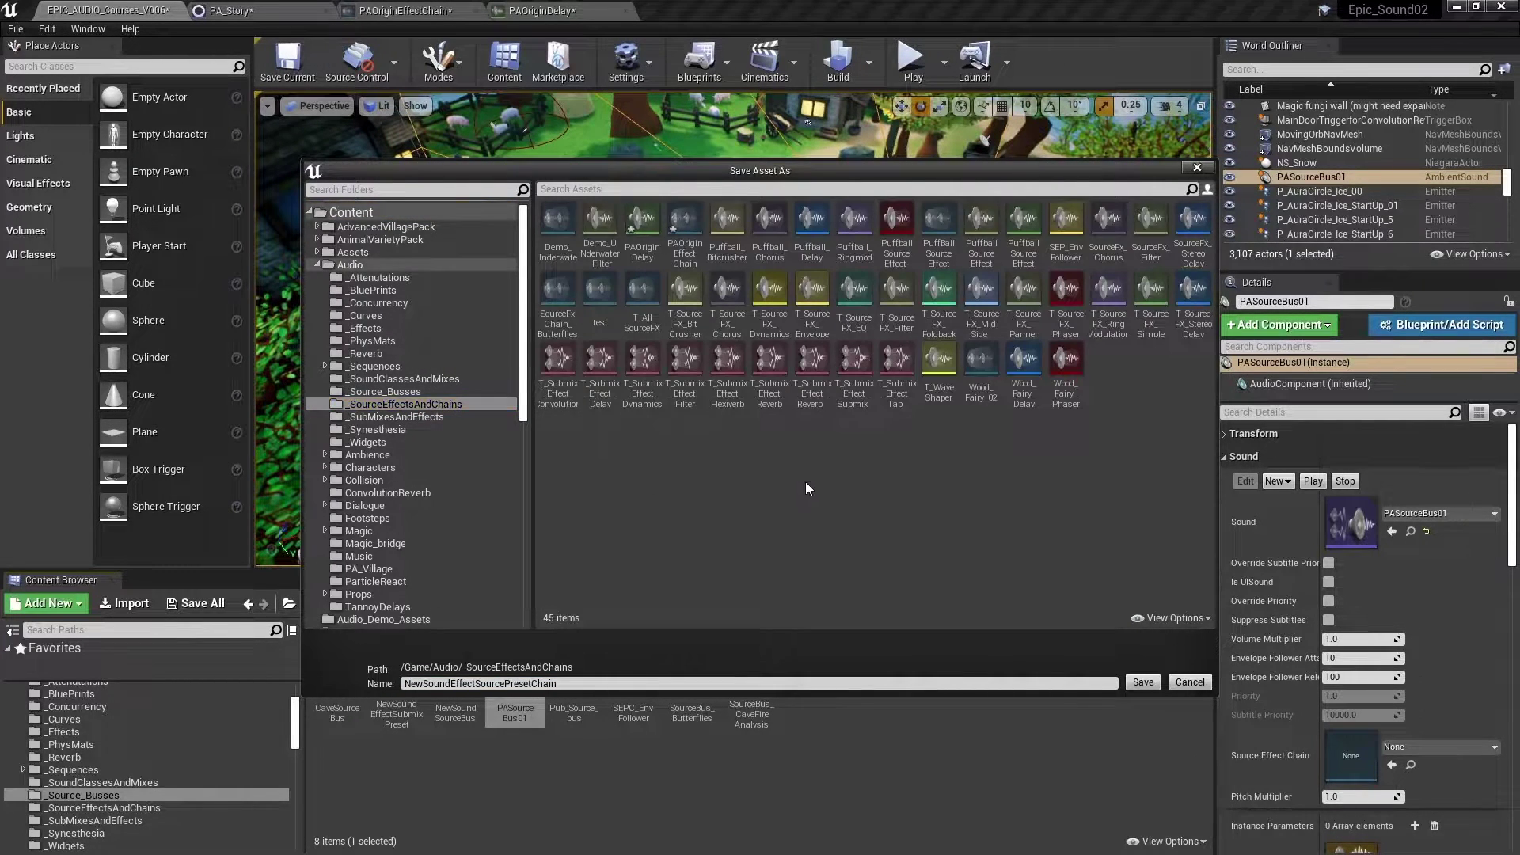
left_click_drag(558, 683, 398, 687)
type("PaSourcebU")
key("BackSpace")
key("BackSpace")
type("Bus01")
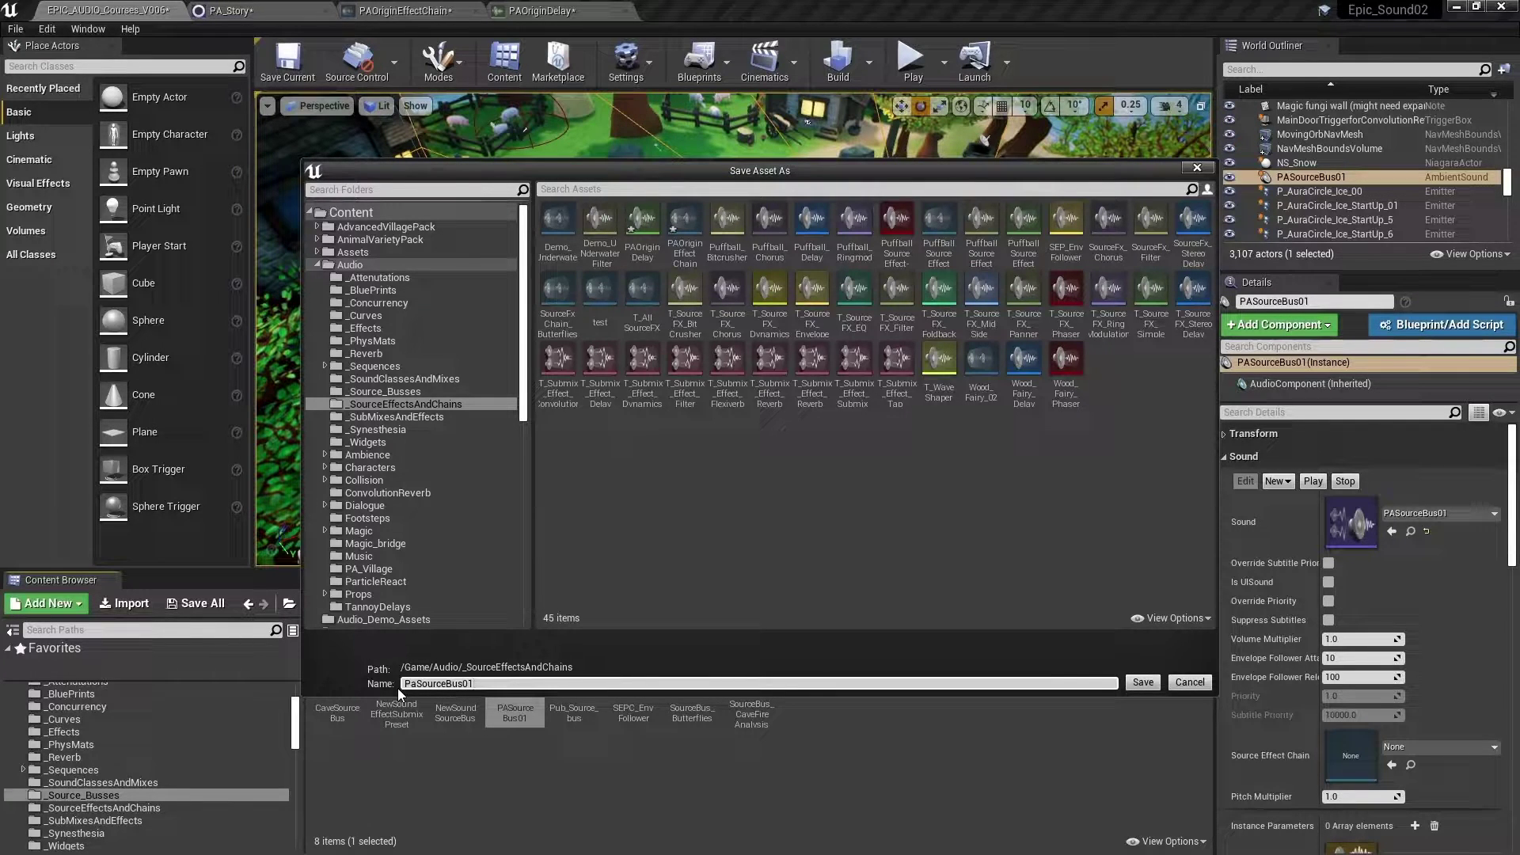
type("EffectChain")
key("Return")
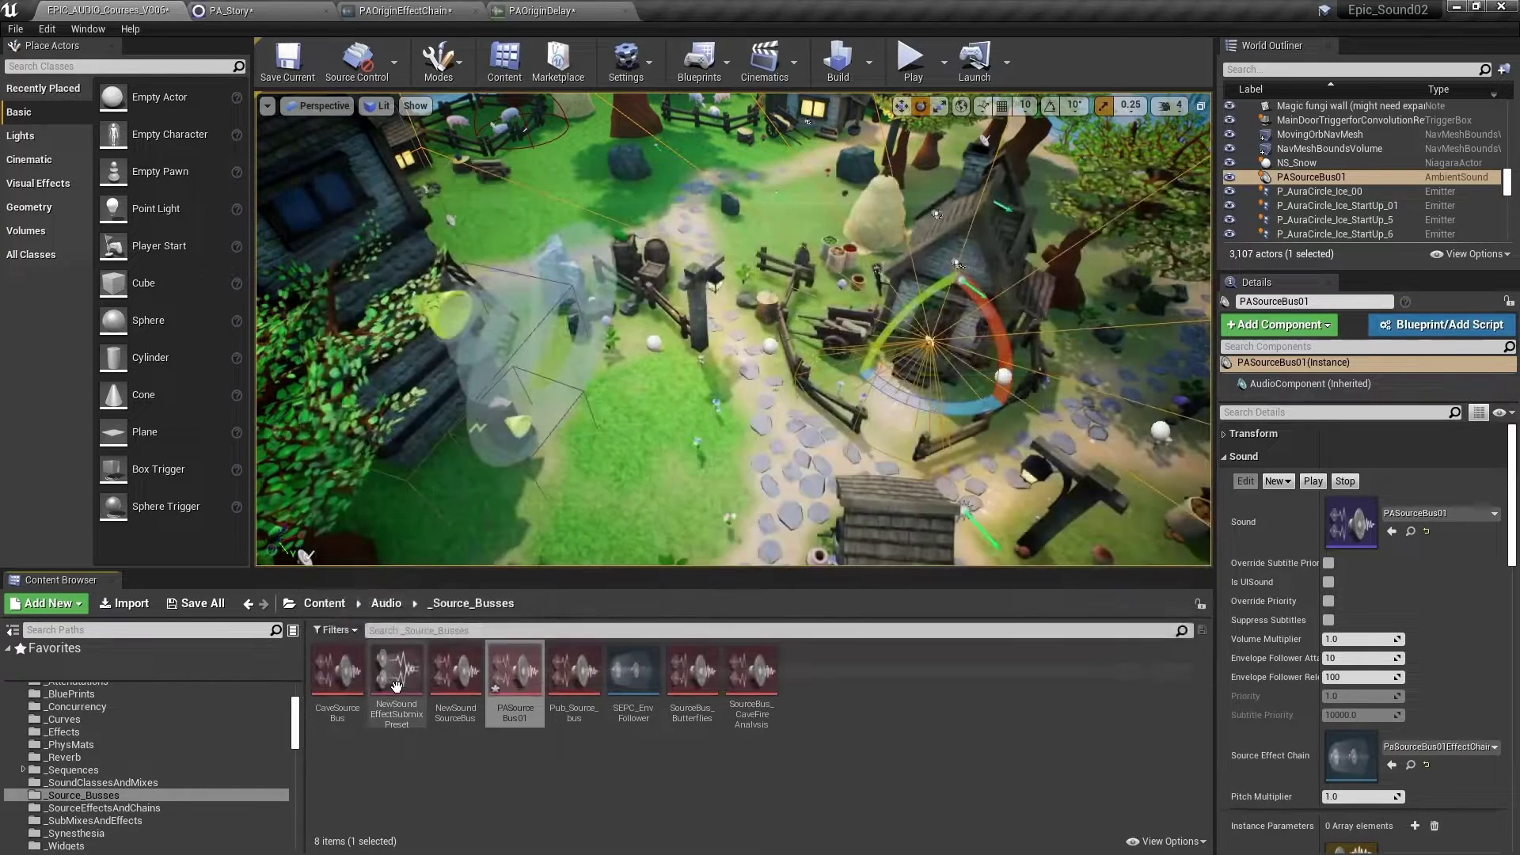
- Add one effect entry to the PaSourceBus01EffectChain and expand it
double_click(1346, 753)
left_click(624, 180)
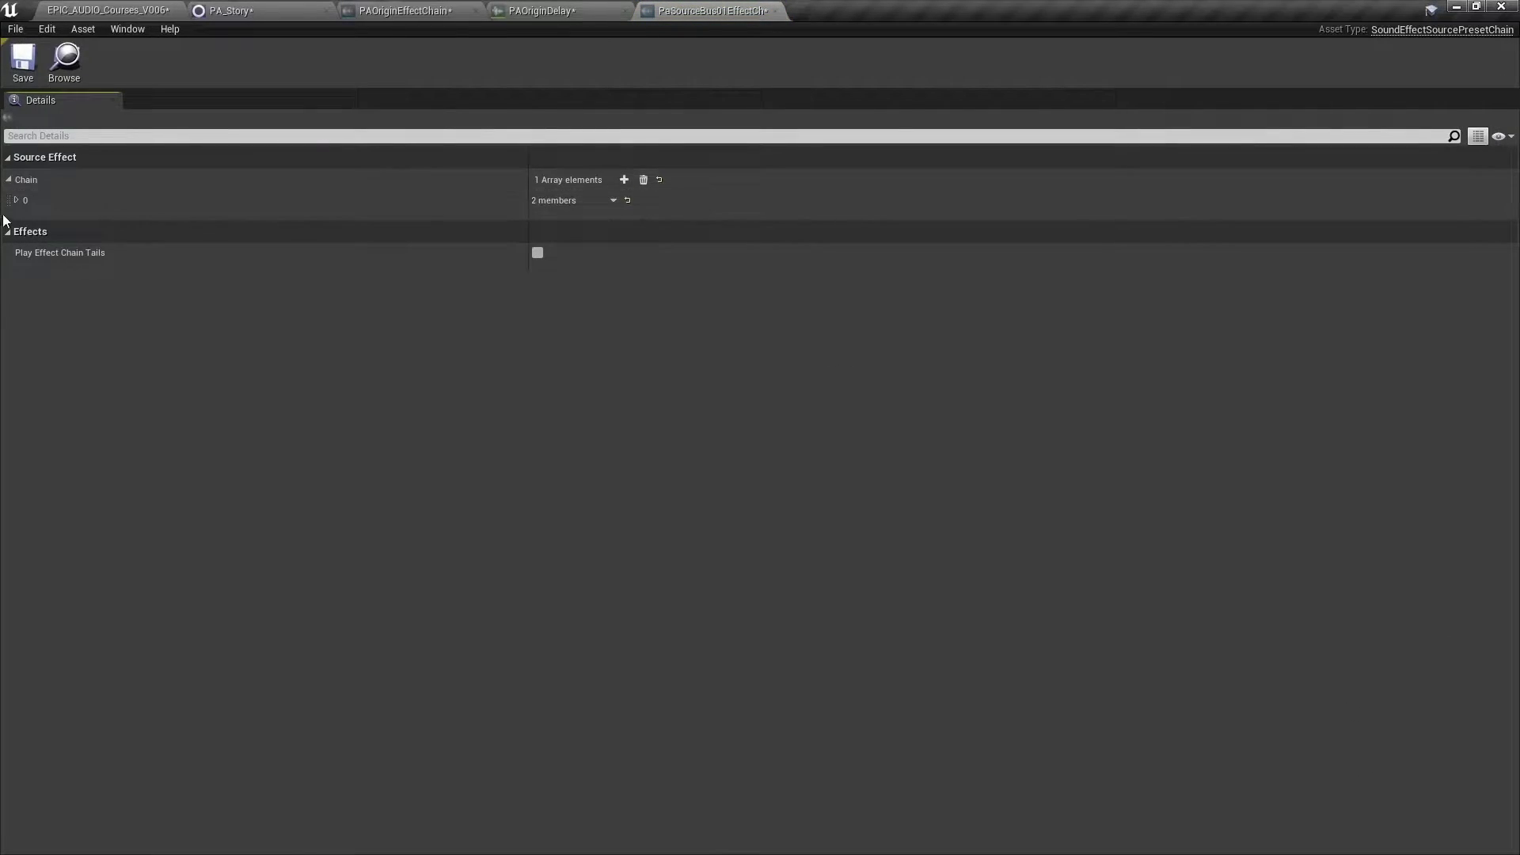
left_click(16, 200)
- Create a SourceEffectSimpleDelayPreset named PASourceBus01MainDelay in Audio/_SourceEffectsAndChains as the chain entry's preset
left_click(629, 231)
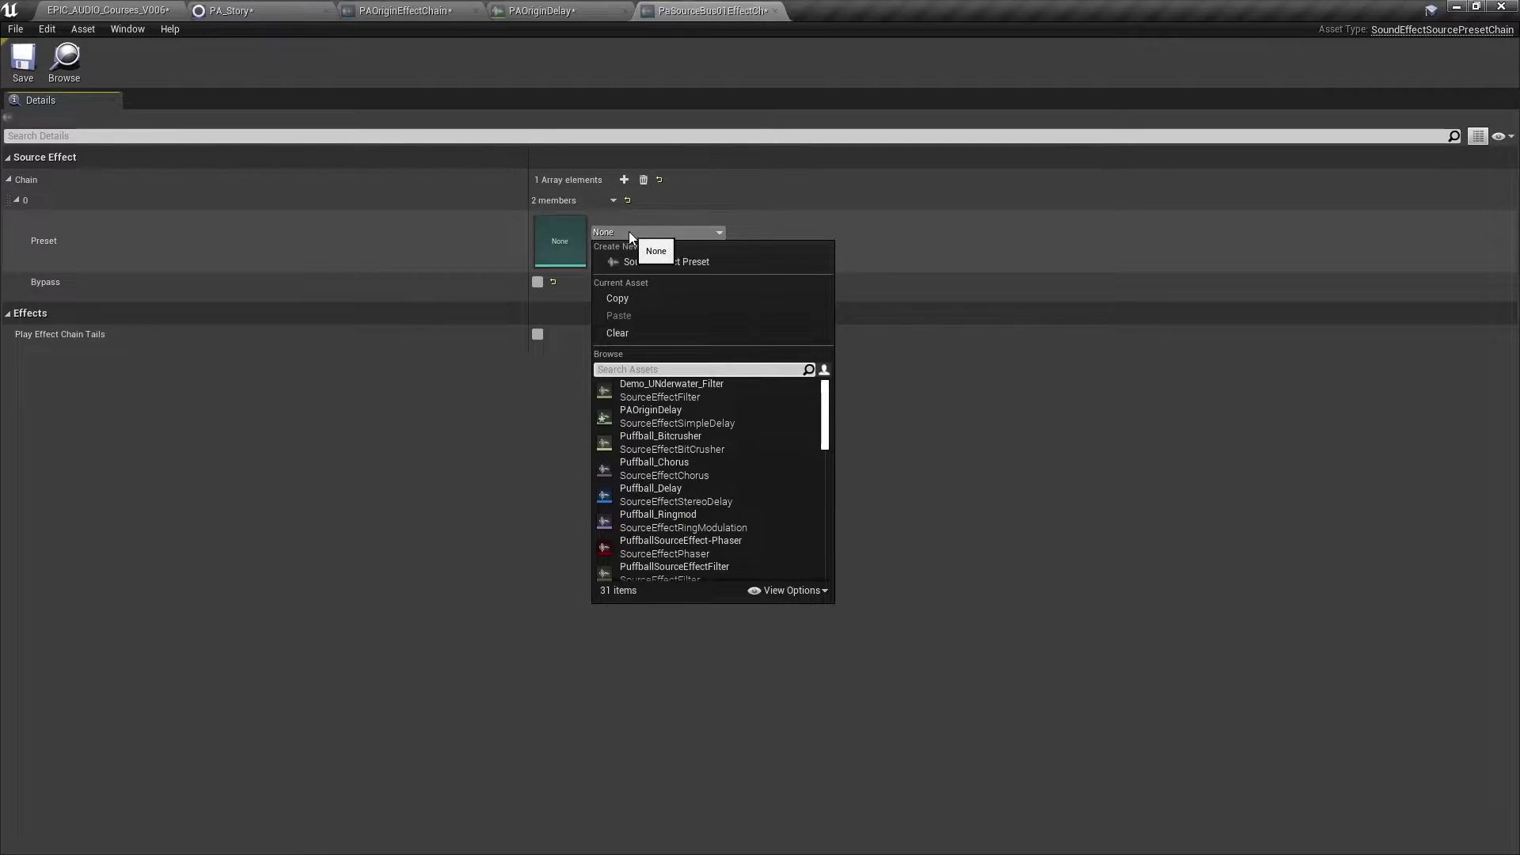
left_click(678, 262)
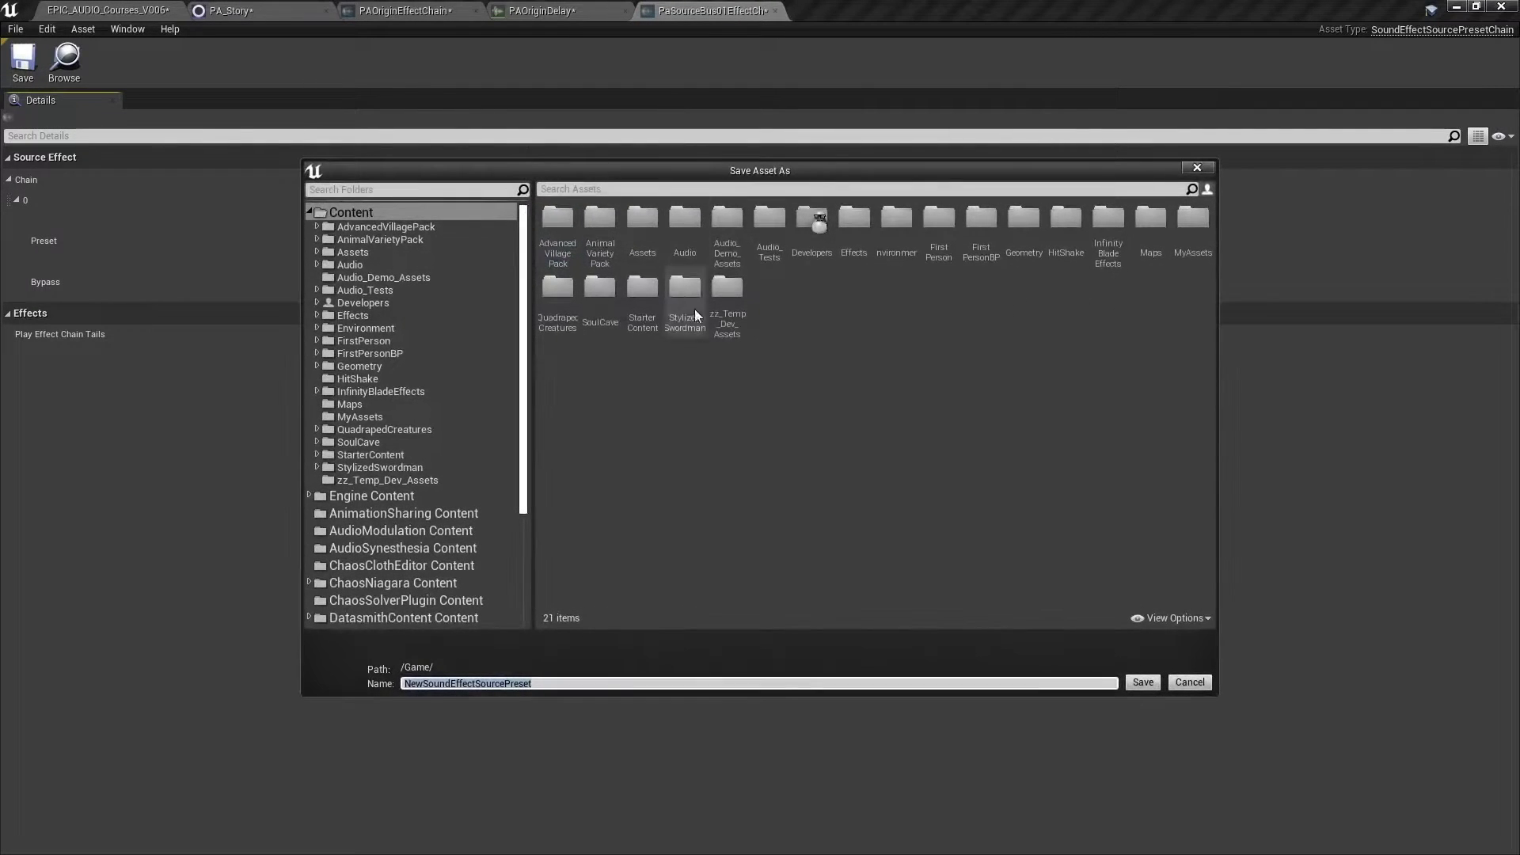
left_click(317, 264)
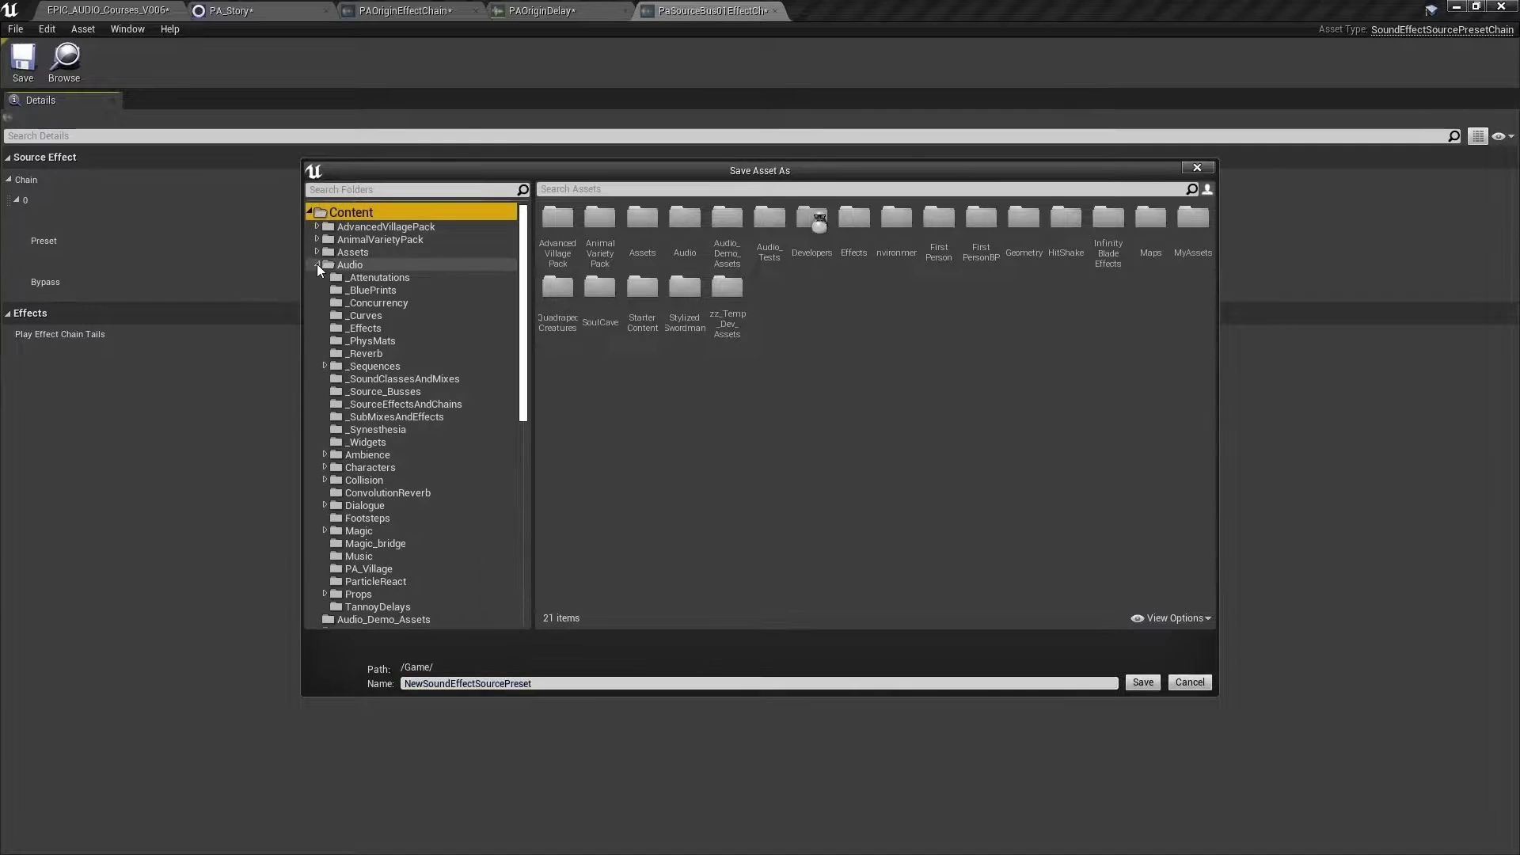
left_click(419, 404)
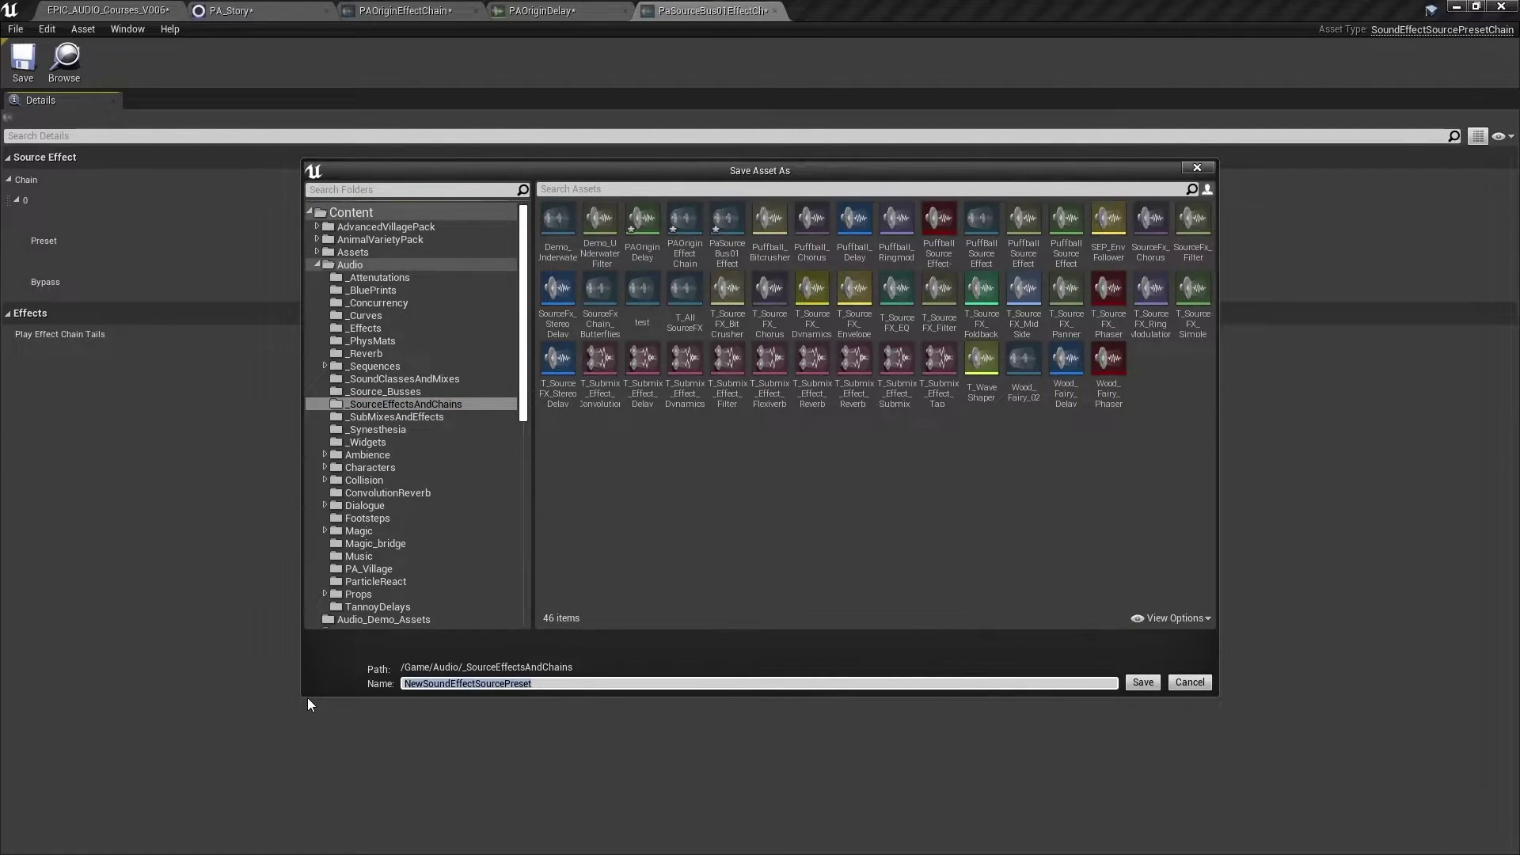
type("PASourceBus01MainDelay")
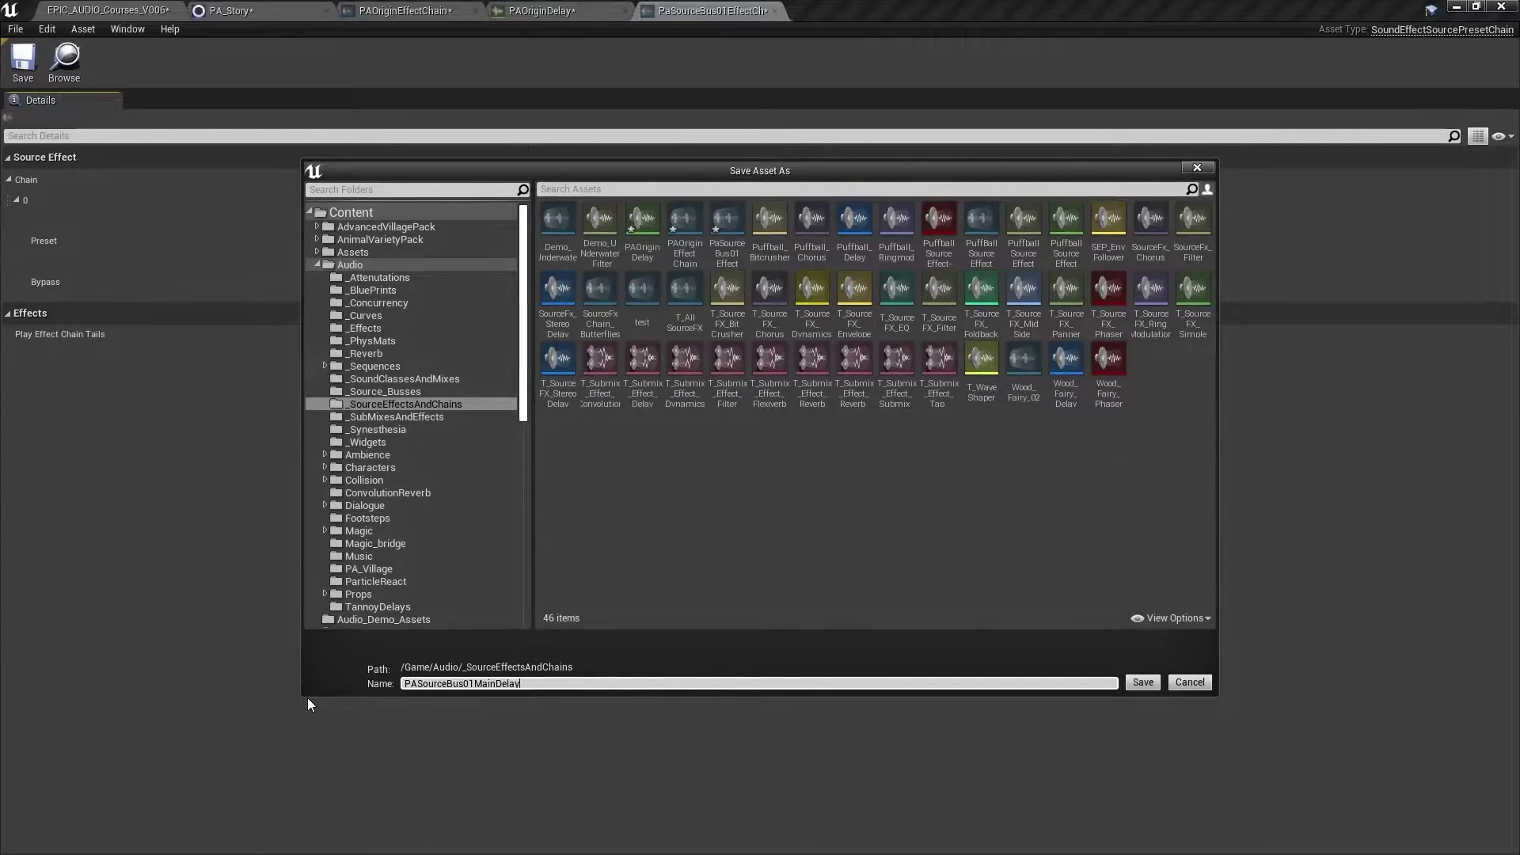
key("Return")
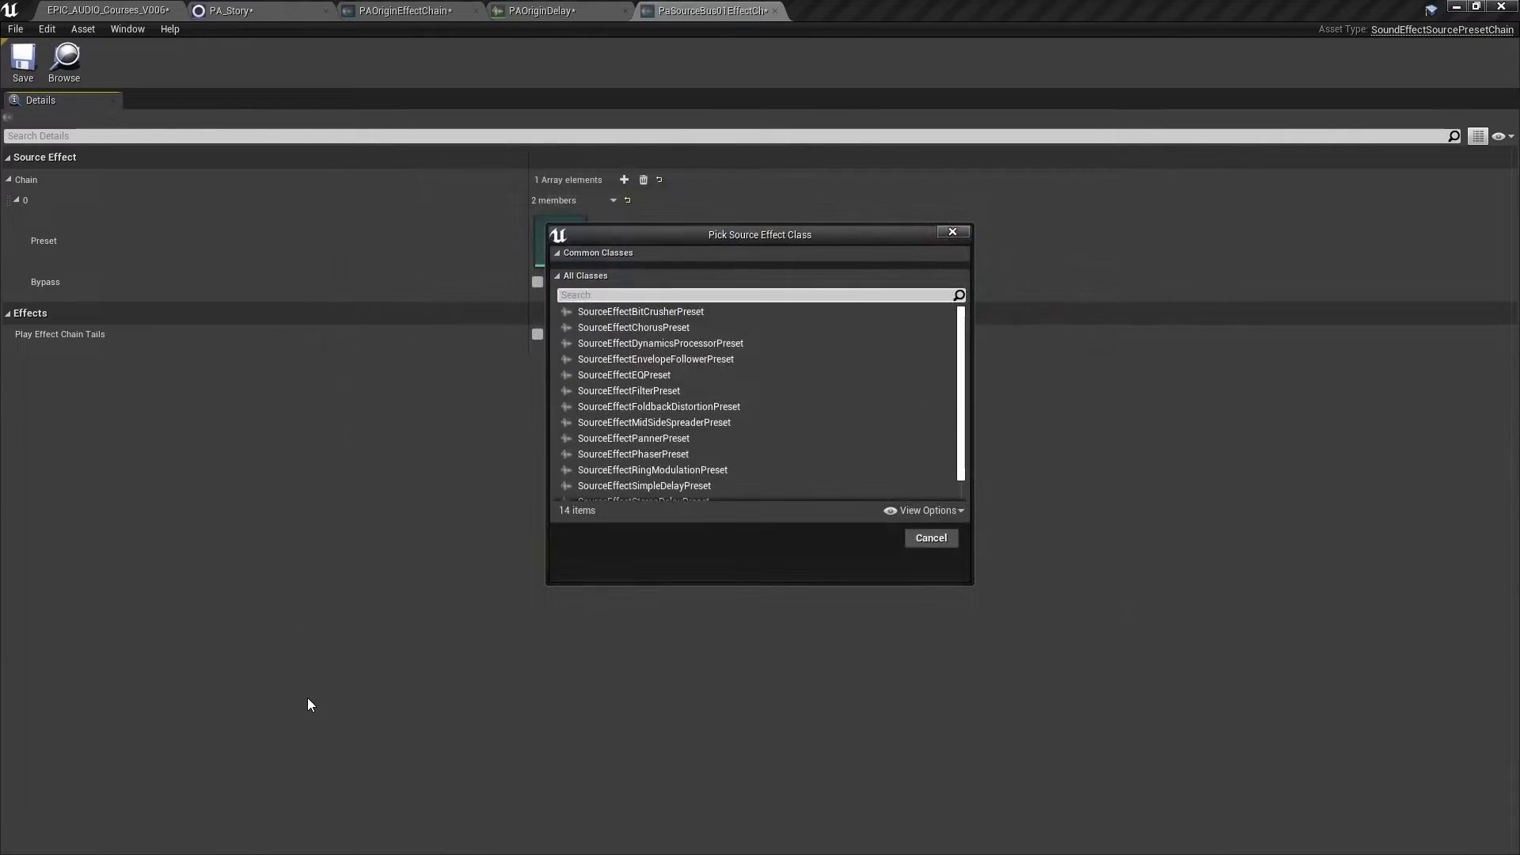
left_click(607, 488)
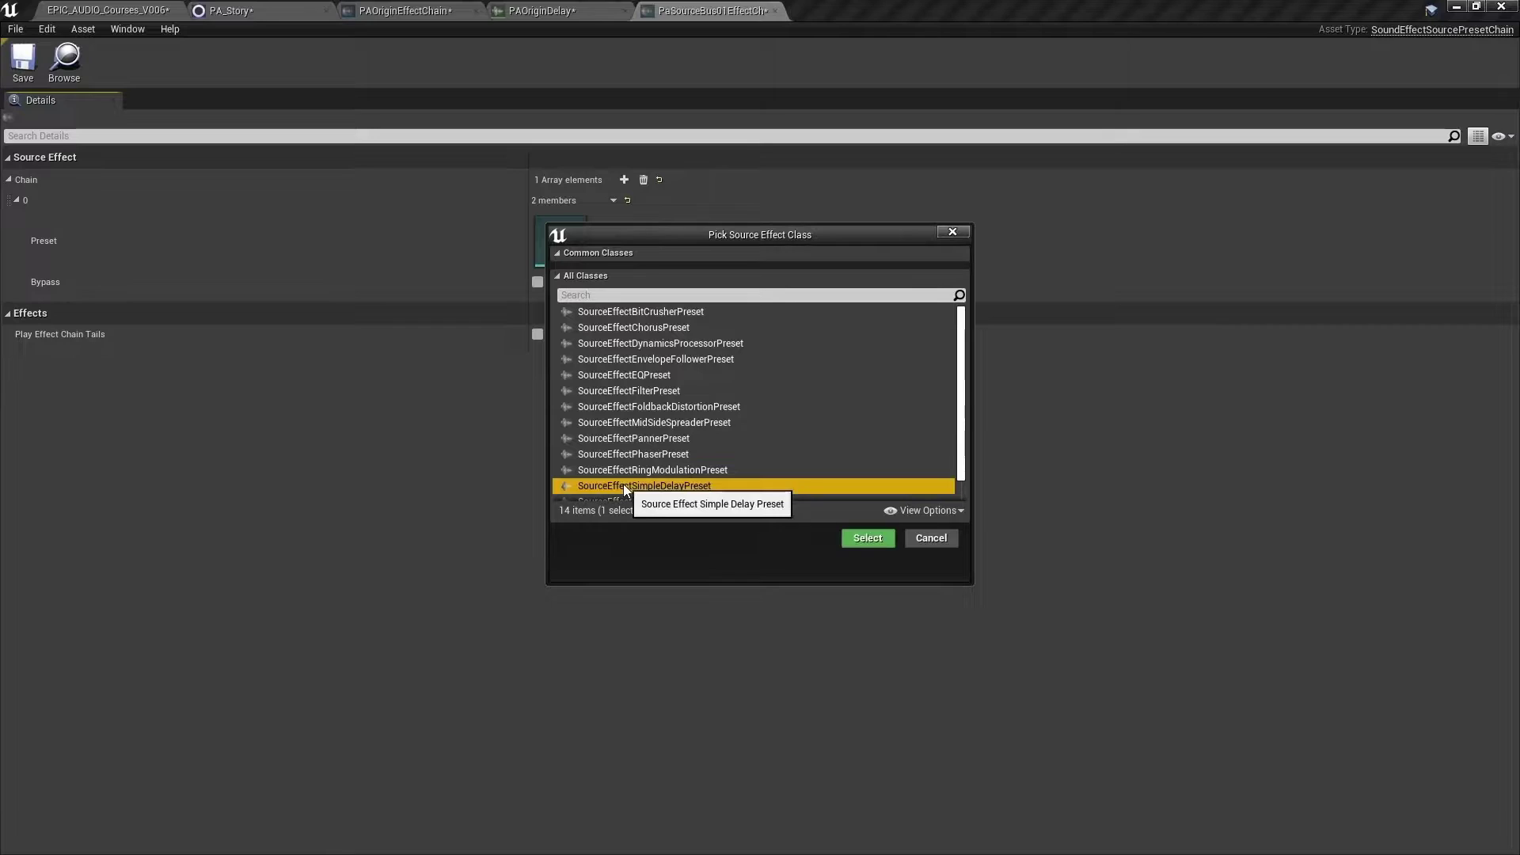
left_click(871, 538)
- Disable Delay Based on Distance in the PASourceBus01MainDelay preset and open its Delay Amount for editing
double_click(560, 241)
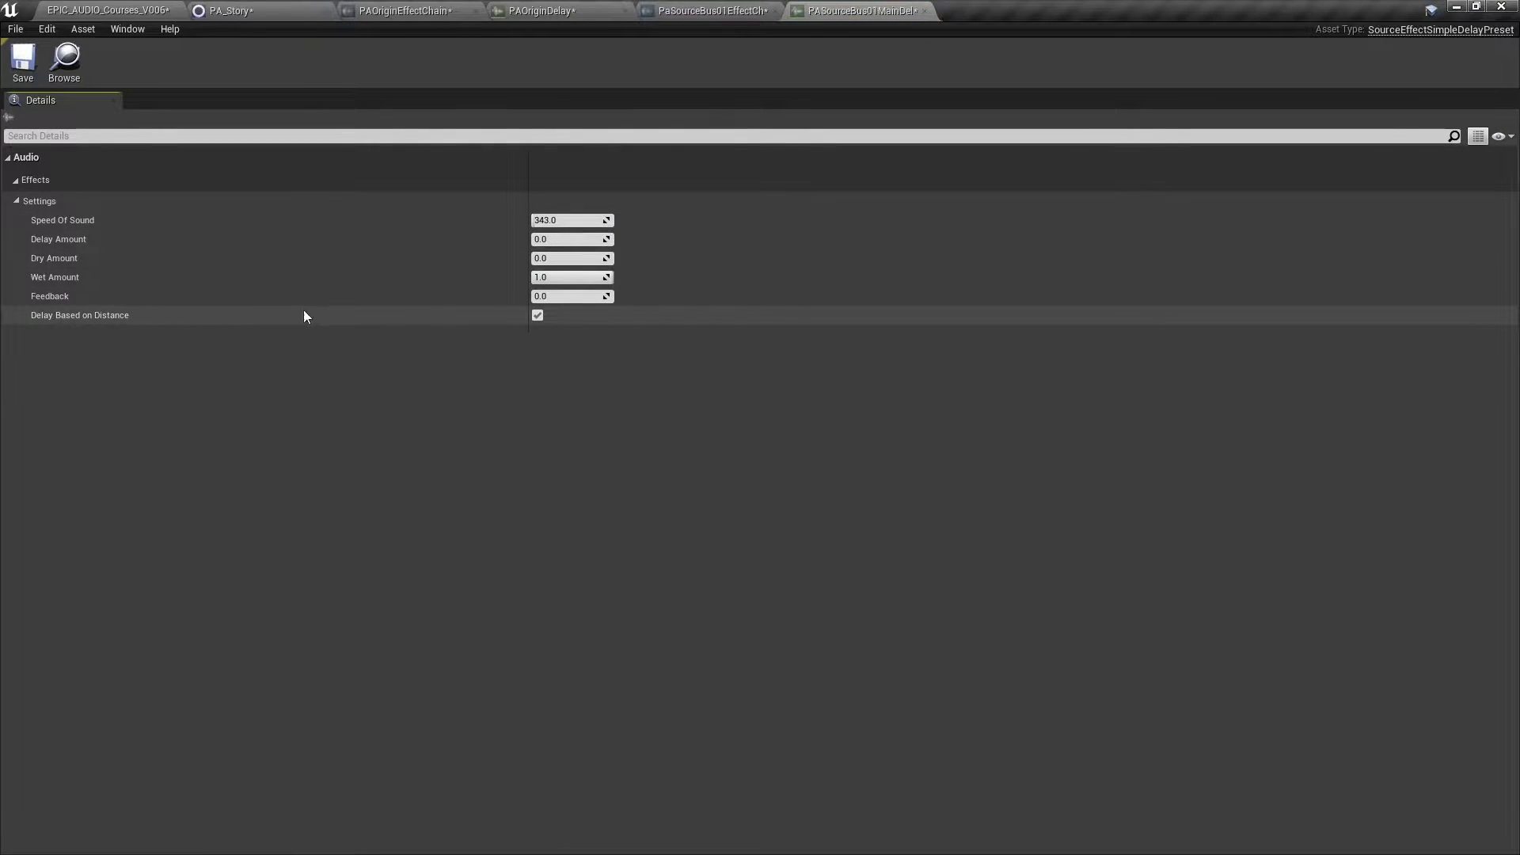
left_click(538, 316)
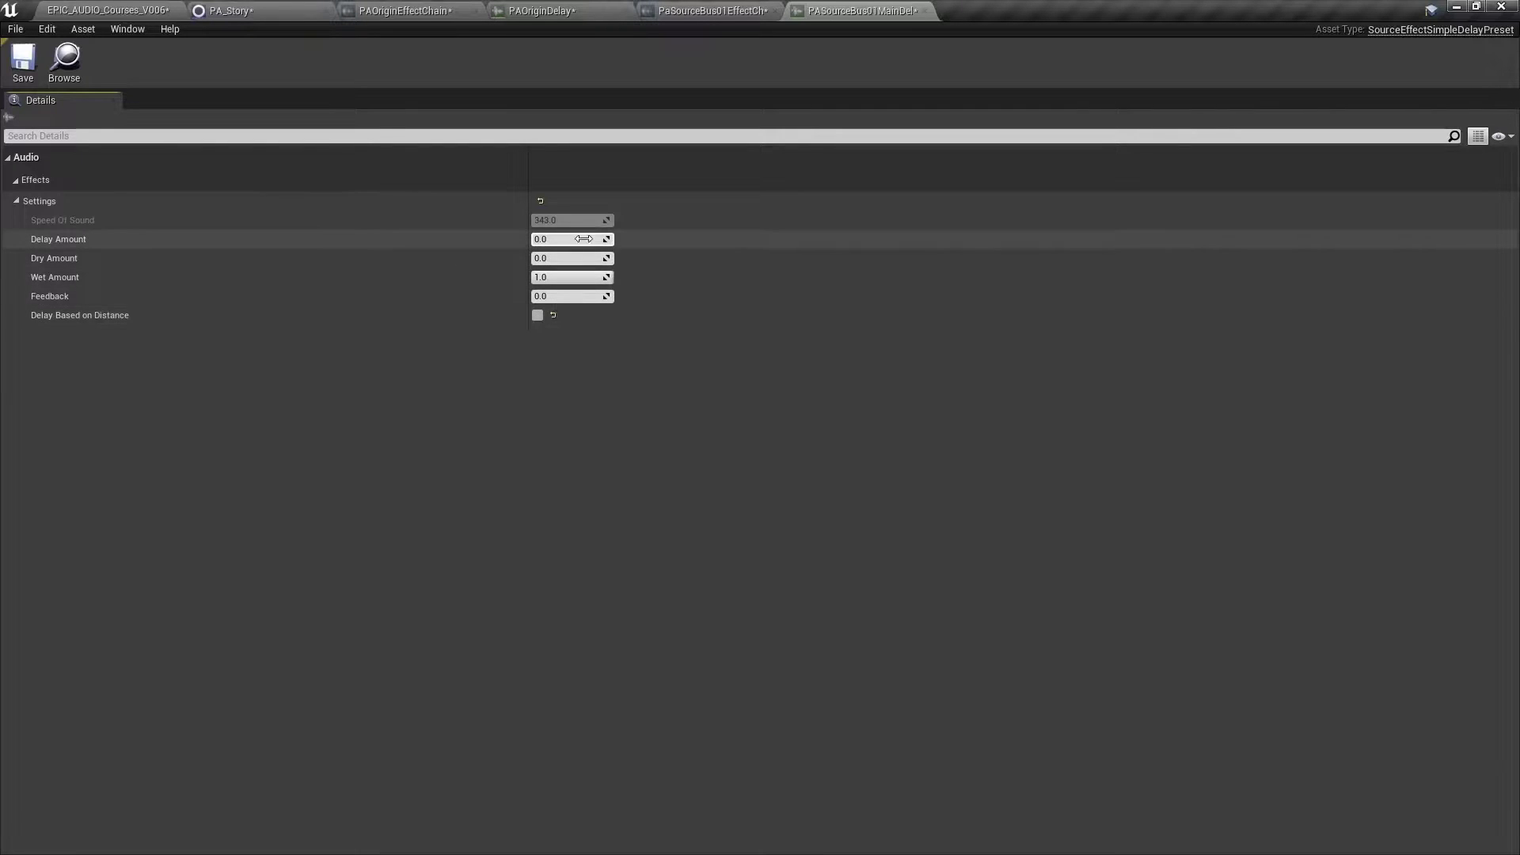
left_click(579, 239)
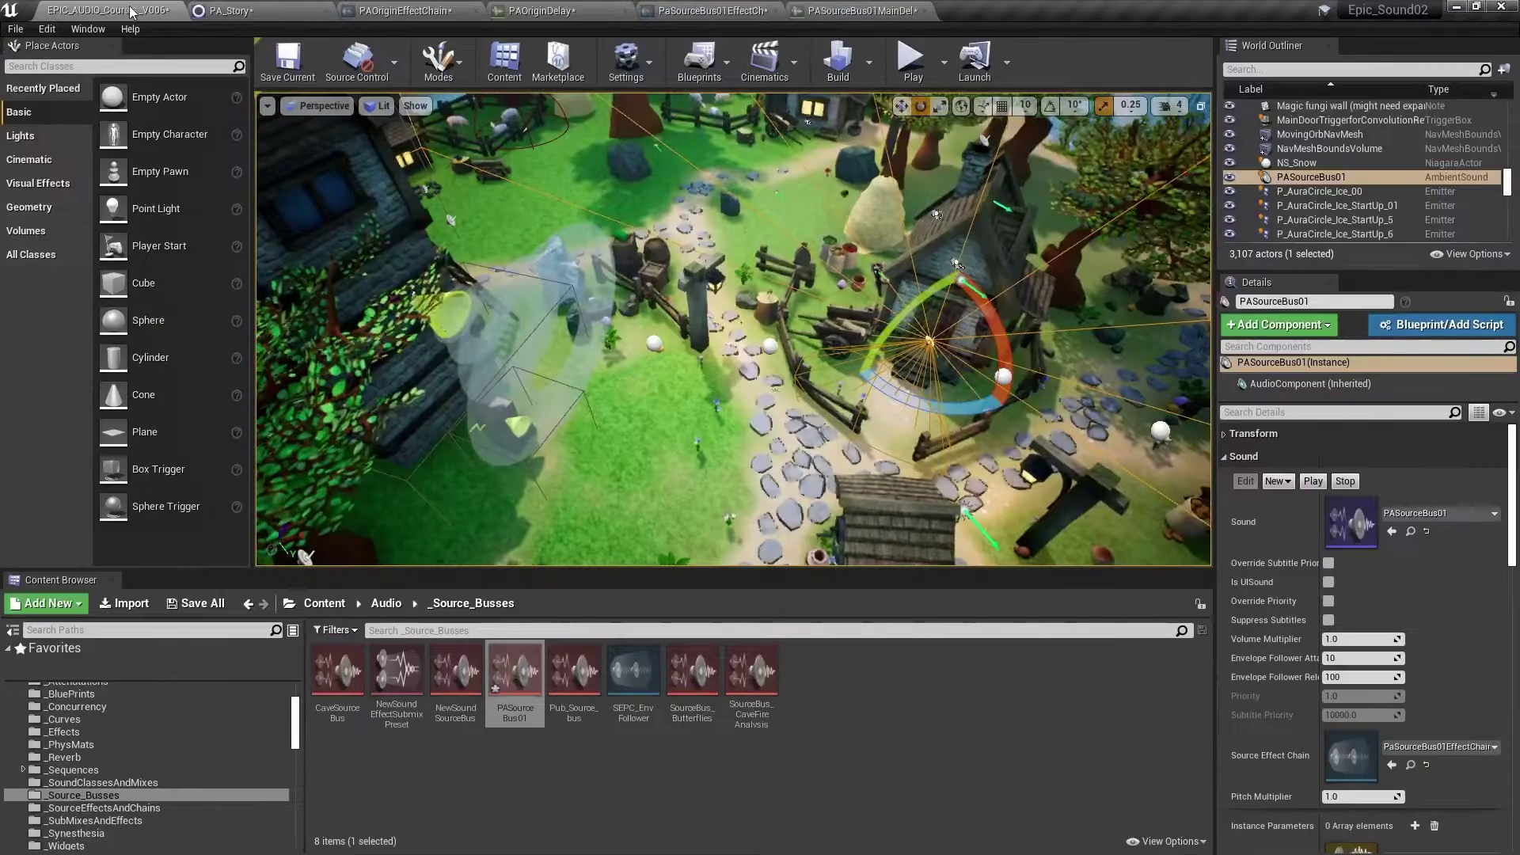
- Enable Output to Bus Only on the PA_Story sound wave
left_click(151, 11)
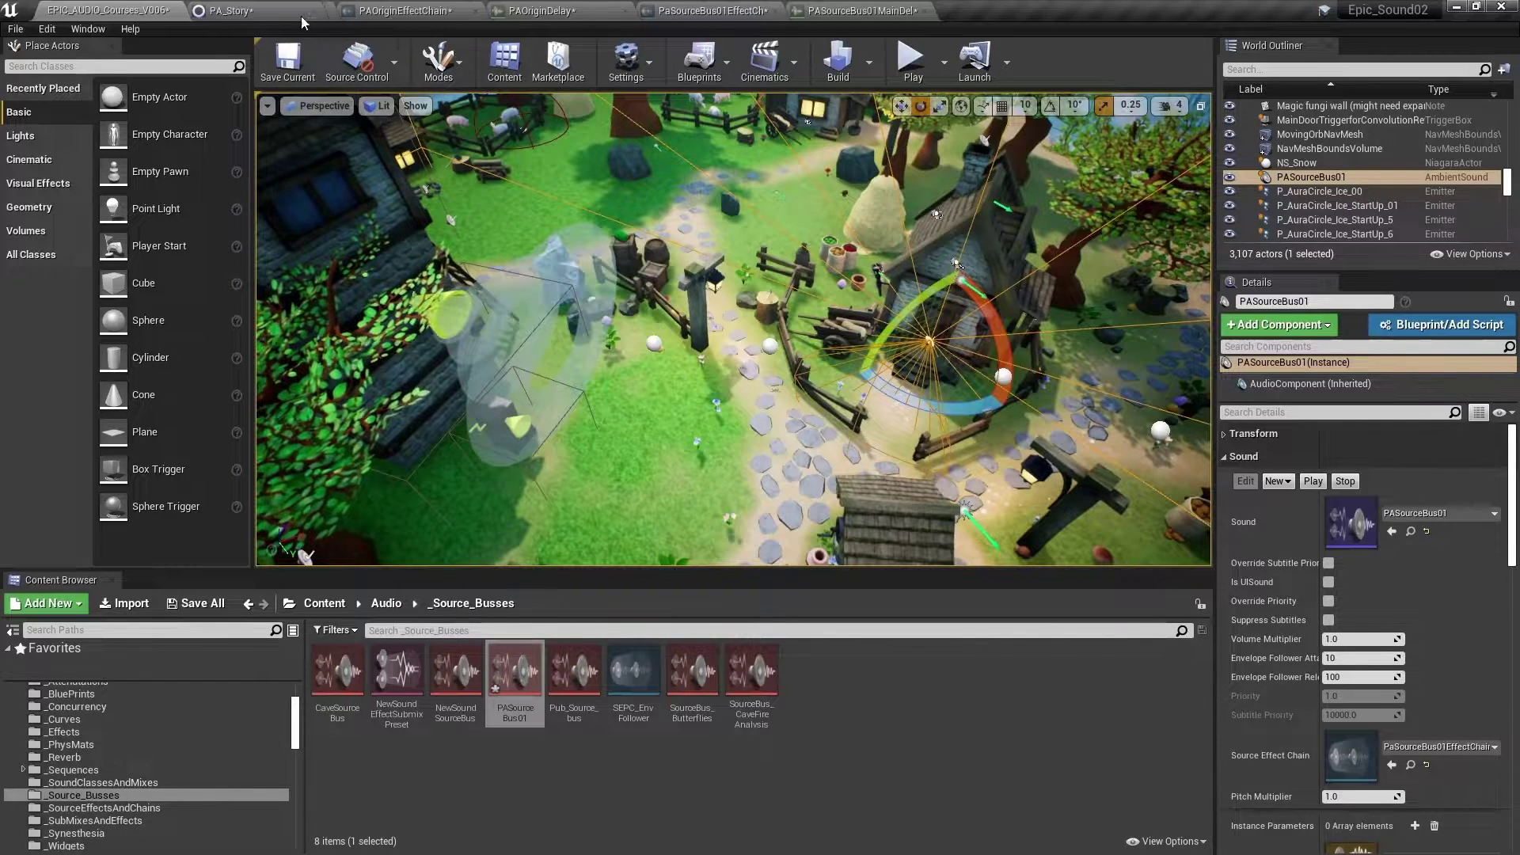
left_click(261, 10)
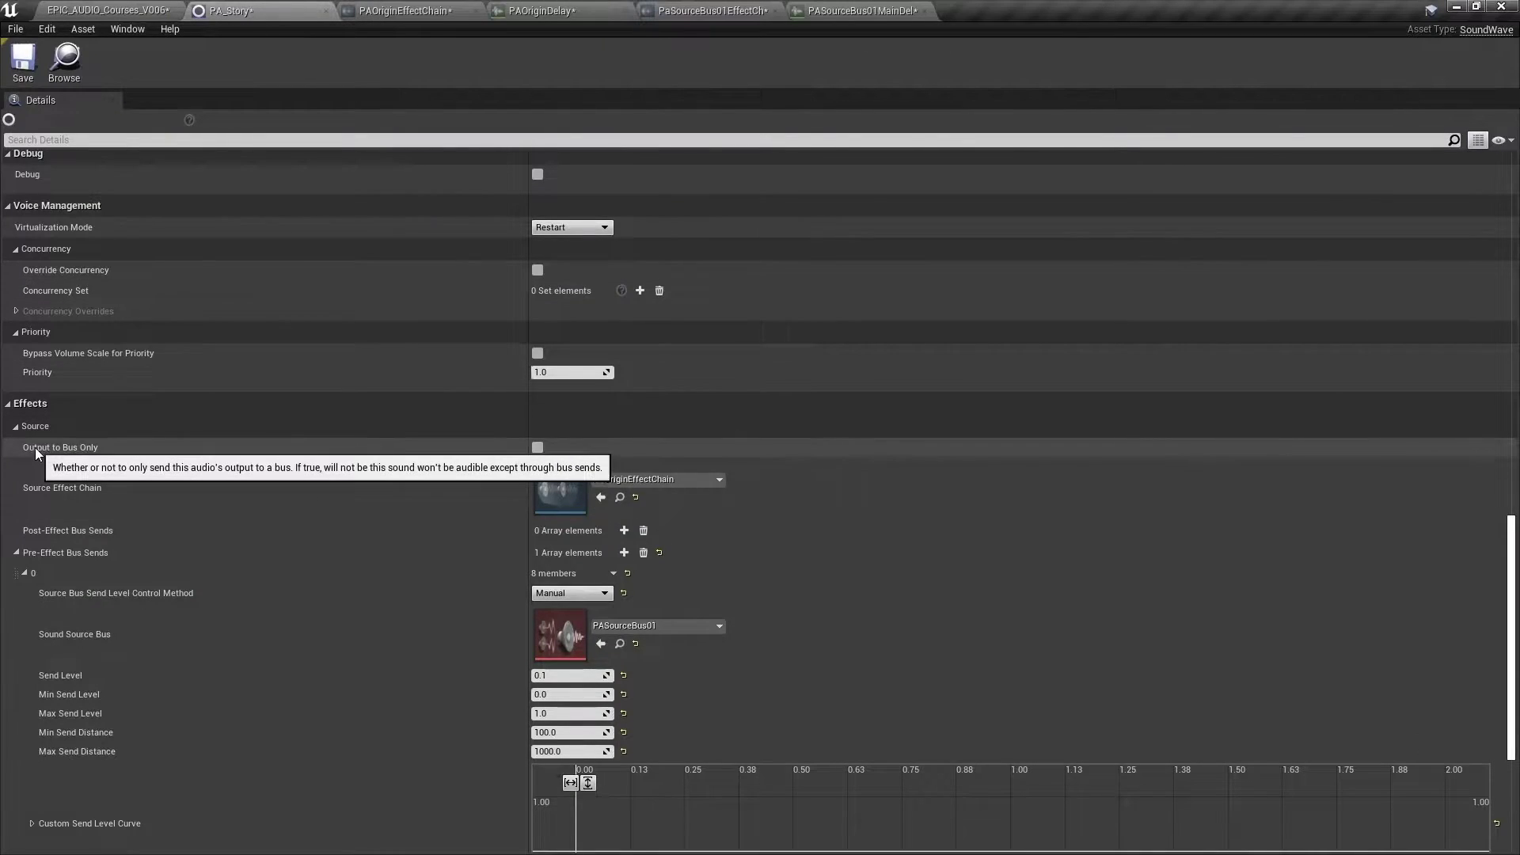
left_click(538, 448)
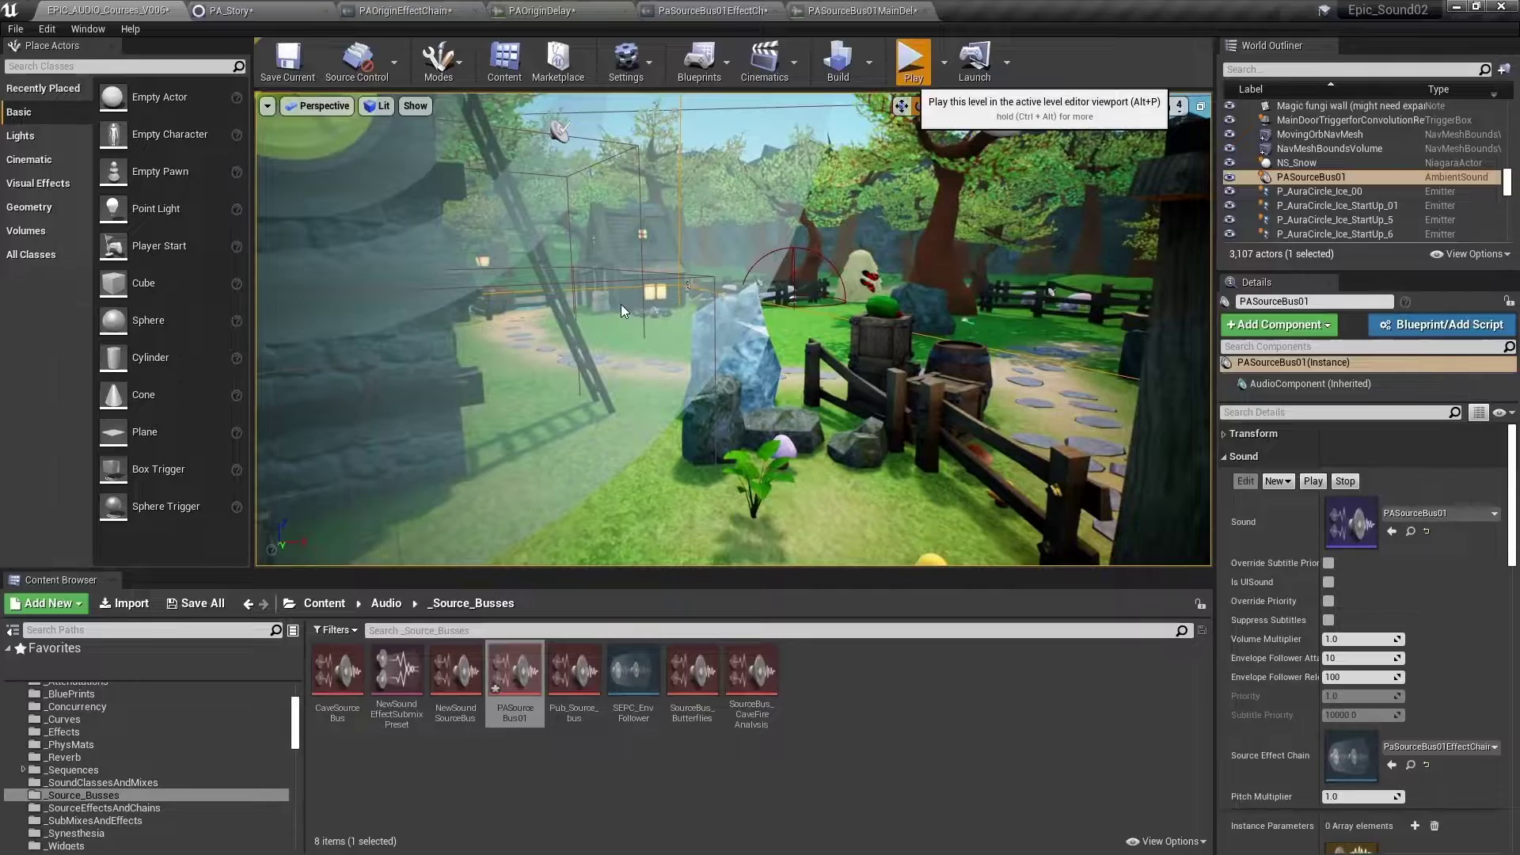
- Play-test the level from the tower into the village to hear PA_Story through its bus send alone
key("alt+p")
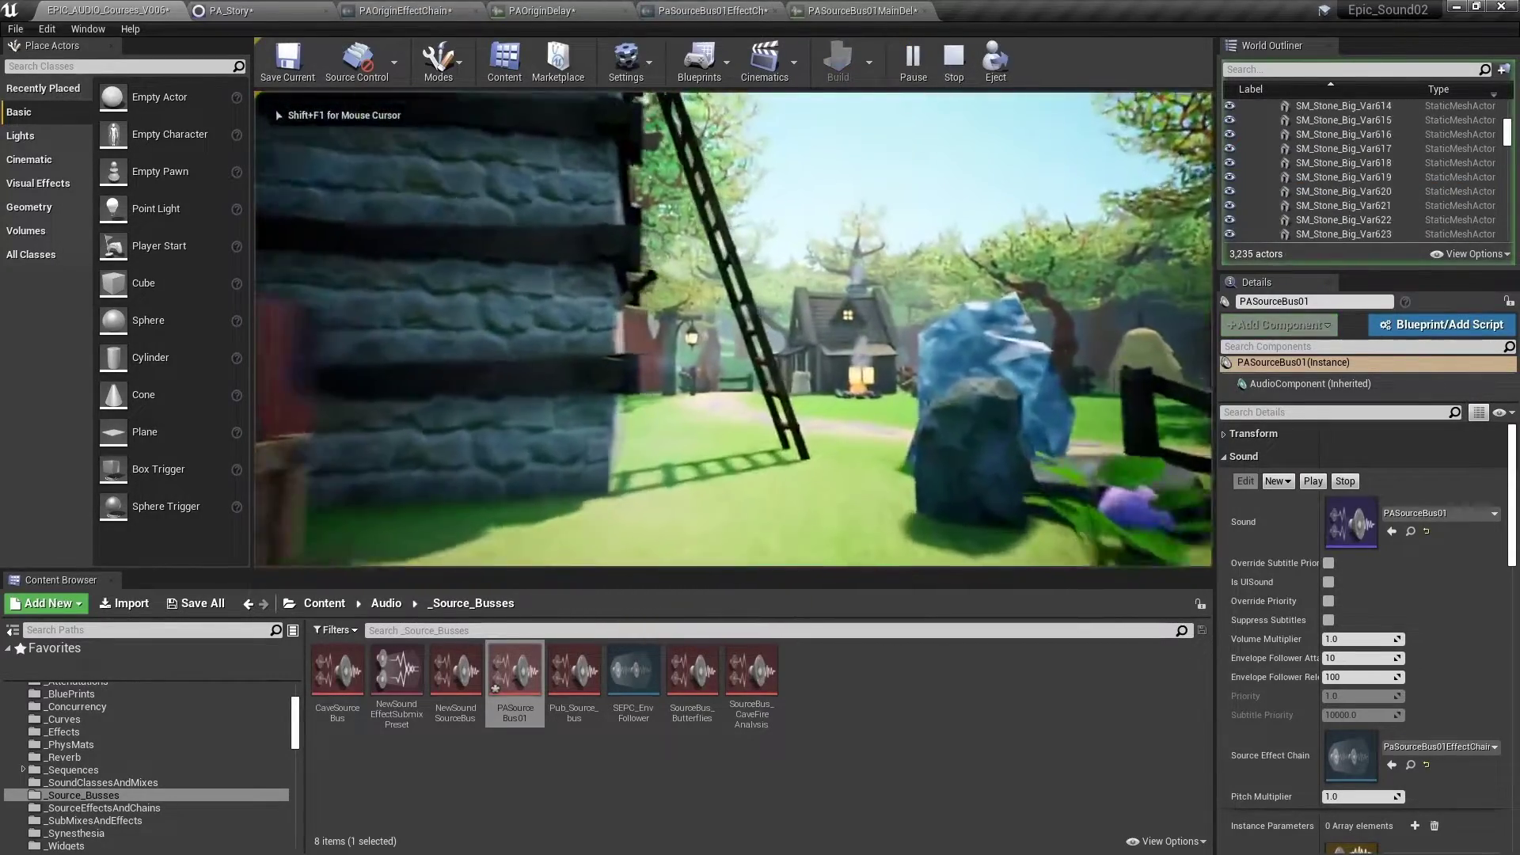
key("w")
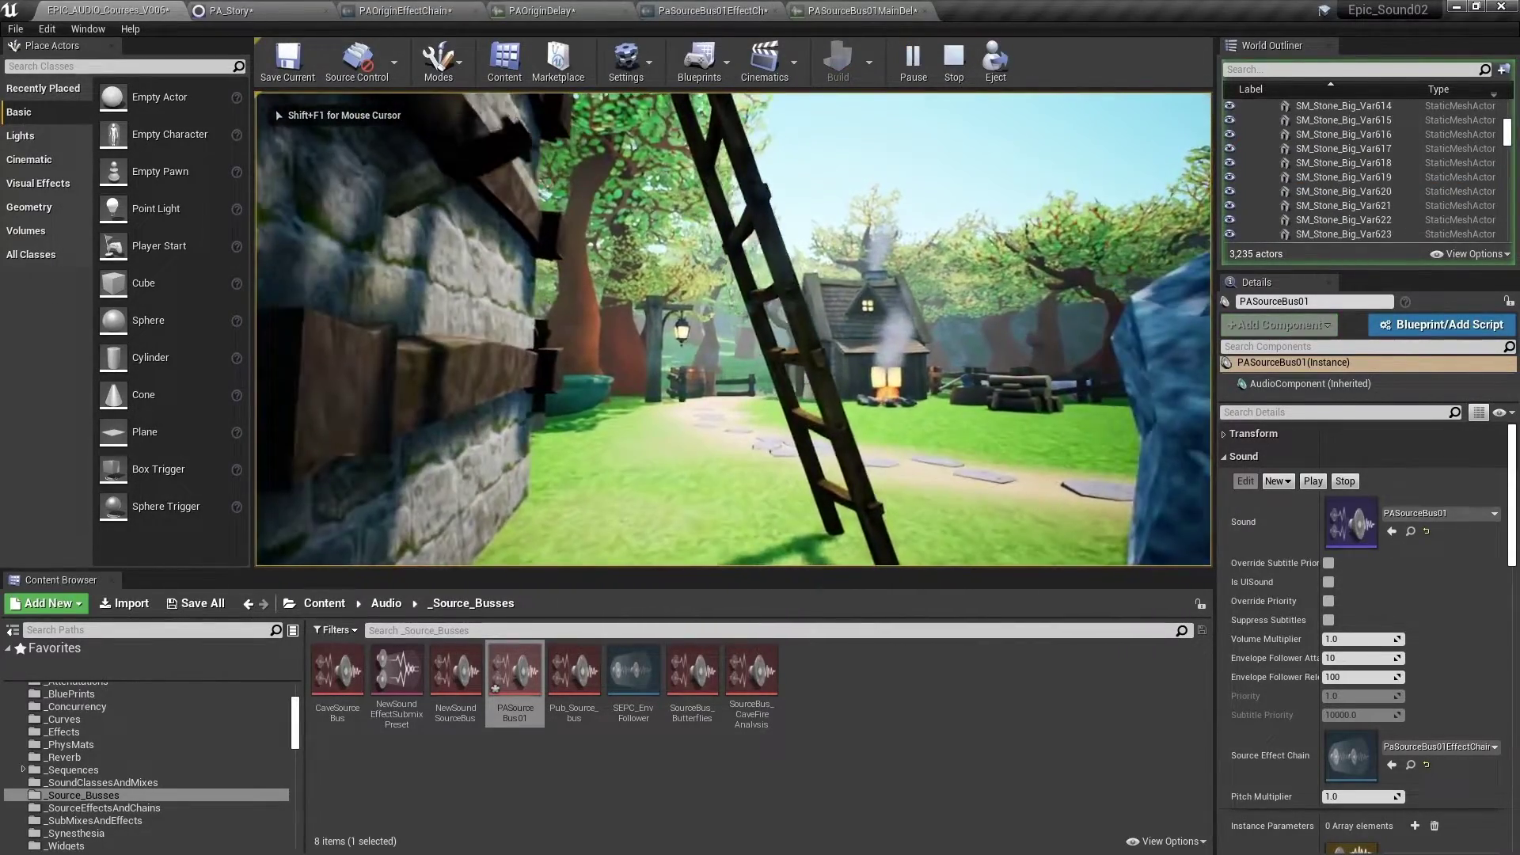
key("s")
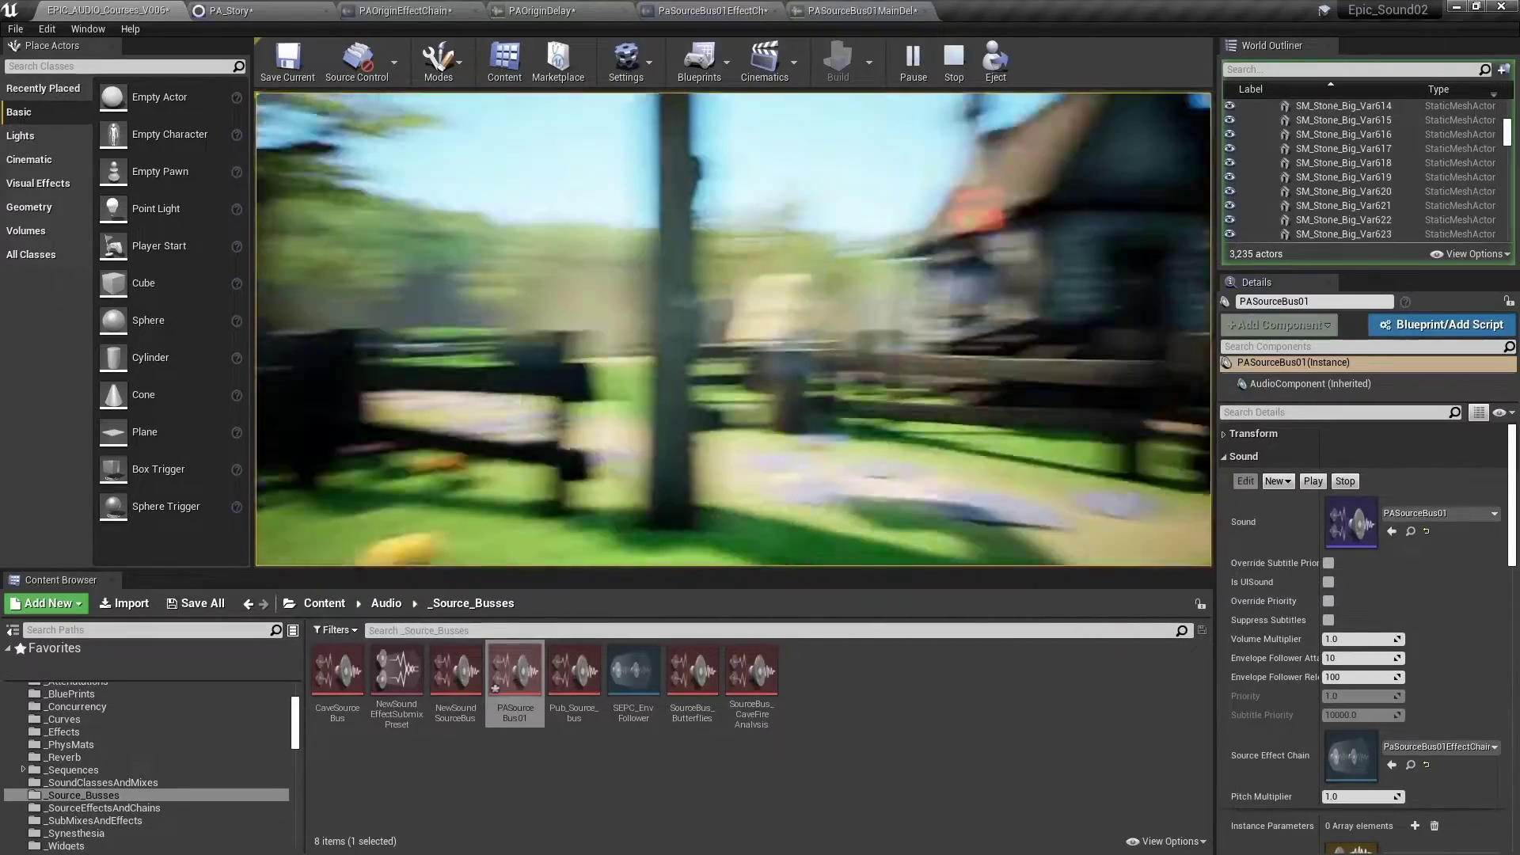
key("w")
key("w")
key("w")
key("w")
key("Escape")
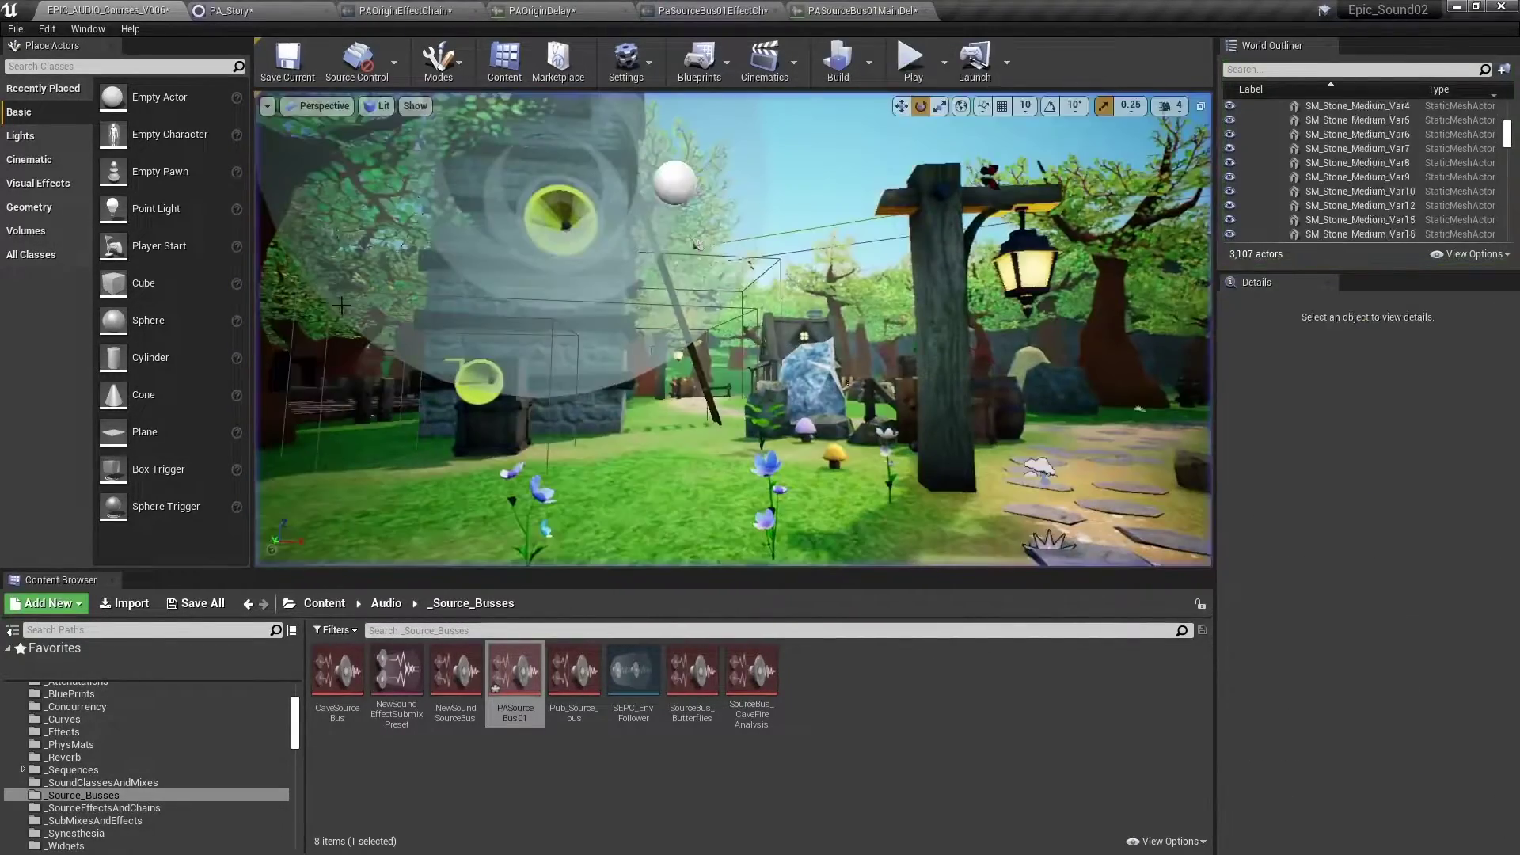
- Add another pre-effect bus send to the PA_Story sound wave
left_click(238, 11)
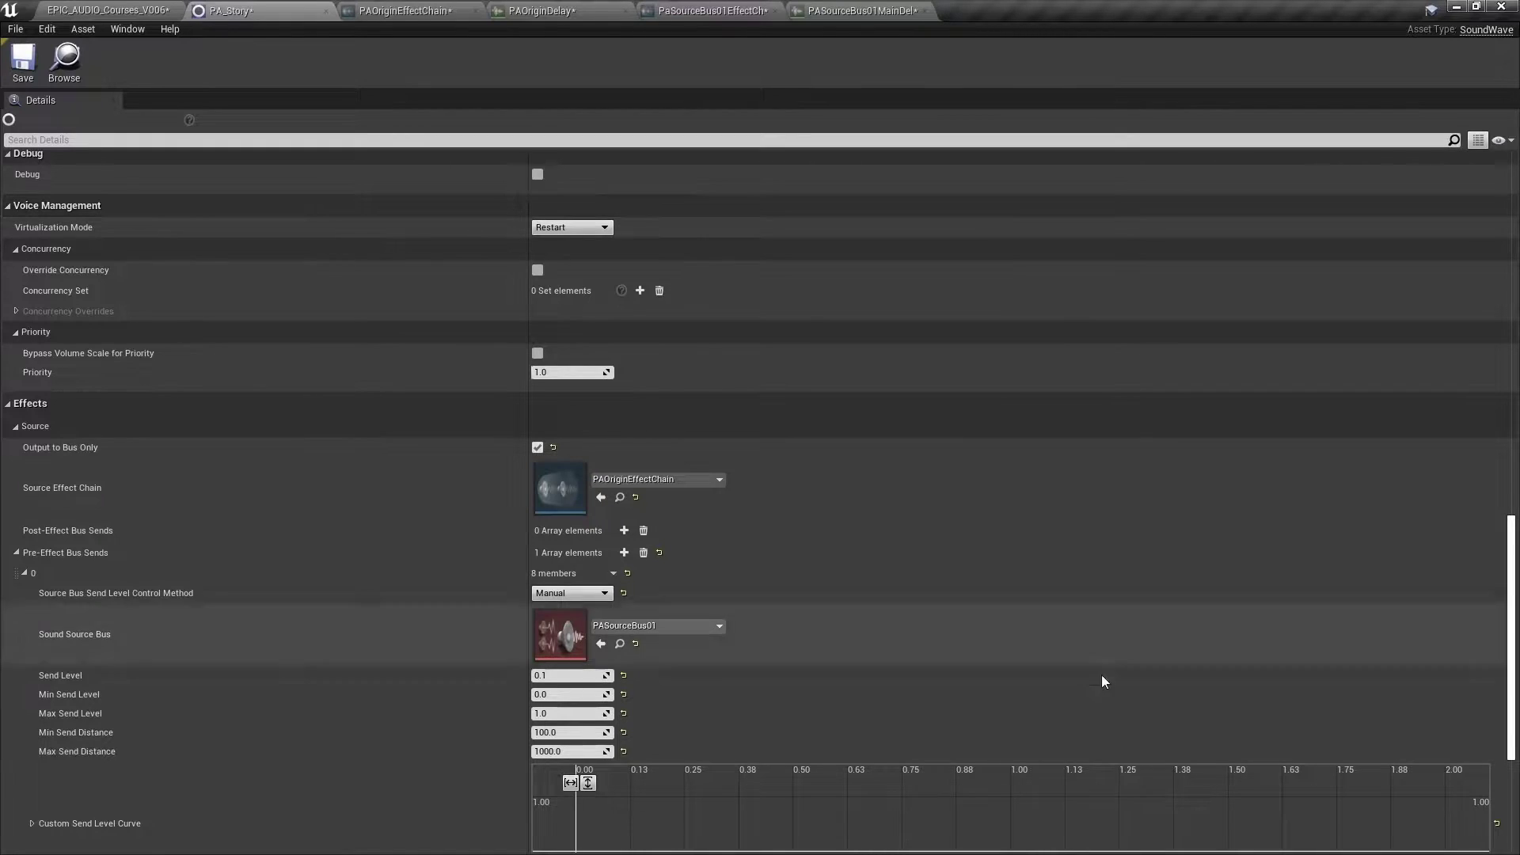
left_click(624, 554)
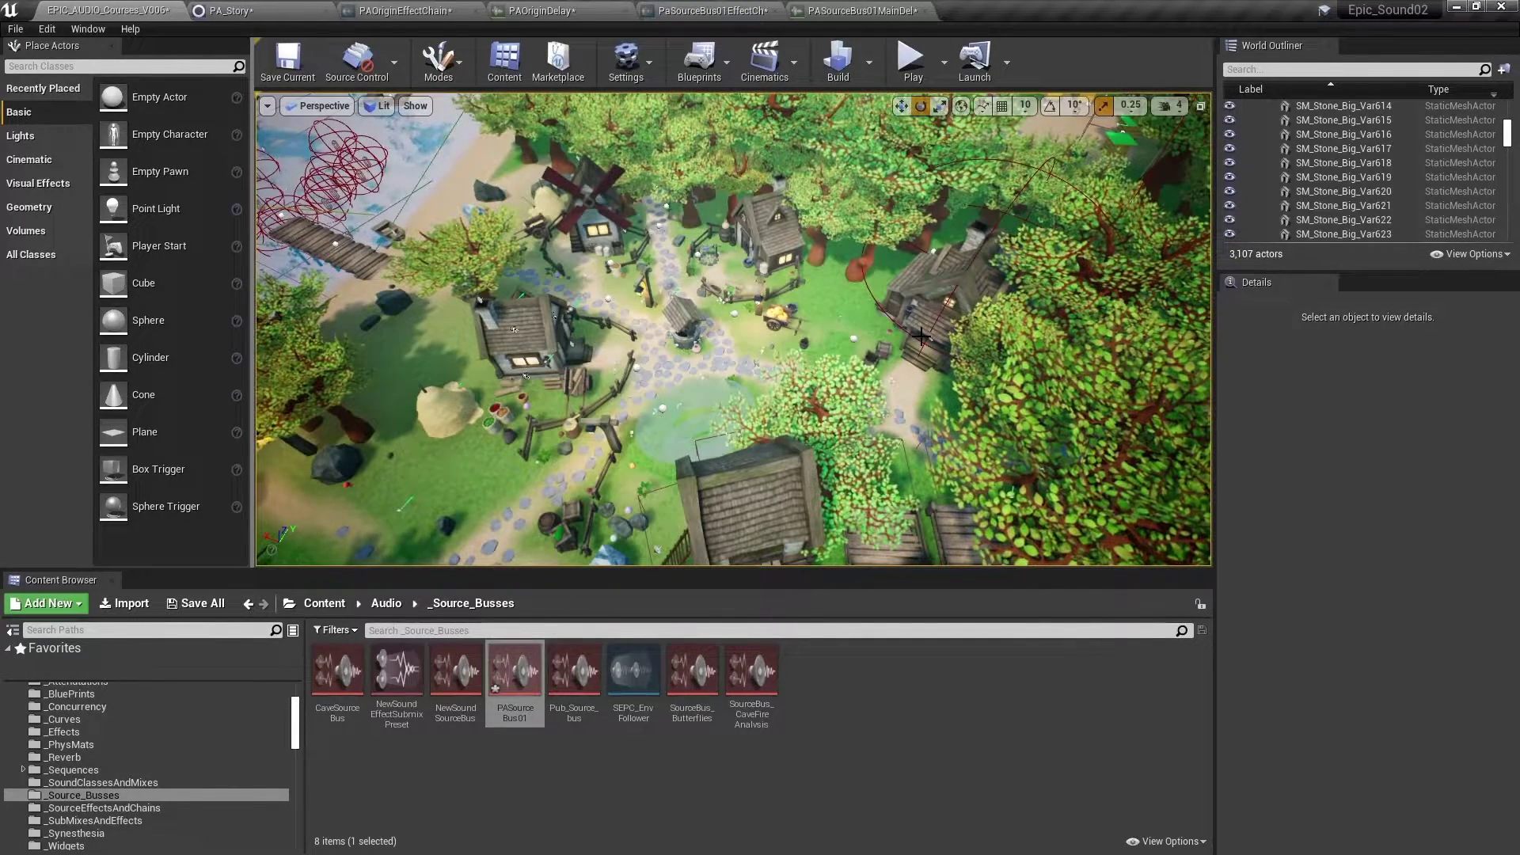
- Duplicate the PASourceBus01 source bus within the _Source_Busses folder, keeping the suggested name
left_click(521, 649)
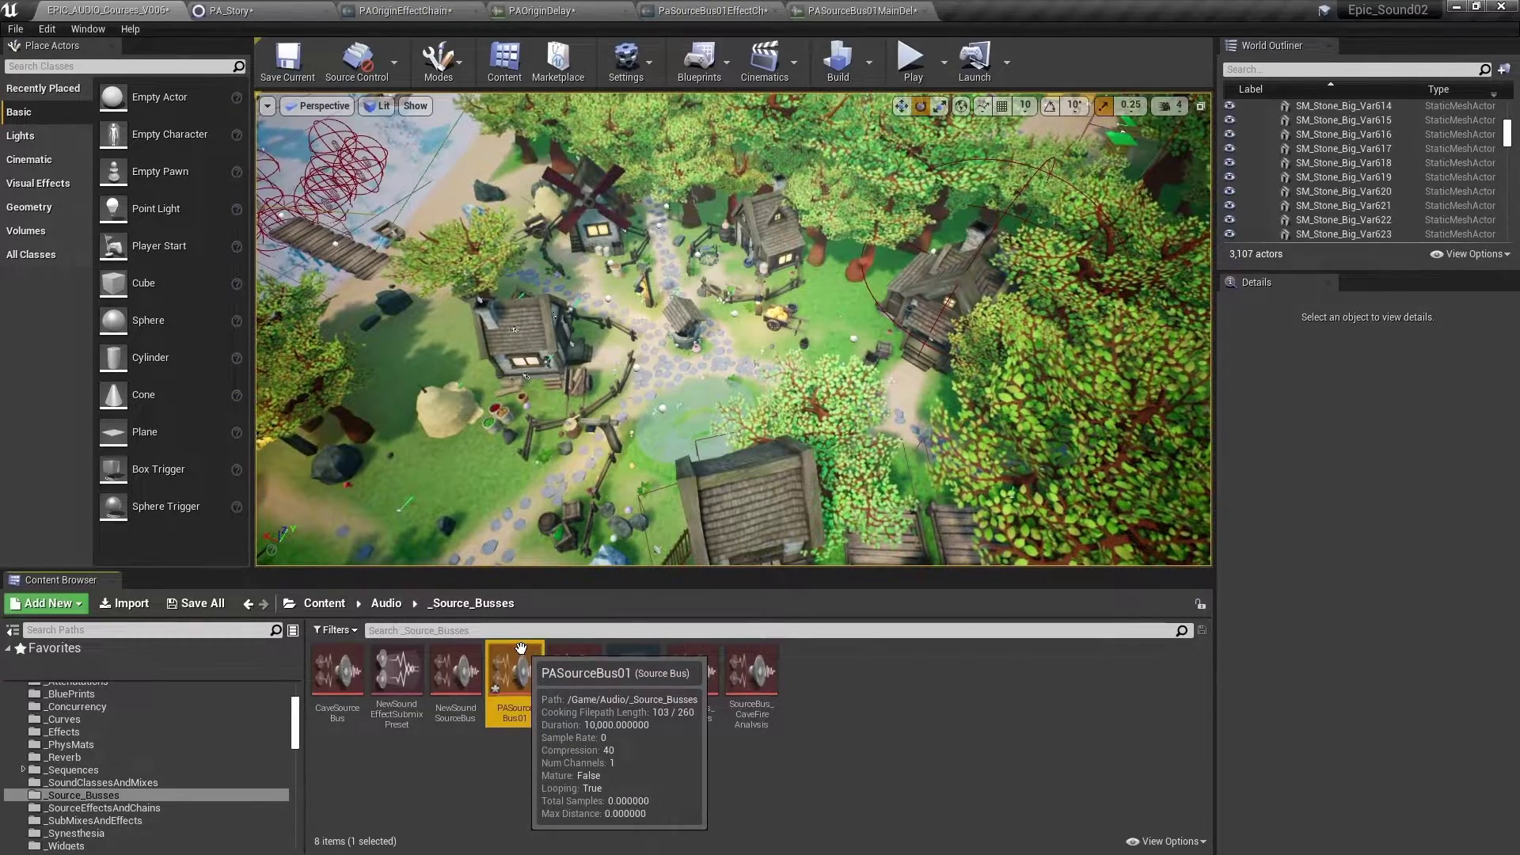
key("ctrl+w")
key("Return")
key("ctrl+w")
key("Escape")
left_click(651, 663)
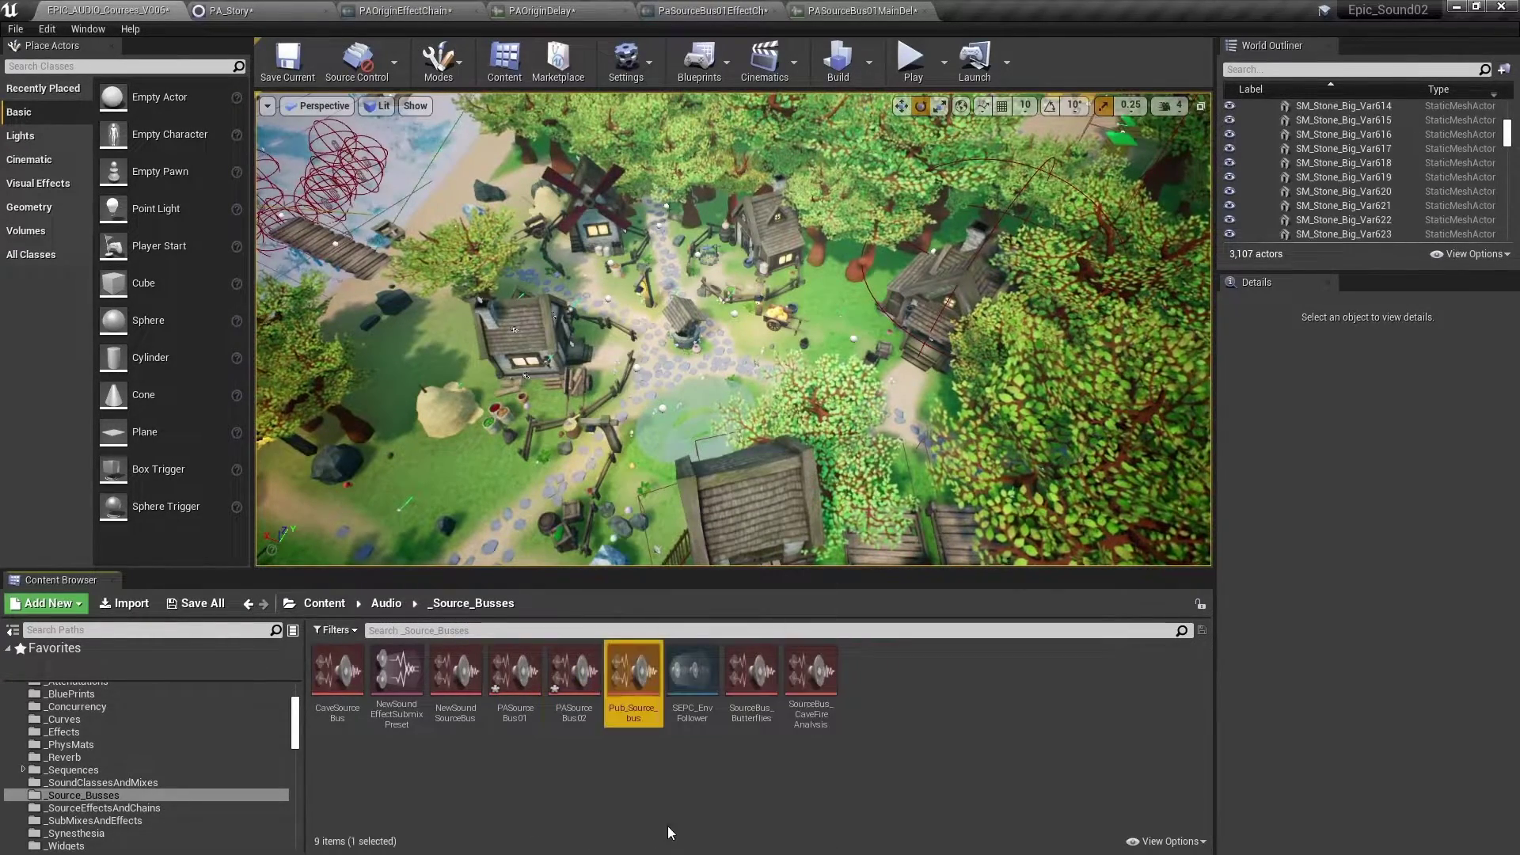
- Duplicate the PA source bus twice more in the _Source_Busses folder to get PASourceBus03 and PASourceBus04
left_click(871, 679)
key("ctrl+w")
left_click(1034, 700)
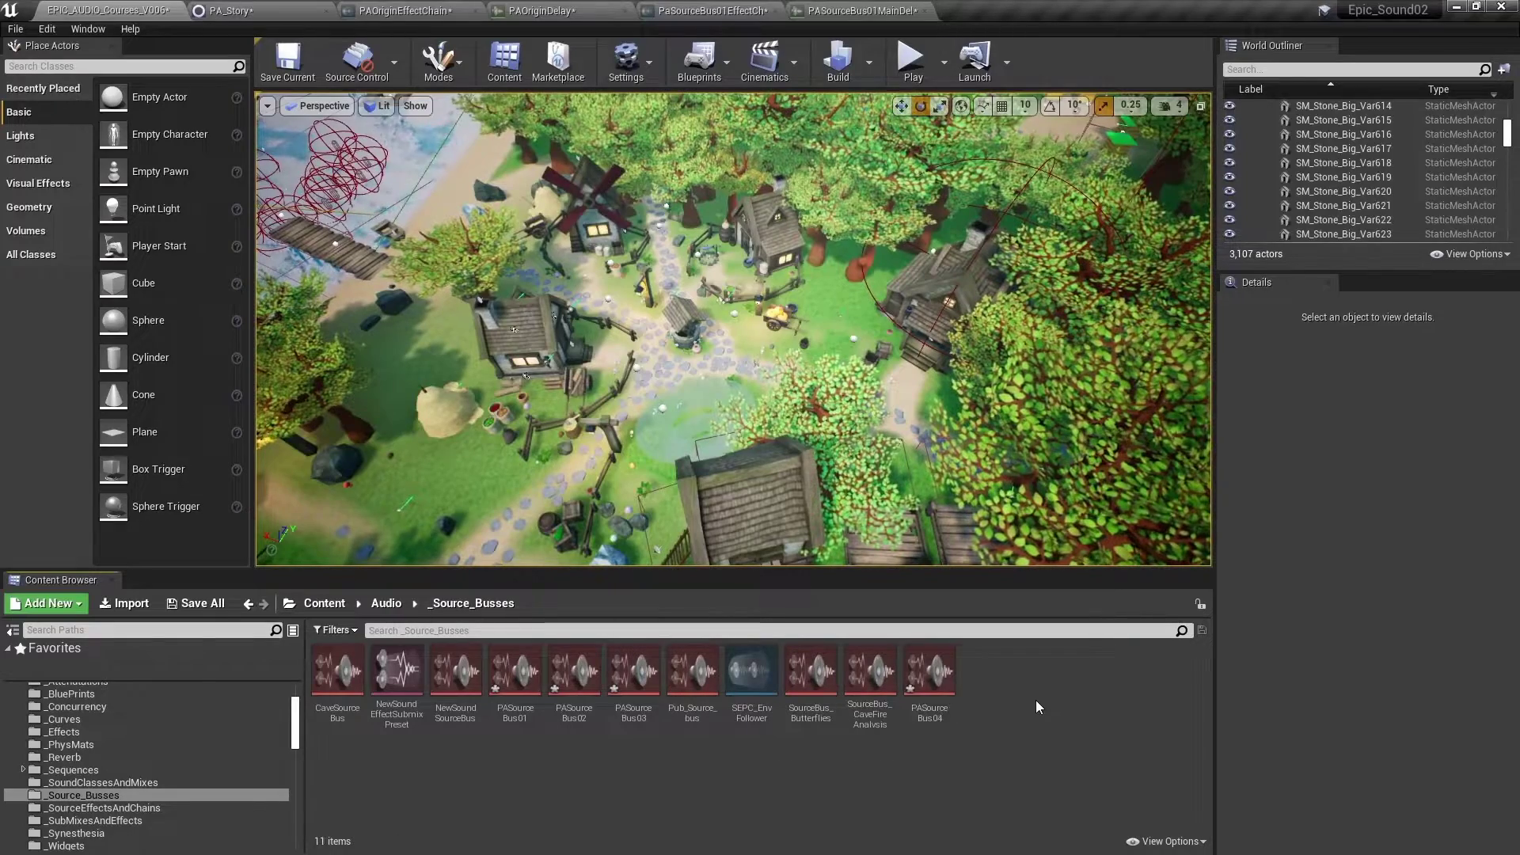
- Place PASourceBus02 by the windmill, PASourceBus03 by the neighbouring house and PASourceBus04 at the cottage steps on the village's far side
left_click_drag(574, 671, 660, 202)
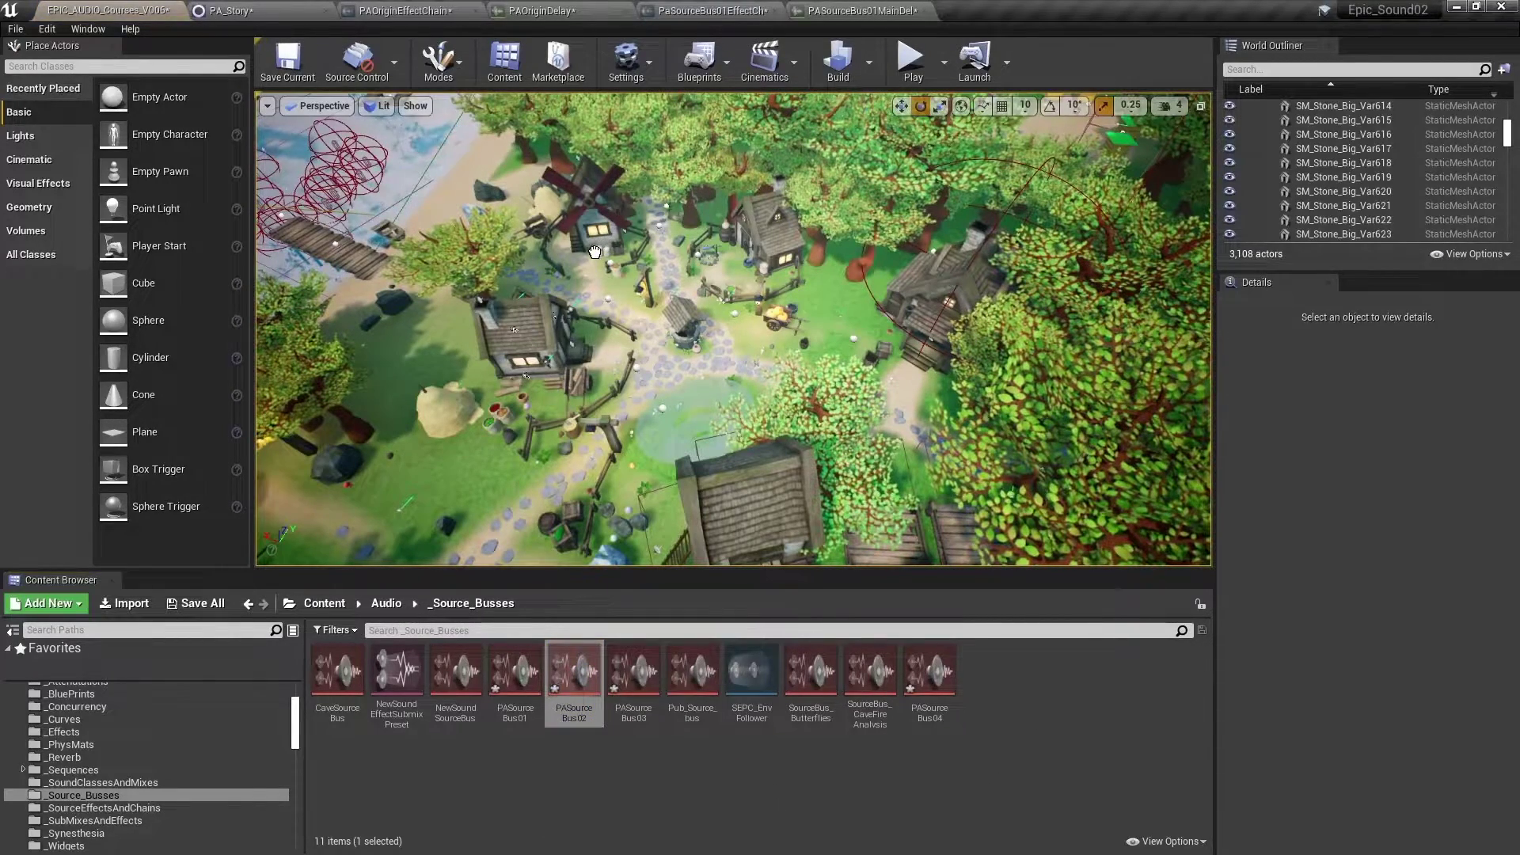
left_click_drag(598, 249, 595, 229)
key("w")
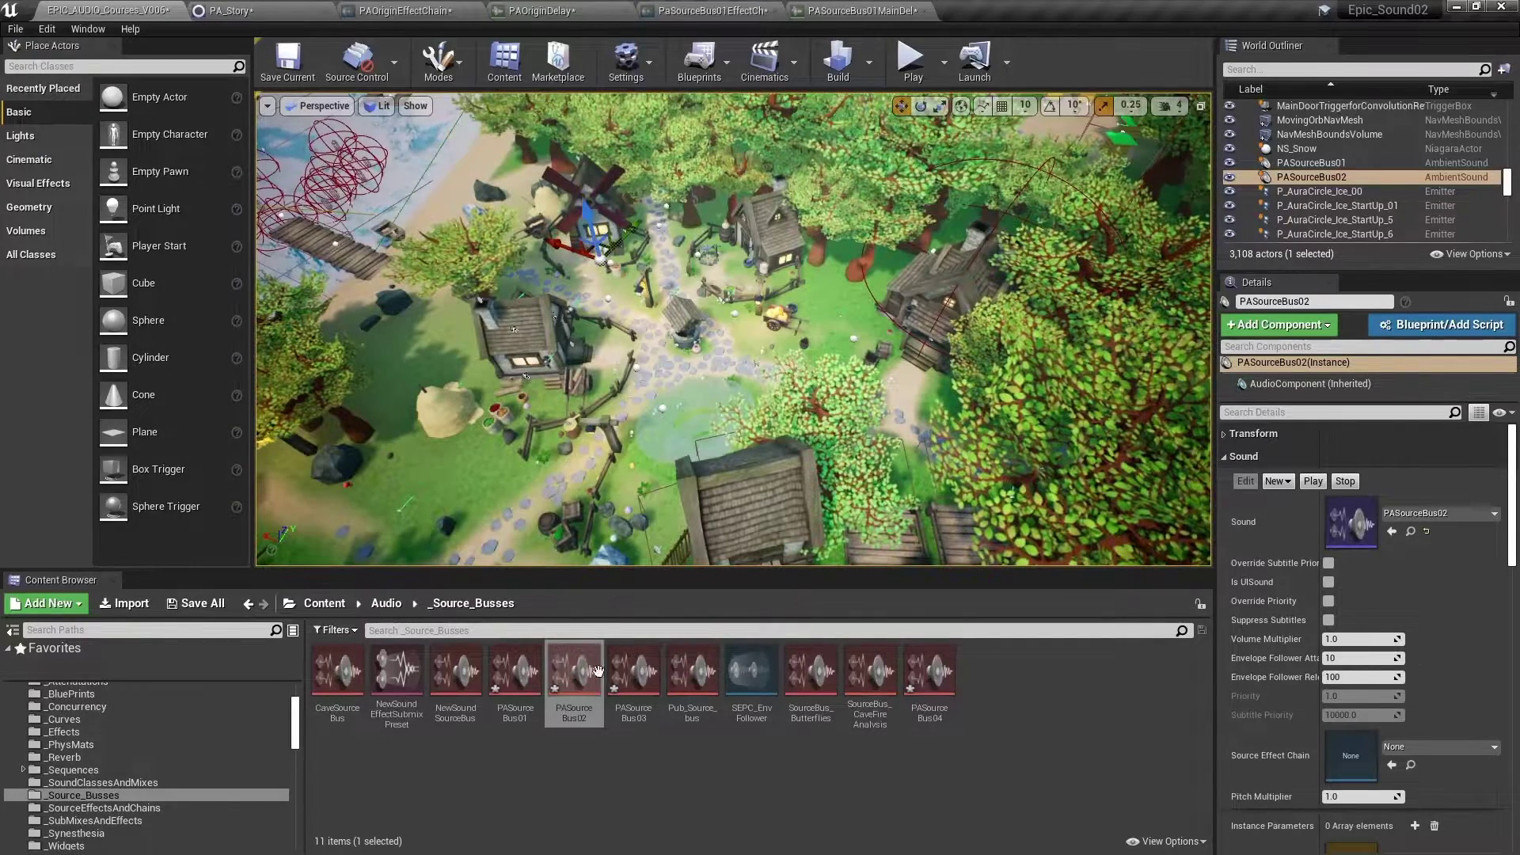
left_click_drag(634, 671, 737, 251)
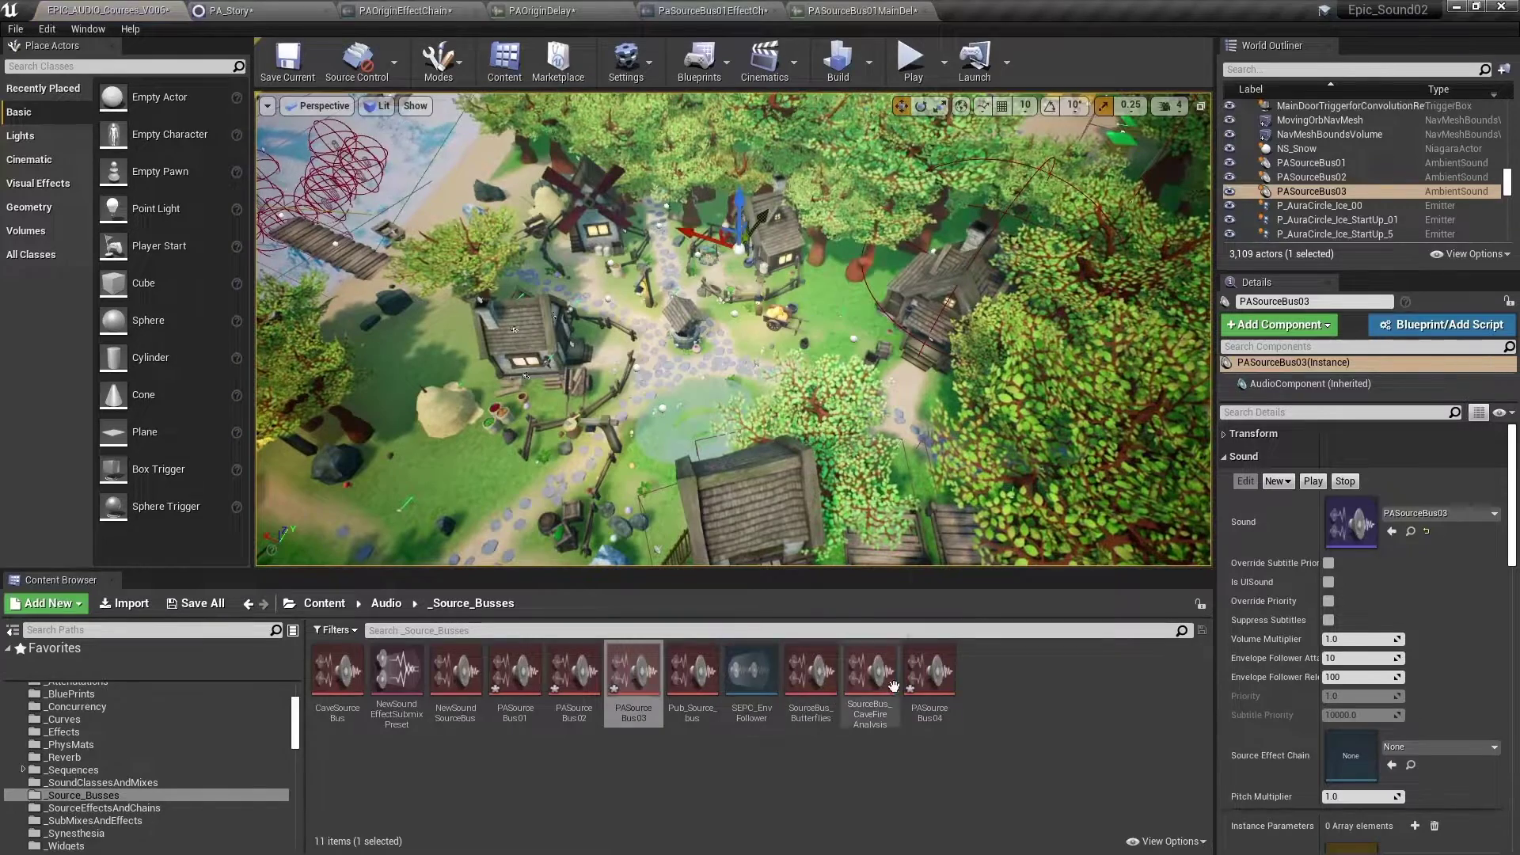
left_click_drag(934, 671, 915, 319)
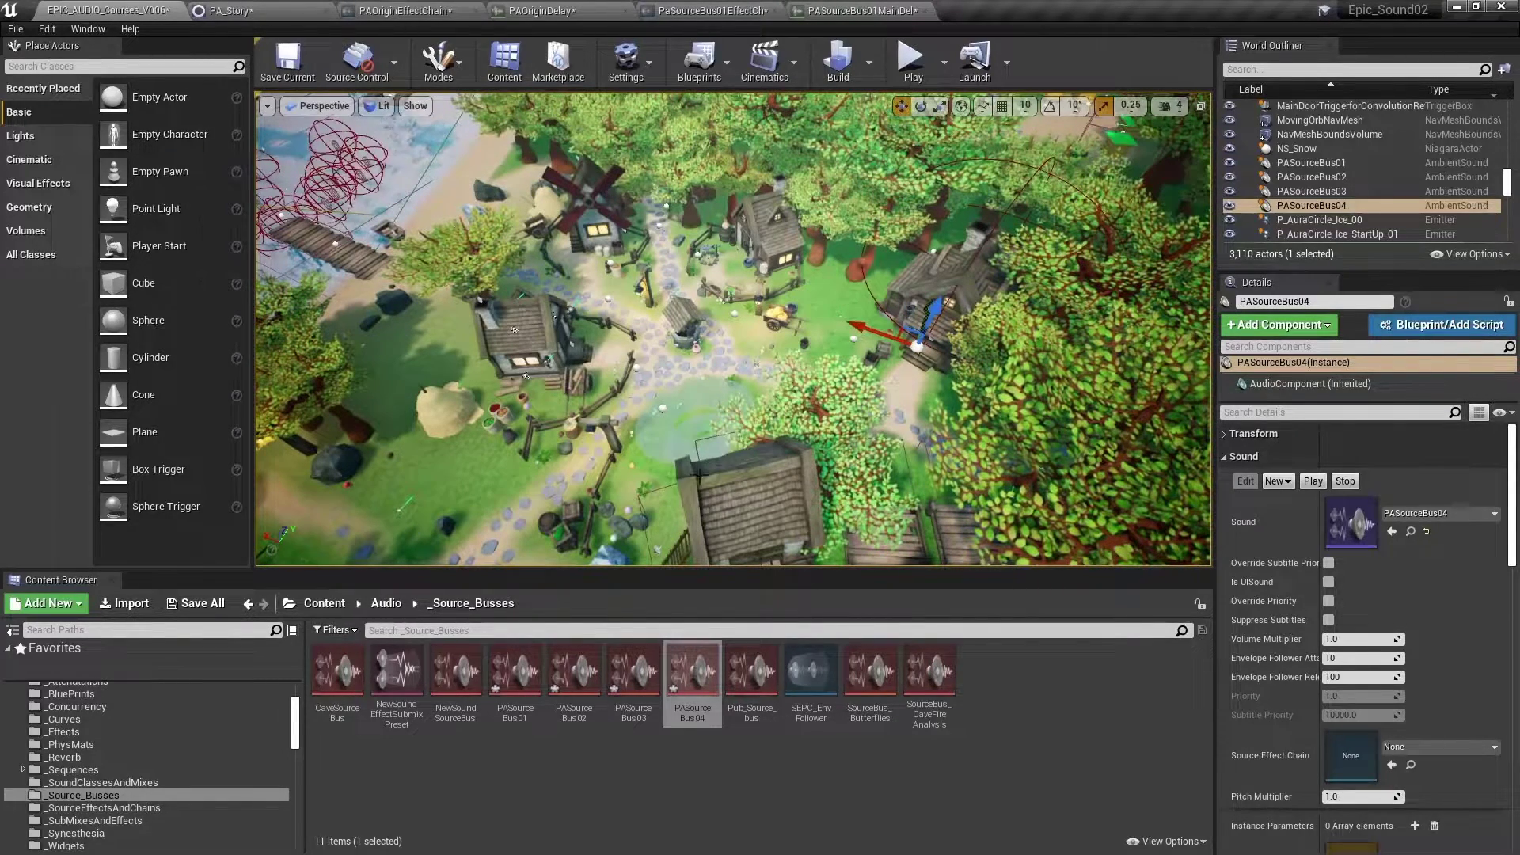
- Assign the PA_Village sound class override and PA_Attenuations attenuation settings to the PASourceBus02, PASourceBus03 and PASourceBus04 actors together
left_click(1312, 176, "shift")
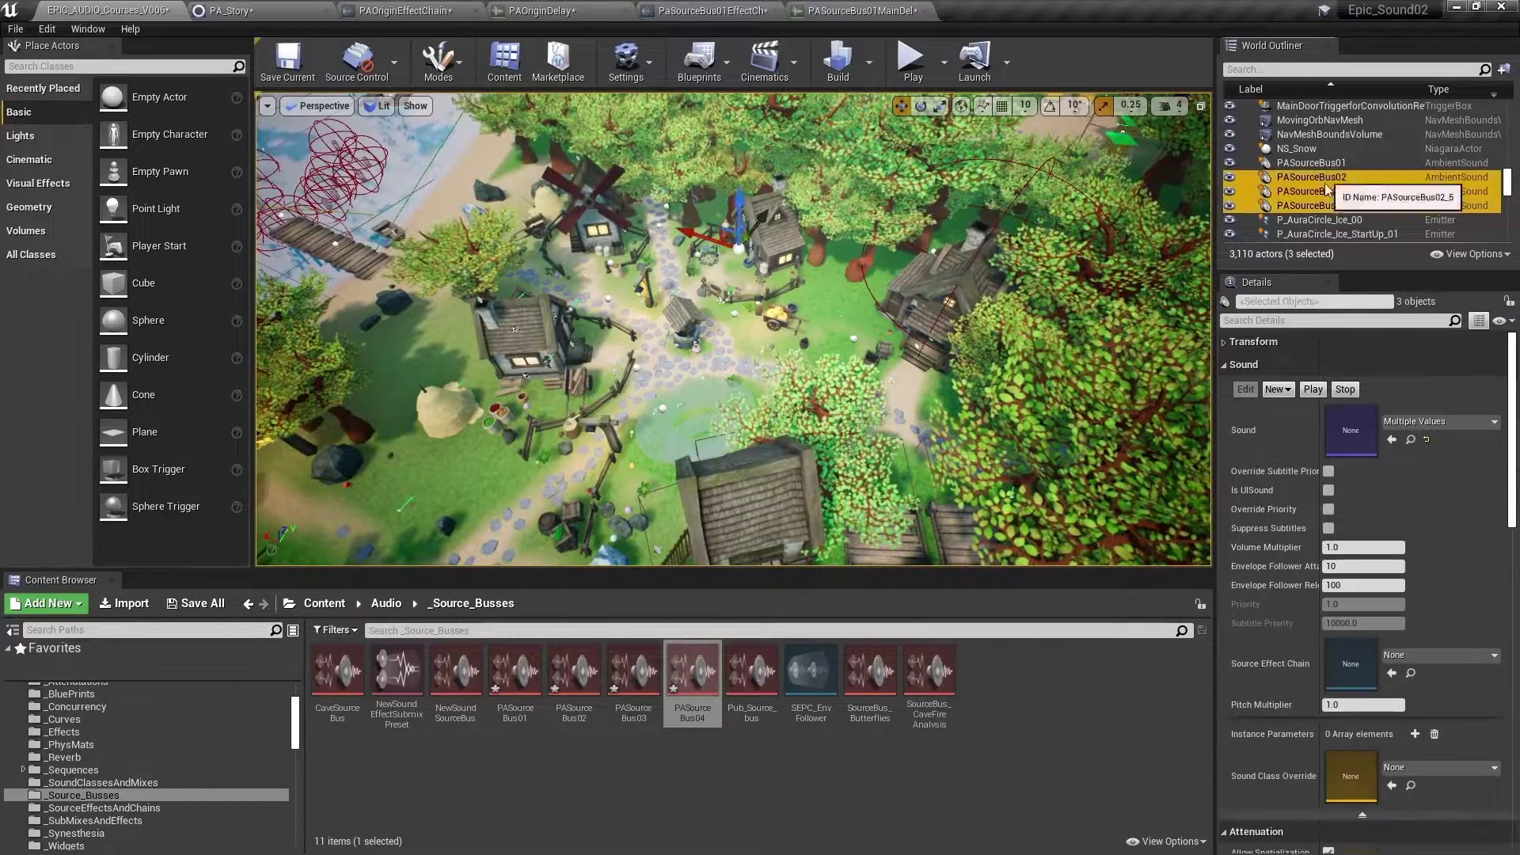
scroll(1442, 546, "down", 4)
left_click(1412, 642)
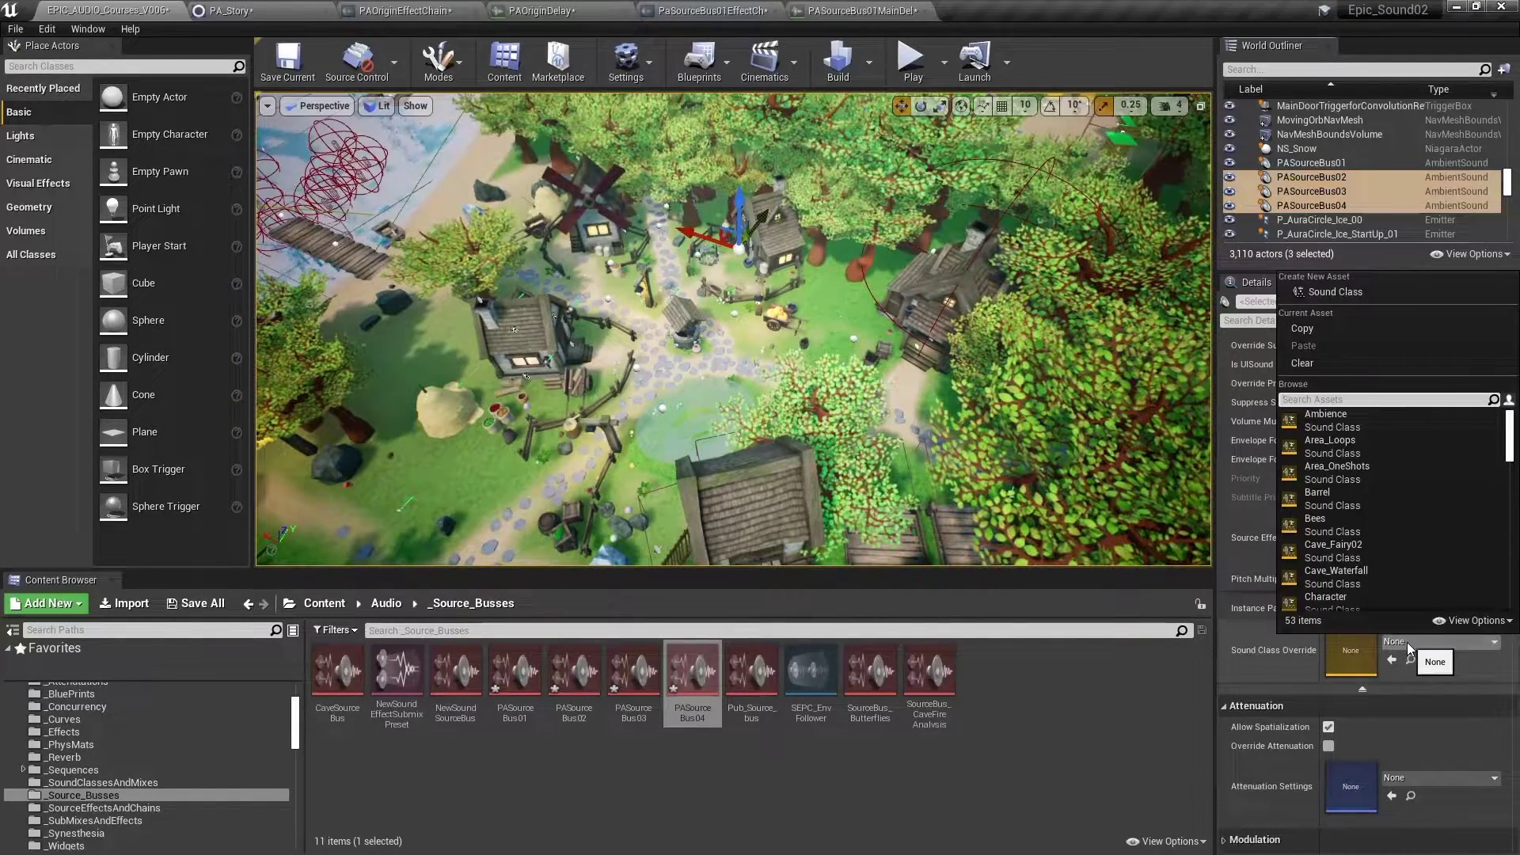
type("pa")
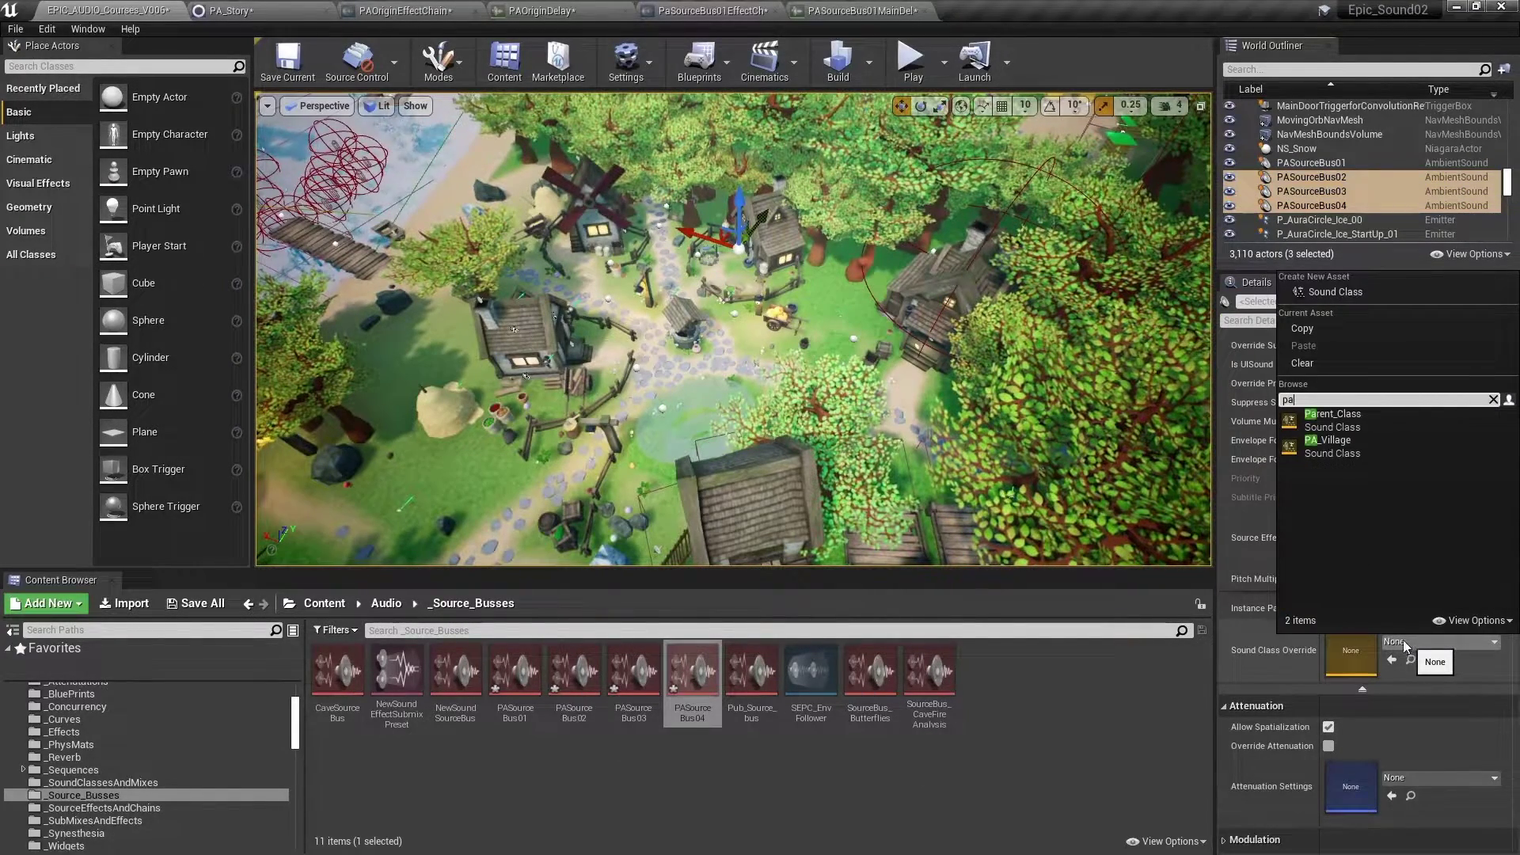
left_click(1331, 443)
left_click(1437, 780)
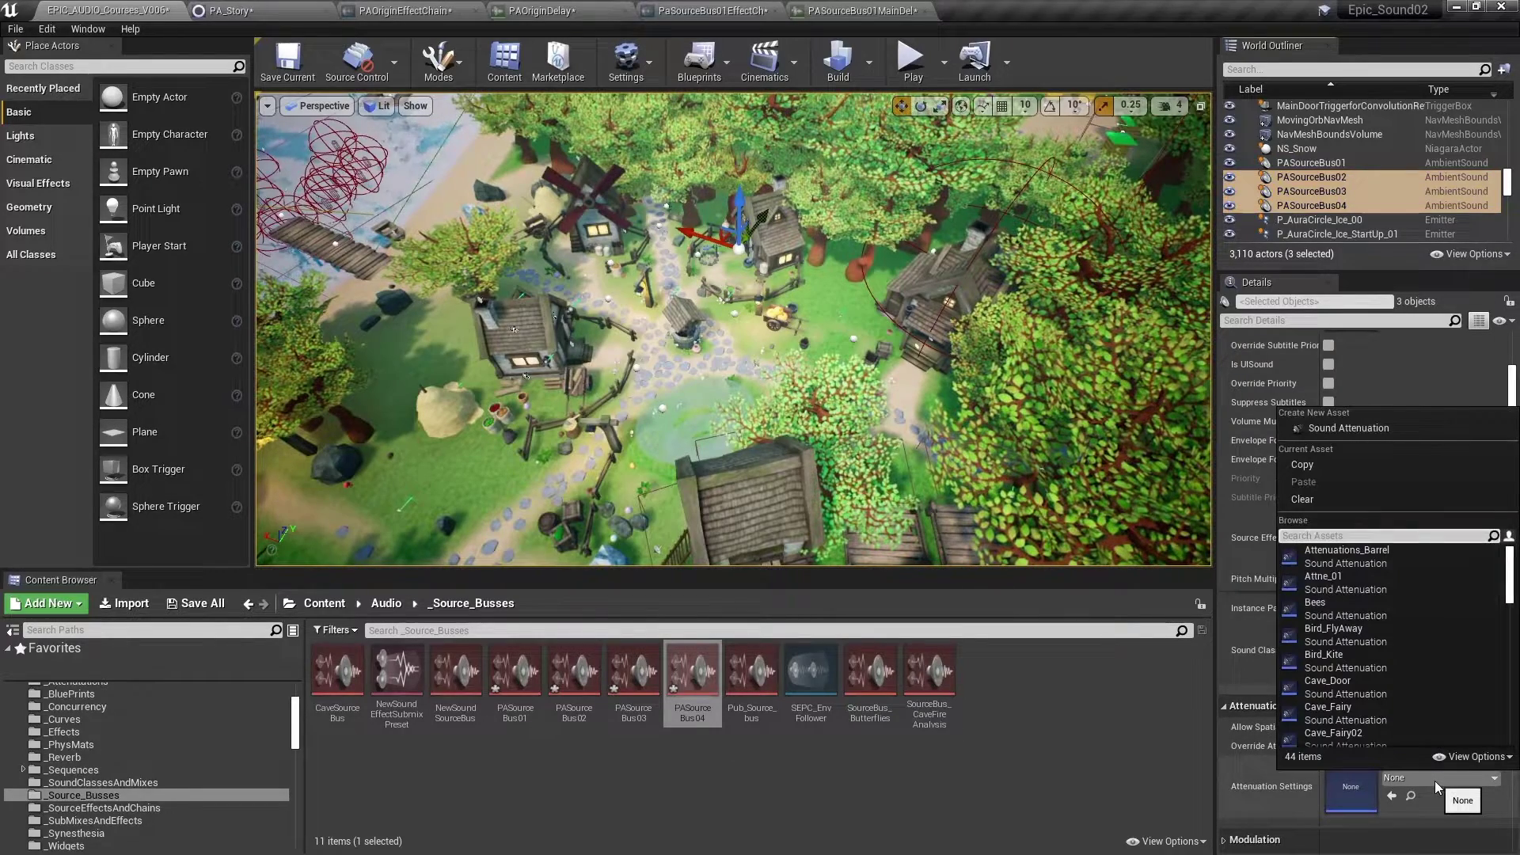
type("pa")
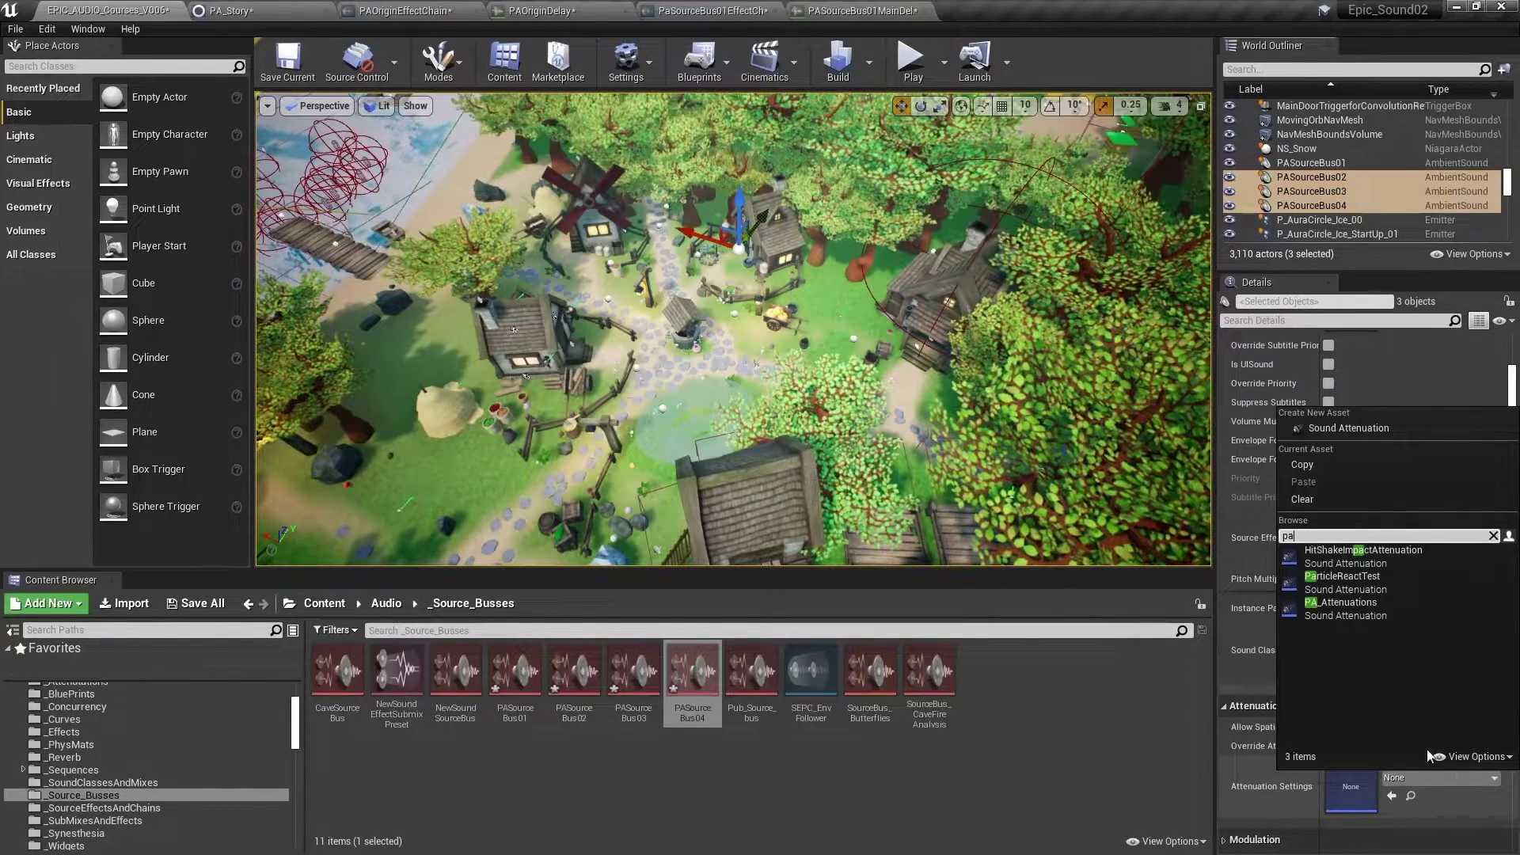
left_click(1346, 606)
- Lower the PASourceBus03 speaker beside its house and rotate it about 73 degrees around its vertical axis
key("w")
mouse_move(732, 329)
right_mouse_down()
mouse_move(688, 321)
mouse_move(736, 368)
mouse_move(720, 341)
right_mouse_up()
mouse_move(720, 281)
right_mouse_down()
mouse_move(701, 309)
mouse_move(700, 281)
right_mouse_up()
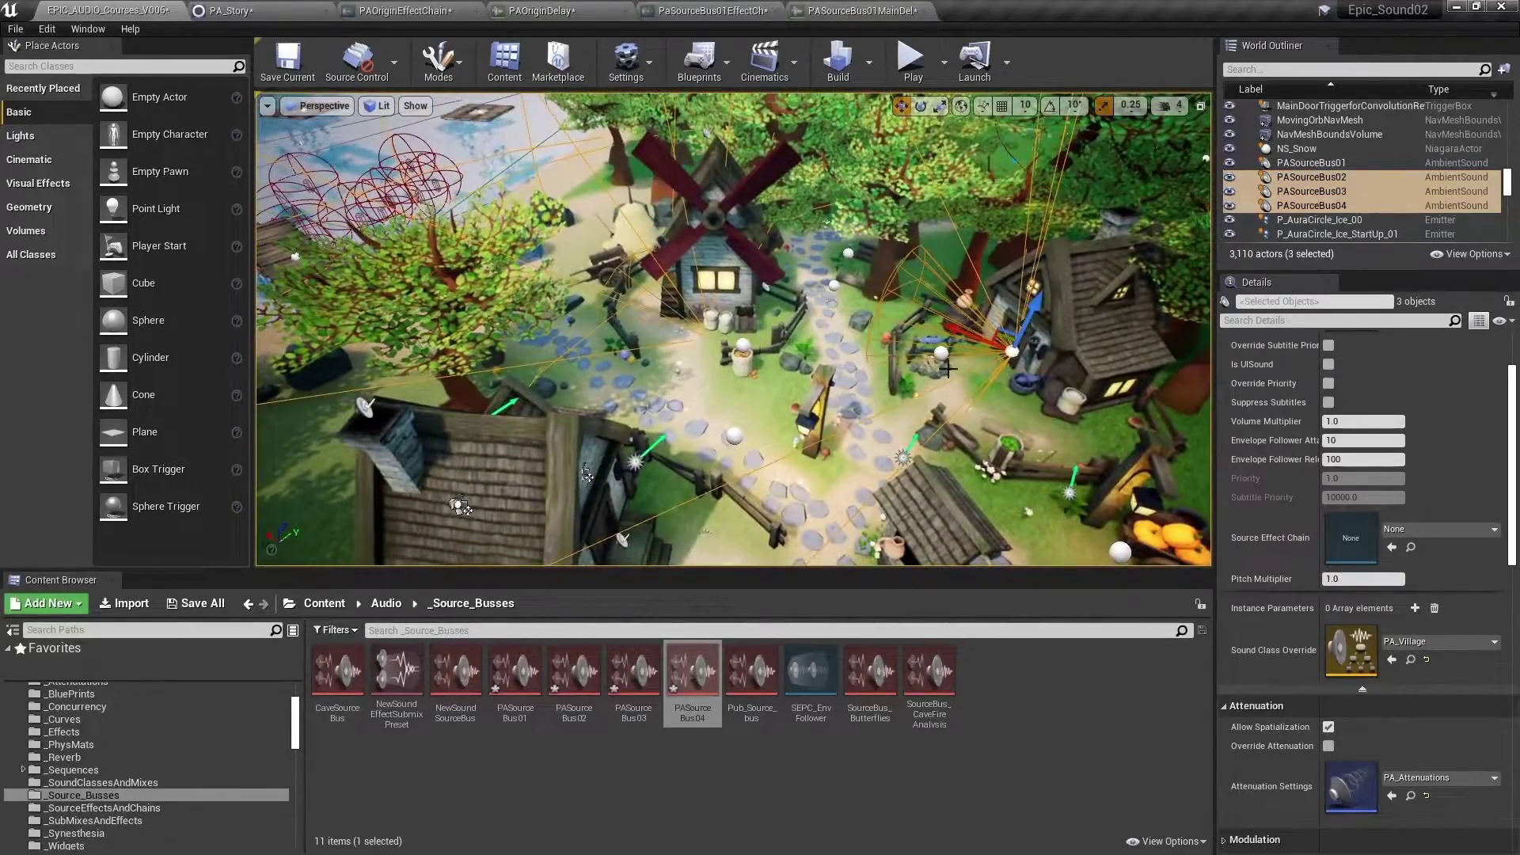
left_click(1012, 349)
left_click_drag(1034, 307, 1026, 333)
key("e")
left_click_drag(1050, 440, 1125, 428)
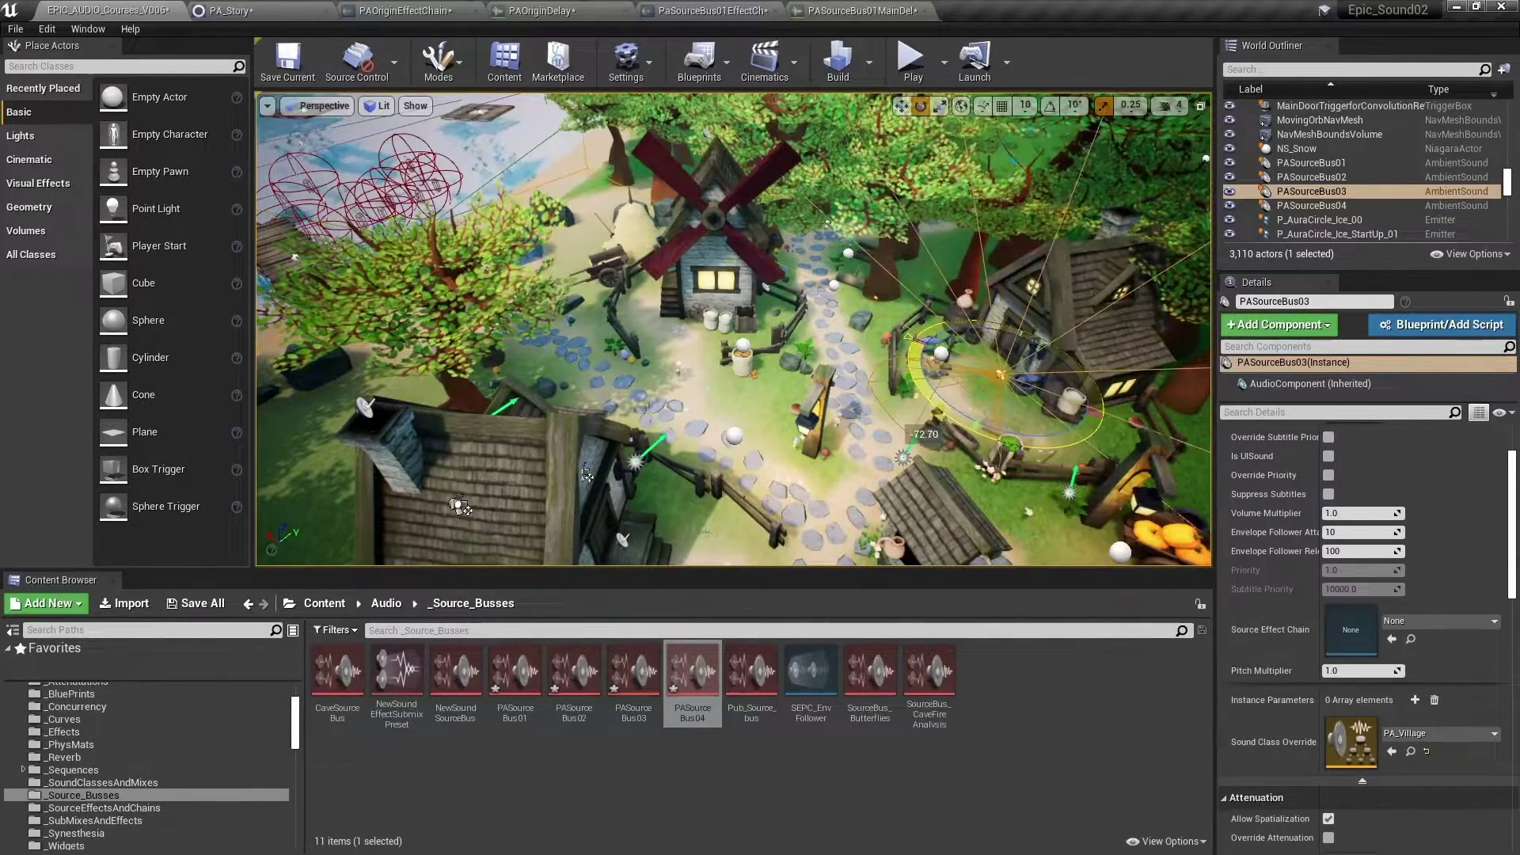
- Rotate the PASourceBus02 speaker to face the village and raise it against the front of the windmill
left_click(1311, 176)
key("r")
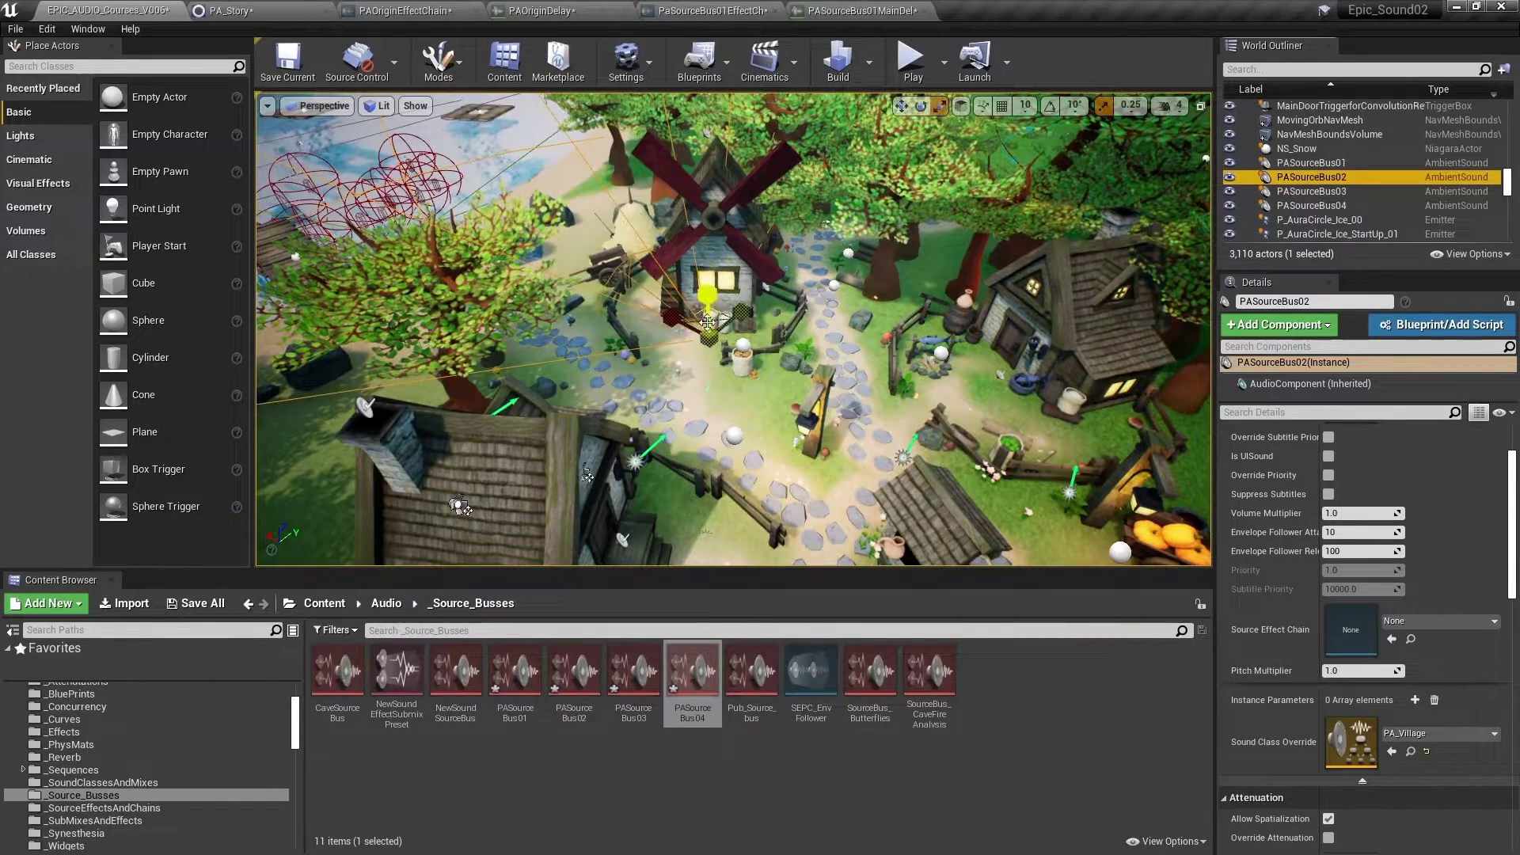
left_click_drag(662, 378, 637, 379)
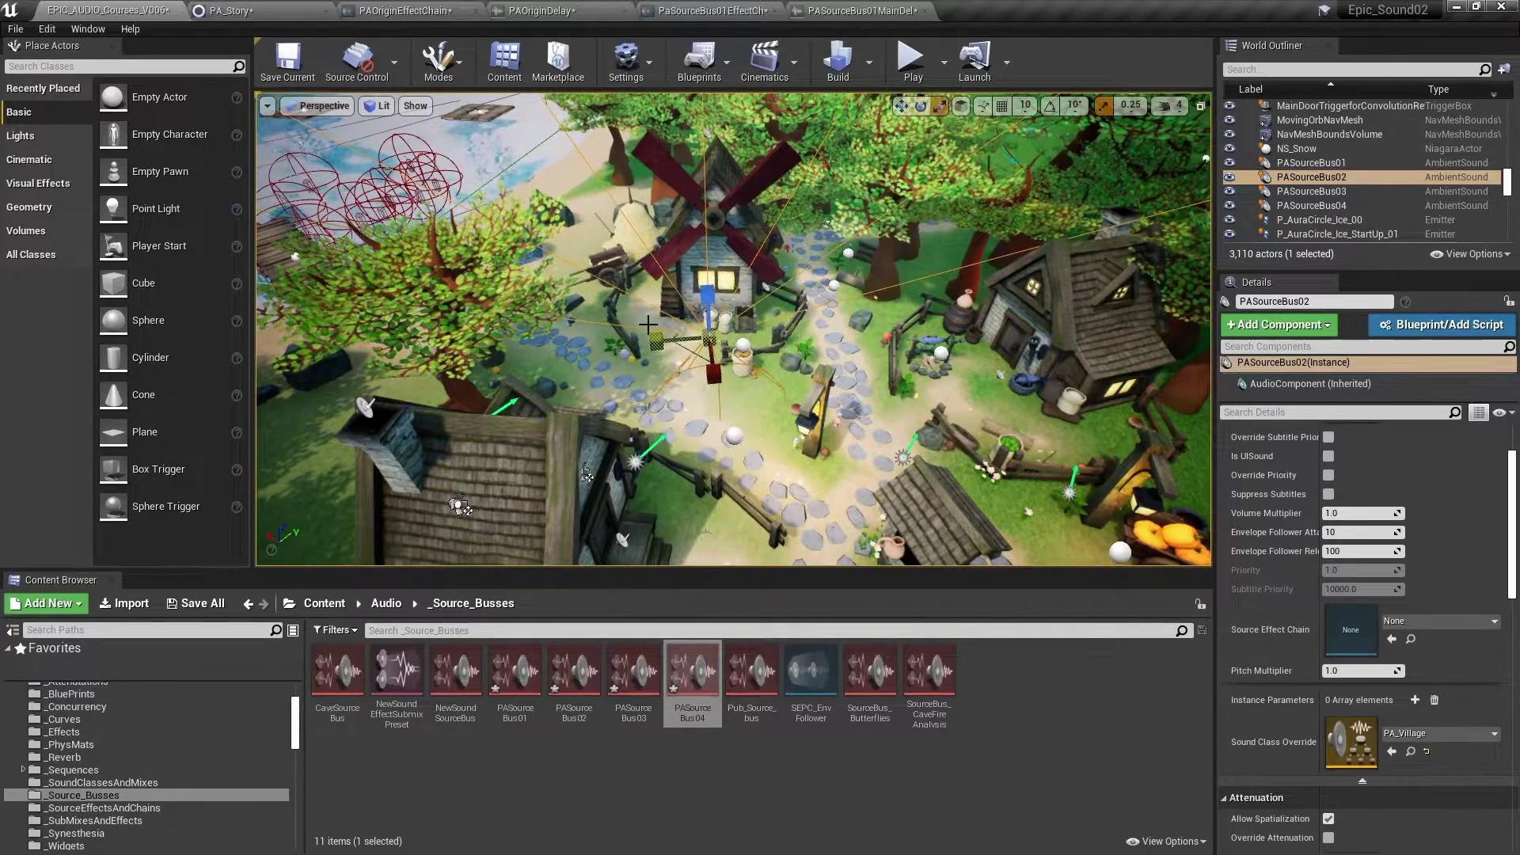
key("w")
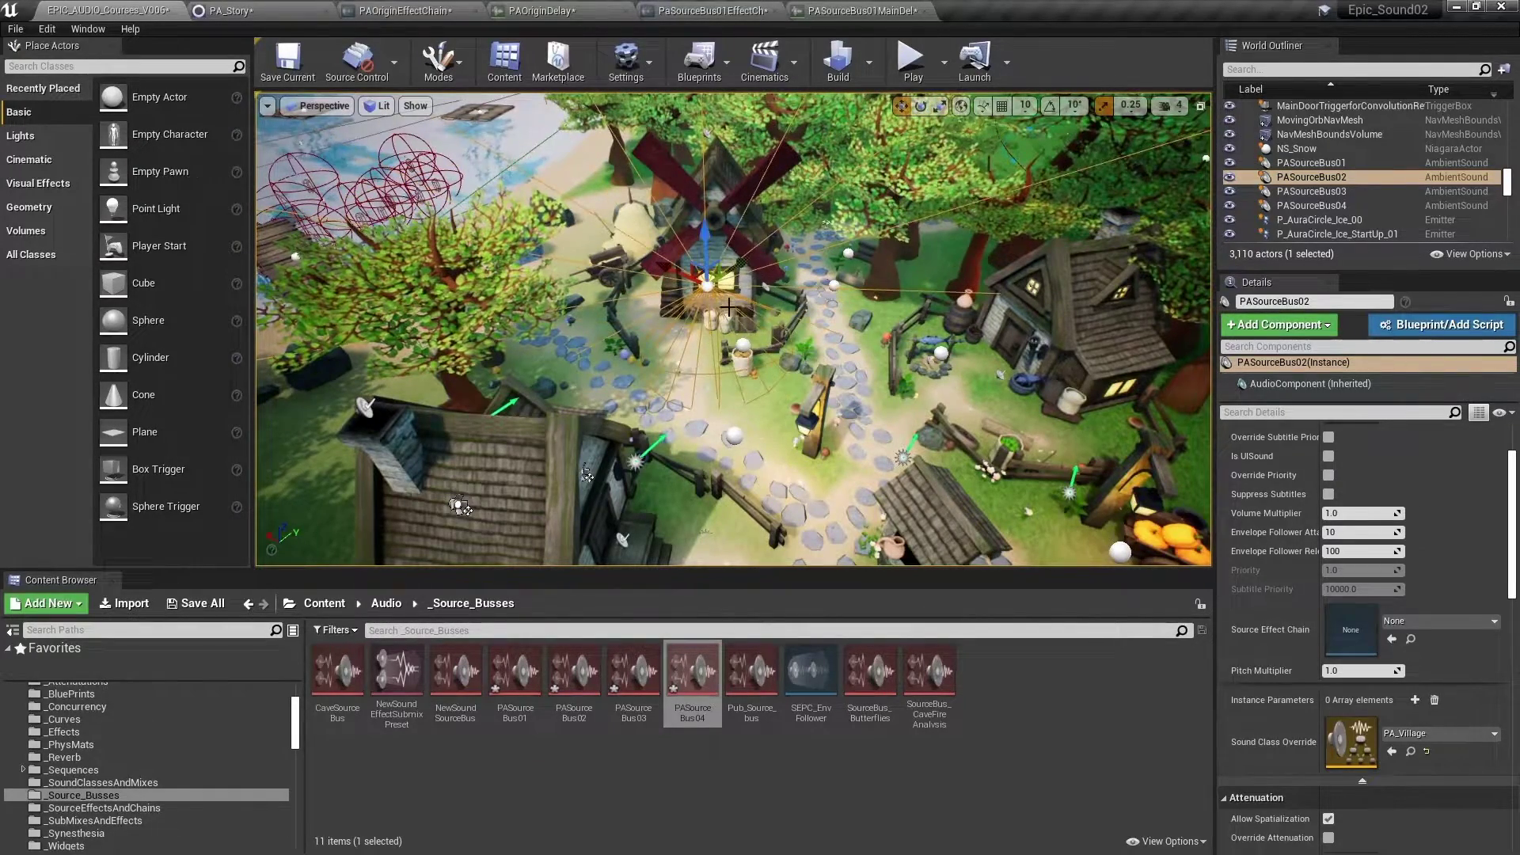
- Rotate the PASourceBus04 speaker at the cottage steps so that it faces the village centre
left_click(1311, 206)
key("f")
key("e")
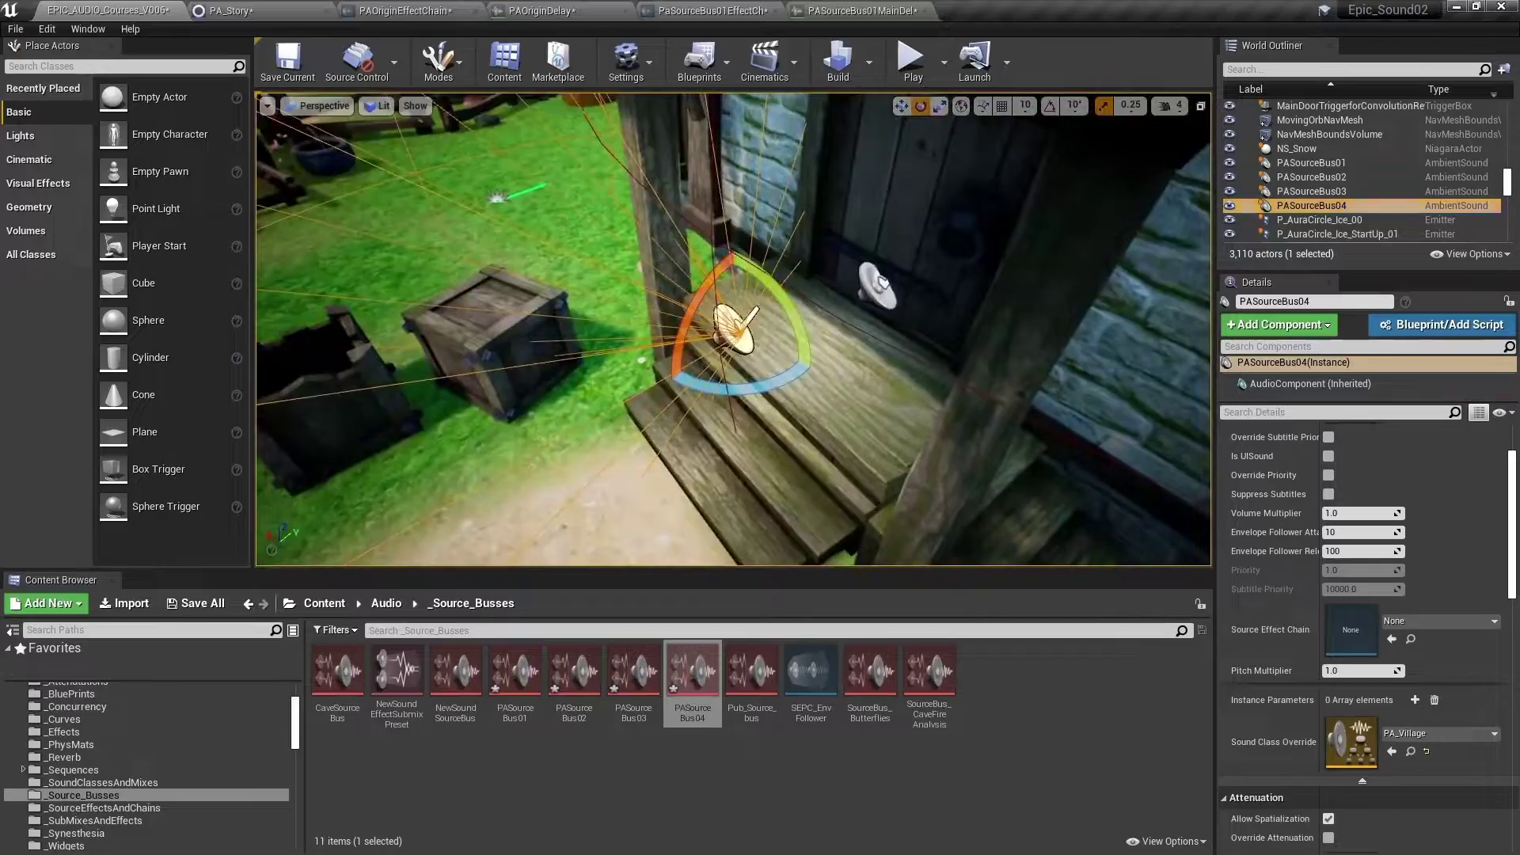
scroll(882, 280, "down", 5)
key("w")
key("e")
left_click_drag(911, 408, 815, 393)
scroll(845, 414, "down", 3)
right_click_drag(845, 415, 937, 470)
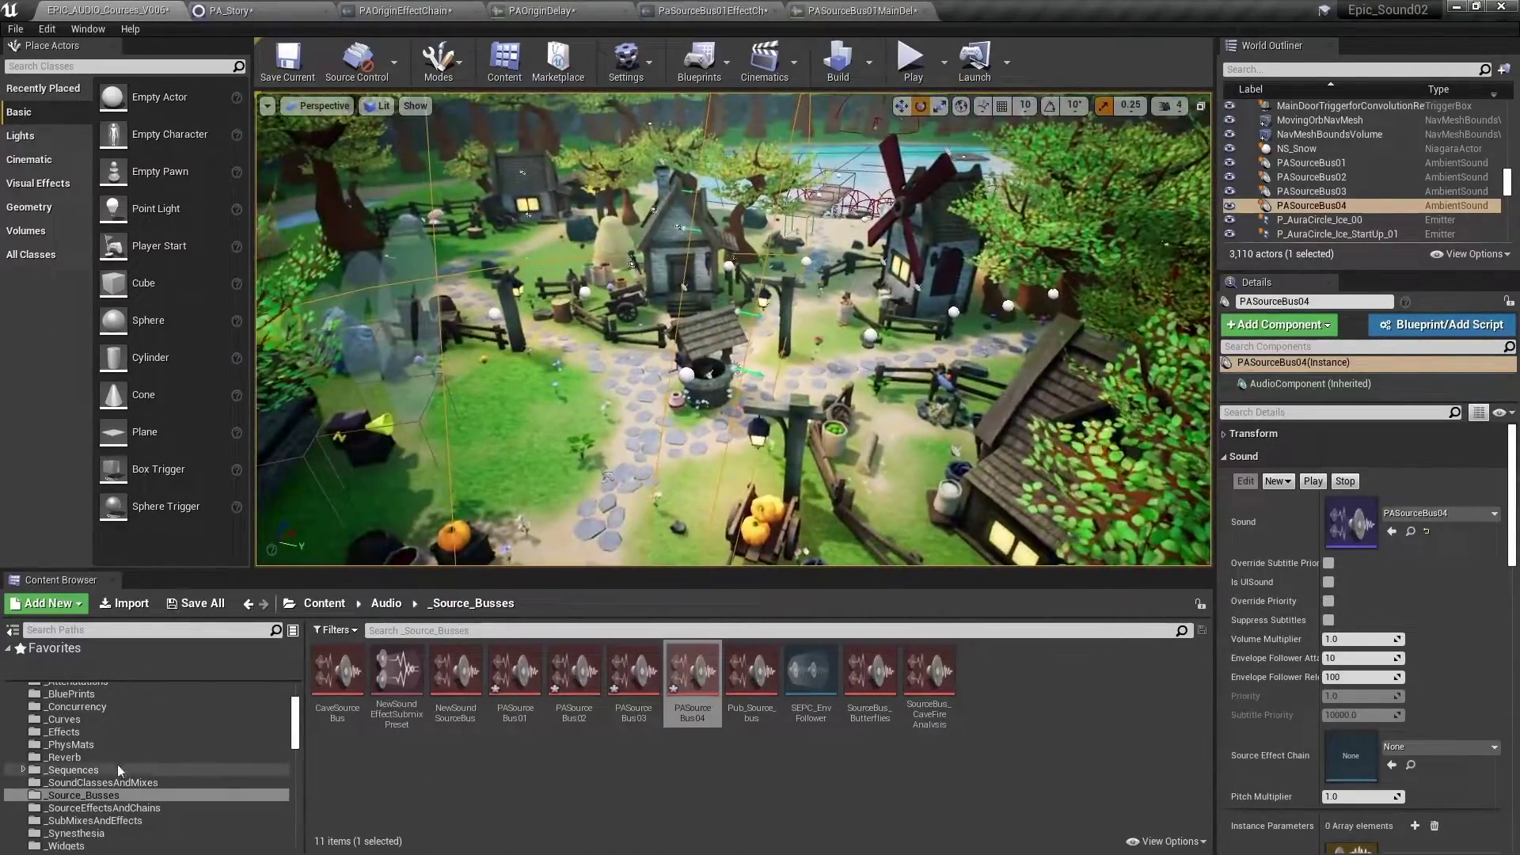
- Duplicate the PASourceBus01 effect chain and main delay in _SourceEffectsAndChains for source buses 02, 03 and 04
left_click(226, 808)
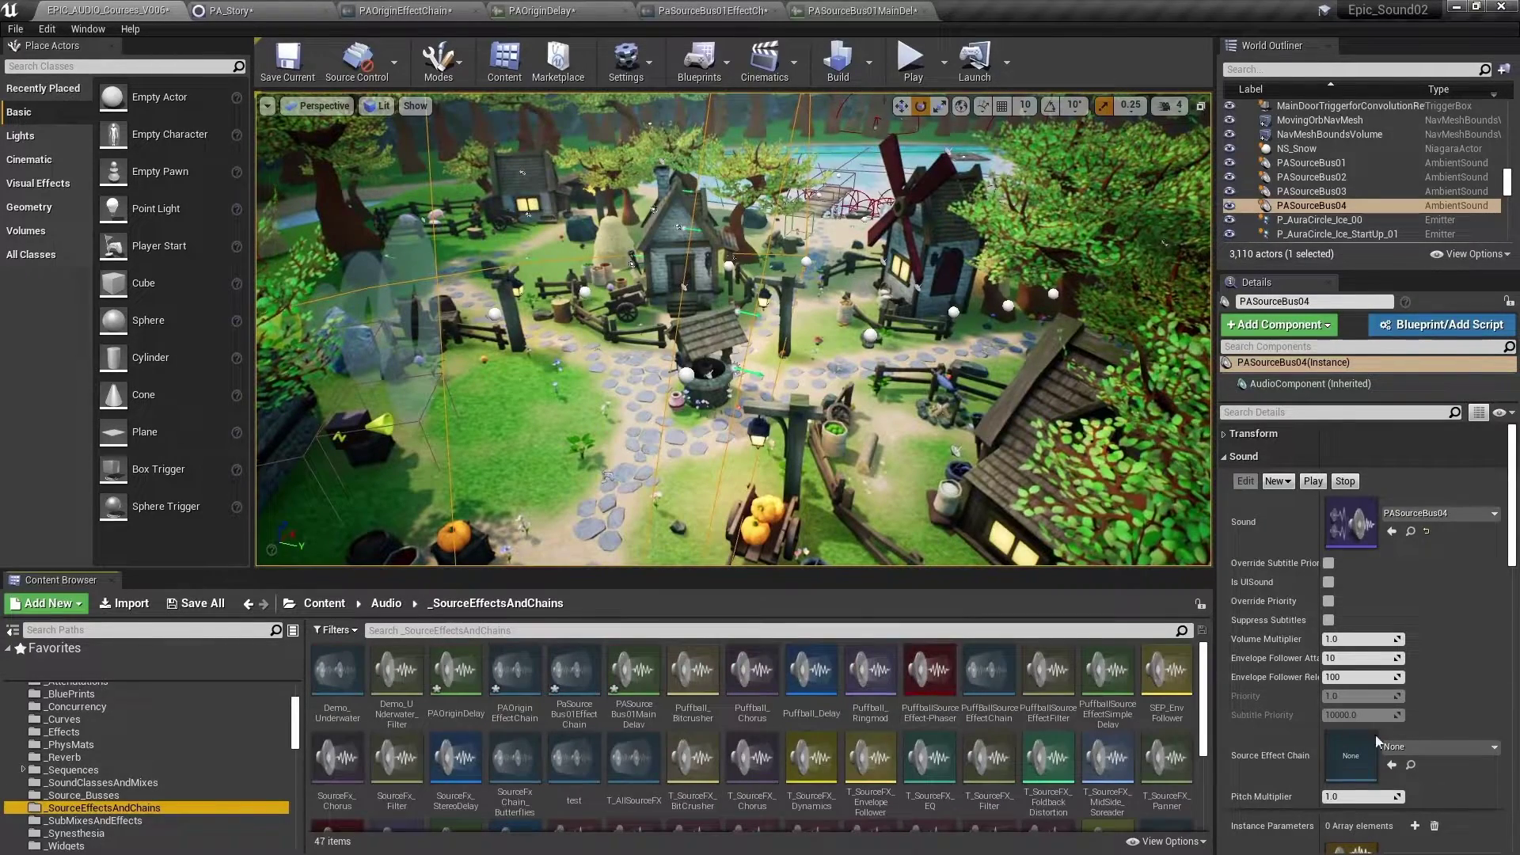
scroll(1020, 782, "down", 3)
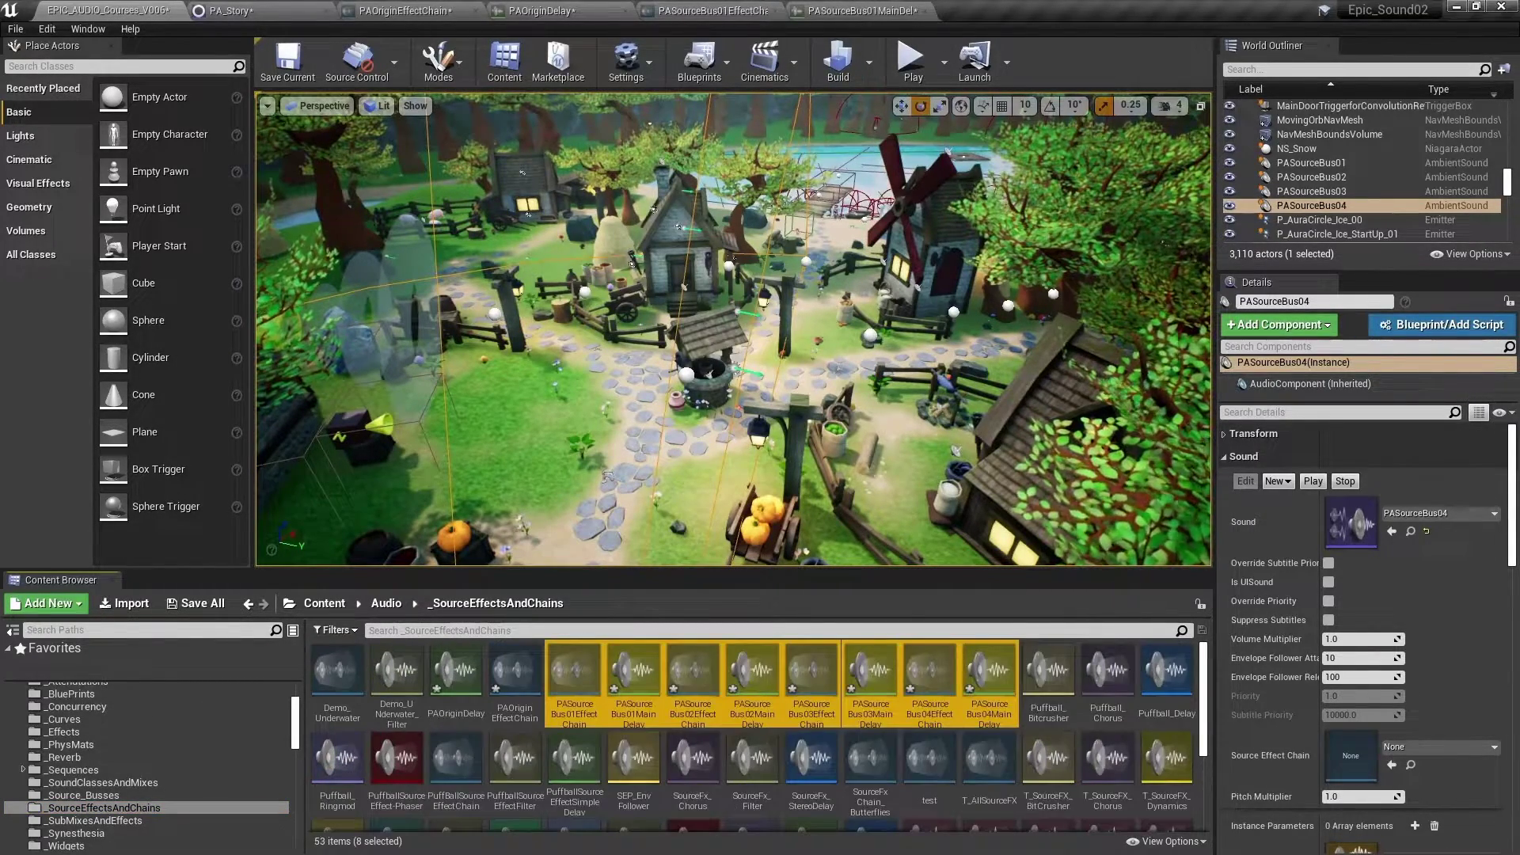
- Set the Delay Amount of PASourceBus02MainDelay to 0.6 and return to the level
left_click(681, 287)
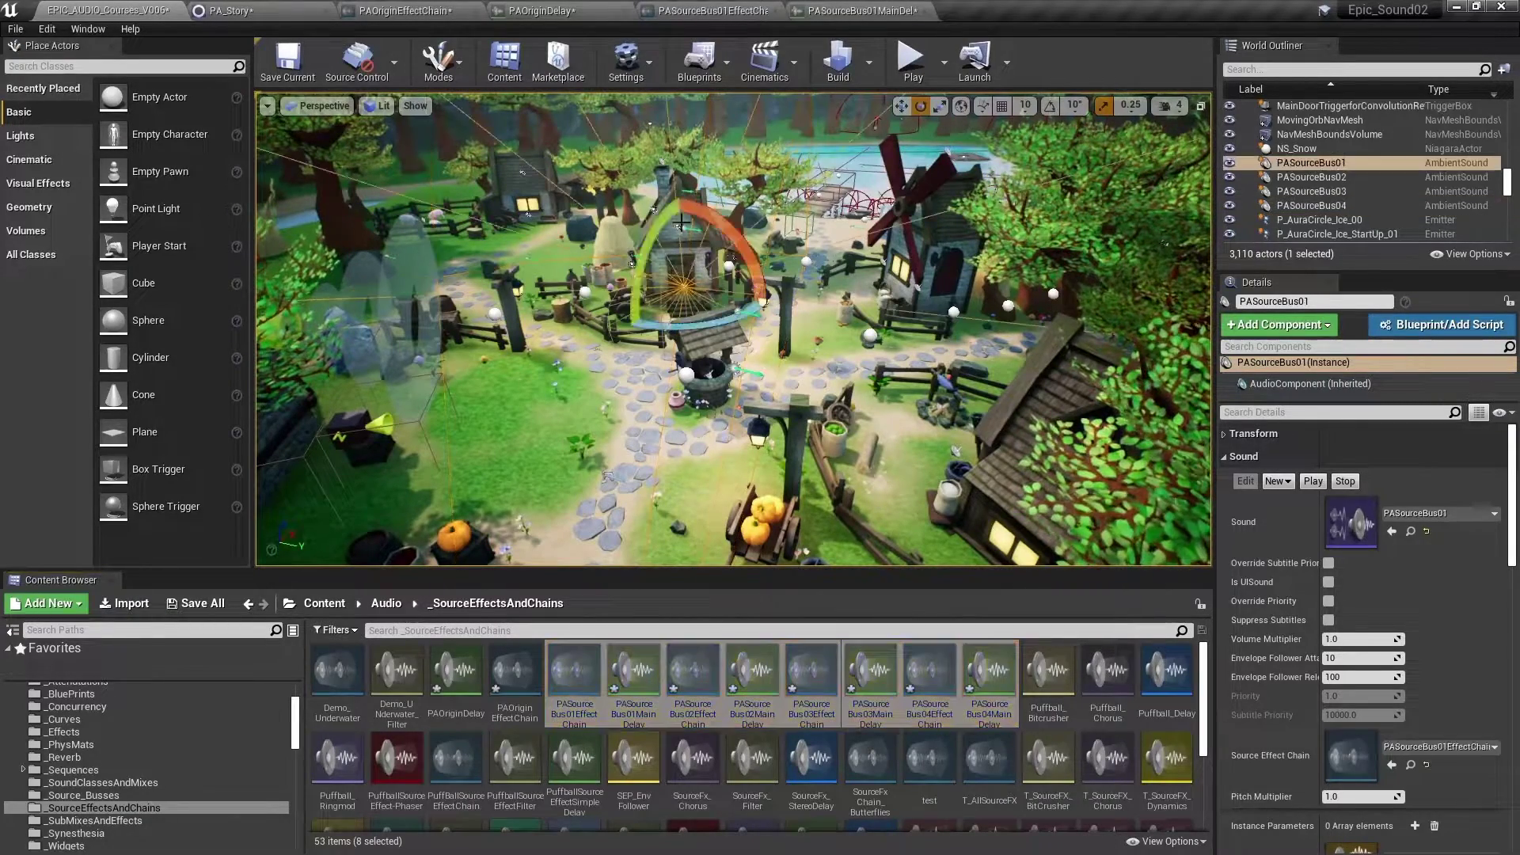
left_click(884, 264)
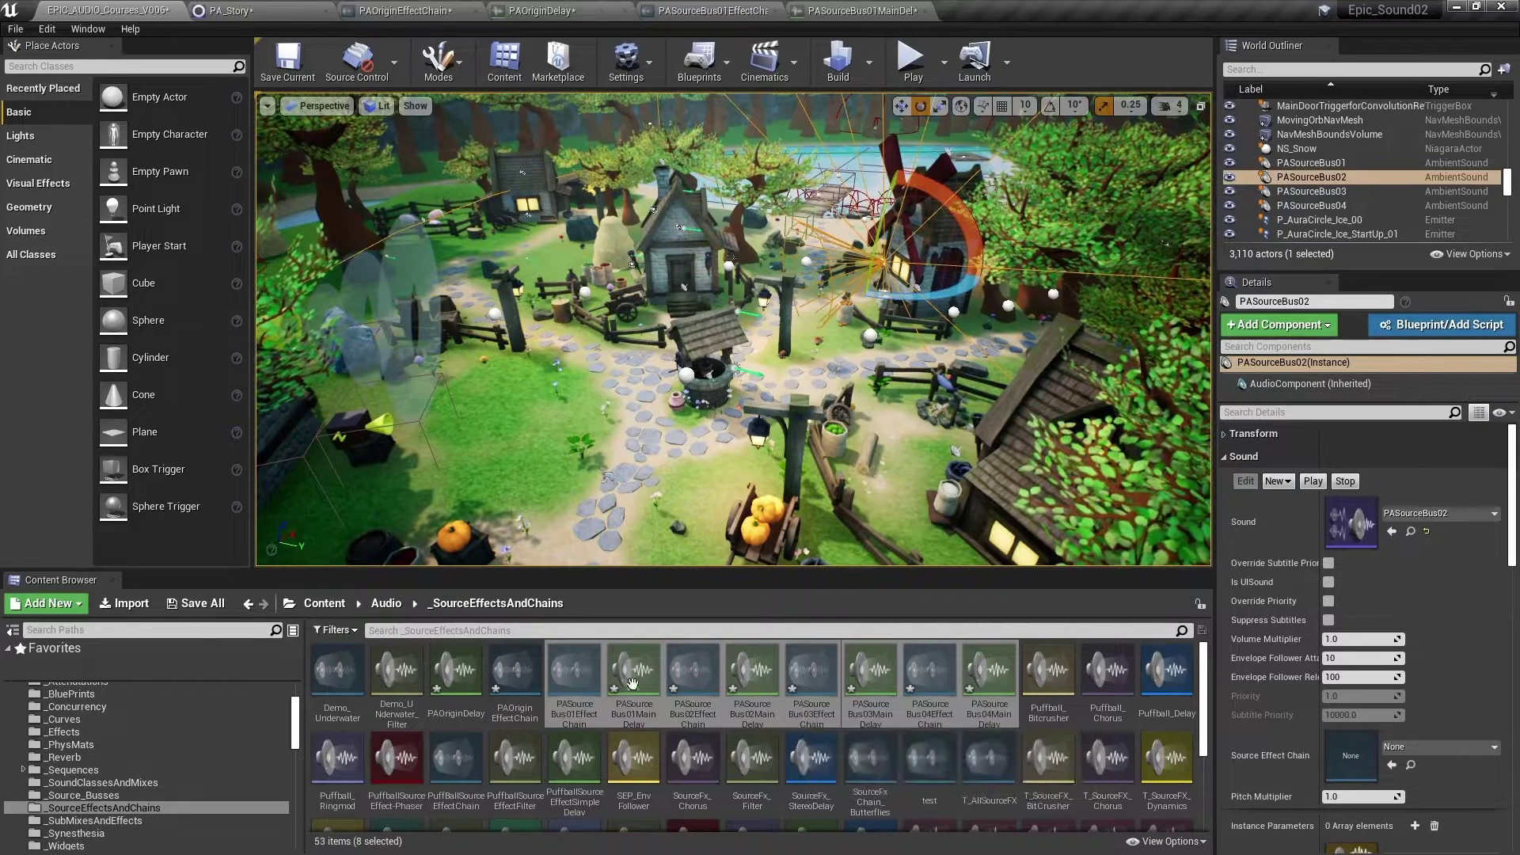
left_click(760, 667)
double_click(765, 663)
left_click(576, 238)
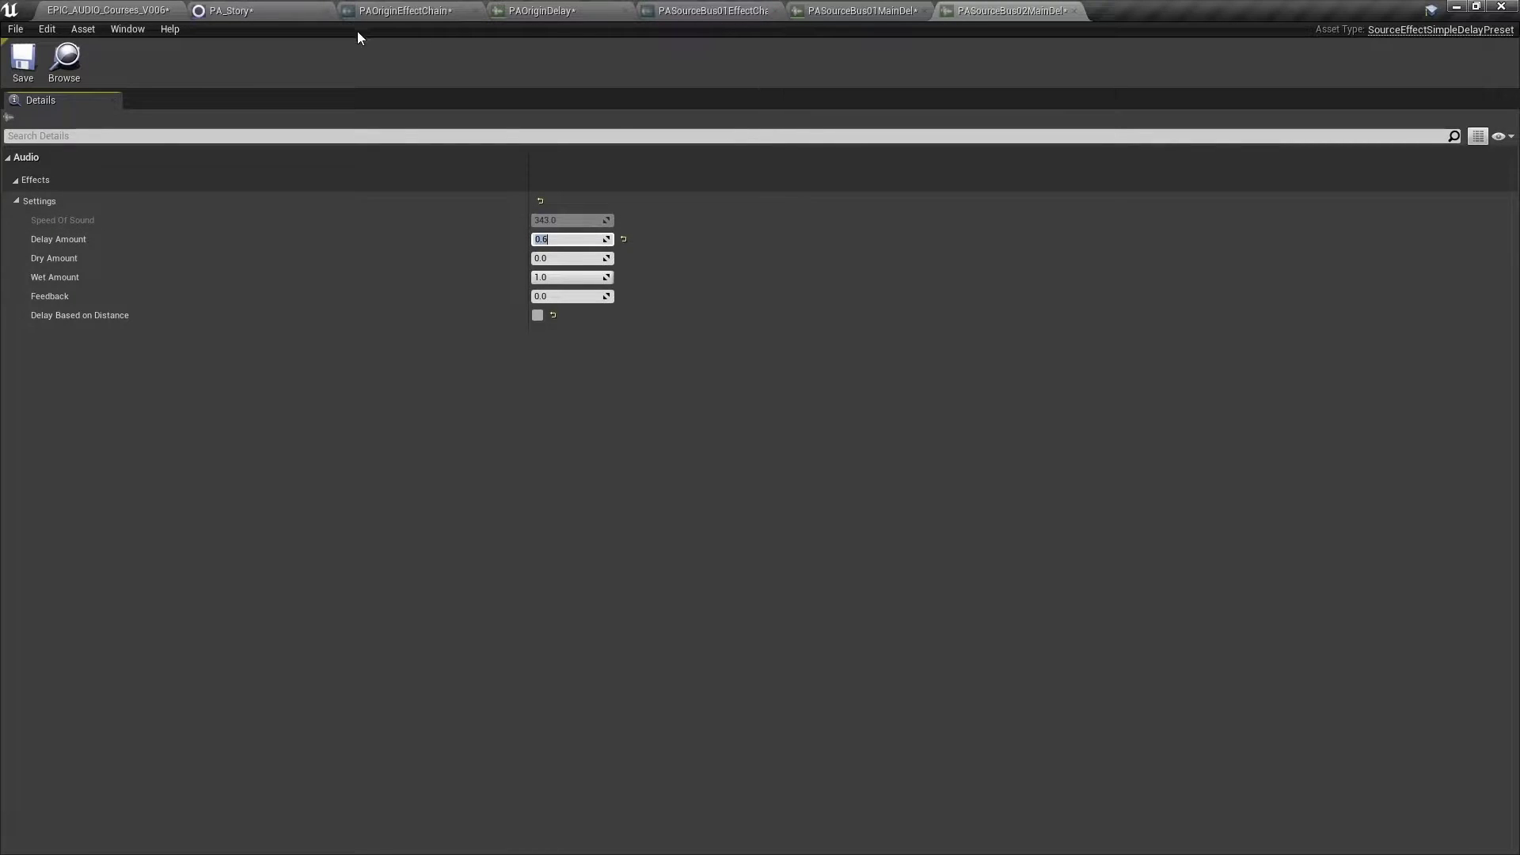
left_click(138, 14)
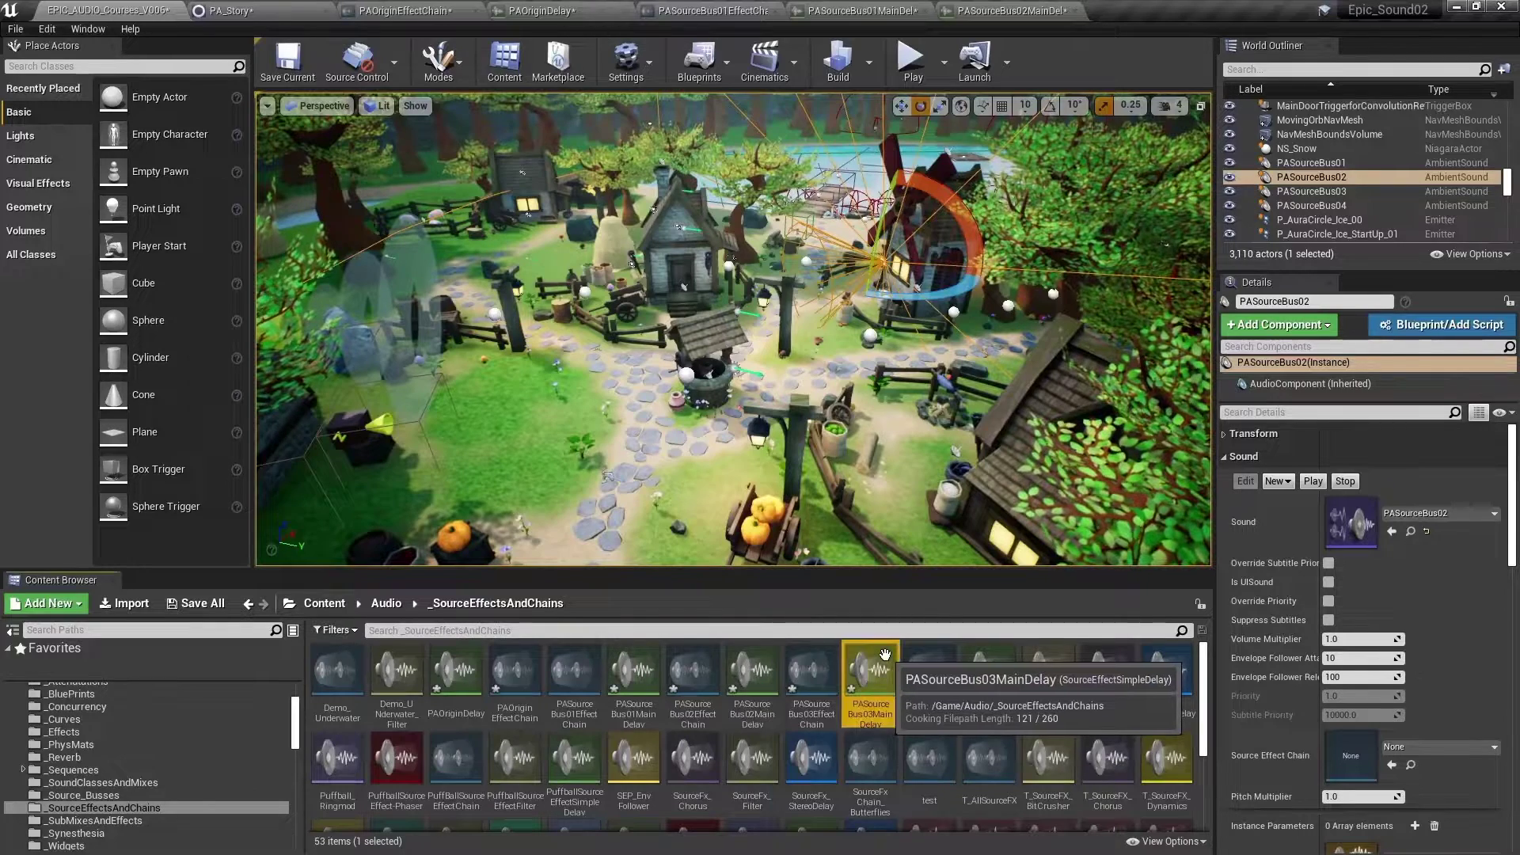
- Set the Delay Amount of PASourceBus03MainDelay to 0.6 and that of PASourceBus04MainDelay to 0.8
double_click(871, 671)
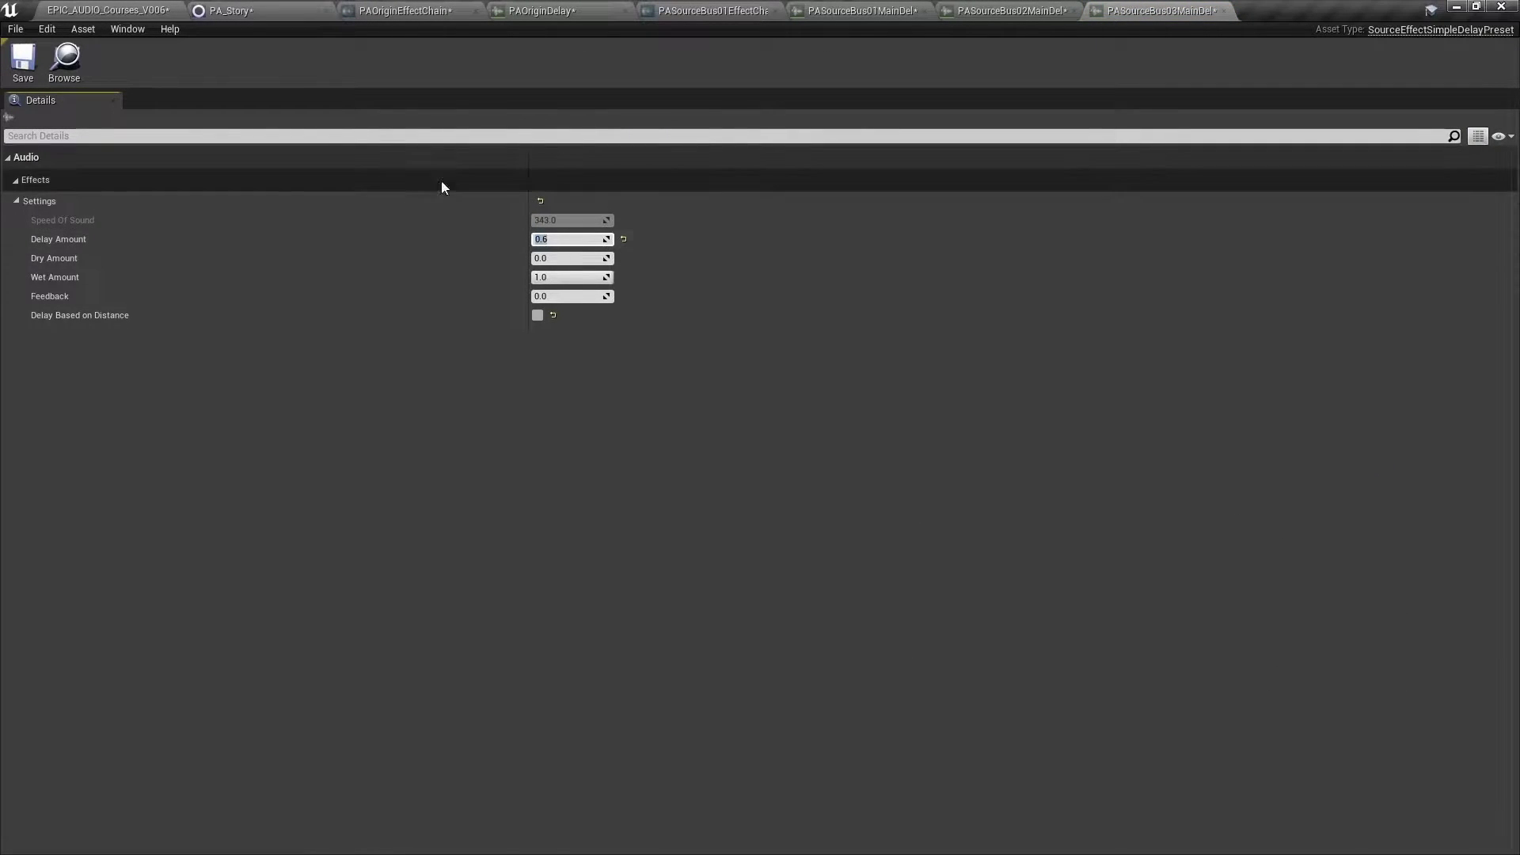
left_click(139, 12)
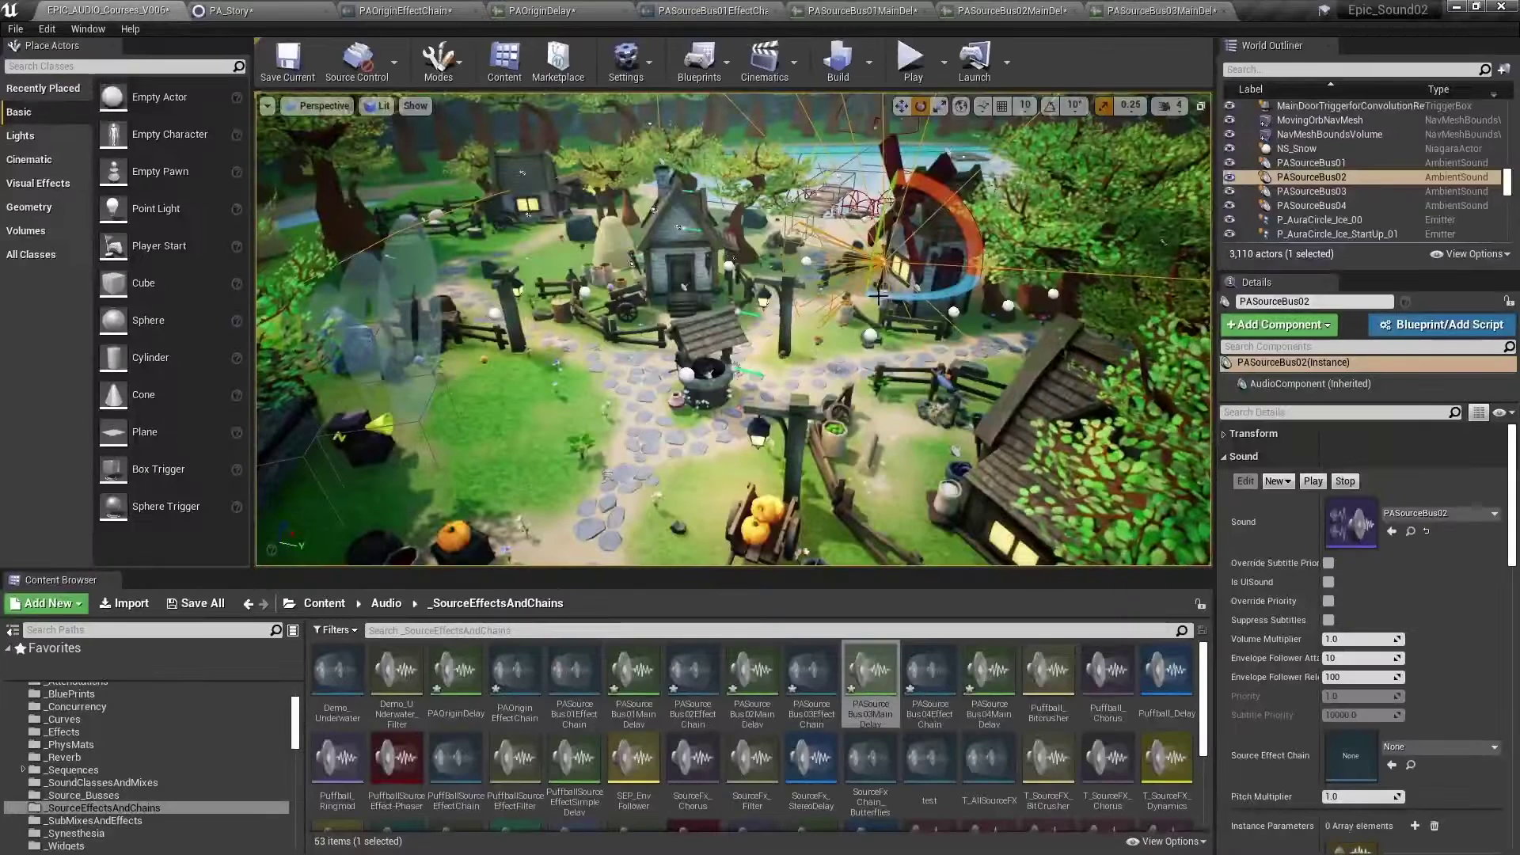
double_click(1004, 675)
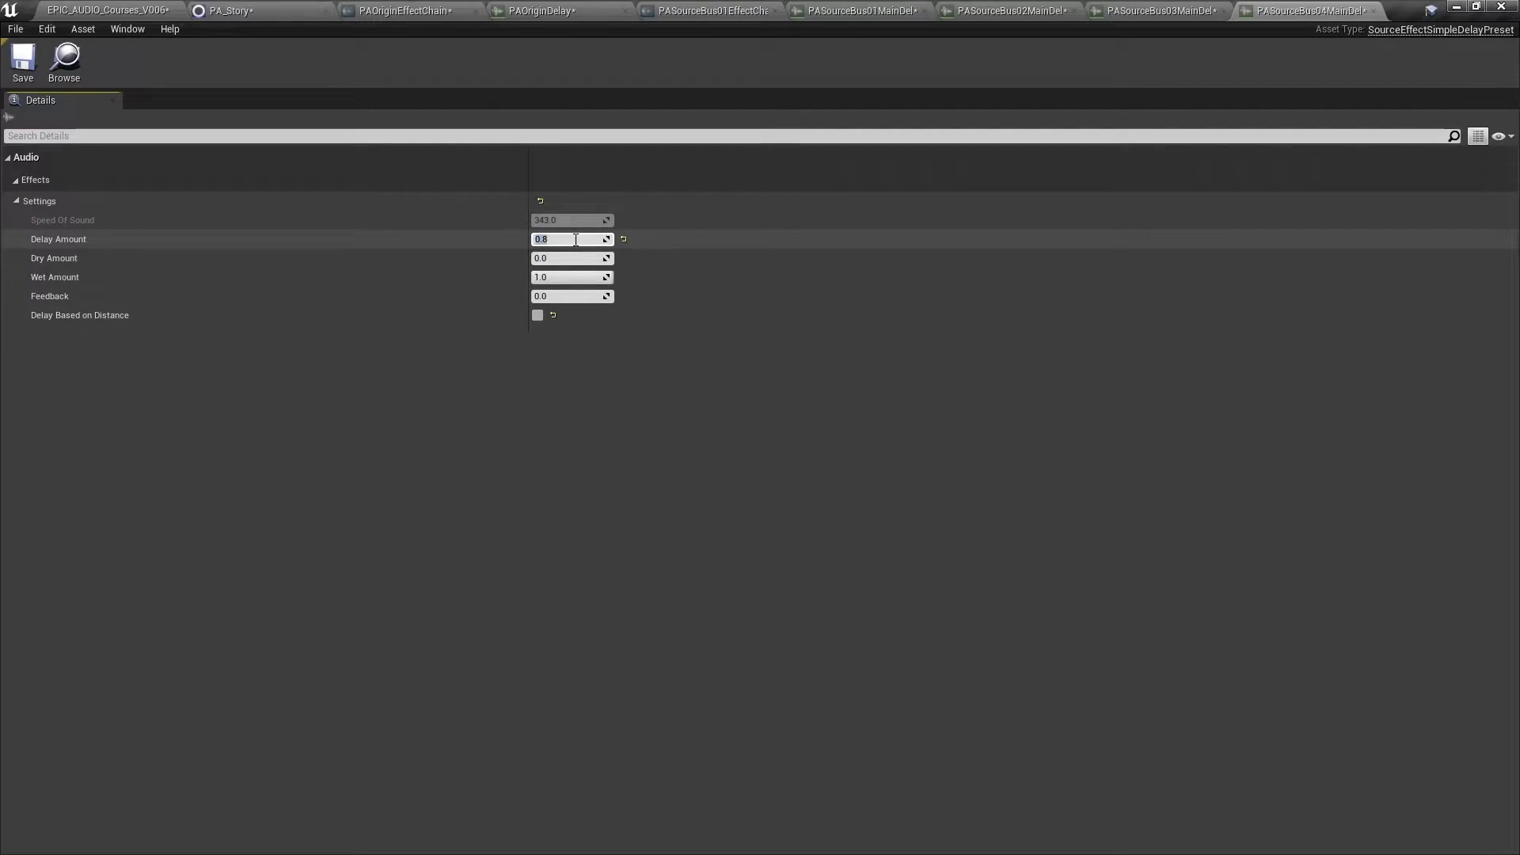
left_click(107, 10)
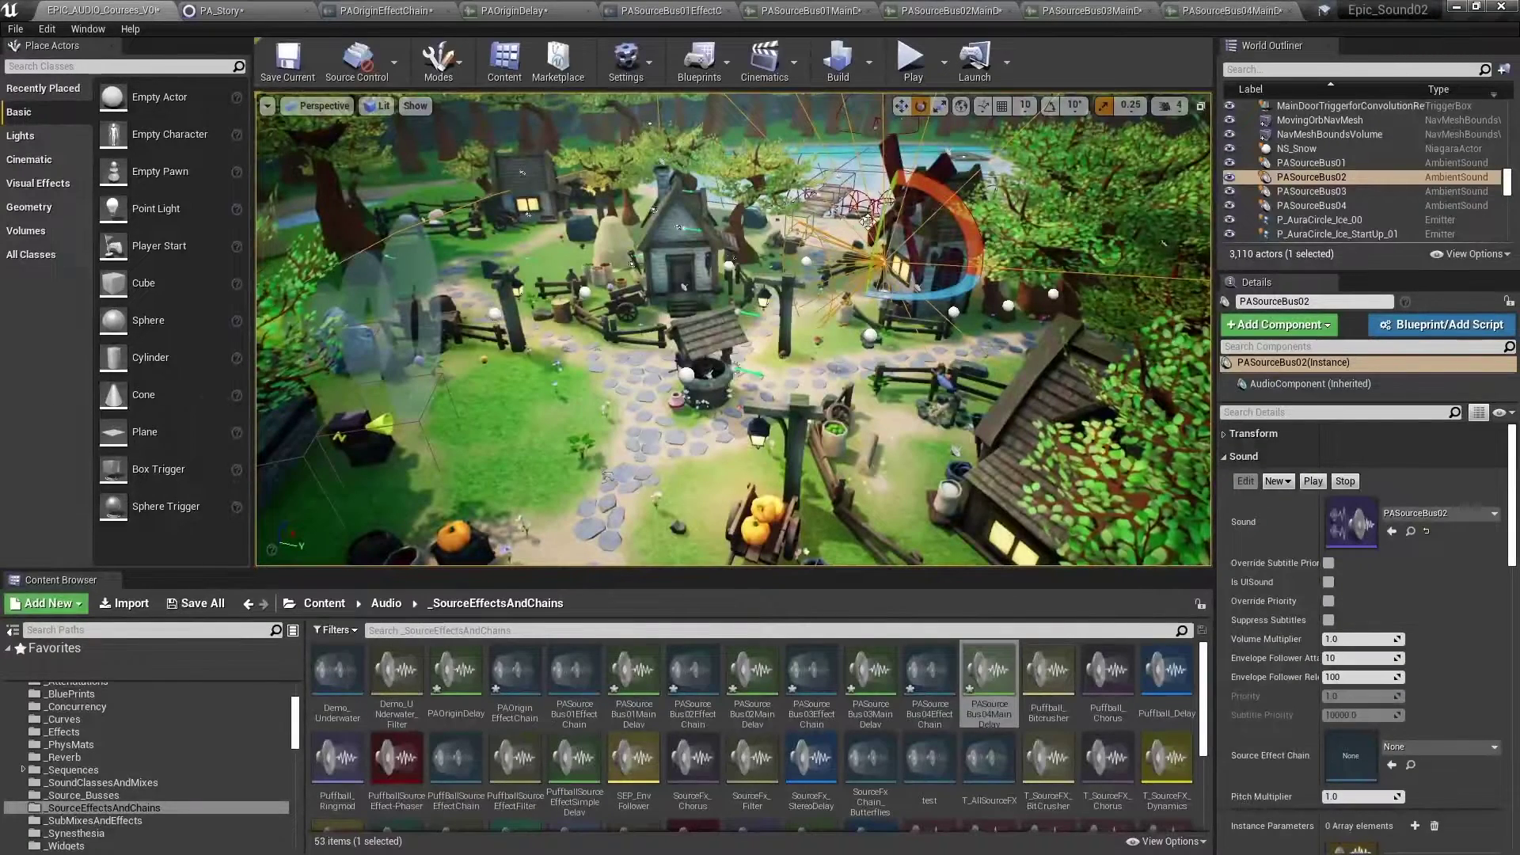
- Assign PASourceBus01EffectChain as the source effect chain of the PASourceBus02 speaker
left_click(1311, 179)
left_click(1435, 749)
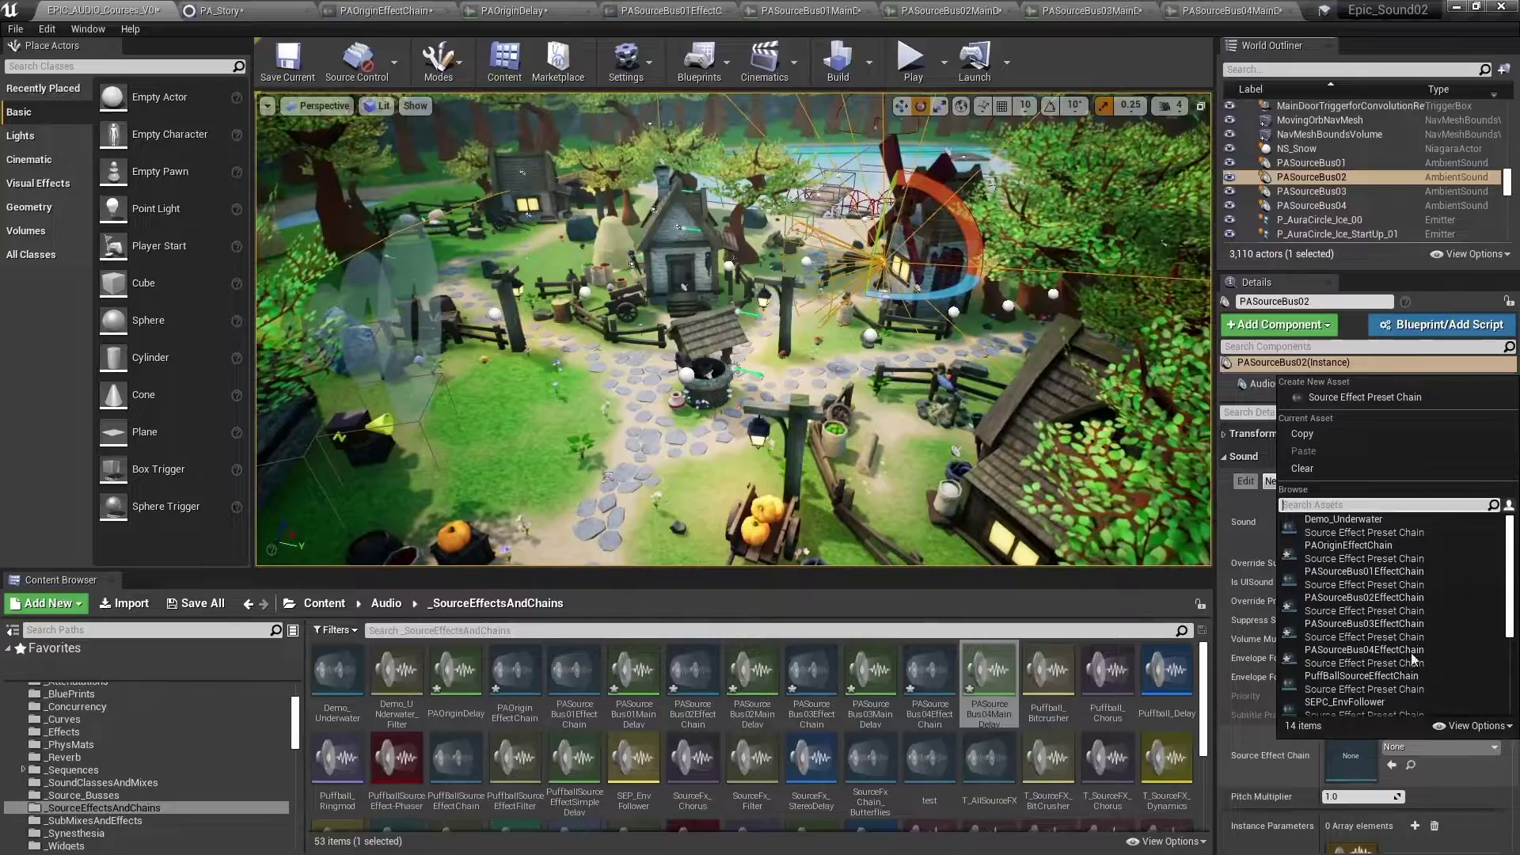
left_click(1376, 584)
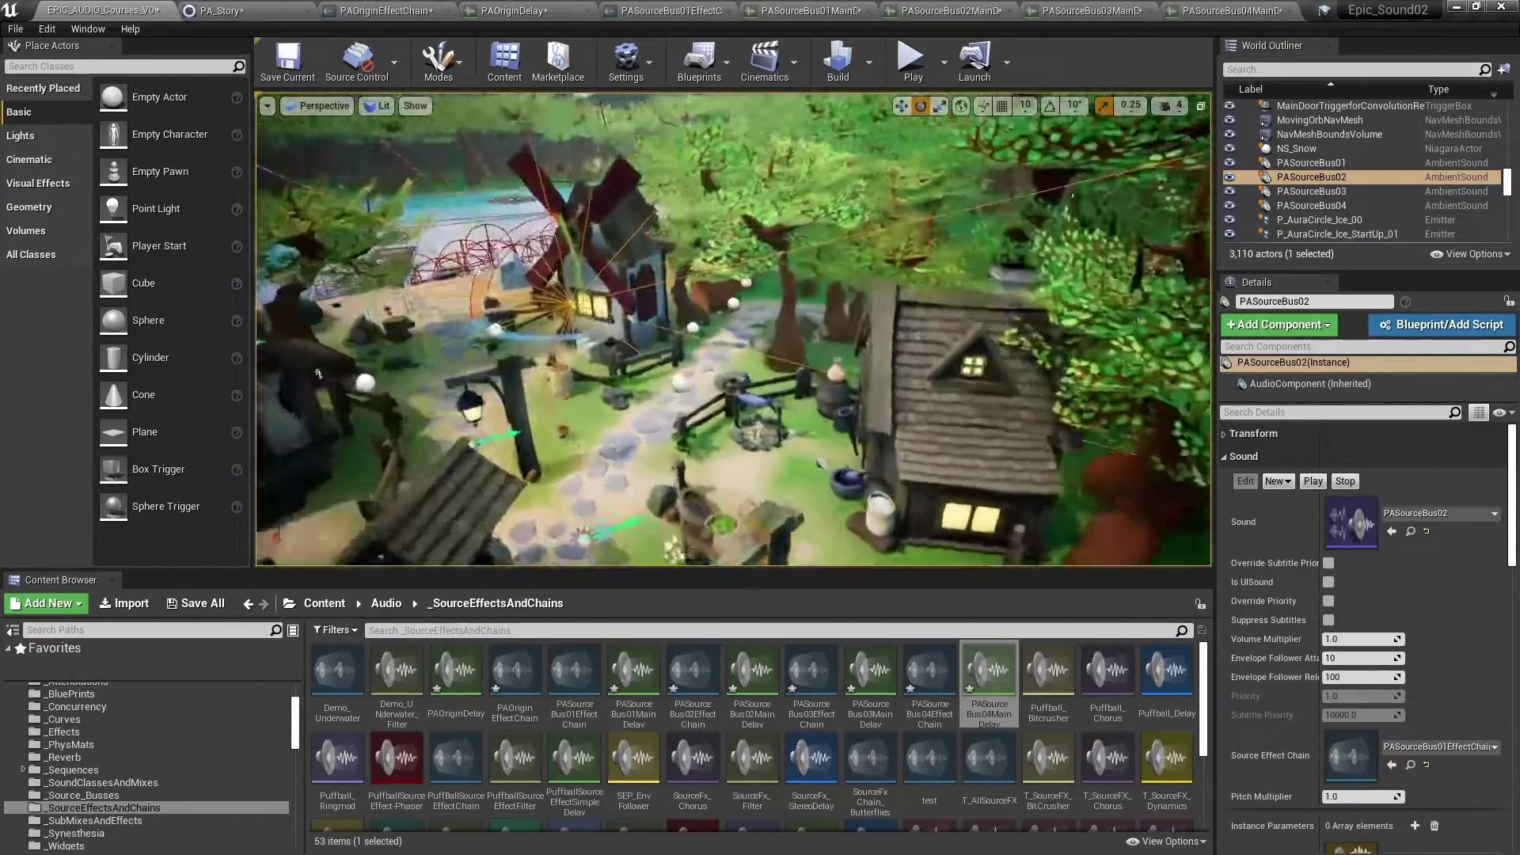
- Assign PASourceBus03EffectChain as the source effect chain of the PASourceBus03 speaker
left_click(827, 507)
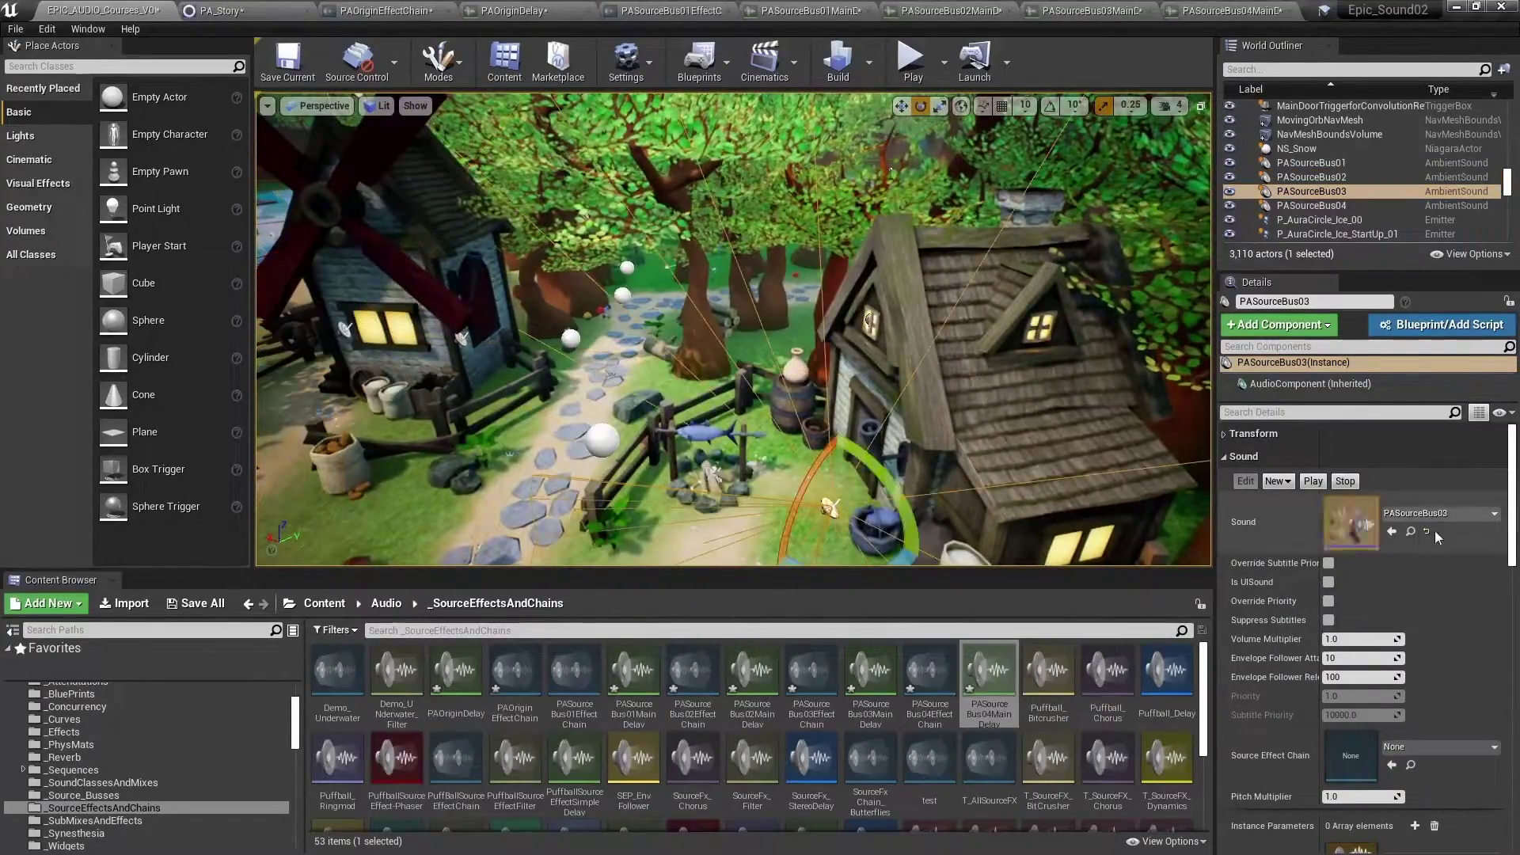
left_click(1440, 746)
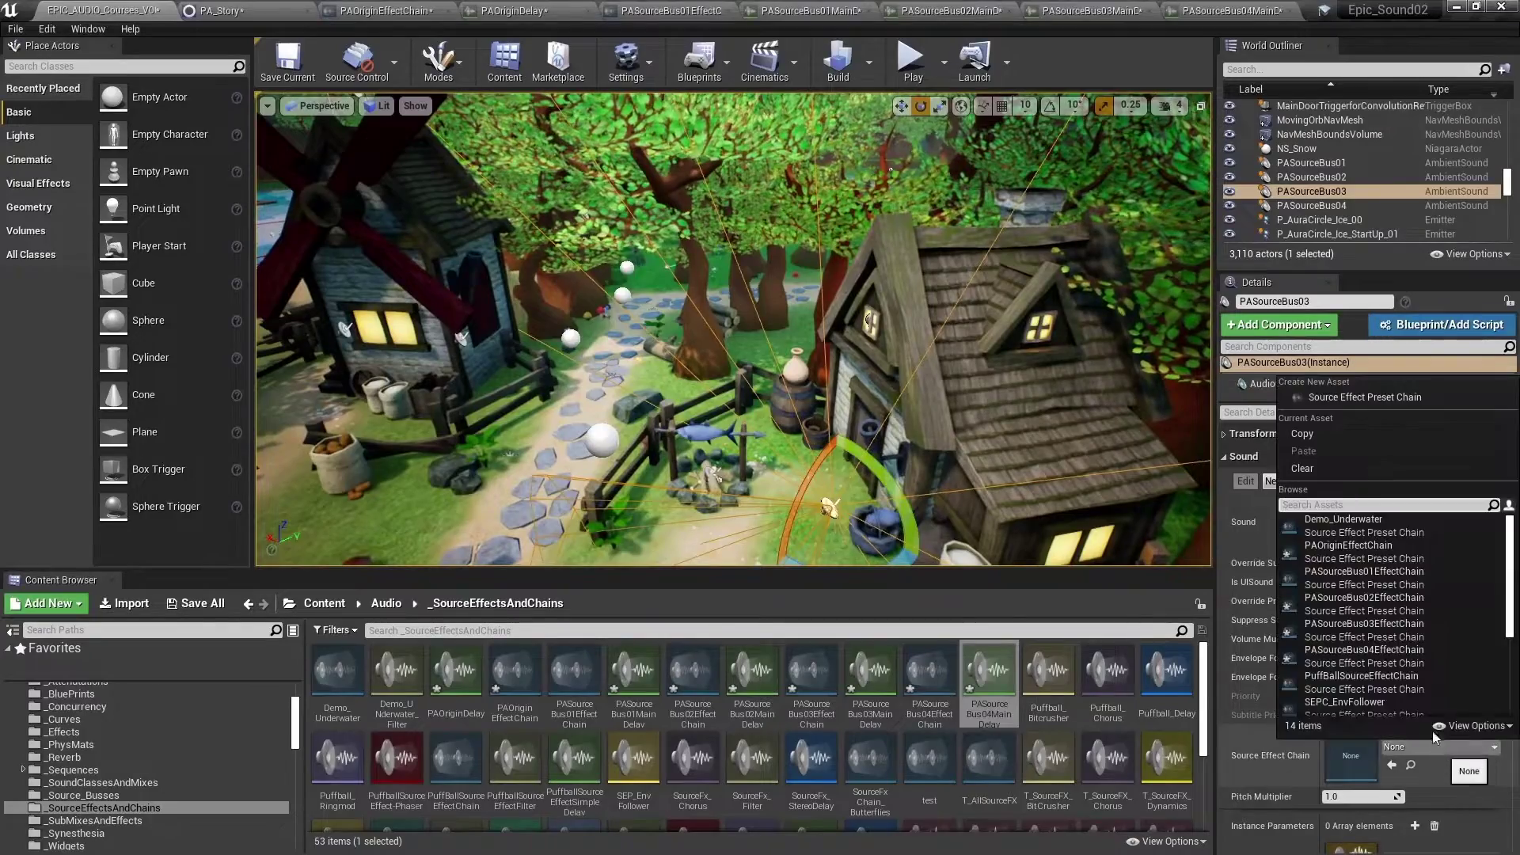
left_click(1378, 634)
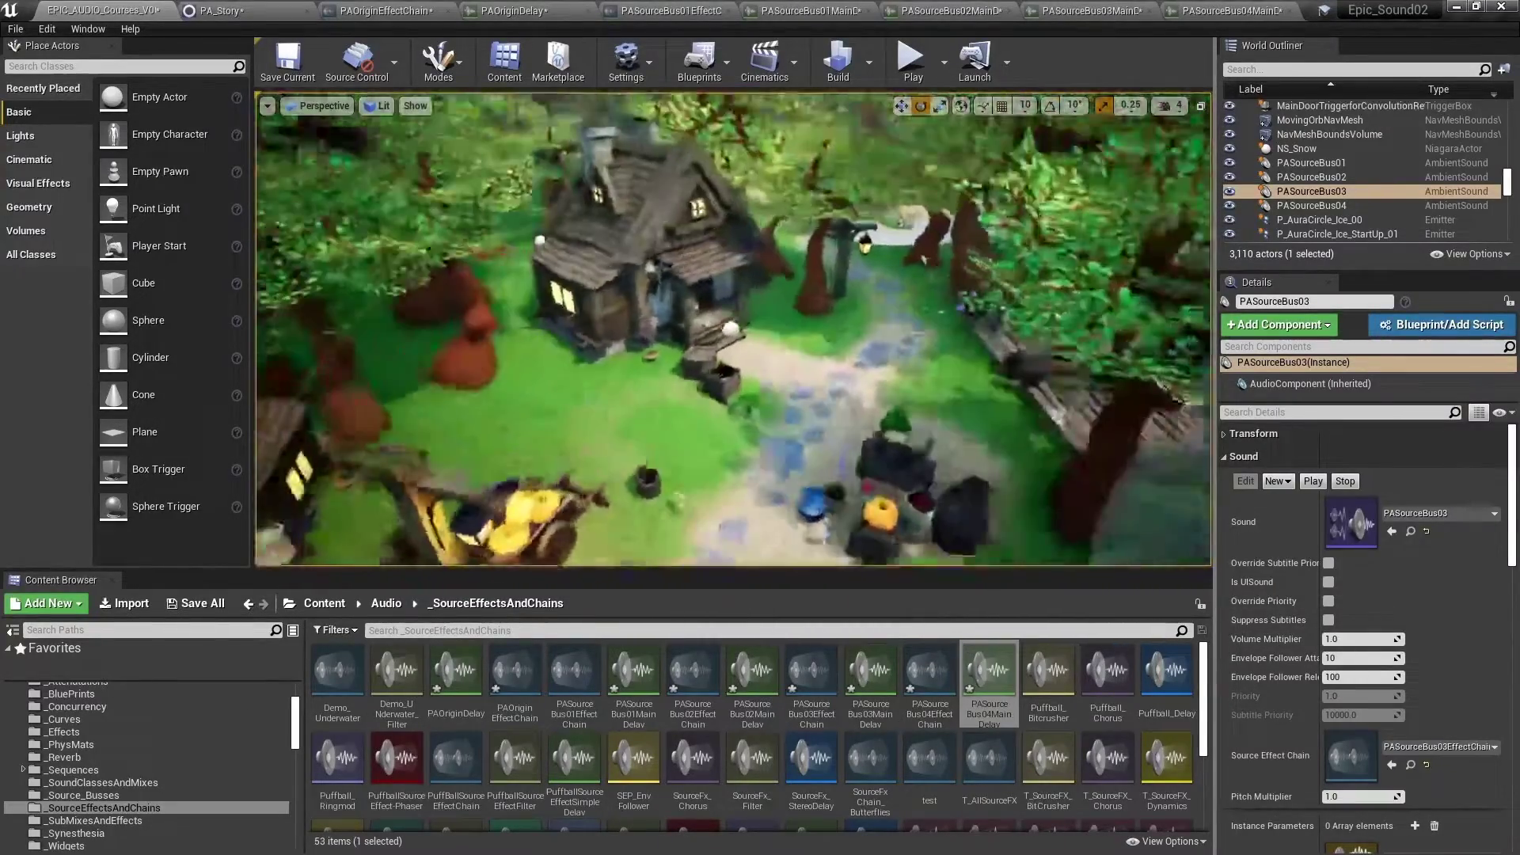
- Assign PASourceBus04EffectChain as the source effect chain of the PASourceBus04 speaker
left_click(672, 396)
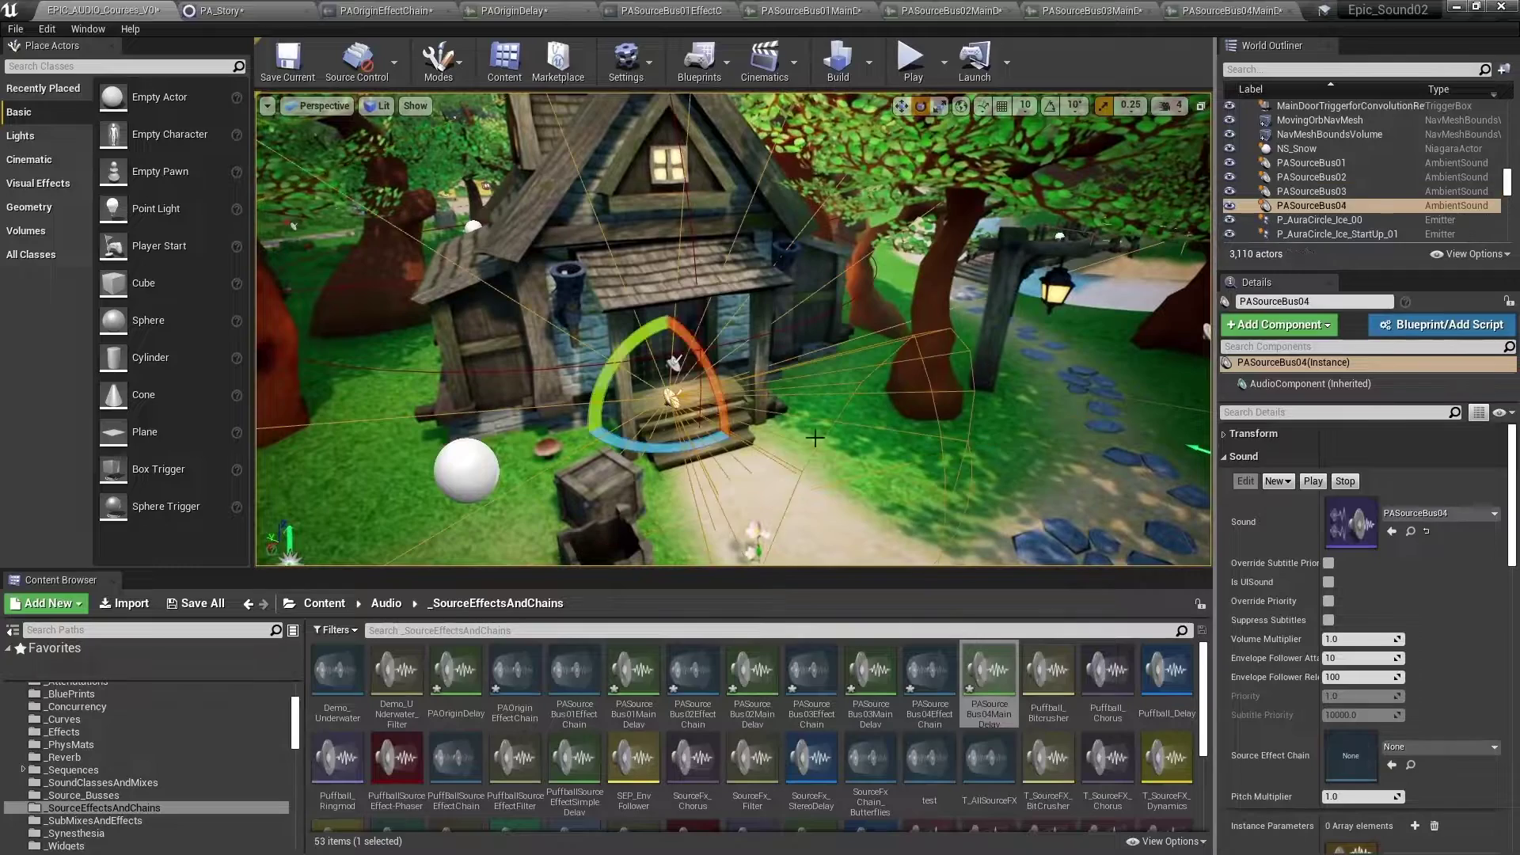
left_click(1441, 747)
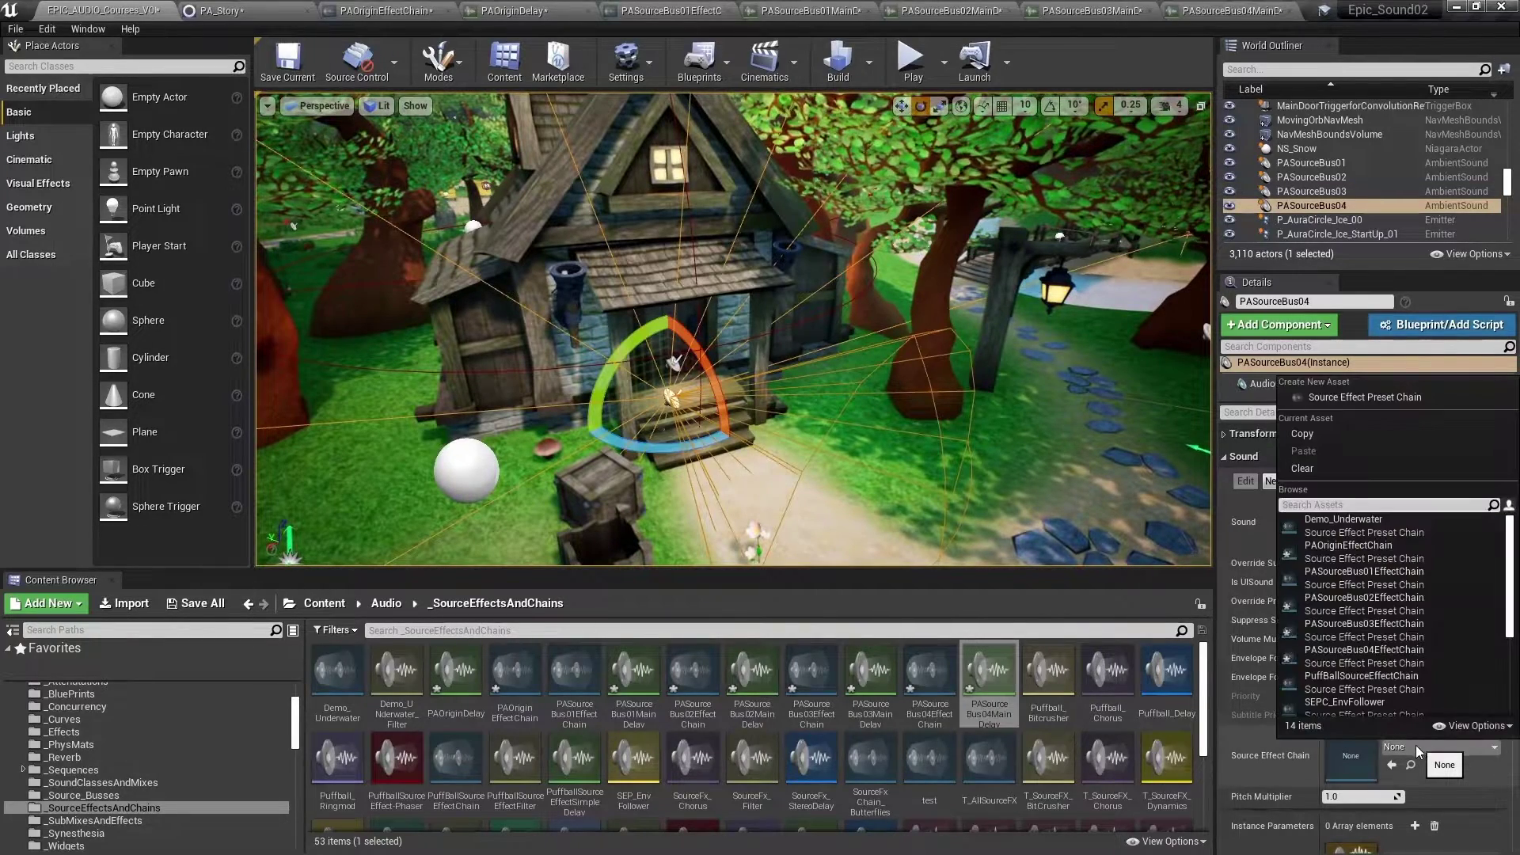
left_click(1375, 650)
left_click_drag(674, 448, 602, 445)
right_click_drag(674, 447, 475, 450)
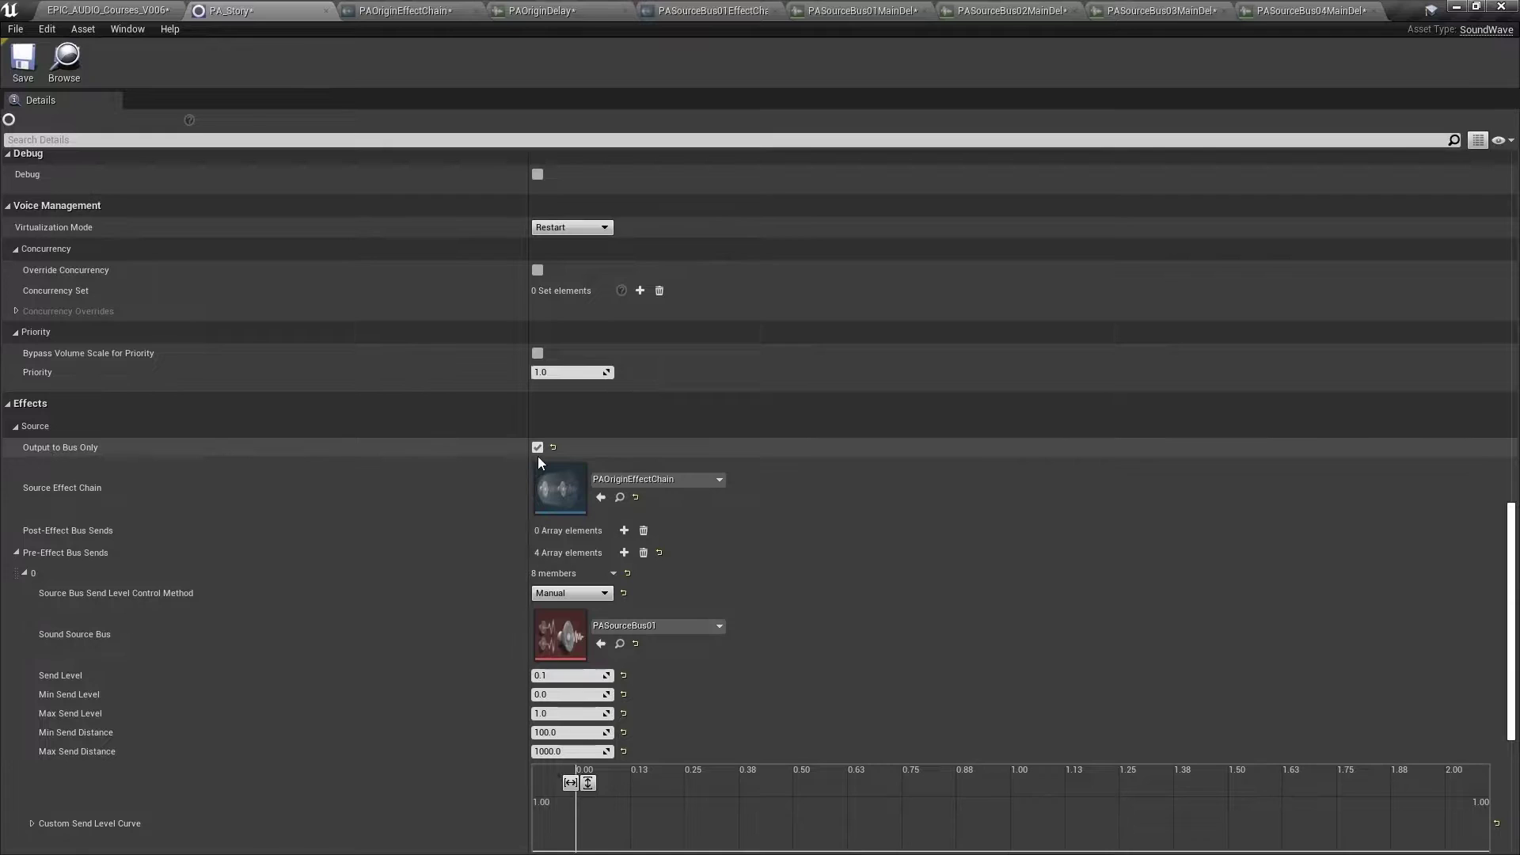
- Turn off Output to Bus Only for PA_Story and route pre-effect bus send 1 to PASourceBus01 with a send level of 0.1
left_click(538, 448)
scroll(502, 491, "down", 5)
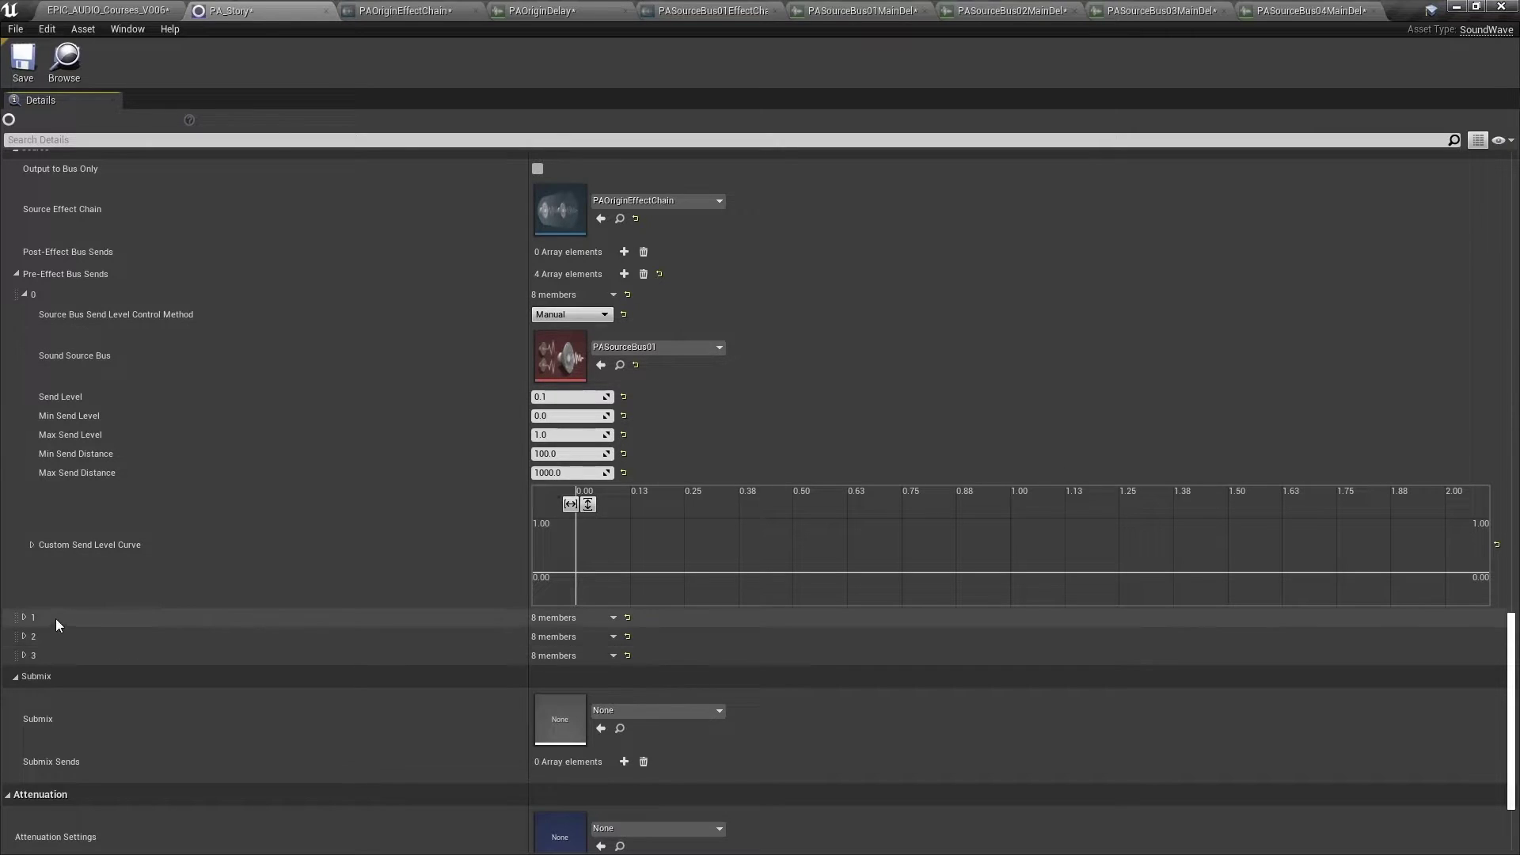
left_click(25, 618)
scroll(411, 559, "down", 3)
left_click(690, 494)
type("bus")
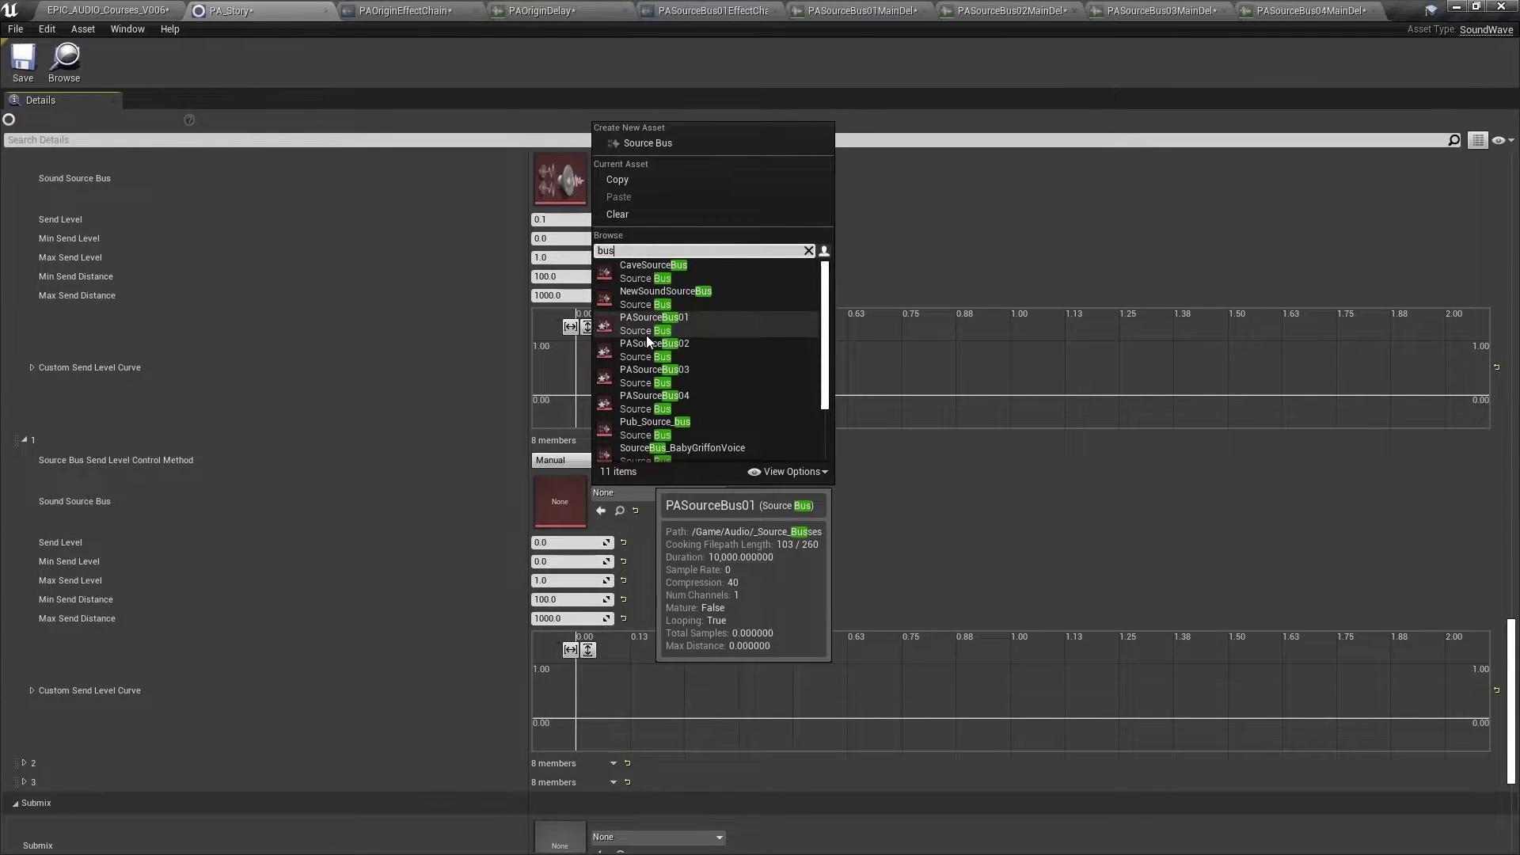
left_click(647, 335)
left_click(578, 543)
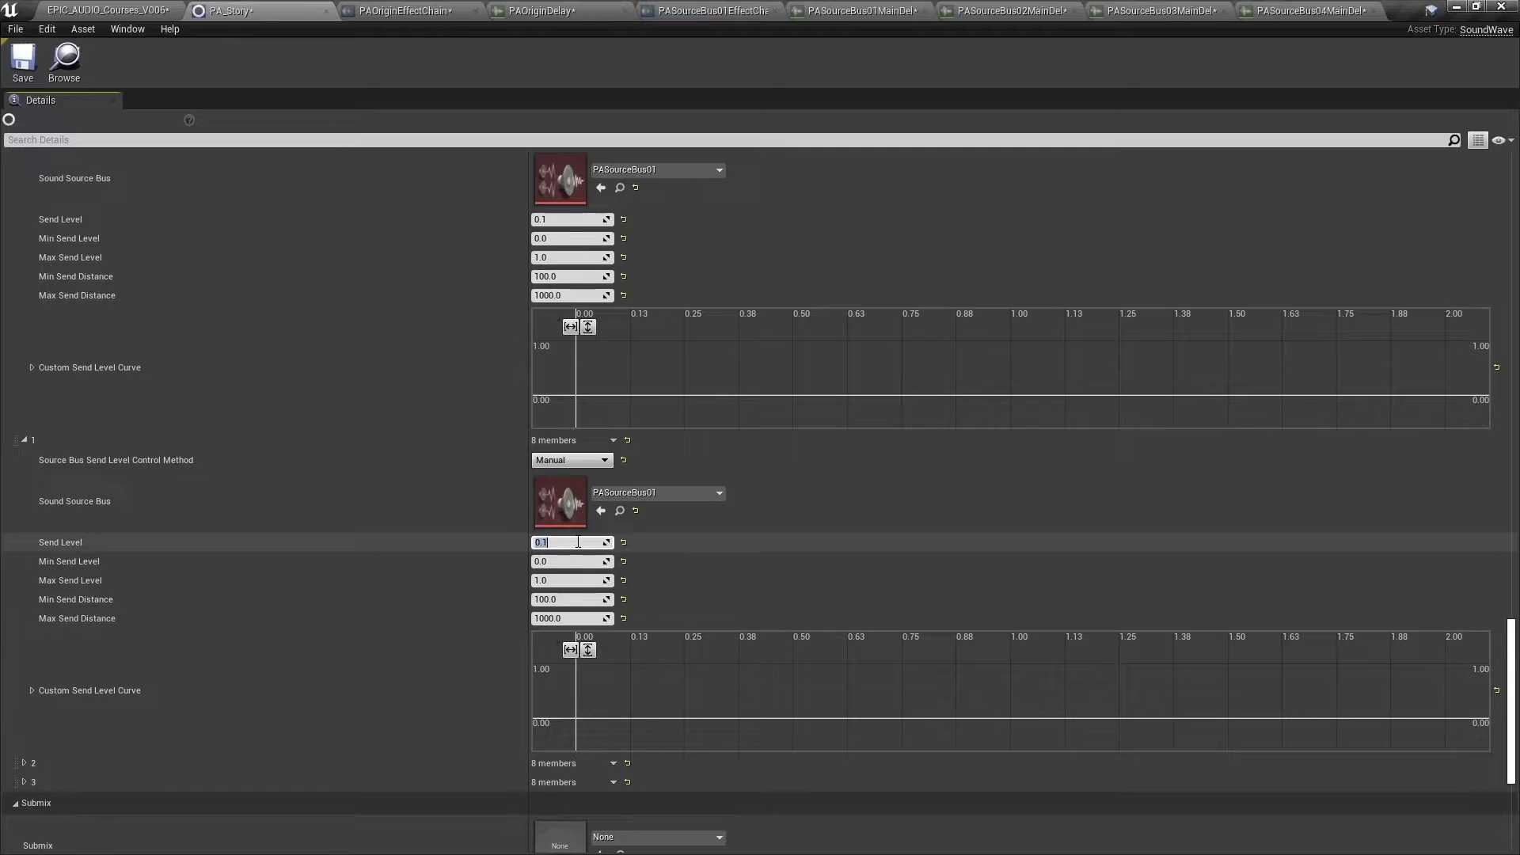
- Route PA_Story's pre-effect bus send 2 to PASourceBus03 with a send level of 0.1
left_click(25, 763)
left_click(655, 816)
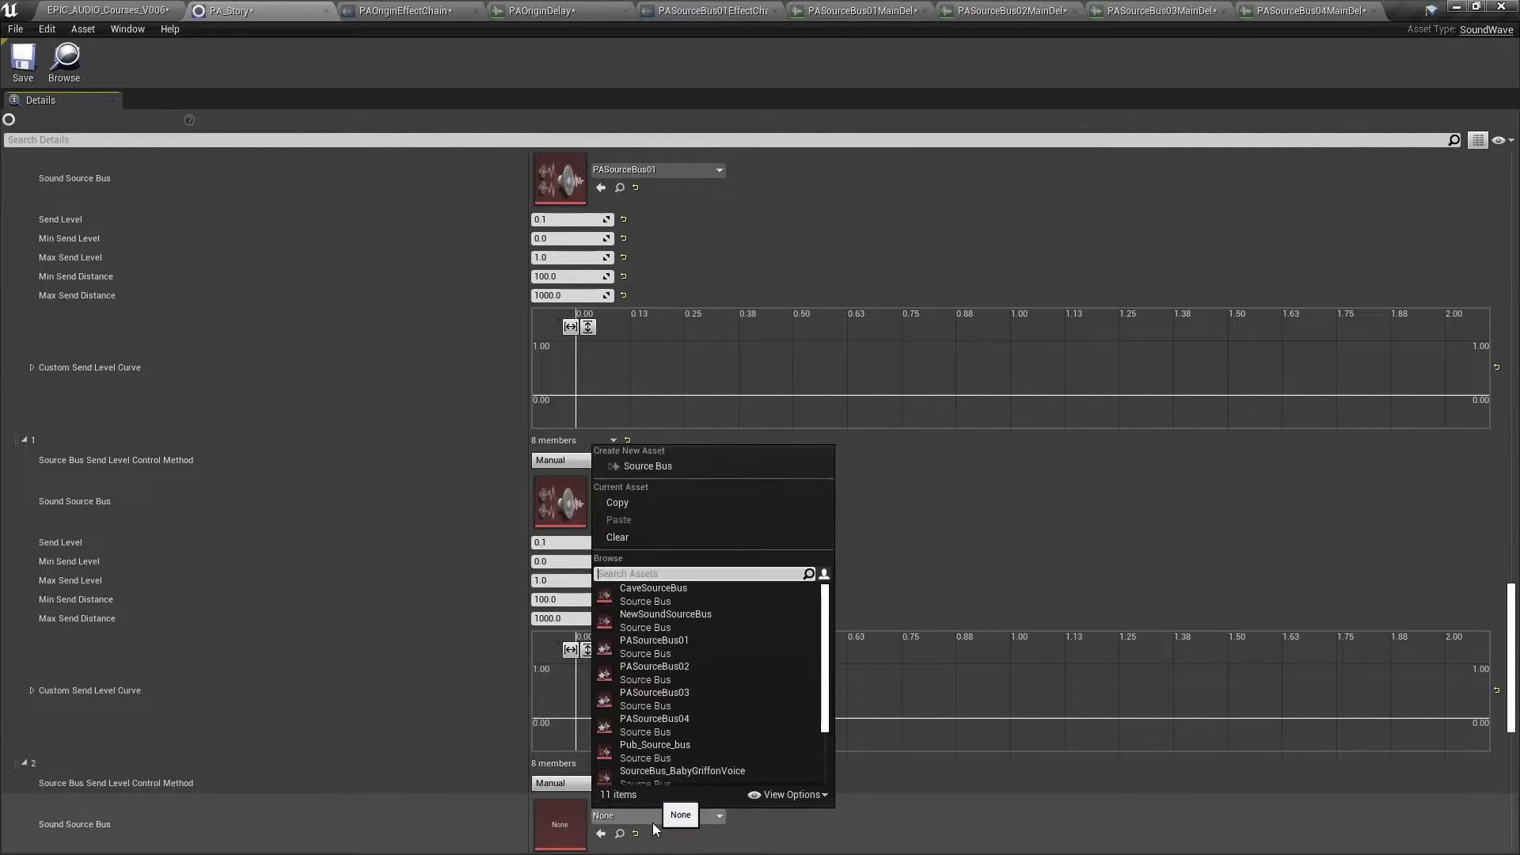
type("bus")
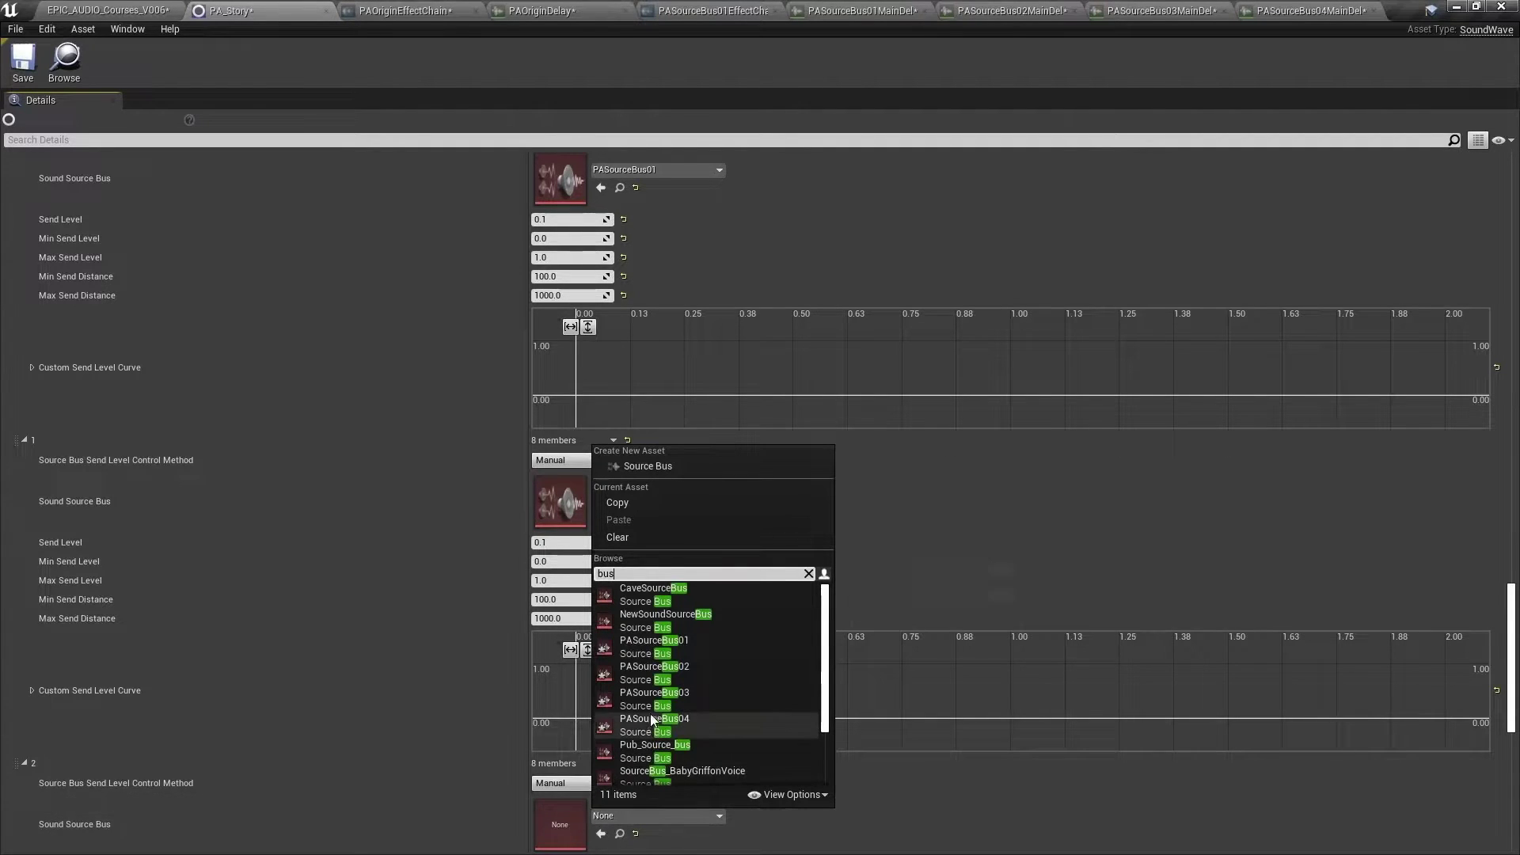
left_click(644, 692)
scroll(950, 563, "down", 2)
scroll(950, 563, "down", 3)
left_click(583, 789)
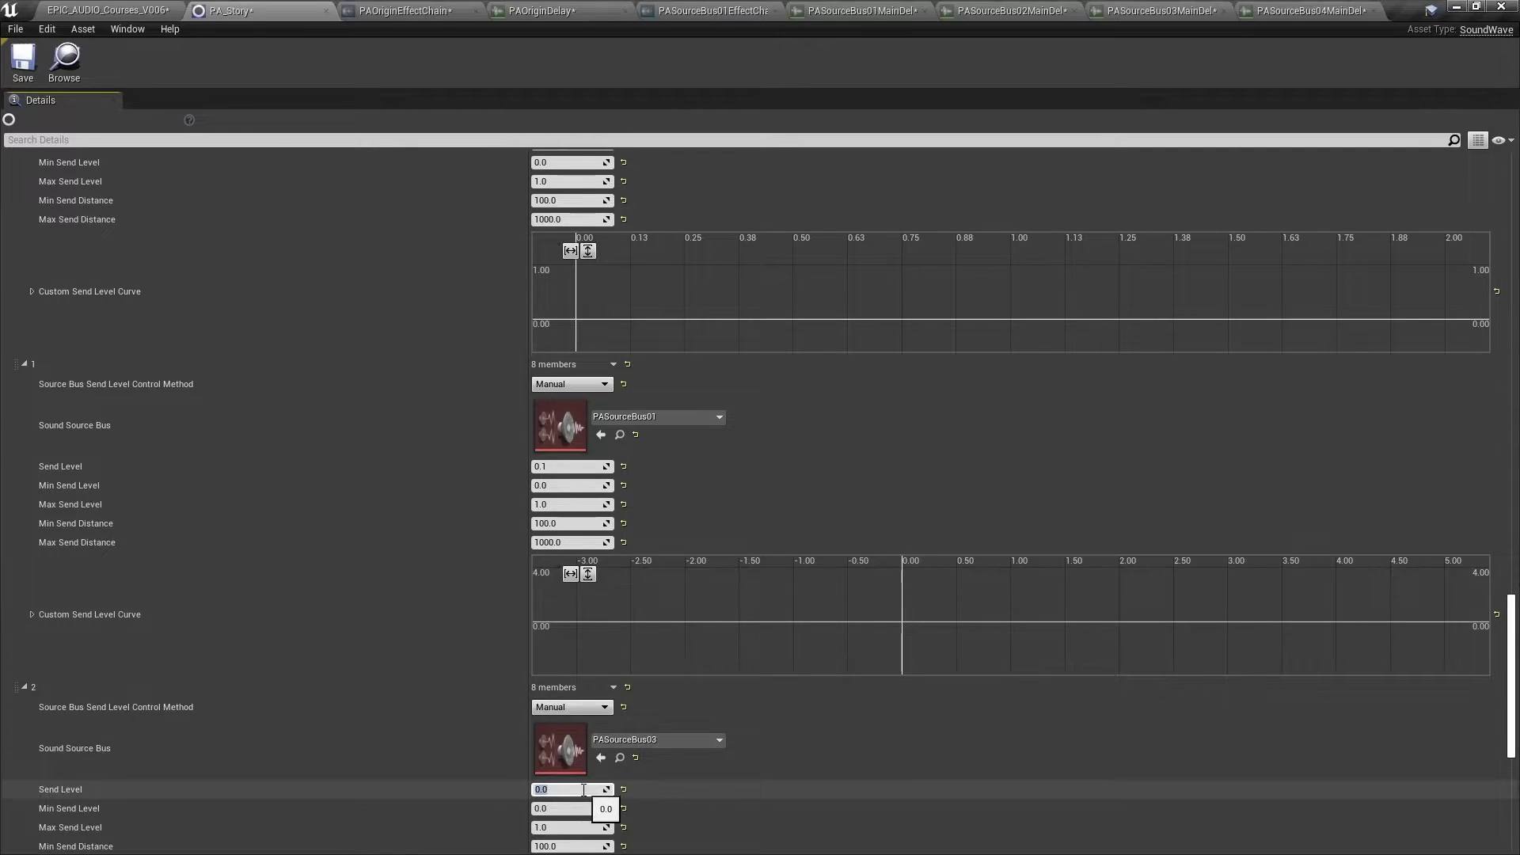
type("0.1")
- Set PASourceBus04 as the sound source bus of PA_Story's pre-effect bus send 3
scroll(26, 656, "down", 4)
left_click(26, 655)
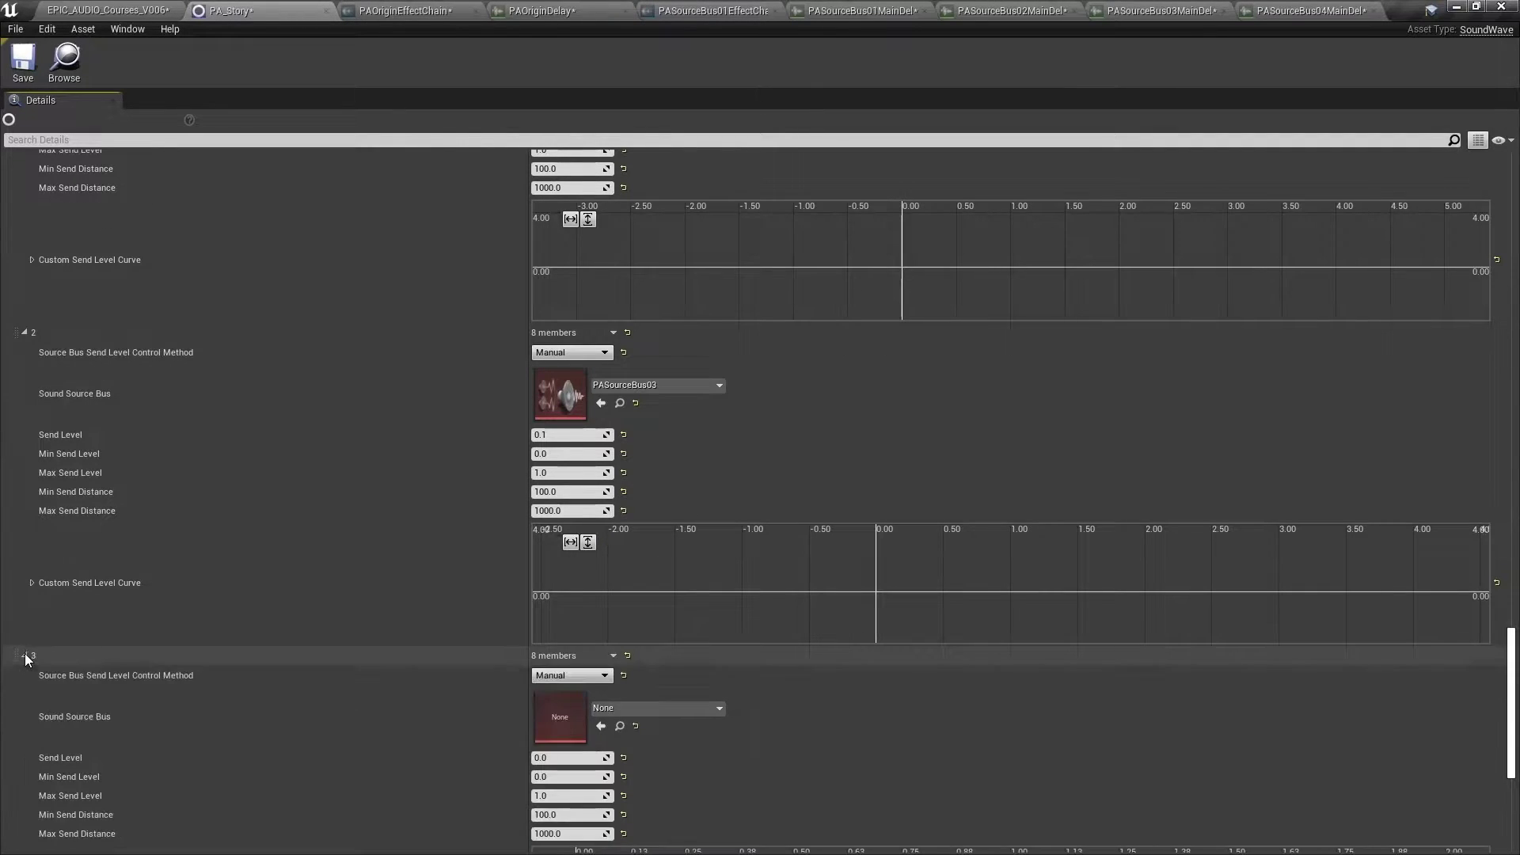
left_click(655, 711)
type("bus")
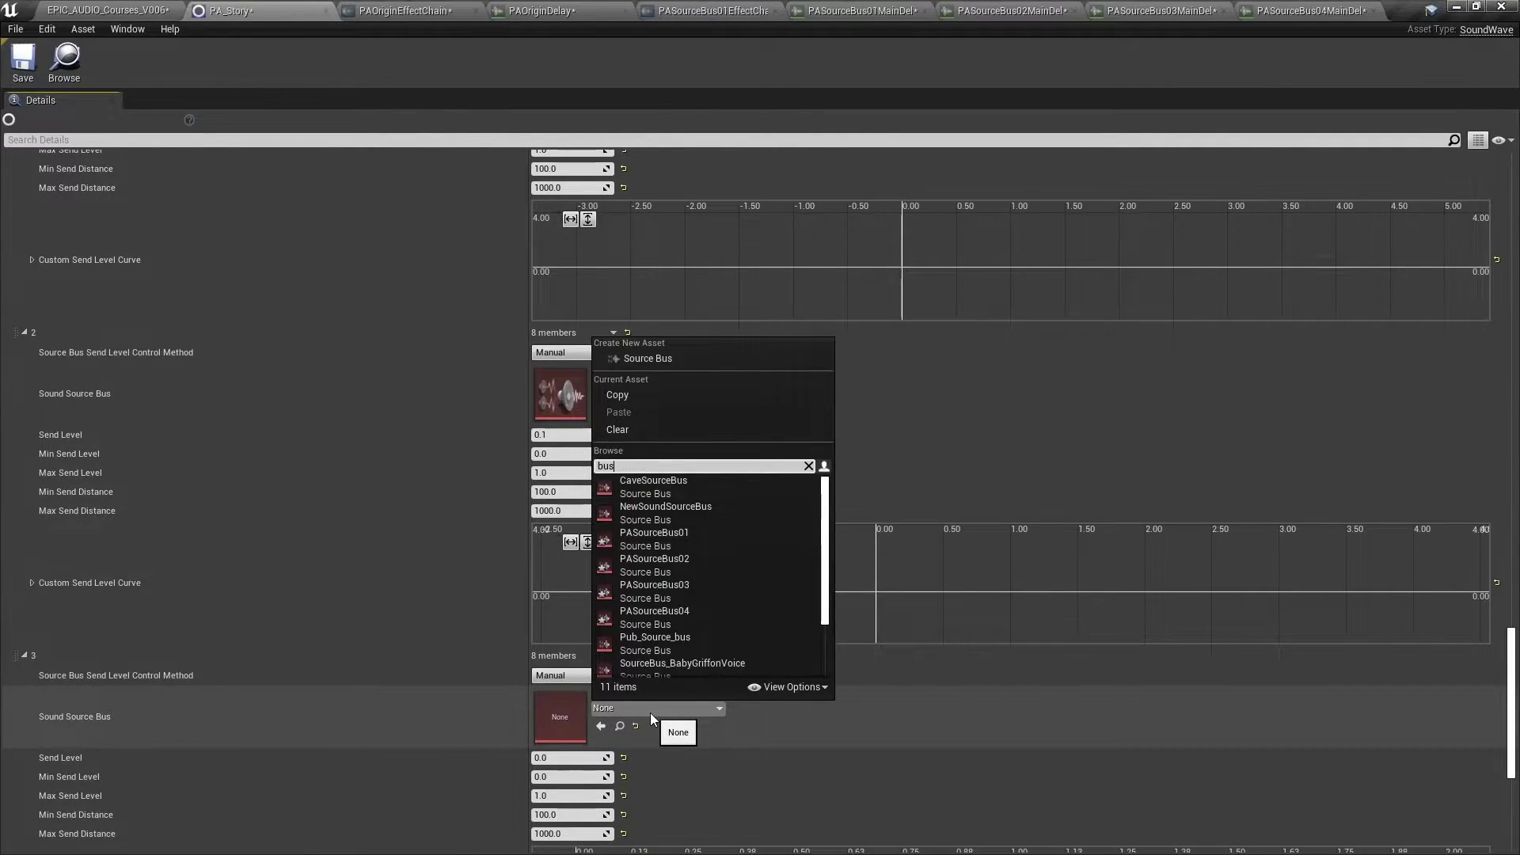
left_click(648, 615)
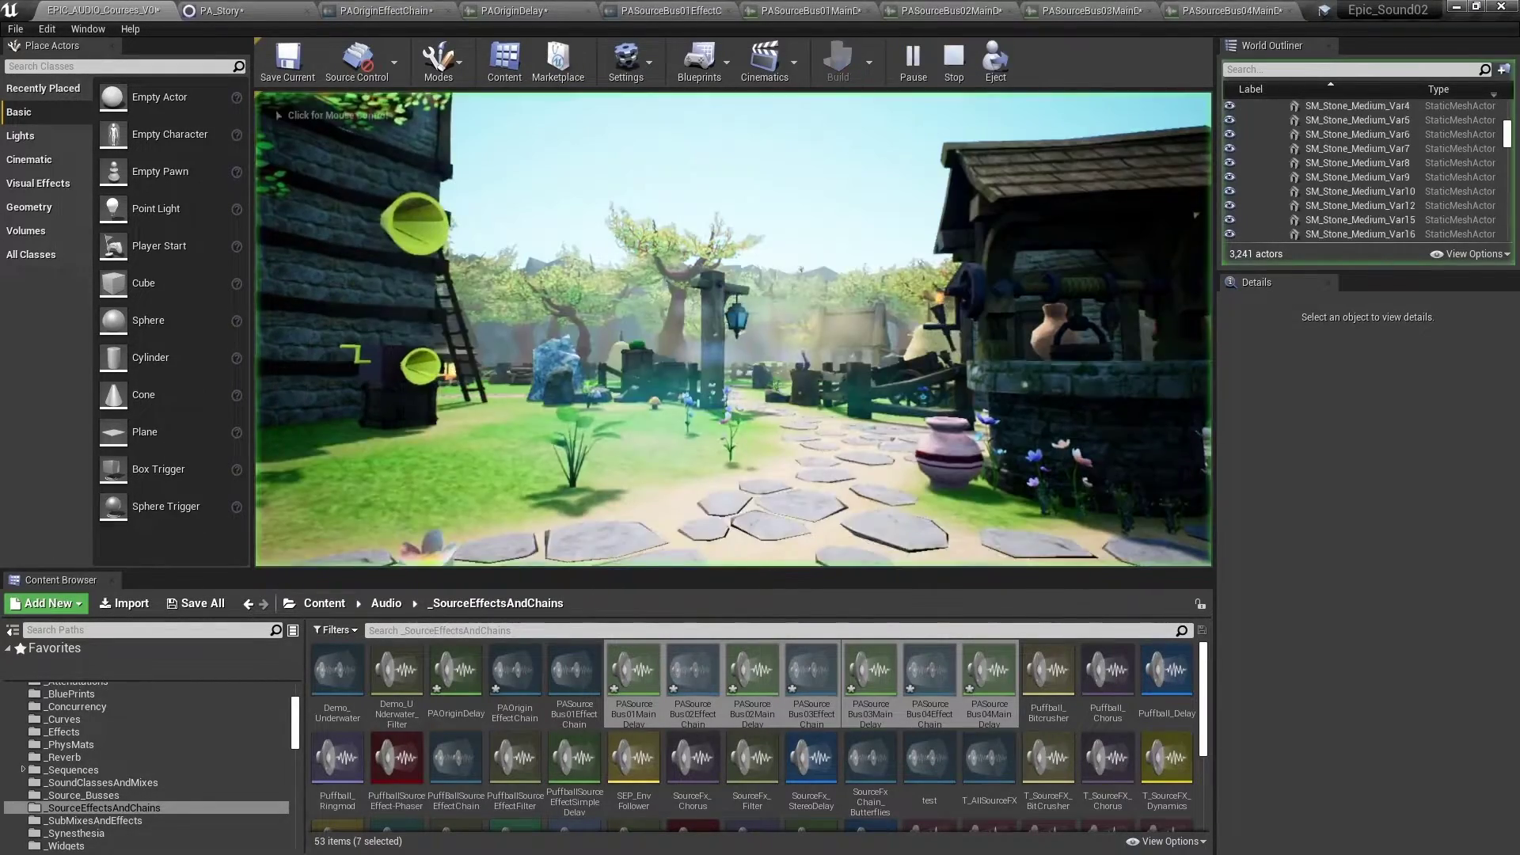
- Walk past the tower and around the village in a playtest to listen to the PA speakers, and end the playtest
key("w")
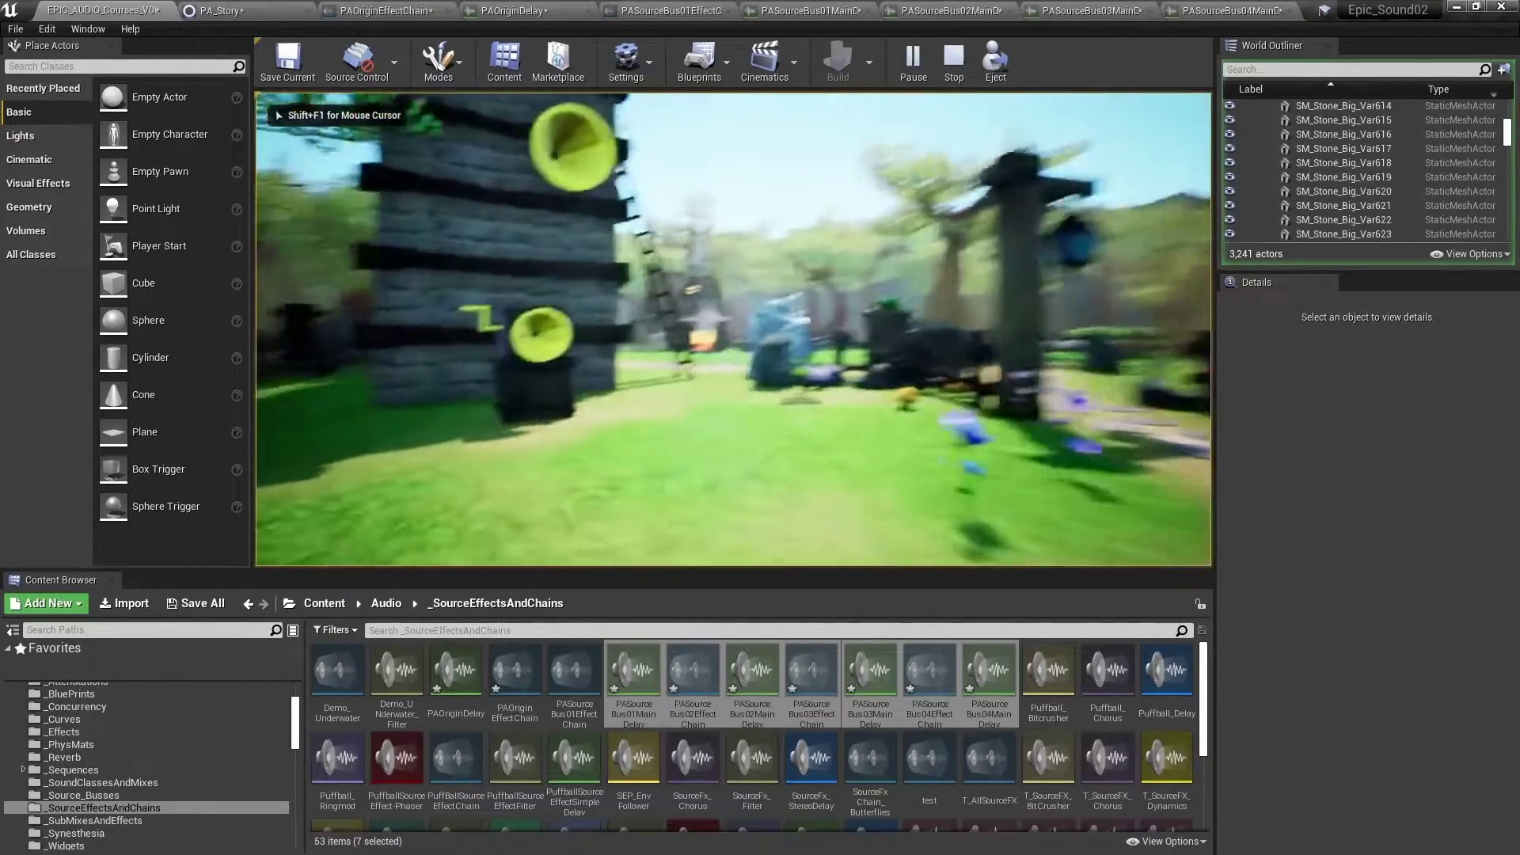
key("w")
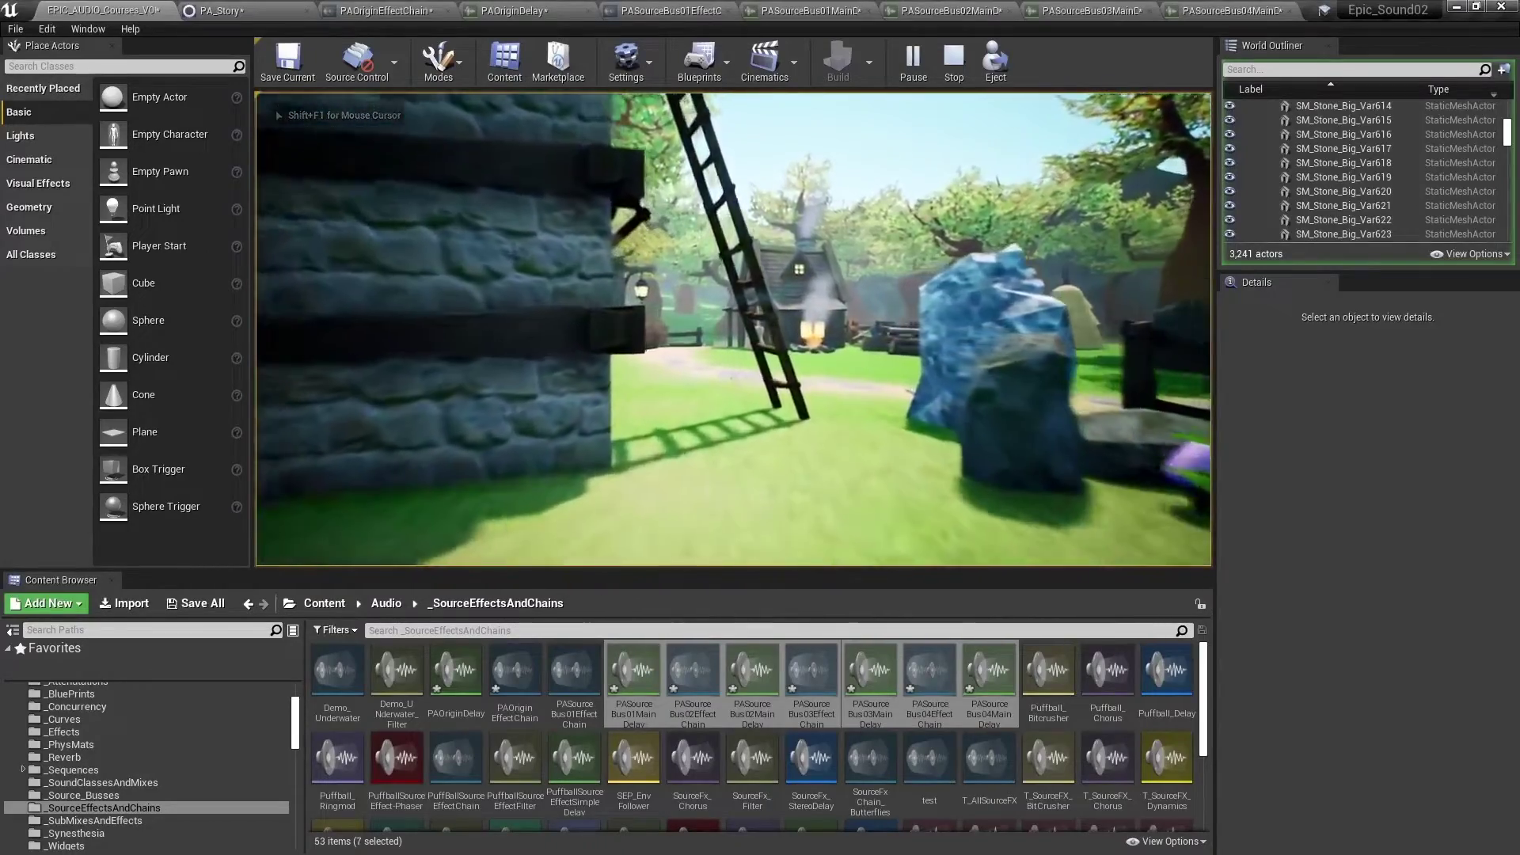
key("w")
key("s")
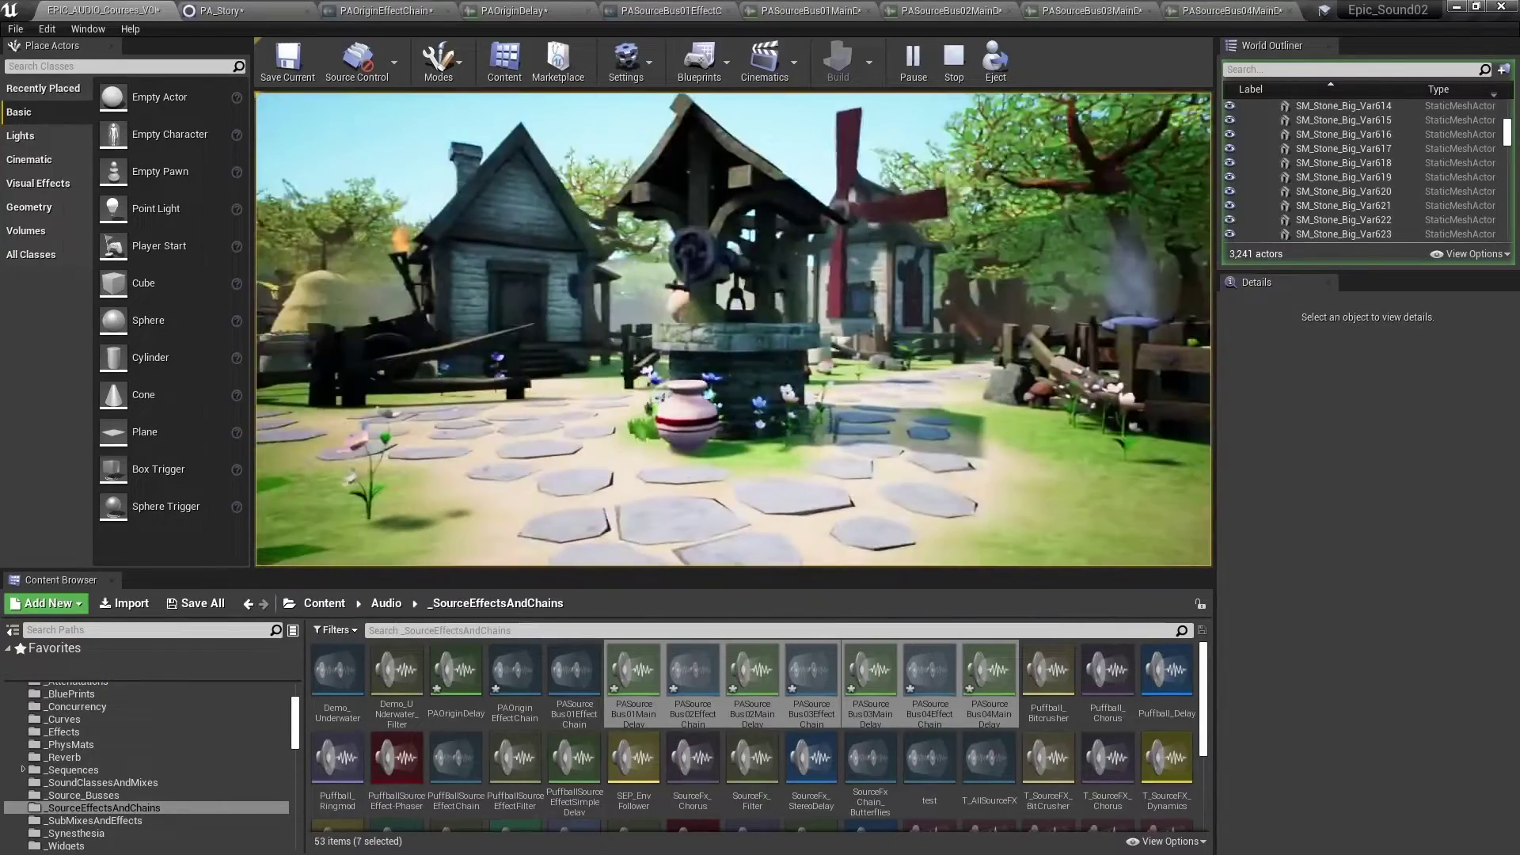
key("Escape")
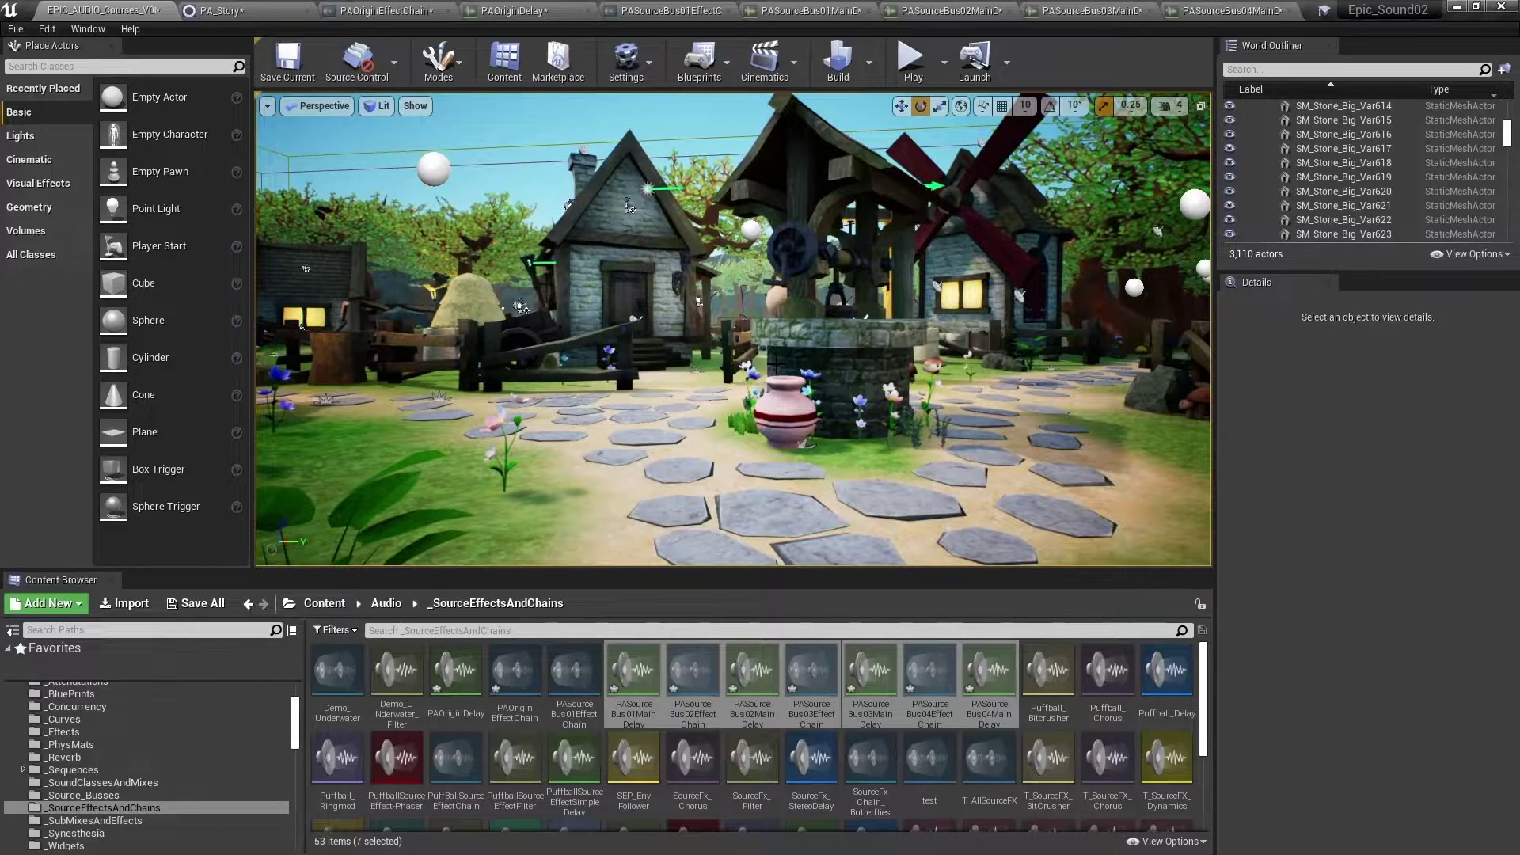
- Duplicate PASourceBus01MainDelay as PASourceBusDistanceDelay and open the copy's settings
left_click(649, 644)
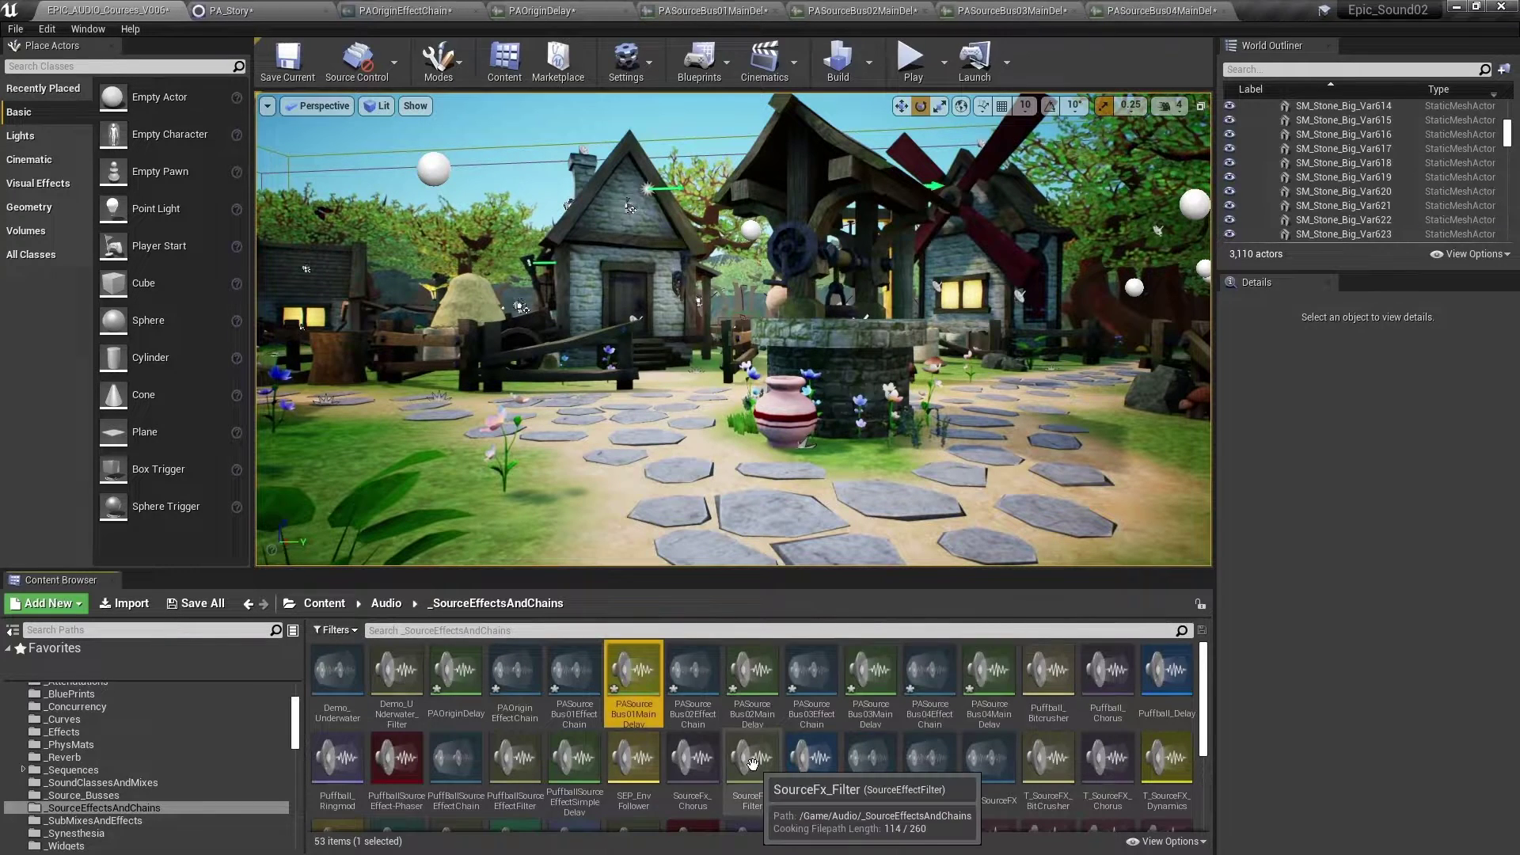
right_click(648, 644)
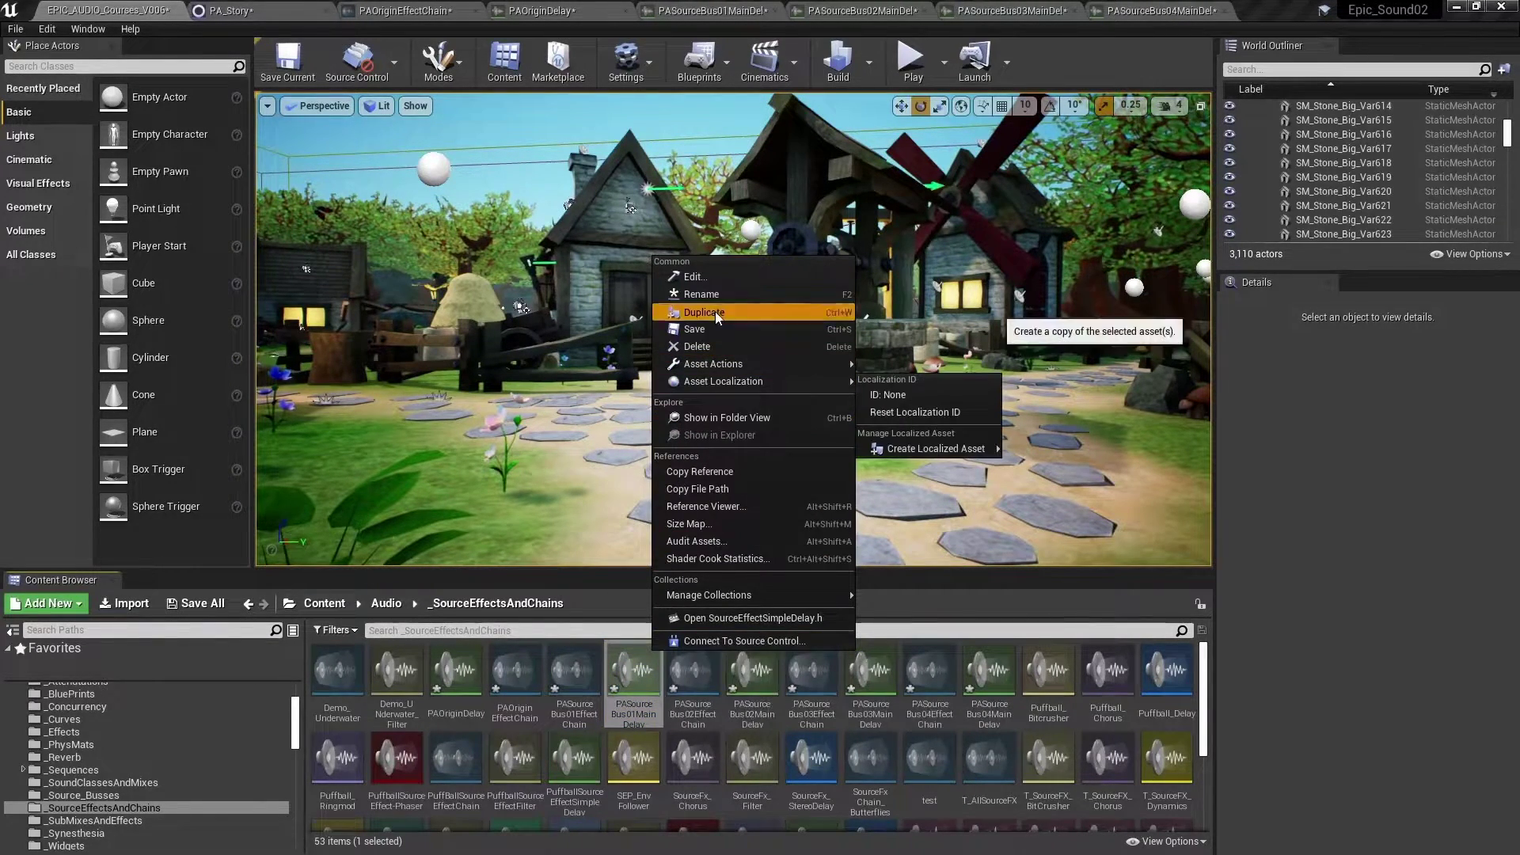
left_click(715, 311)
key("End")
key("BackSpace")
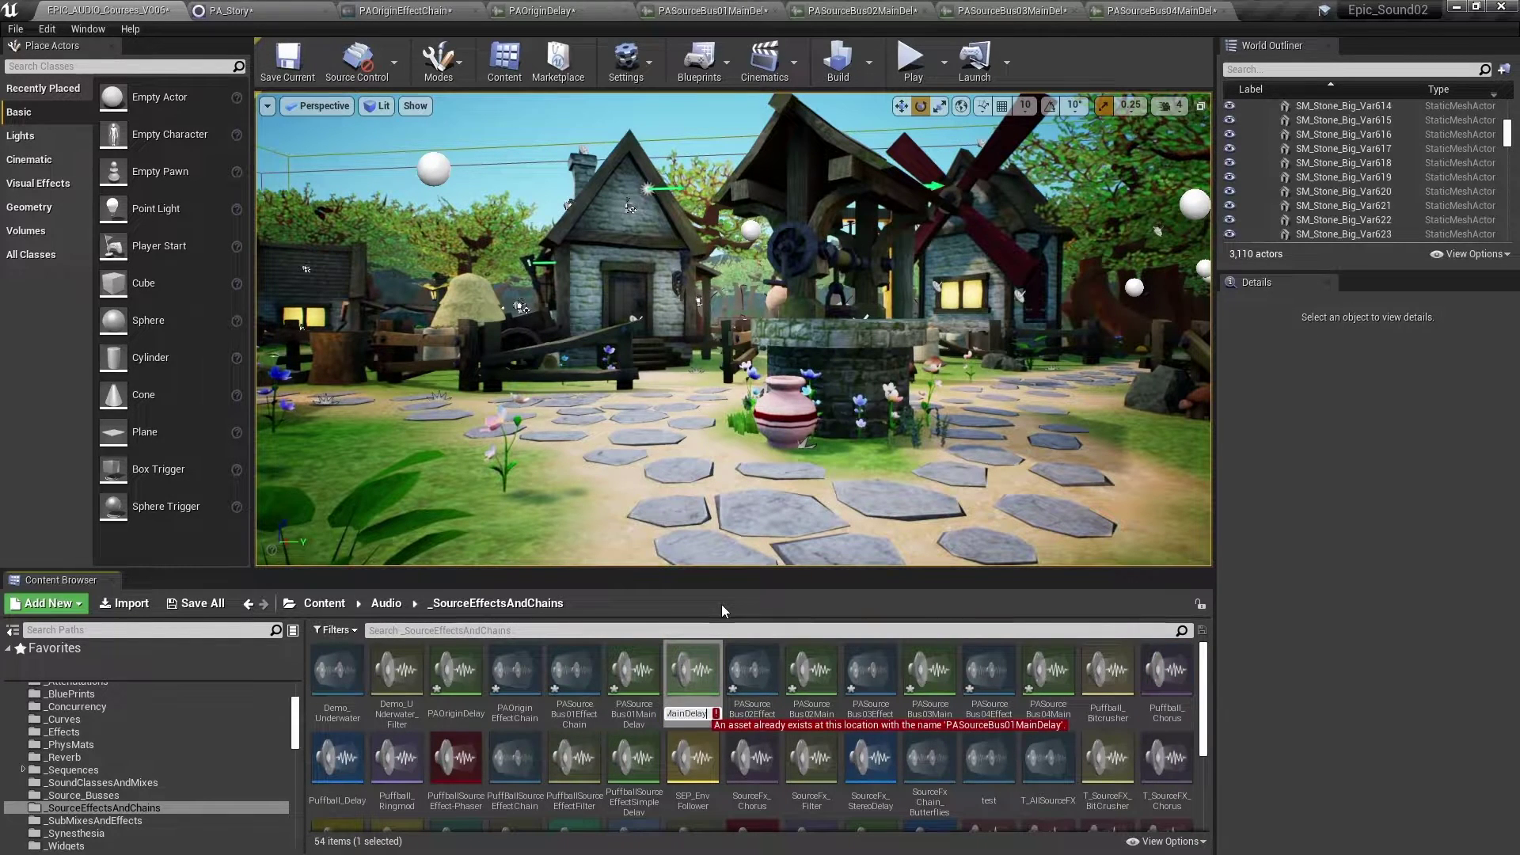
key("Left")
key("Left")
key("Left")
key("Left")
key("Left")
key("BackSpace")
key("BackSpace")
key("BackSpace")
key("BackSpace")
key("BackSpace")
key("BackSpace")
type("Di")
type("rect")
key("Return")
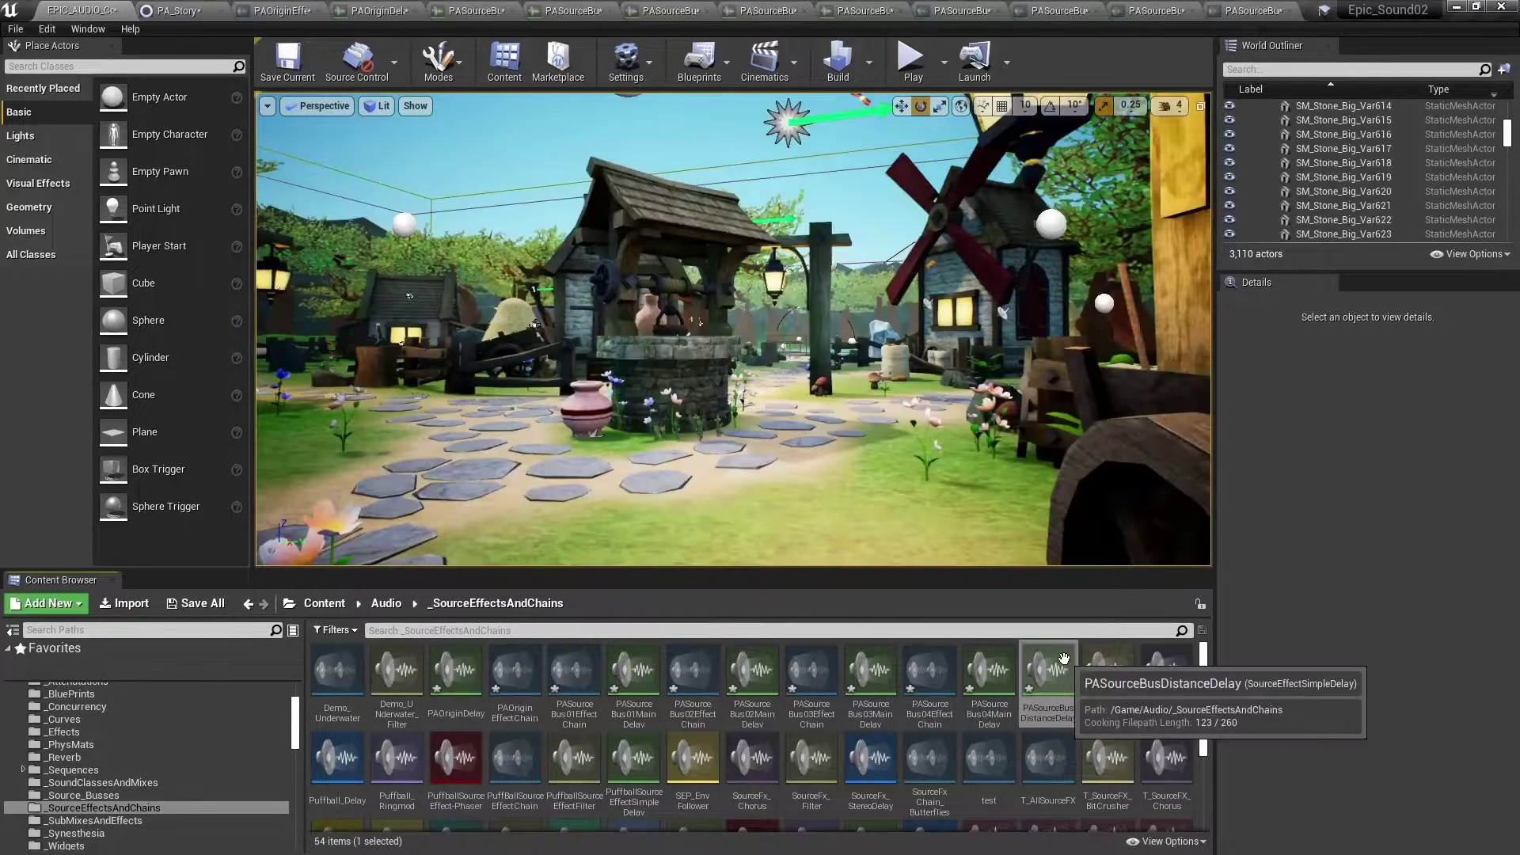
double_click(1048, 673)
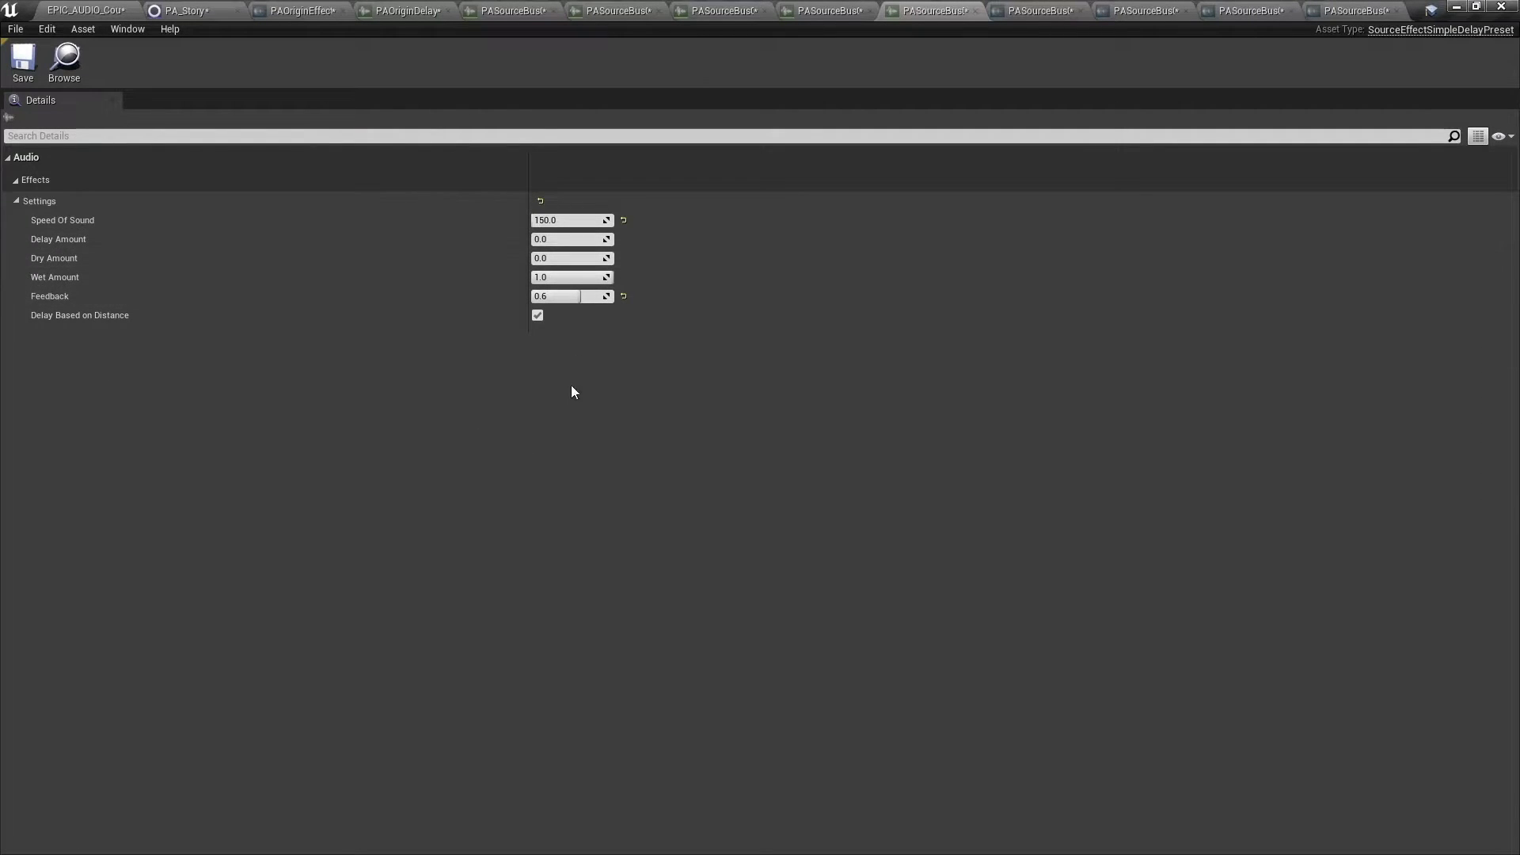
- Add PASourceBusDistanceDelay as the second preset in PASourceBus01EffectChain and PASourceBus02EffectChain
left_click(77, 11)
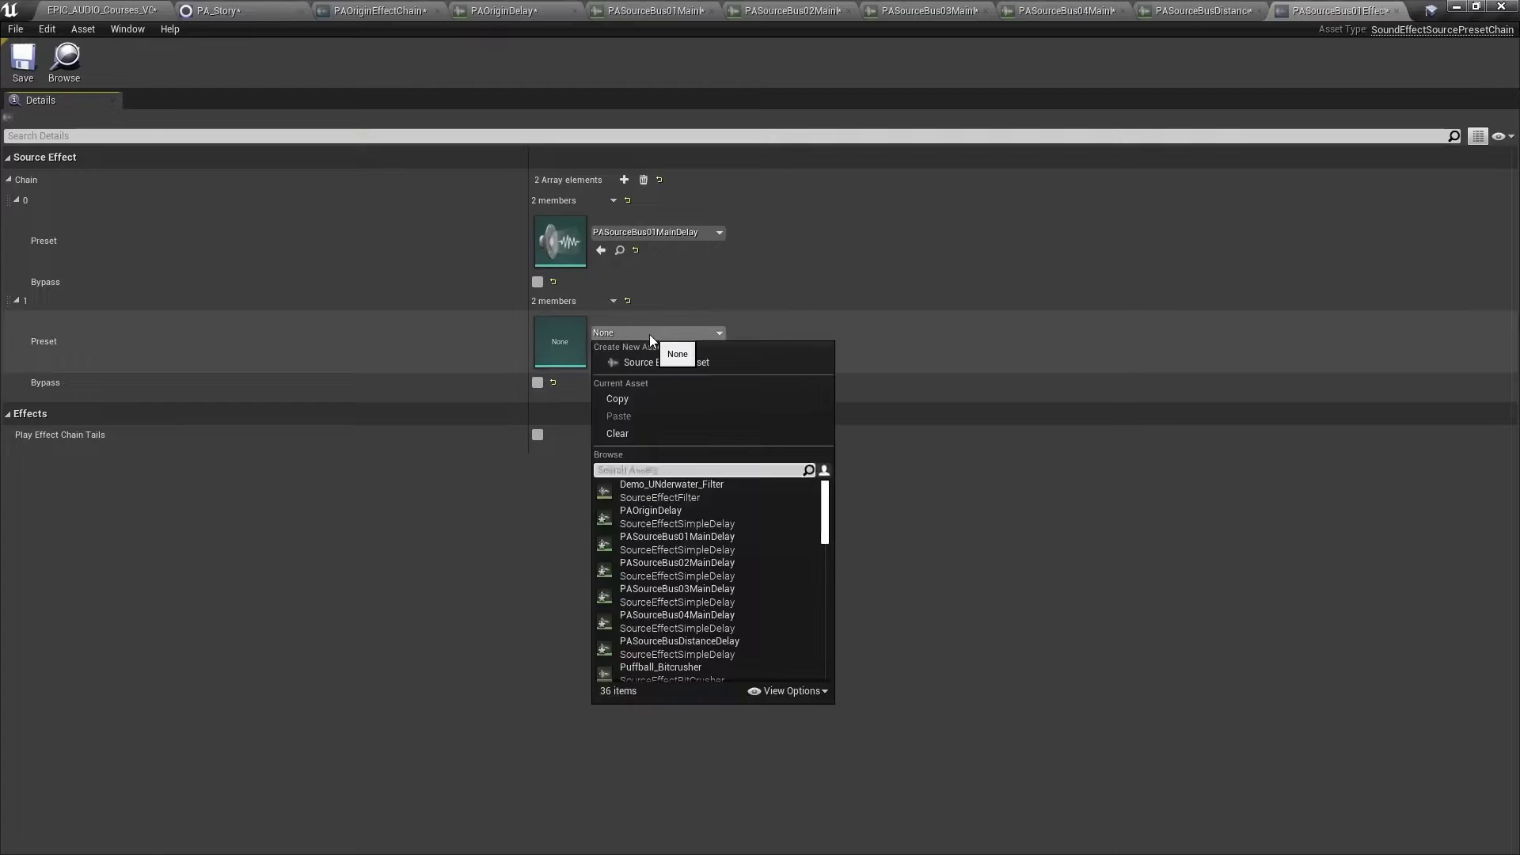
type("distance")
left_click(658, 495)
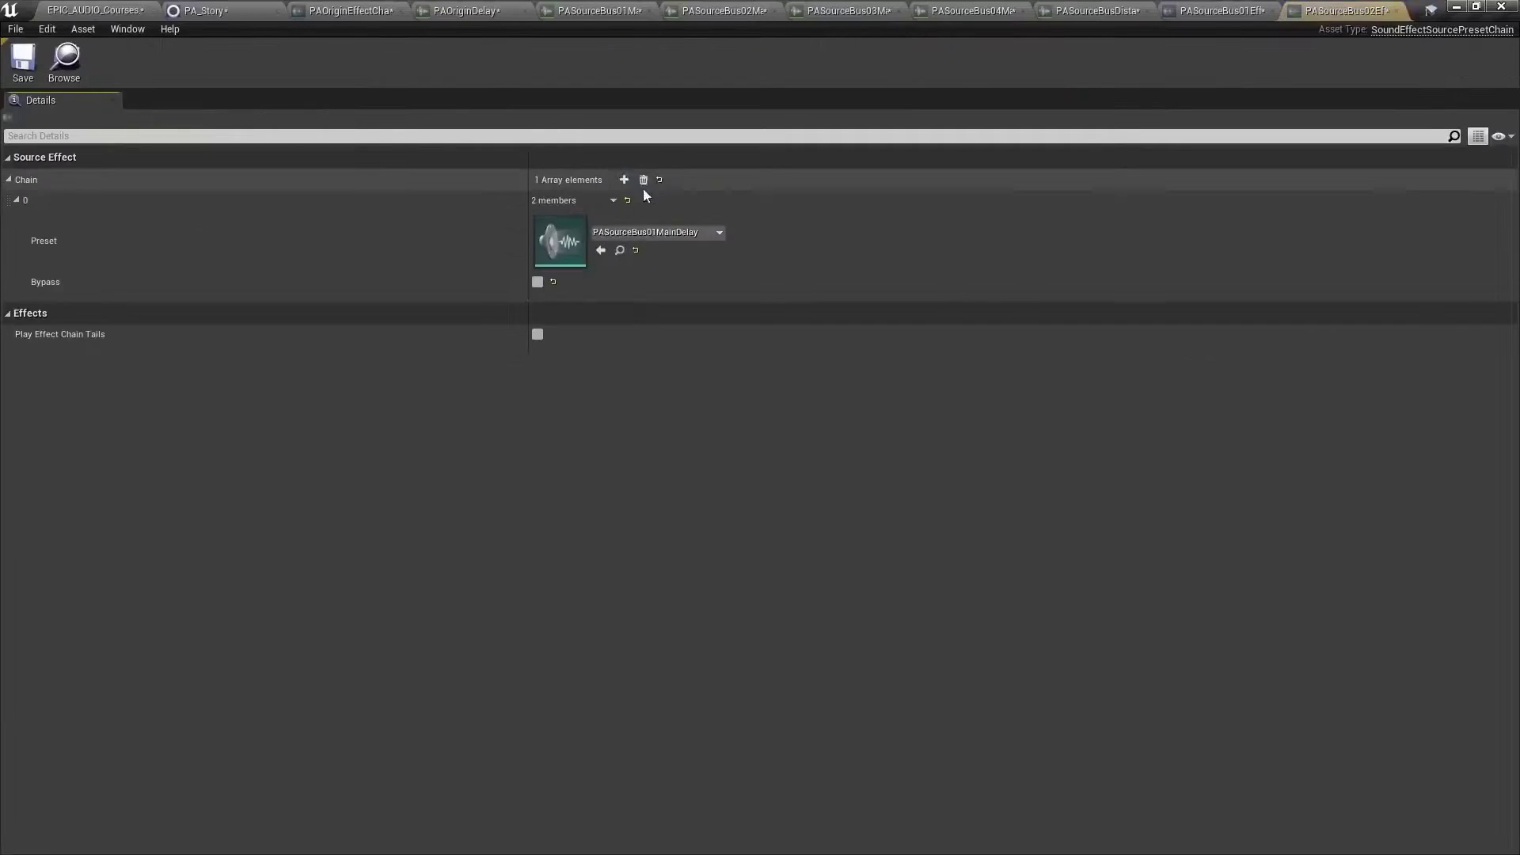
left_click(624, 180)
left_click(52, 304)
left_click(610, 334)
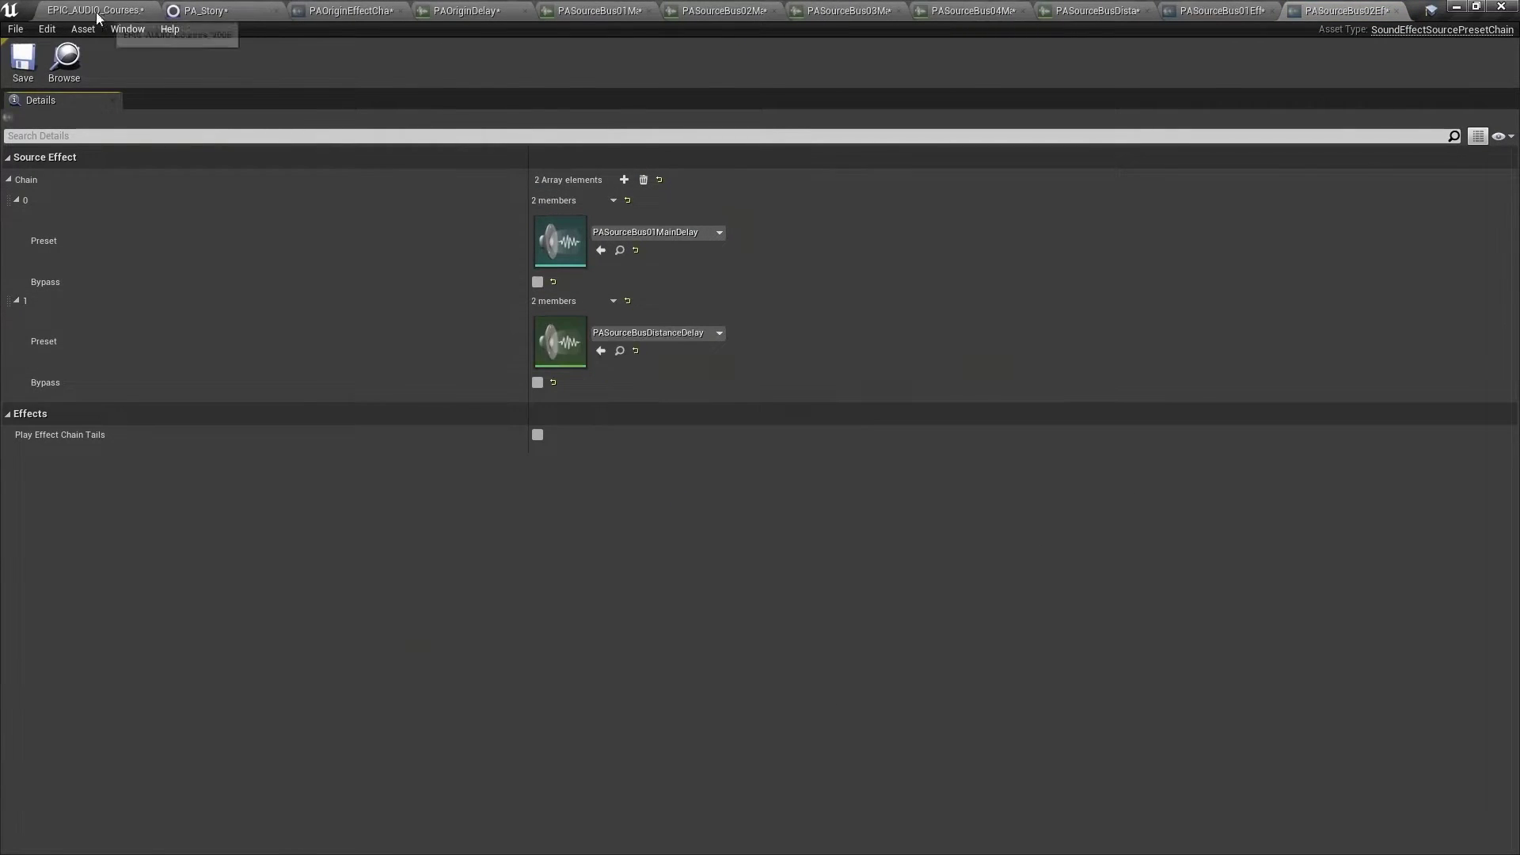
- Add PASourceBusDistanceDelay as the second preset in PASourceBus03EffectChain and PASourceBus04EffectChain
left_click(78, 11)
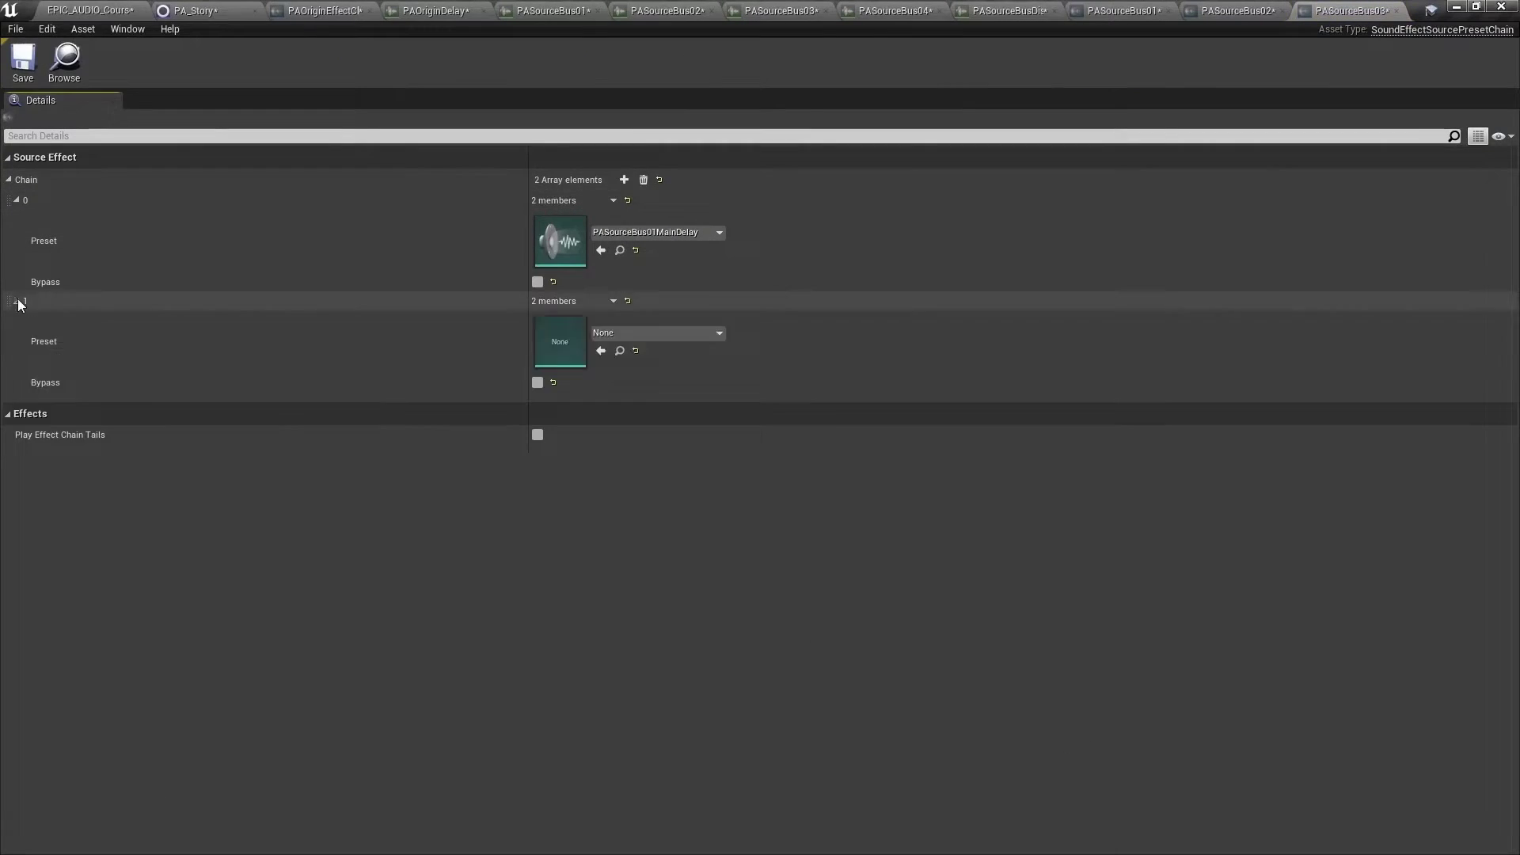
left_click(657, 332)
type("distance")
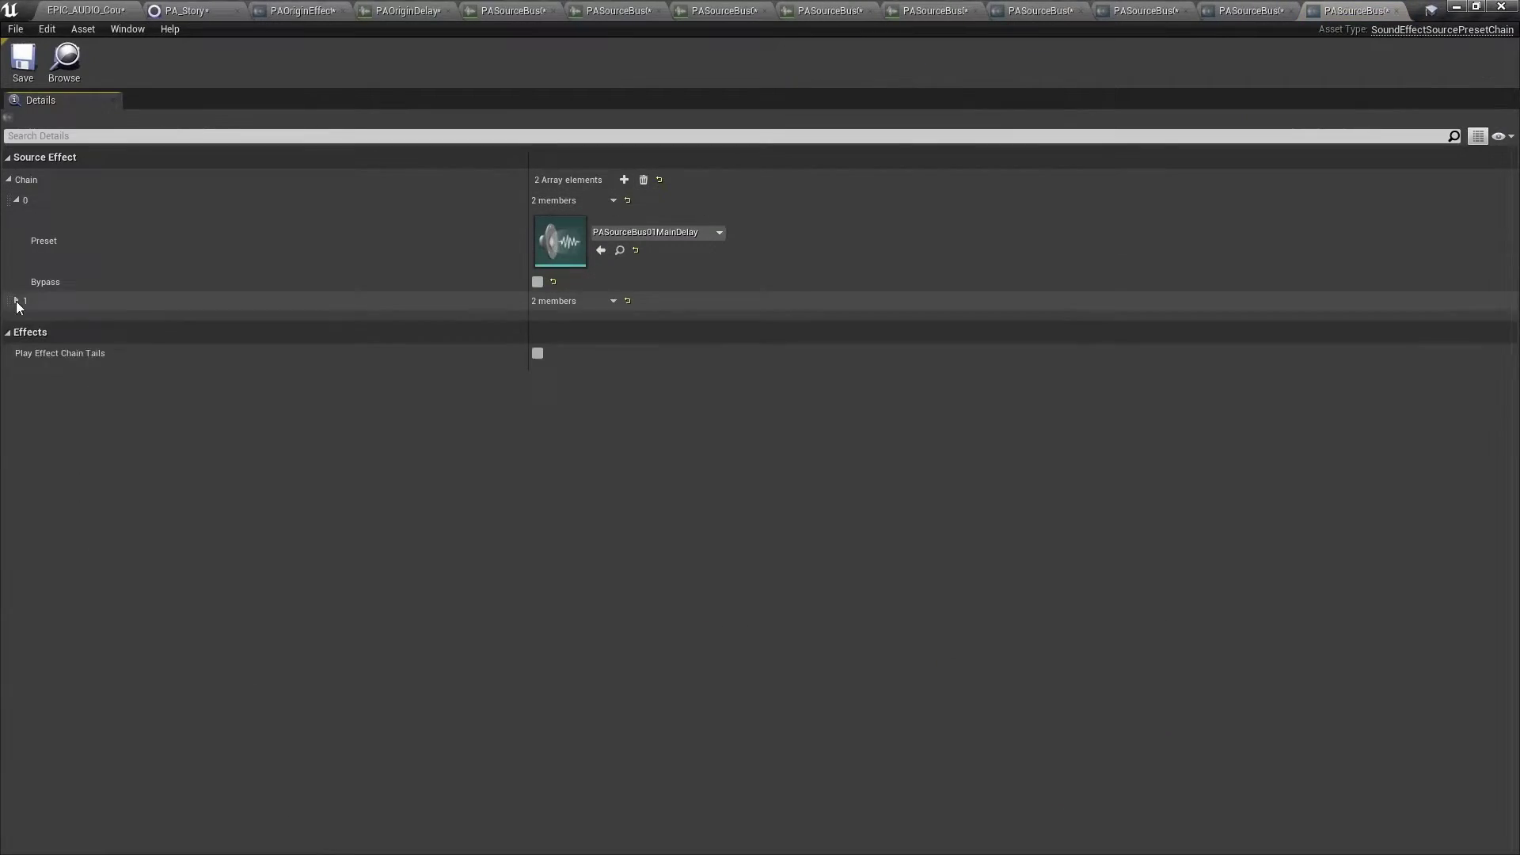
left_click(16, 303)
left_click(626, 334)
type("distance")
left_click(681, 498)
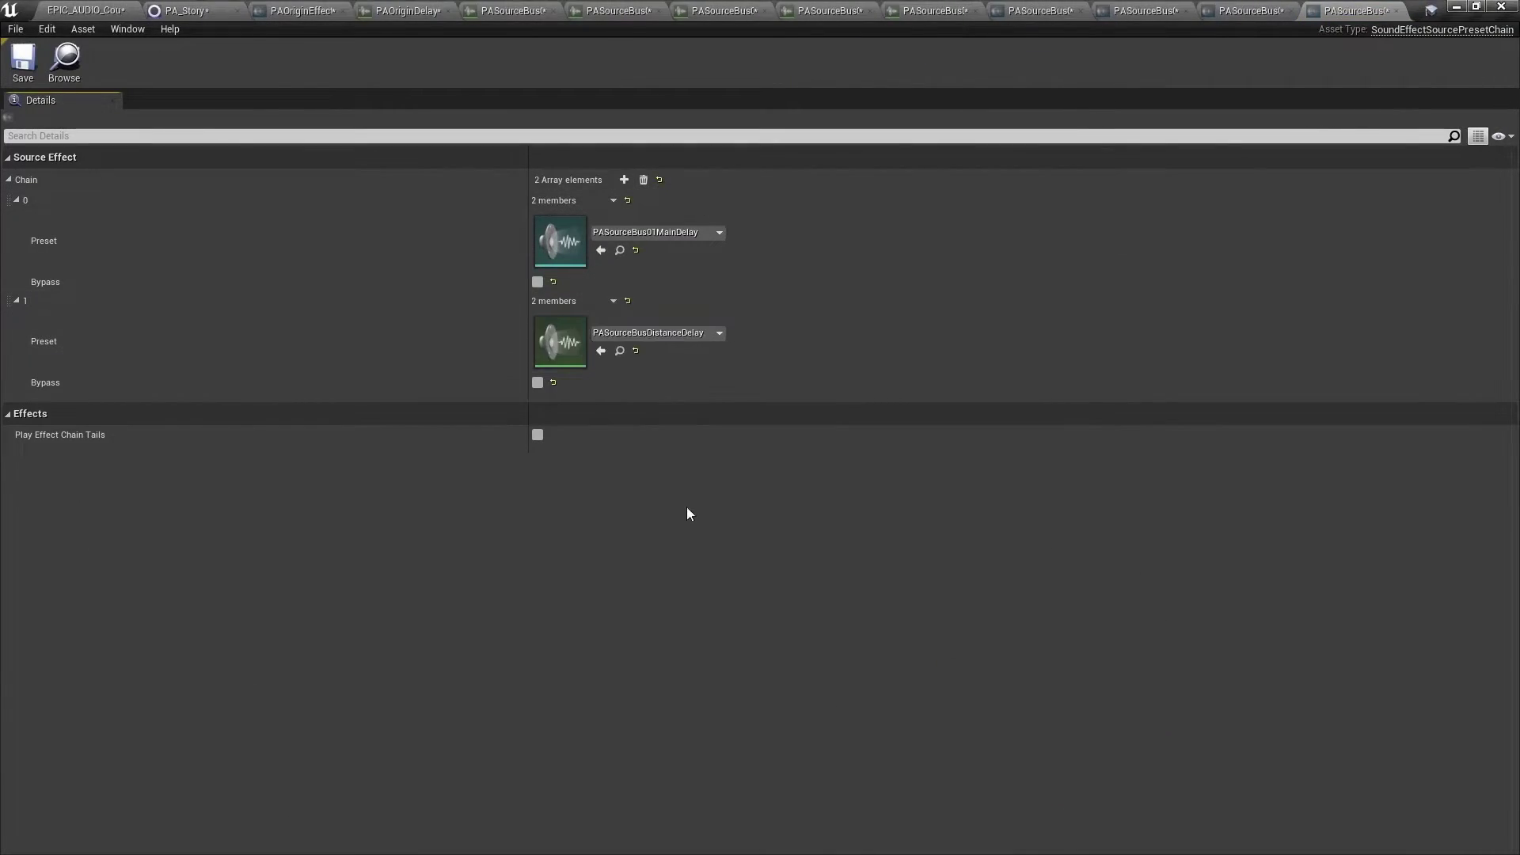
- Play the level again and walk from the tower through the village and back to hear the added distance delay
left_click(90, 10)
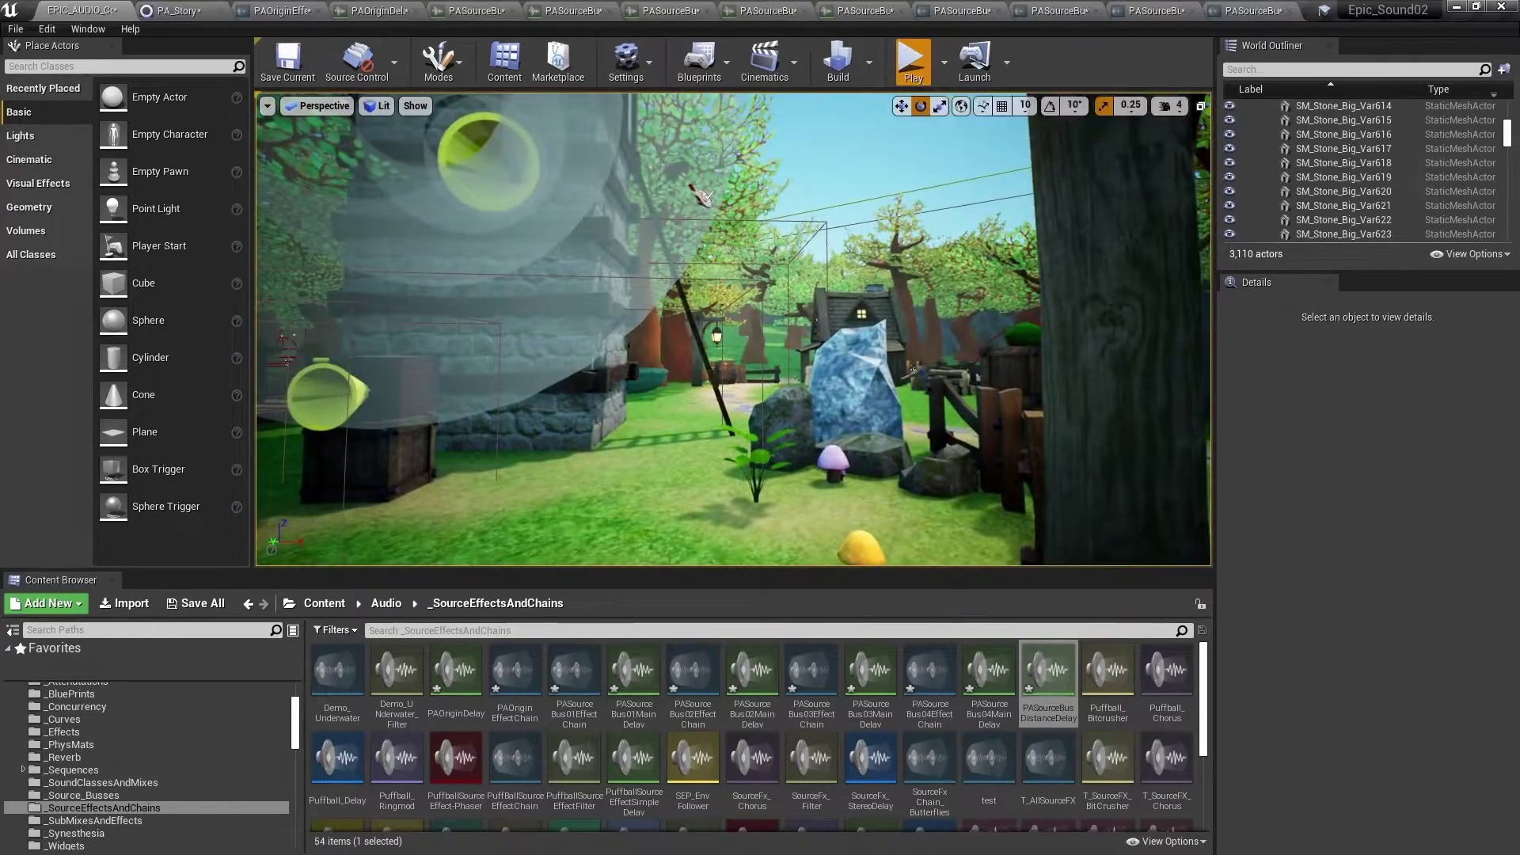
left_click(914, 62)
key("w")
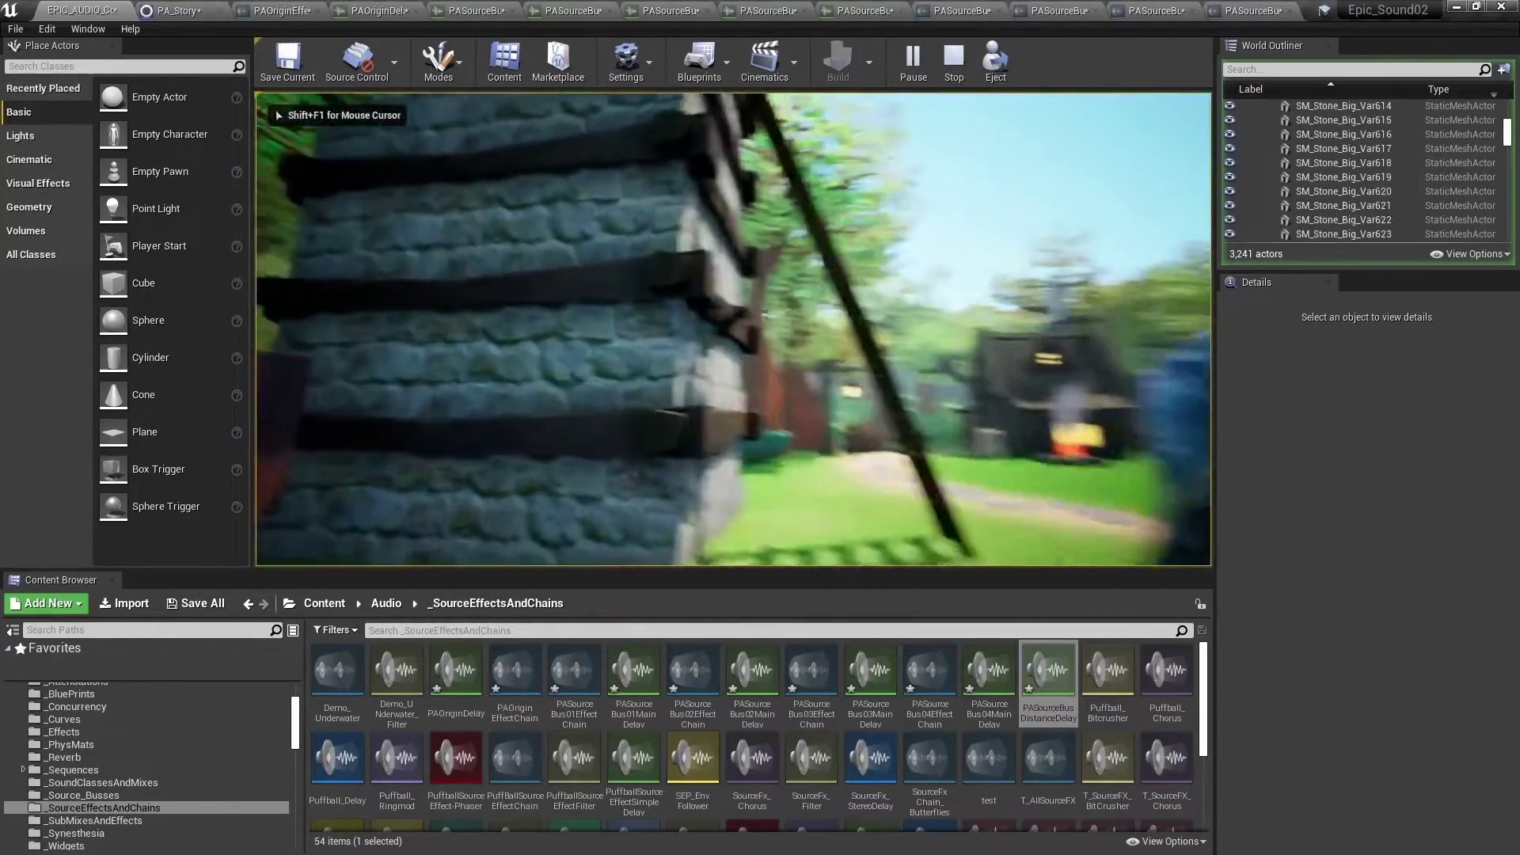
key("w")
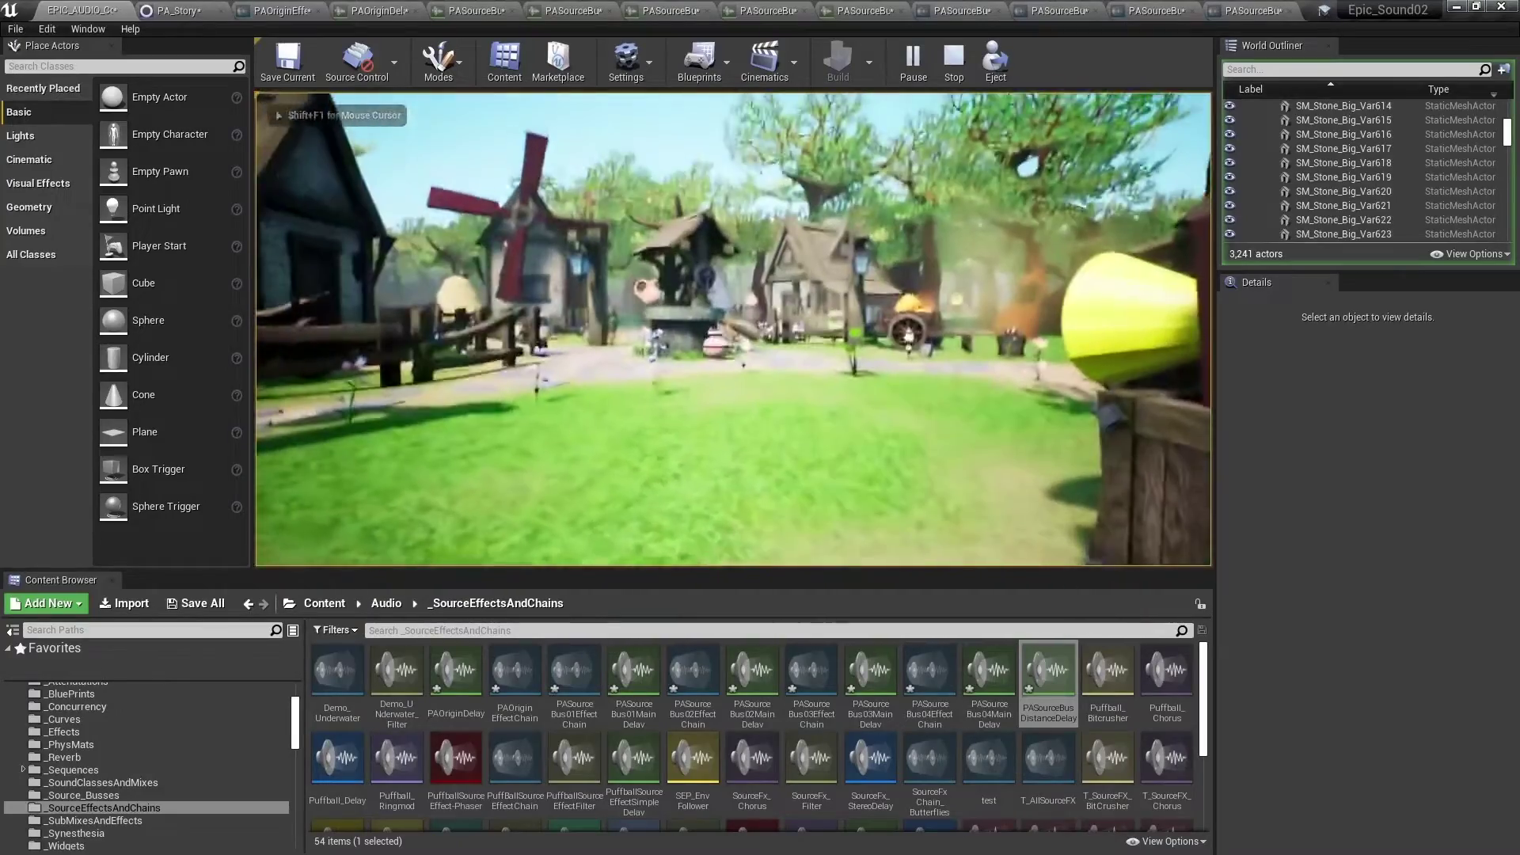
key("w")
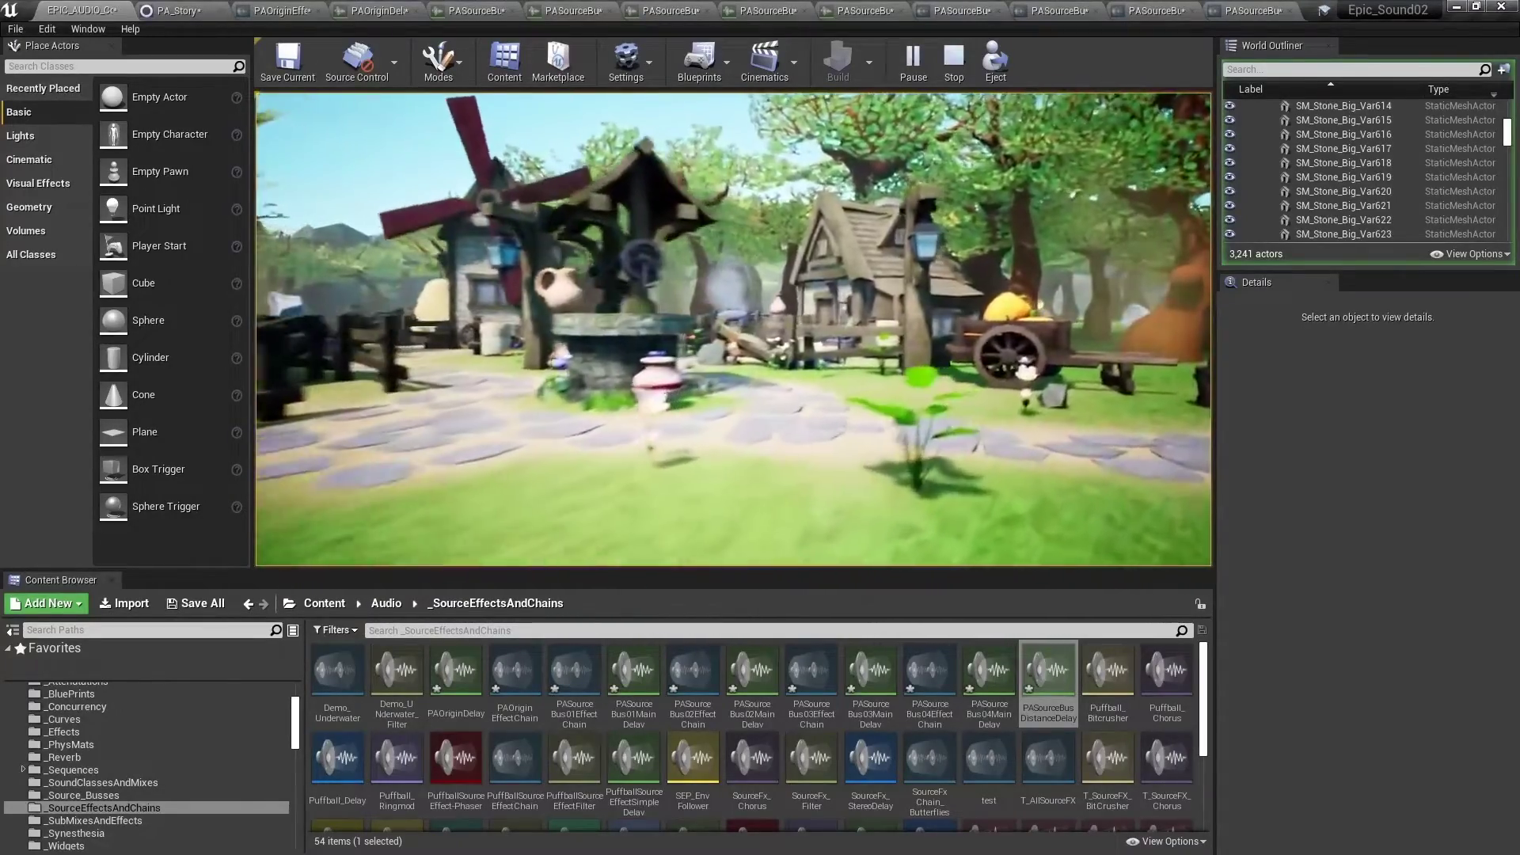
key("w")
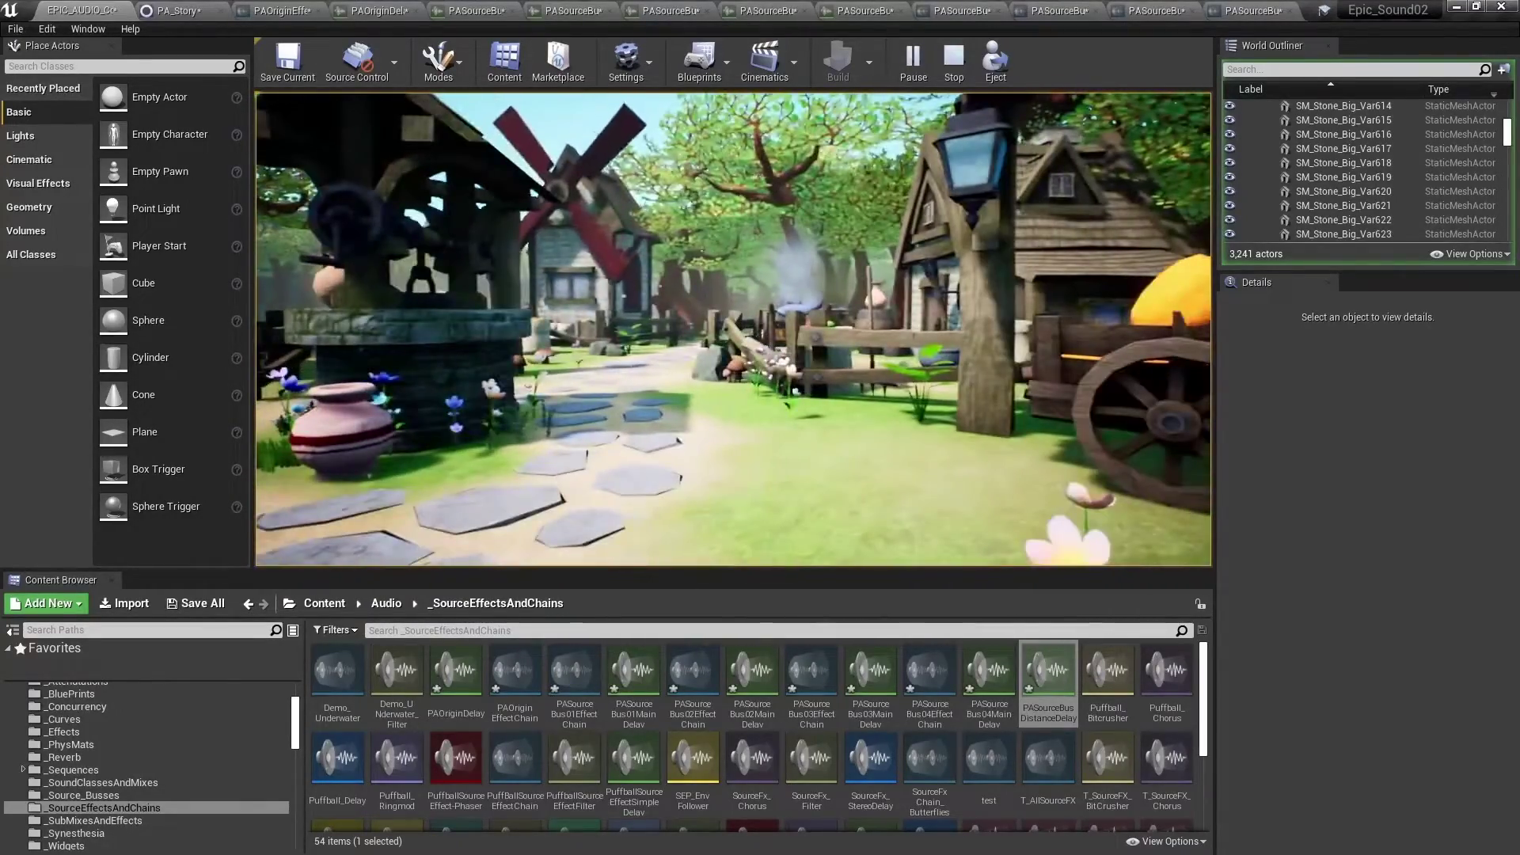
key("w")
key("w")
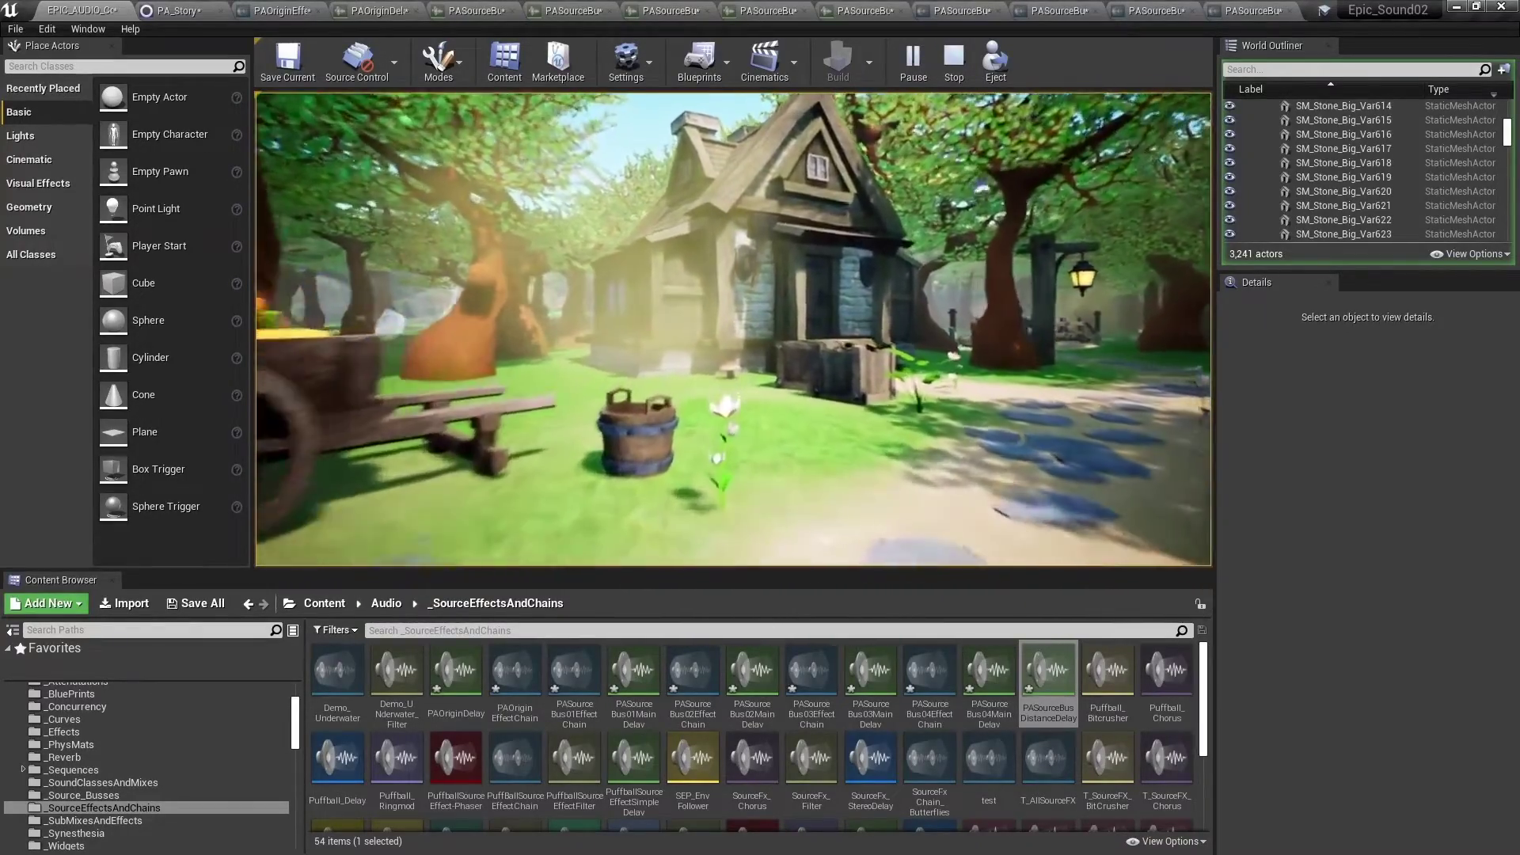
key("s")
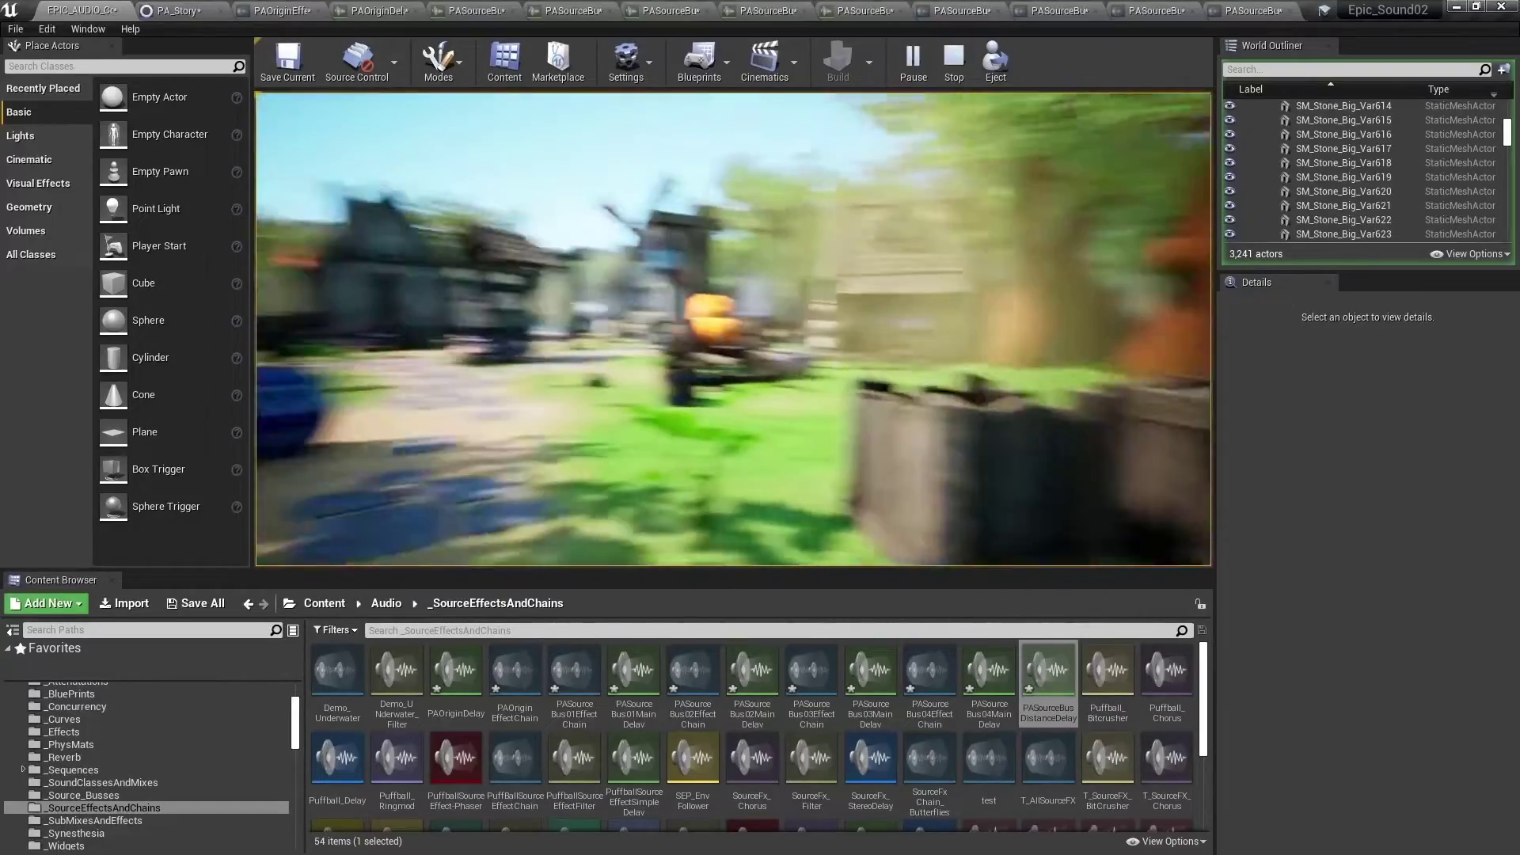
key("d")
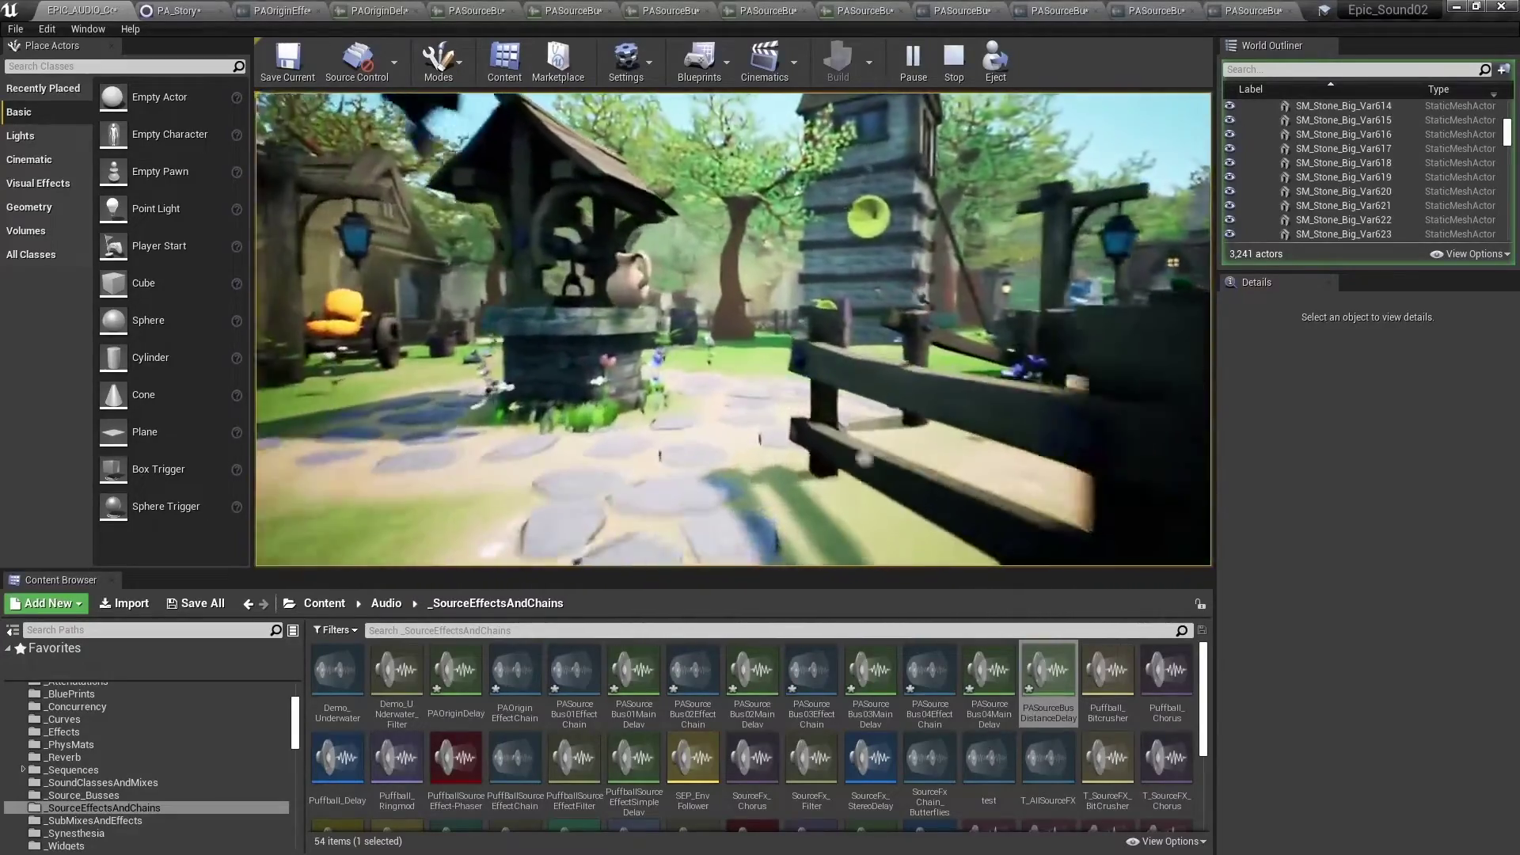
key("w")
key("w")
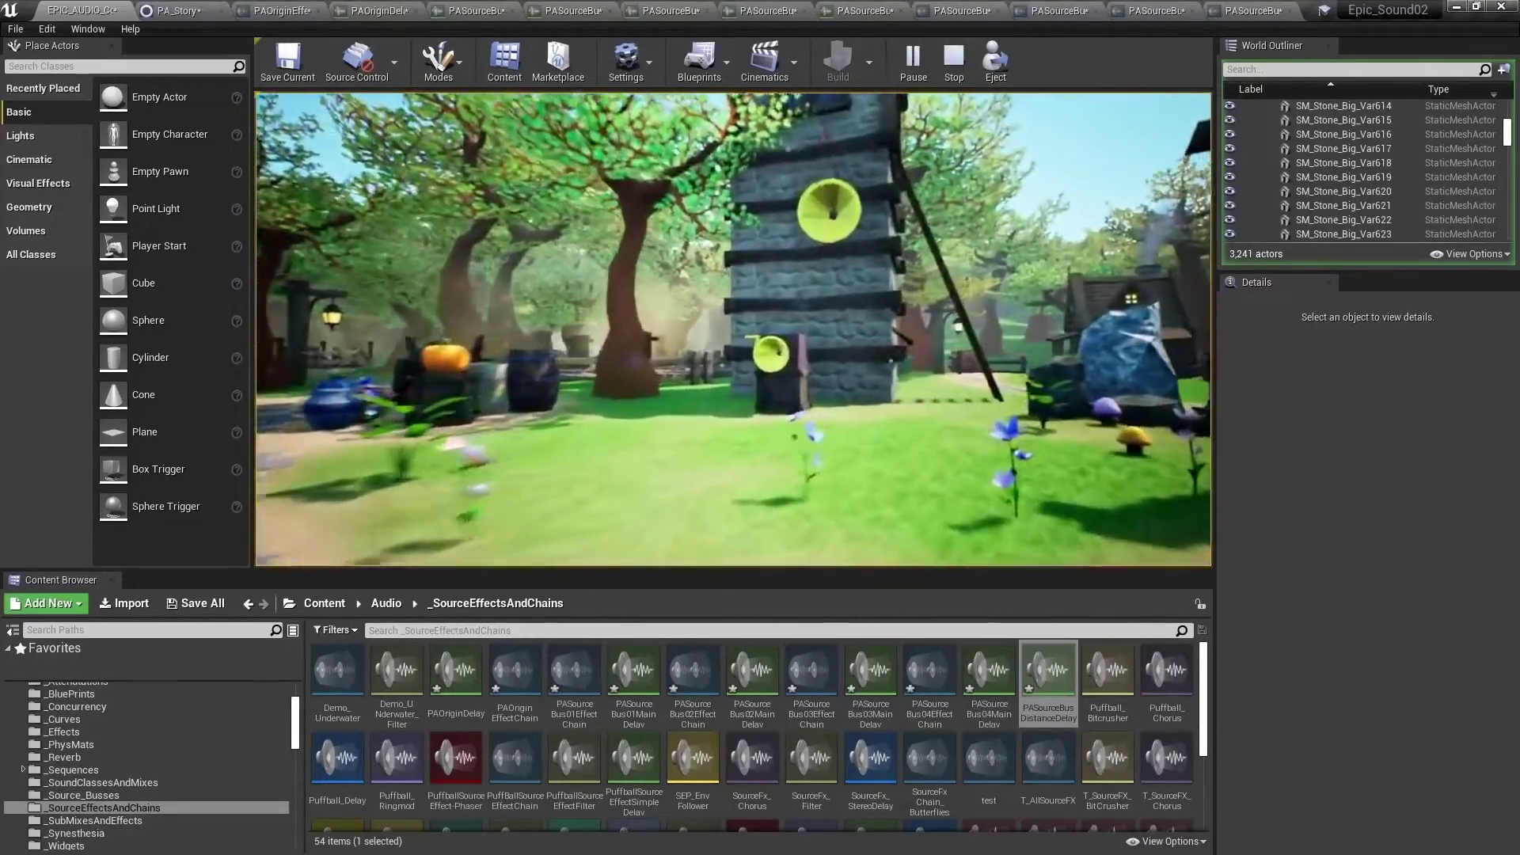